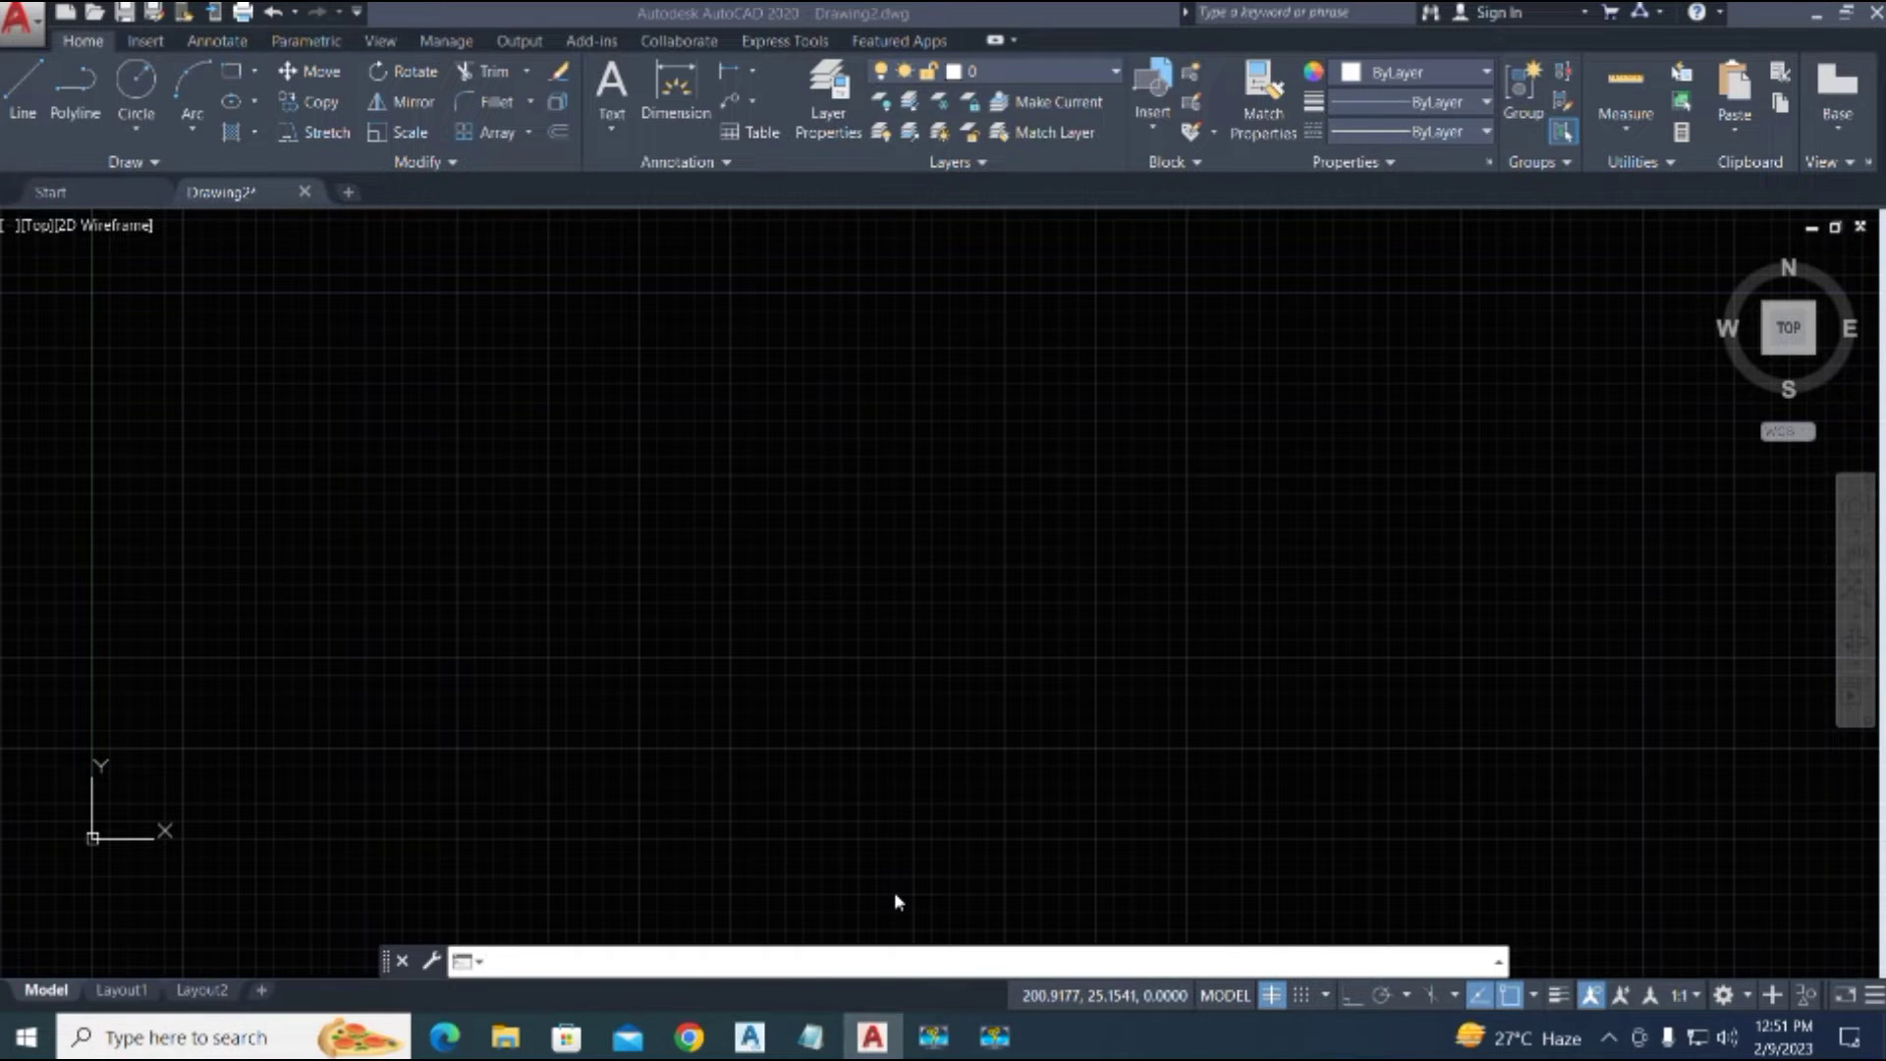
Step: Draw a wide three-point arc rising from near the origin and ending toward the middle of the drawing area
click(896, 897)
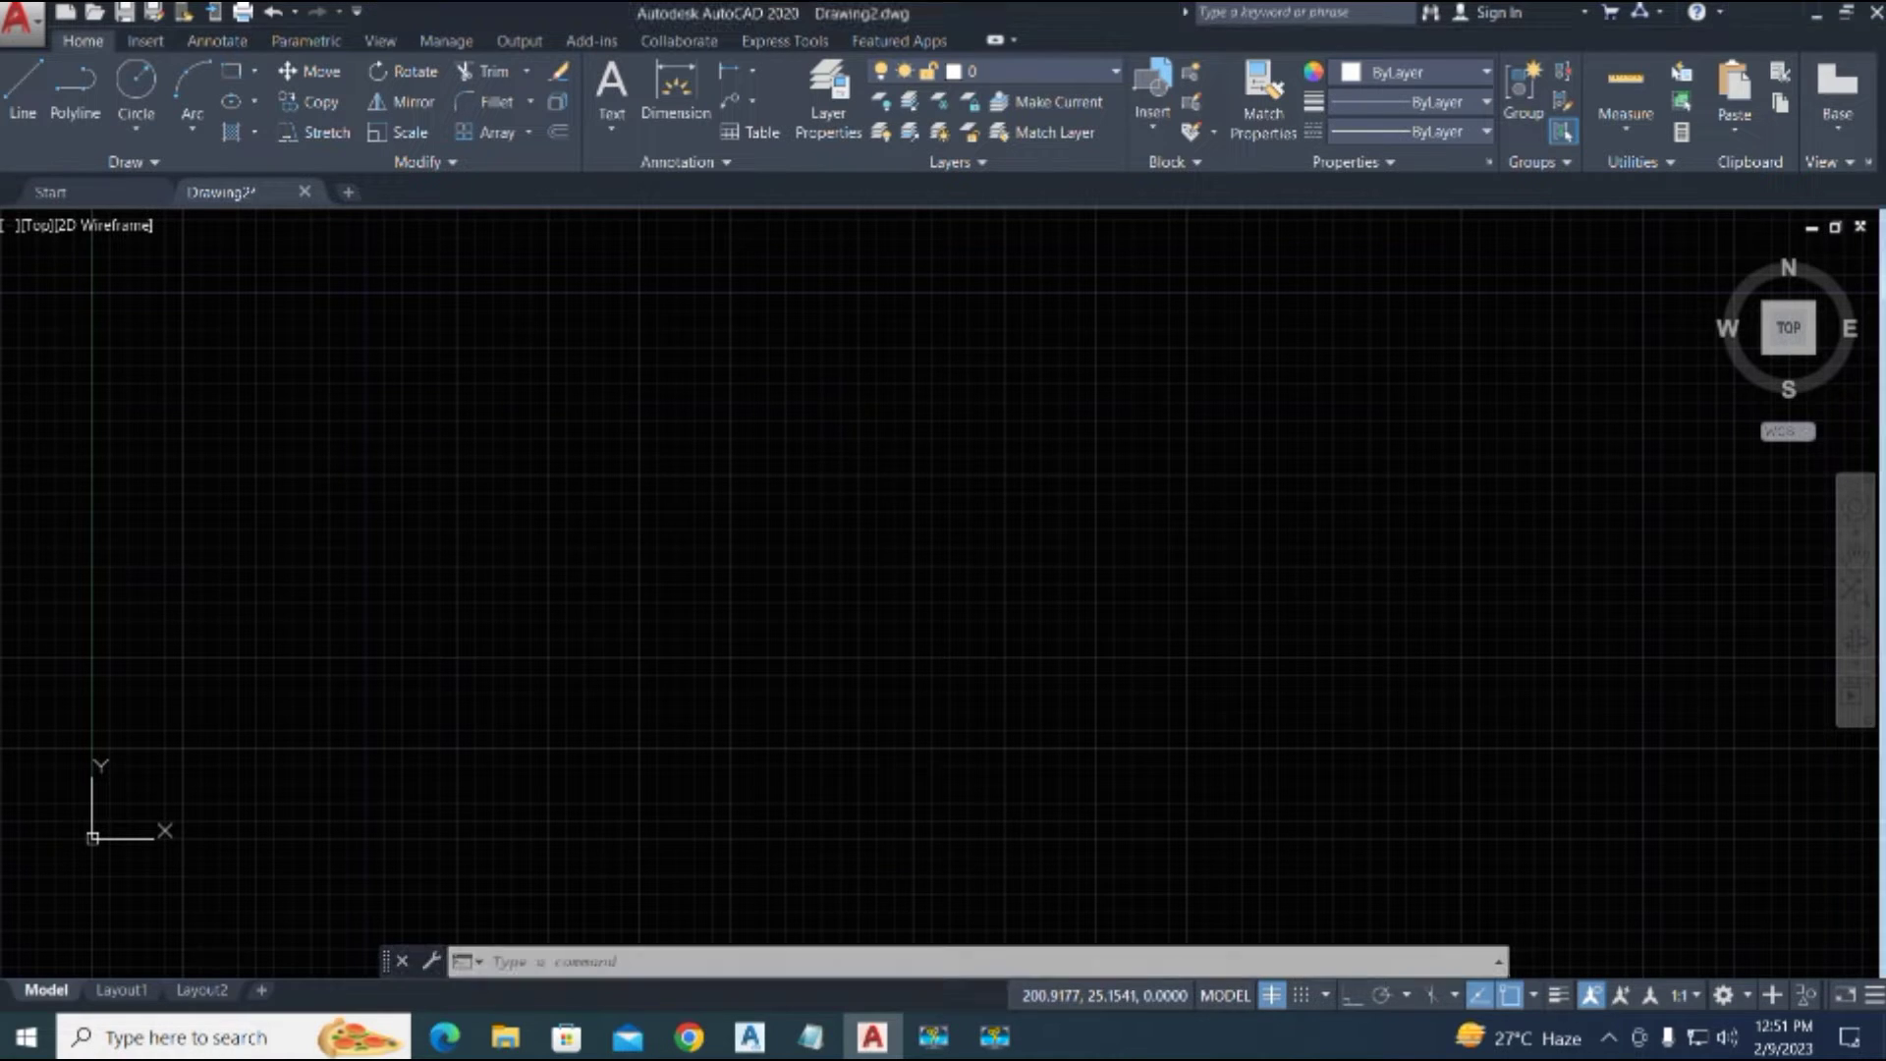
text(A)
key(space)
click(104, 792)
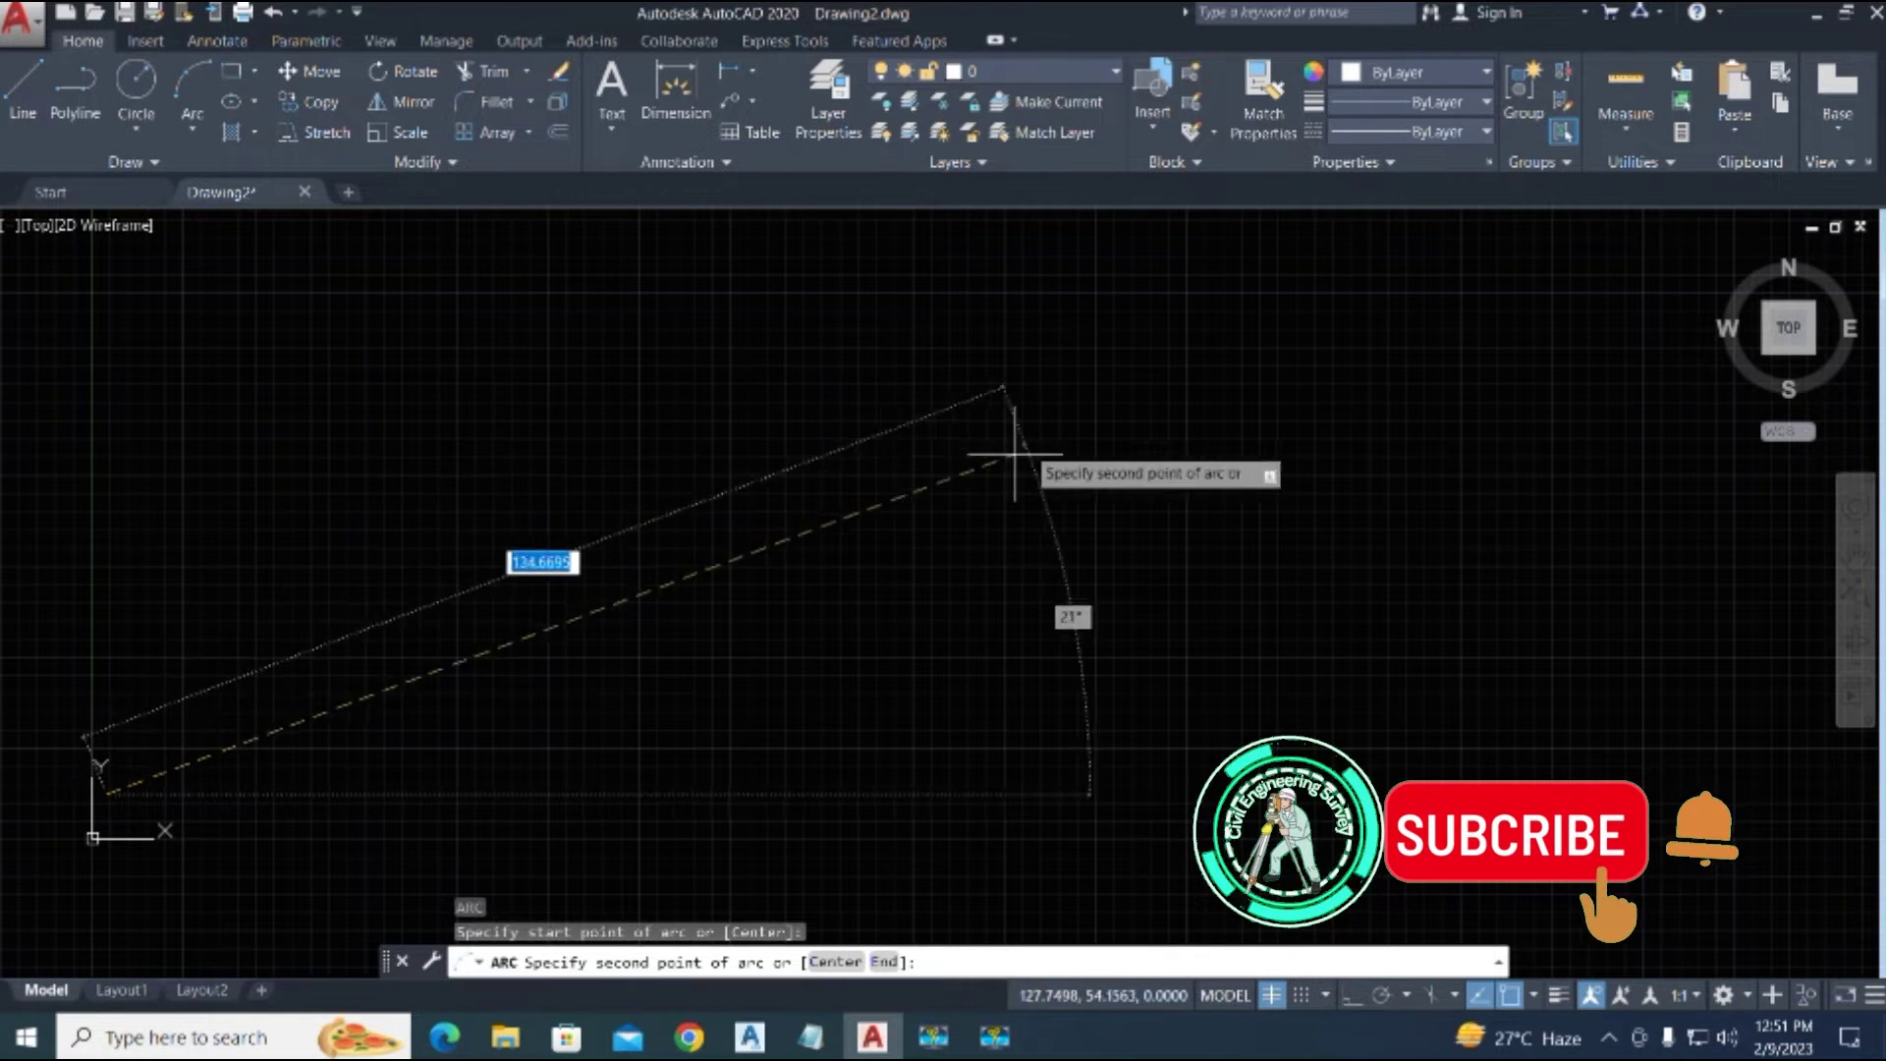
click(868, 475)
click(1060, 558)
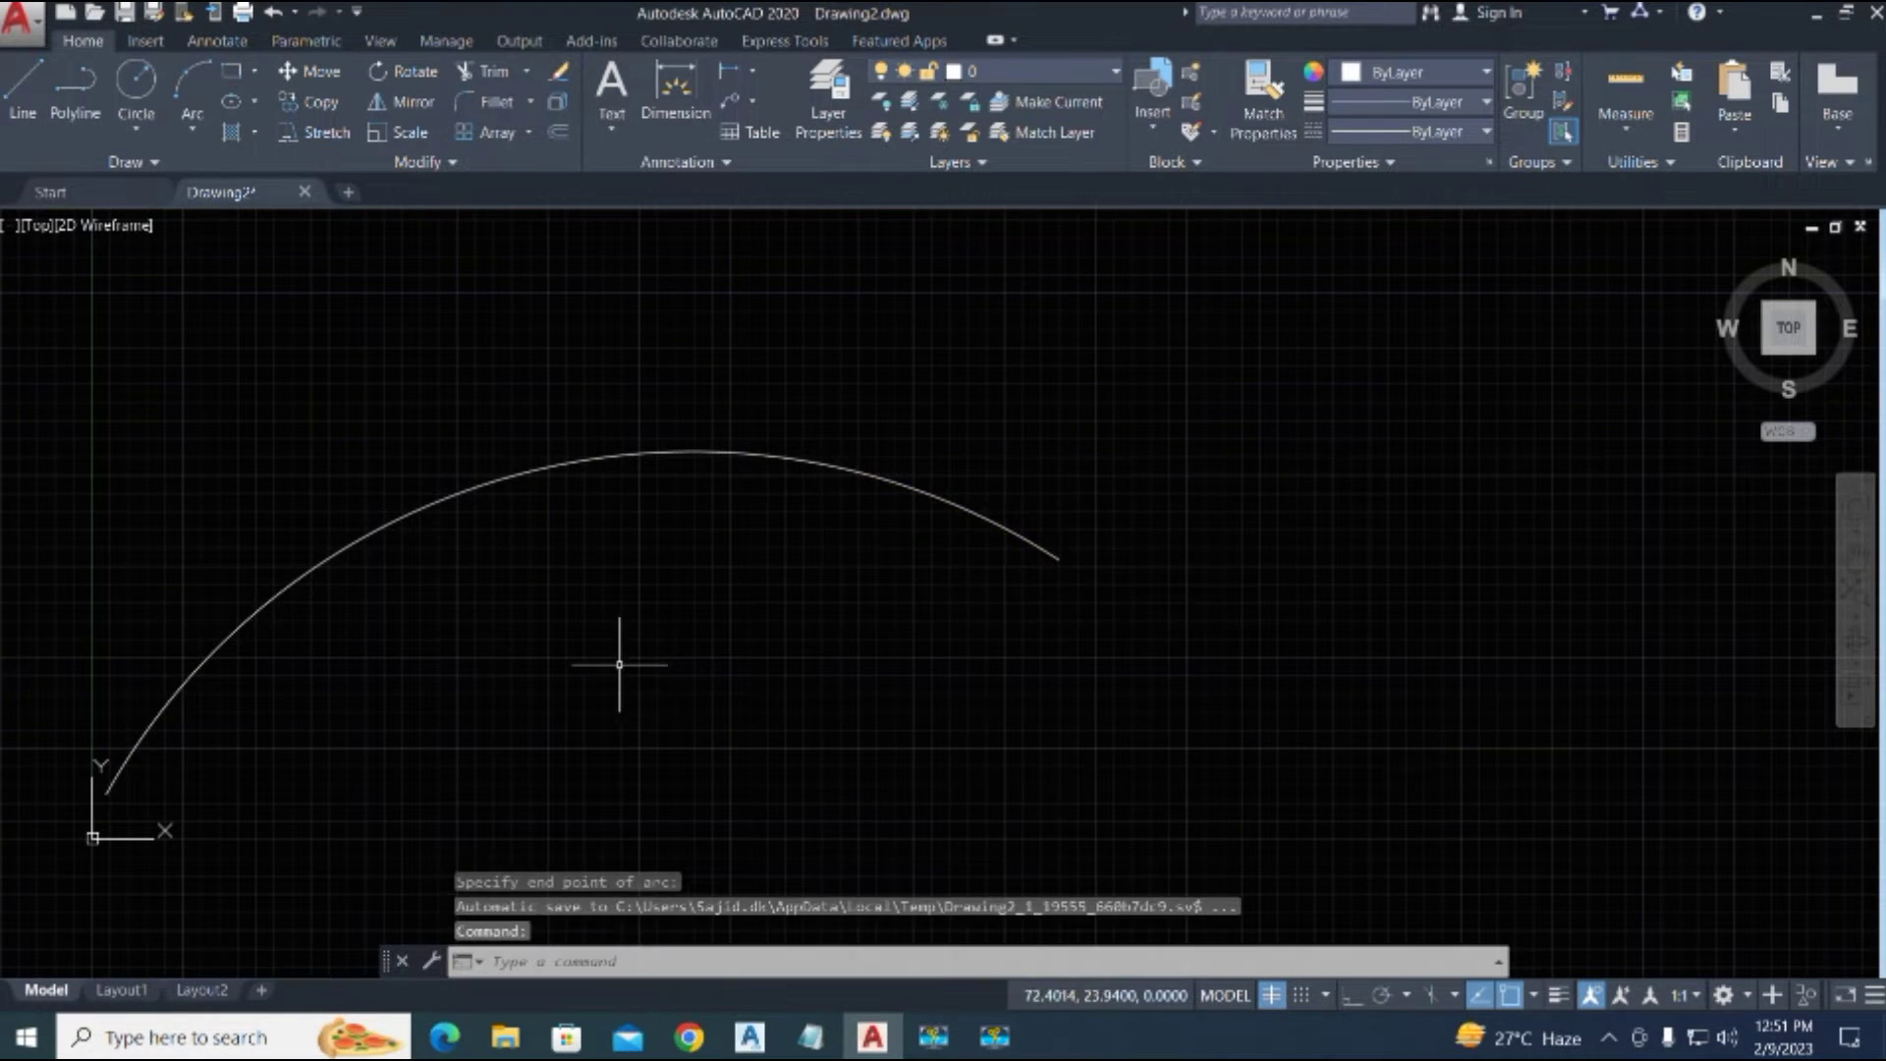
Step: Draw a polyline beside the arc with a straight segment about 93 units long, continuing into two tangent arc segments
scroll(623, 662, down, 4)
middle_drag(776, 704, 521, 737)
text(pl)
key(space)
click(444, 823)
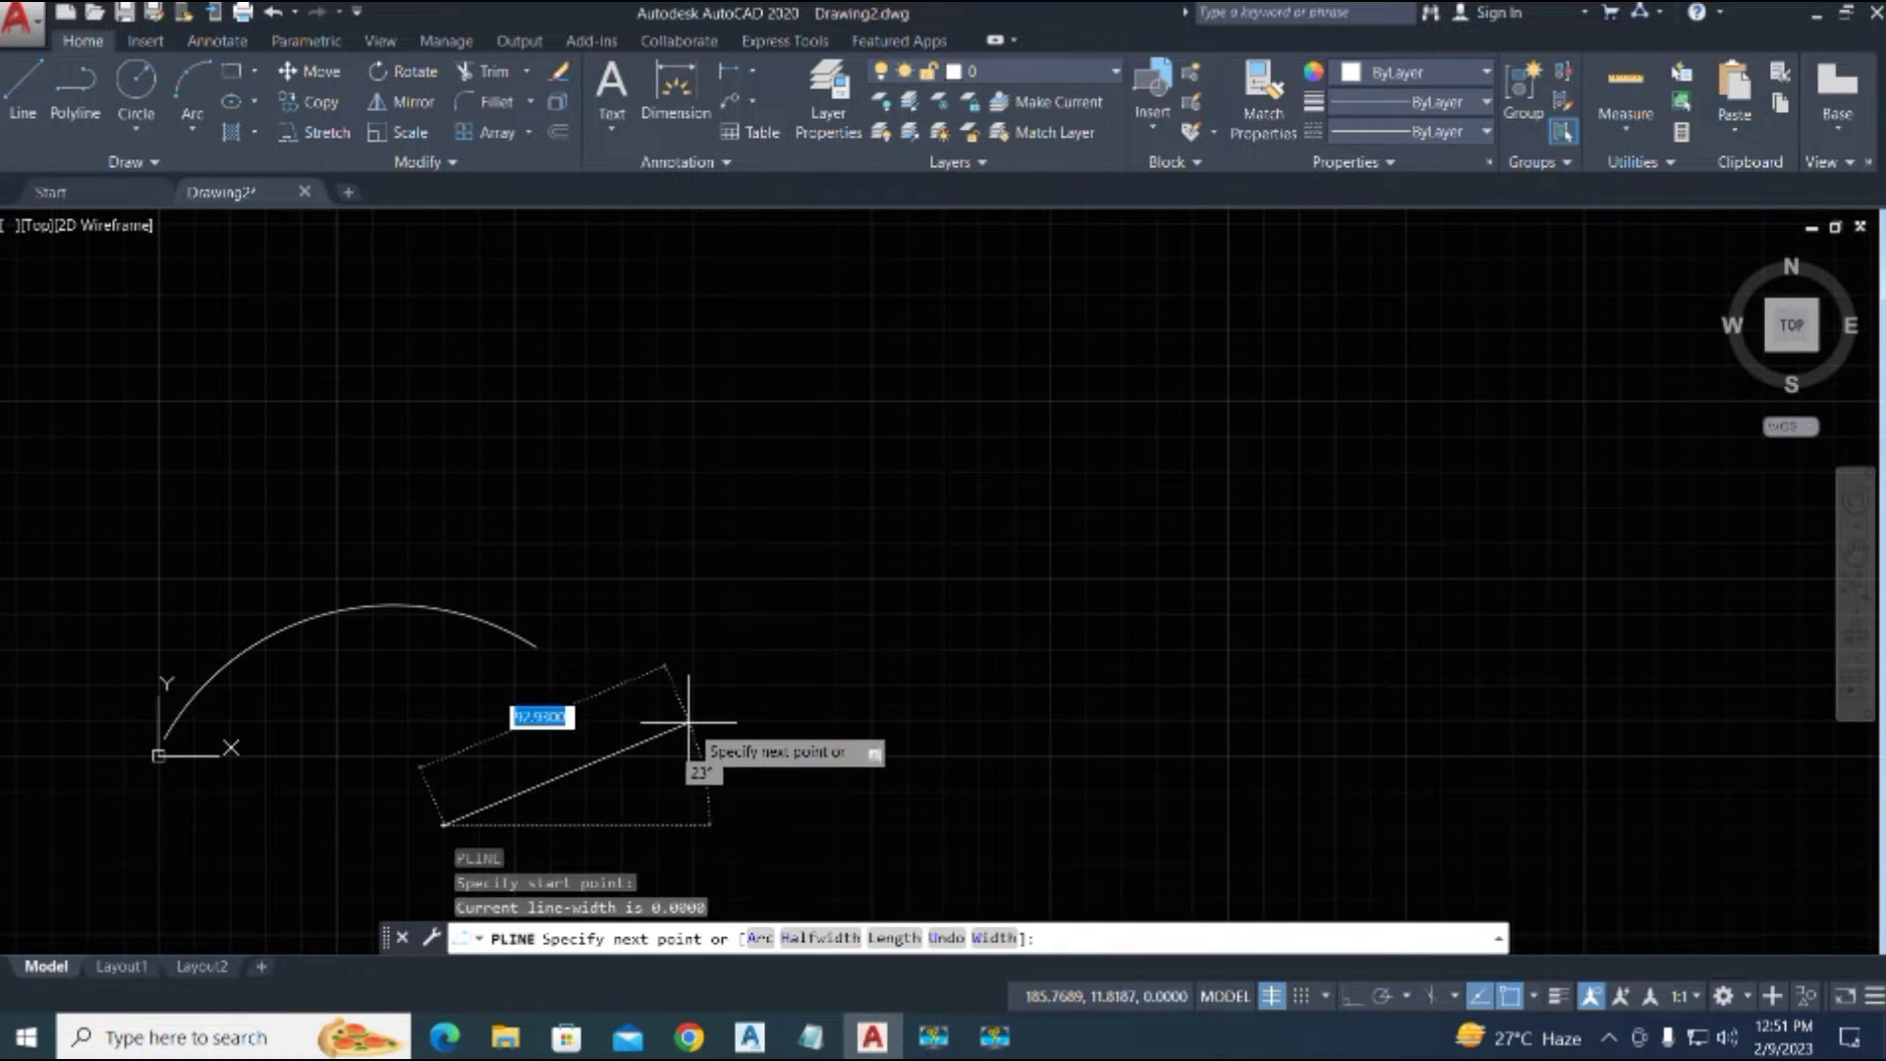
click(687, 722)
text(a)
key(space)
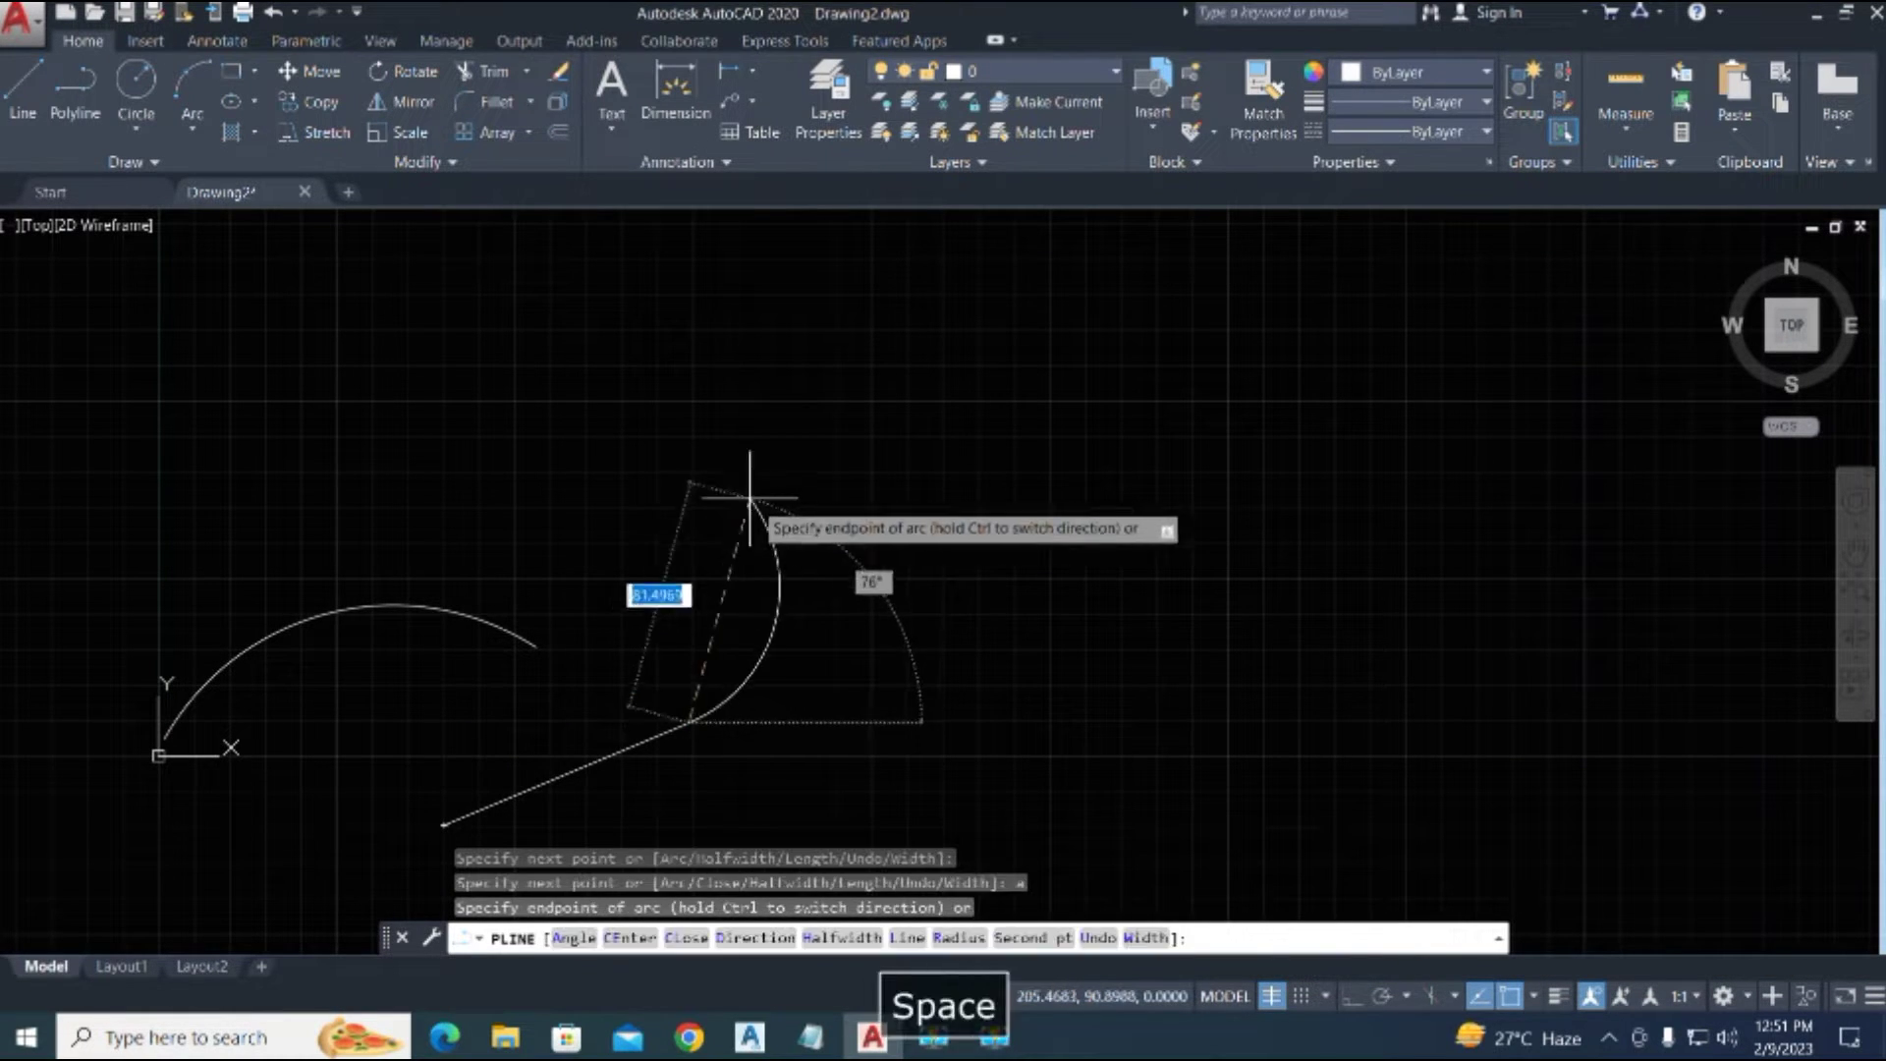
click(770, 501)
click(961, 533)
key(space)
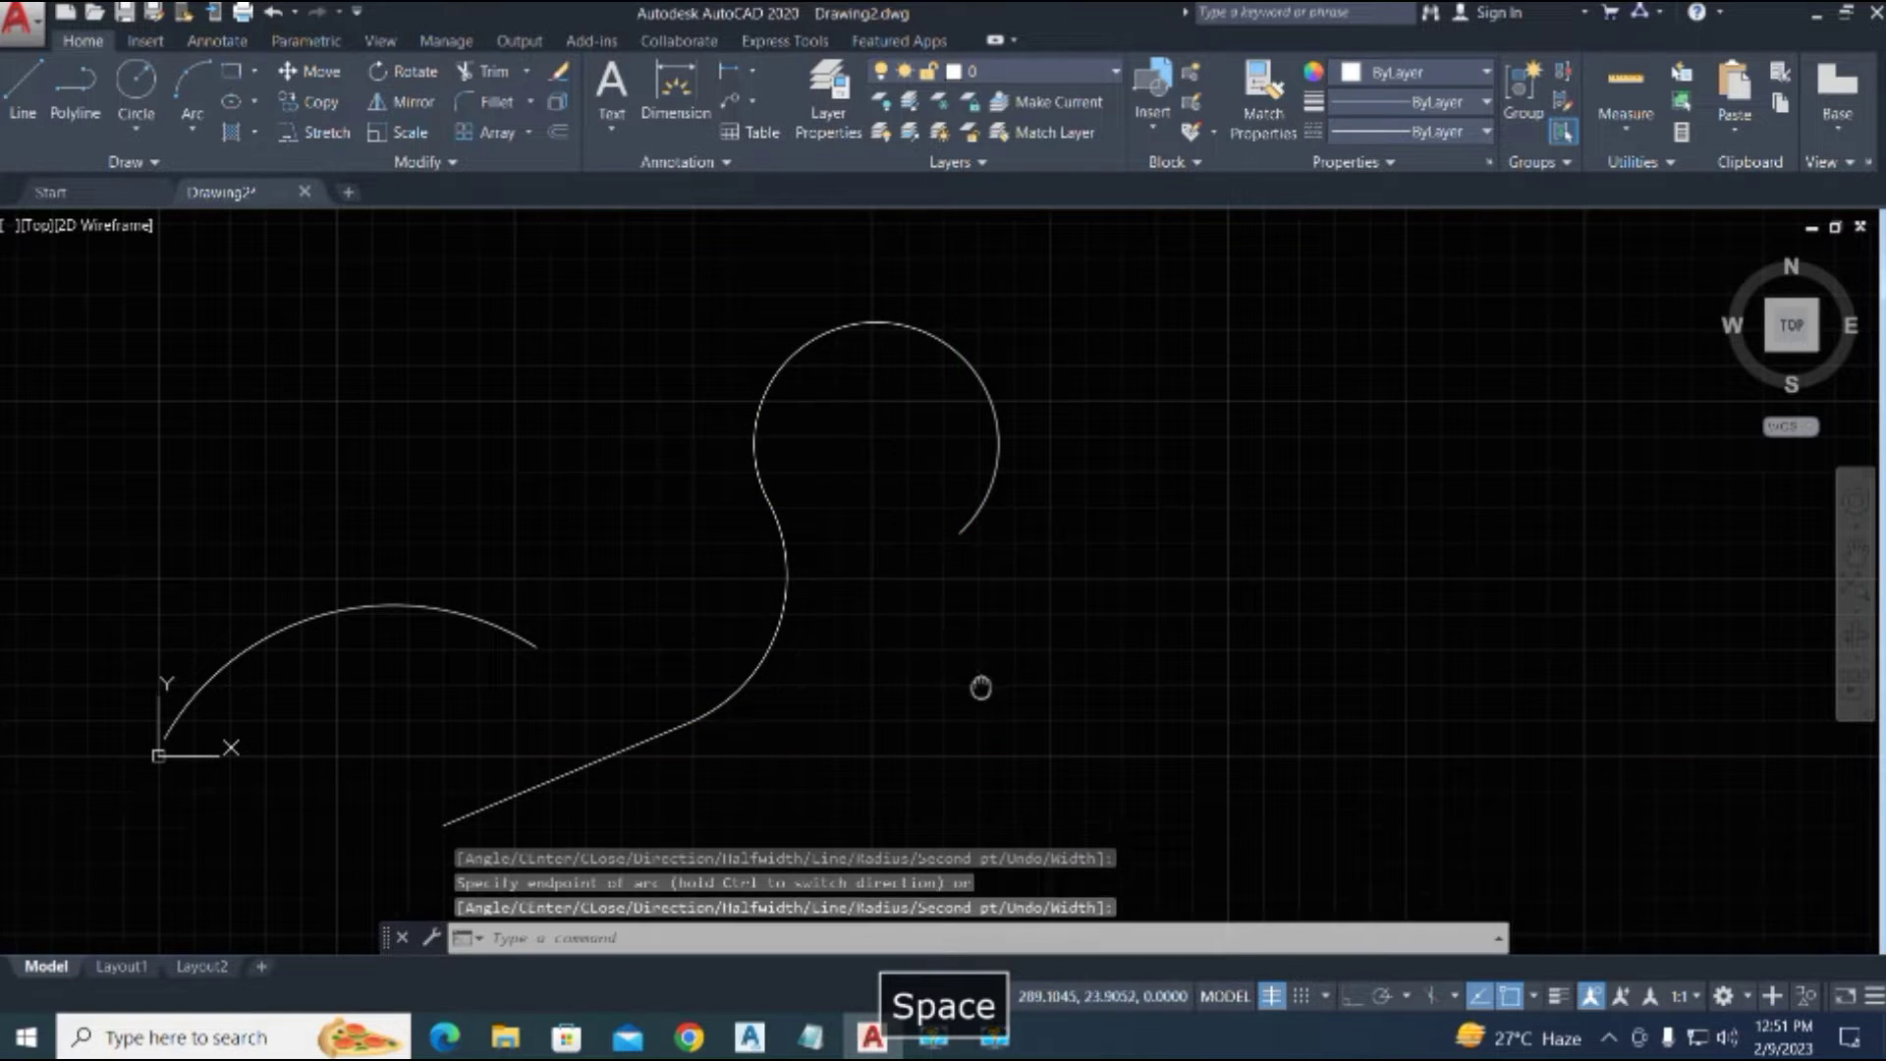
Step: Draw an open spline through seven points beside the polyline, rising into a rounded hump and curving back down
middle_drag(873, 404, 776, 383)
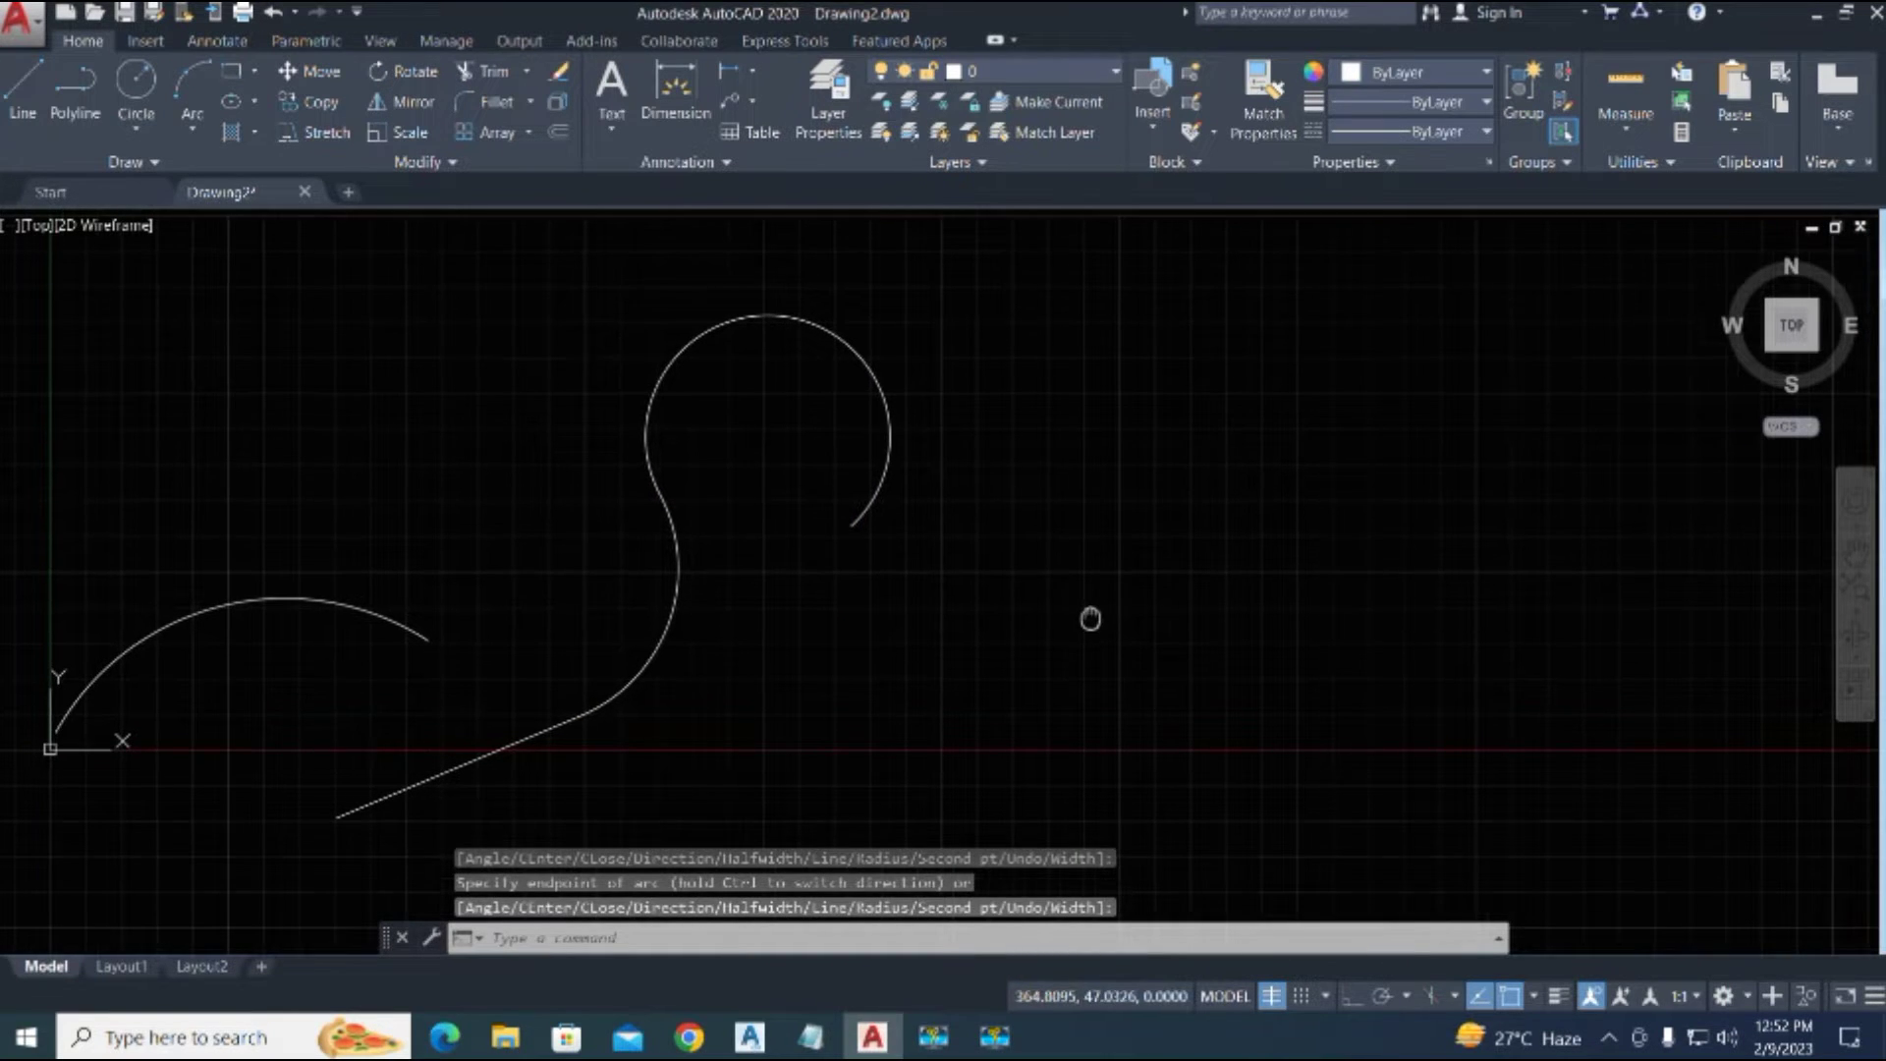
mouse_move(1095, 619)
middle_down()
mouse_move(1134, 632)
mouse_move(1019, 576)
mouse_move(1103, 615)
mouse_move(1018, 556)
mouse_move(1048, 536)
middle_up()
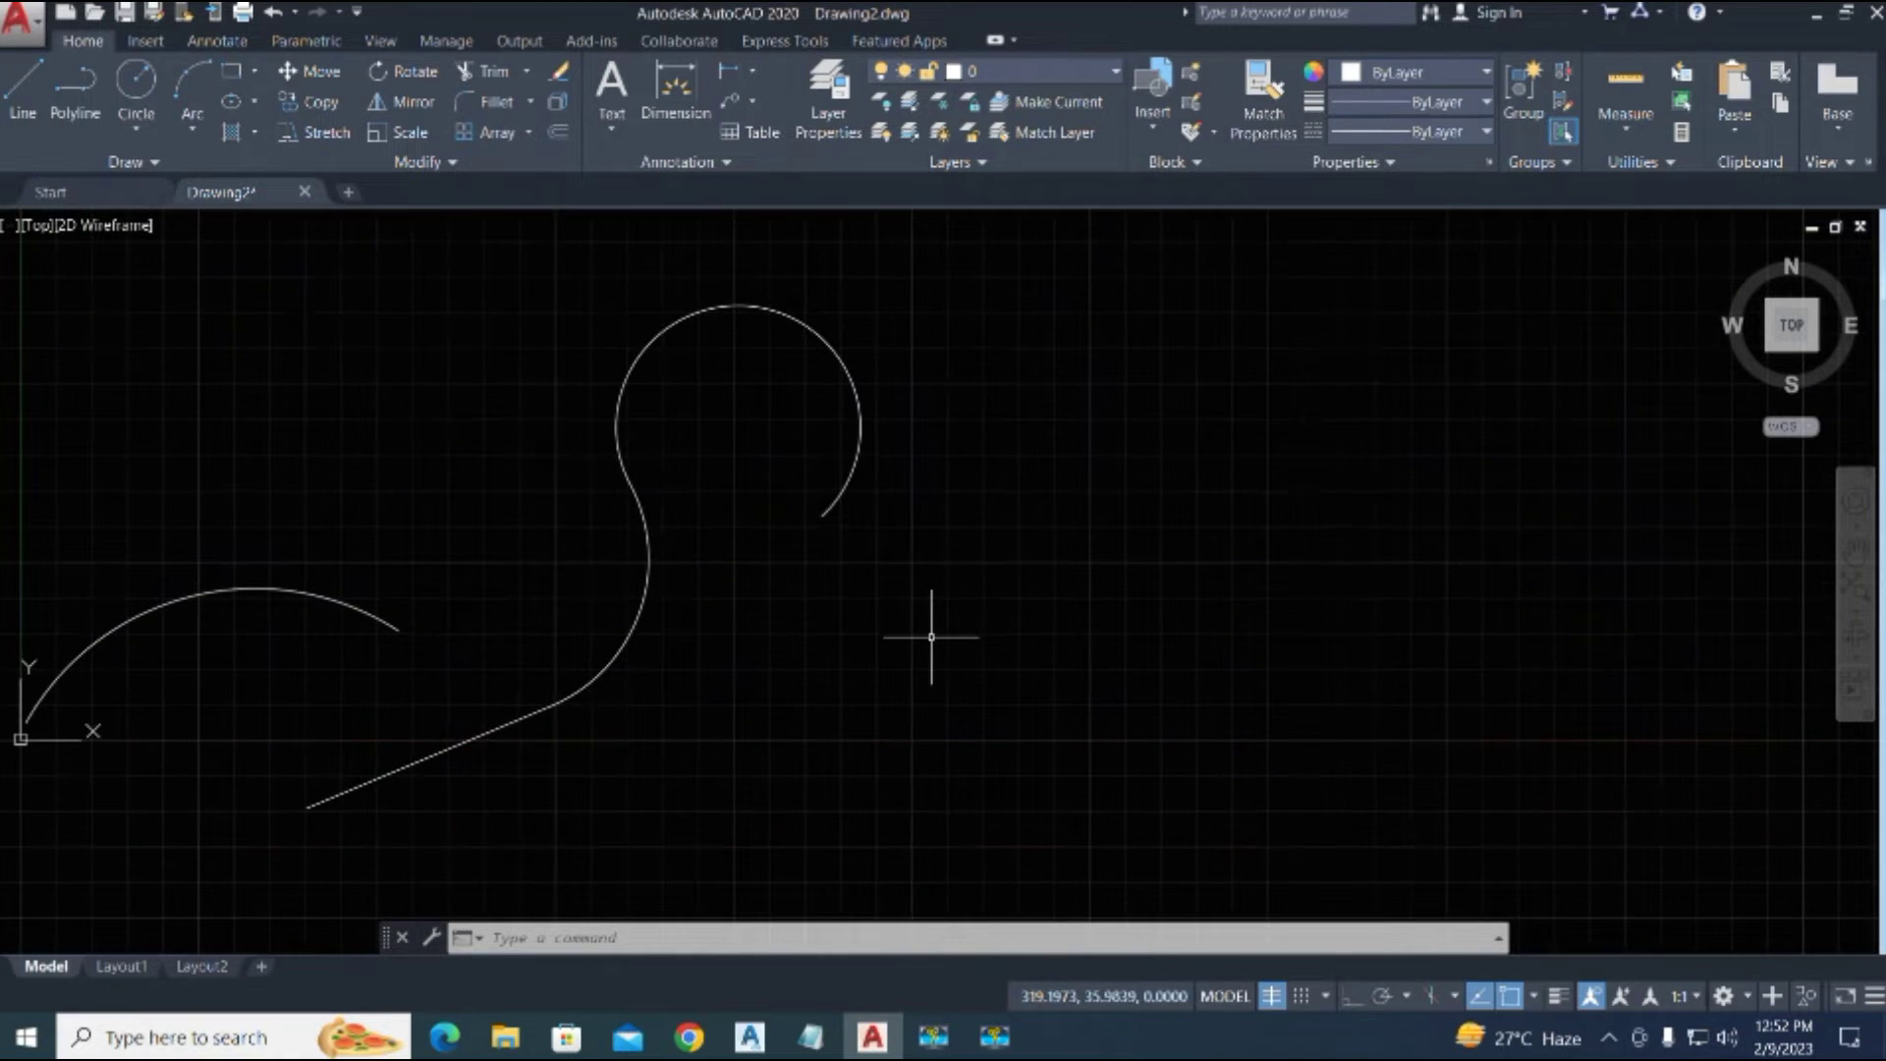
text(spl)
key(space)
click(881, 799)
click(1032, 571)
click(1216, 568)
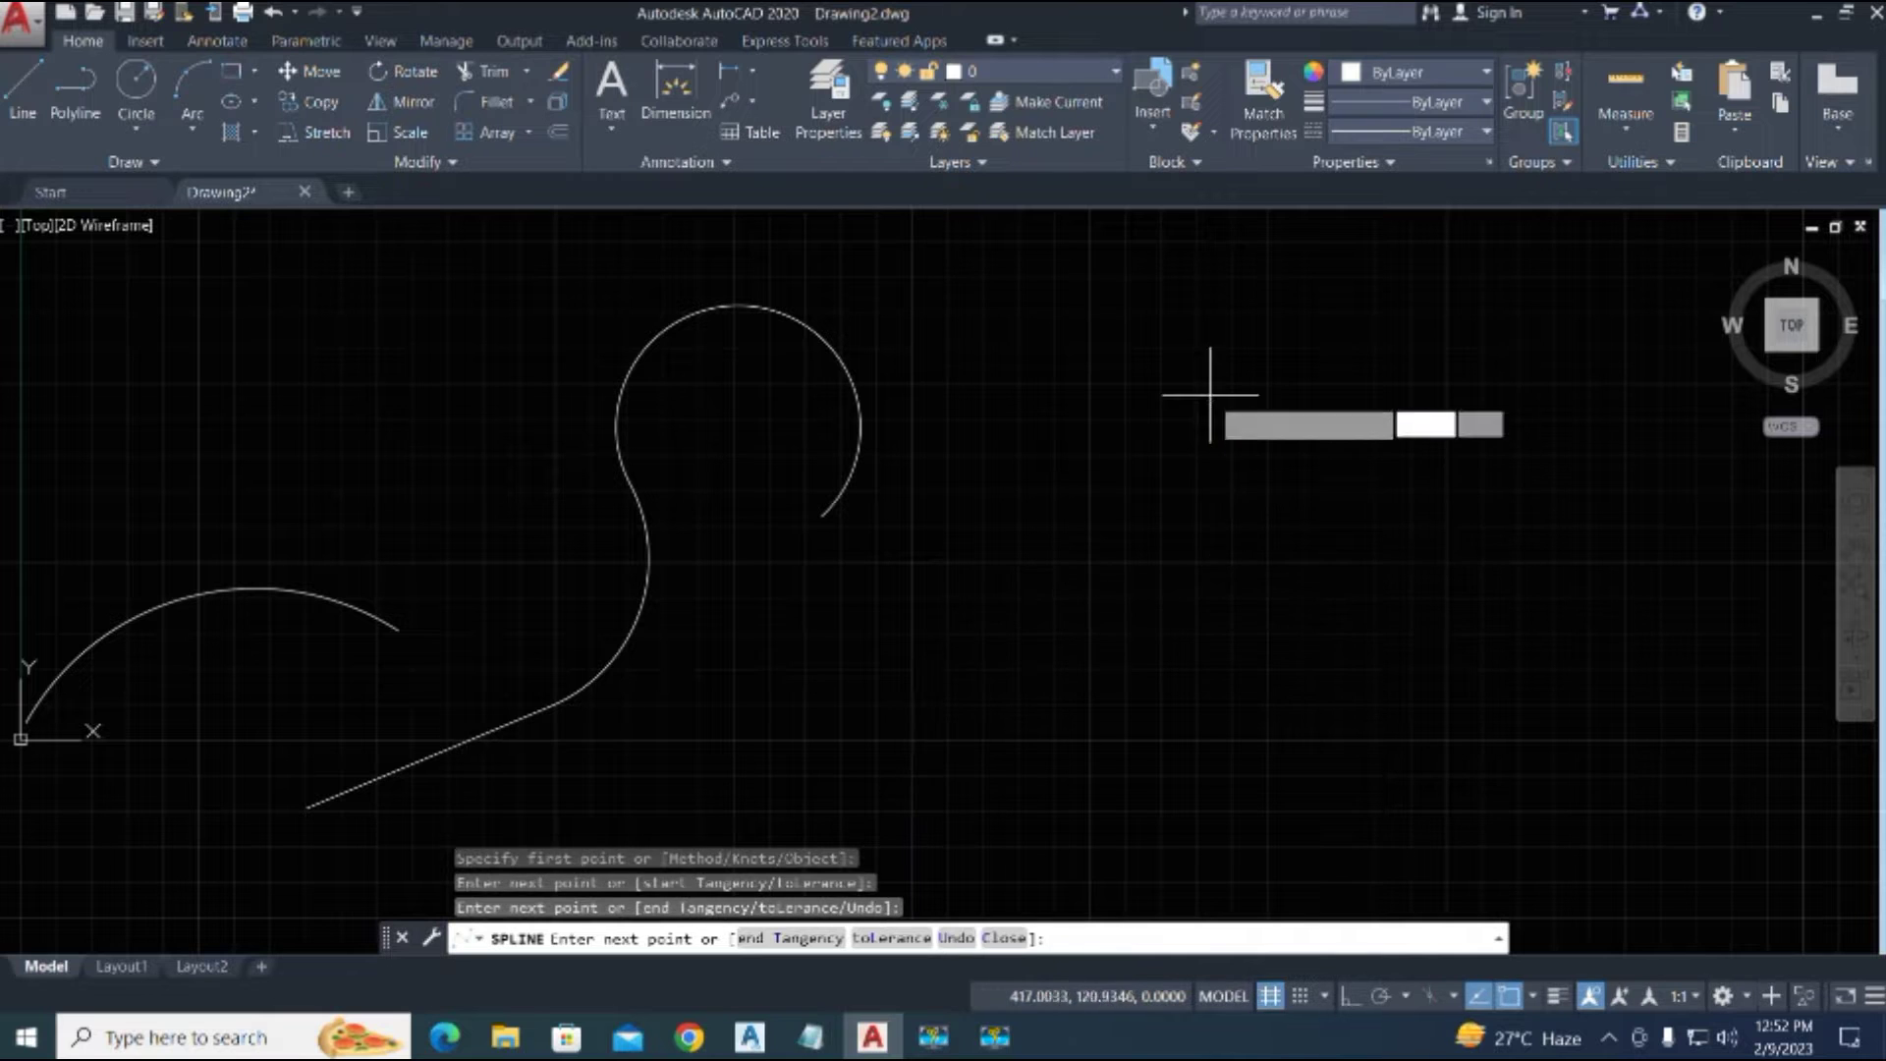
click(1211, 395)
click(1405, 272)
click(1471, 586)
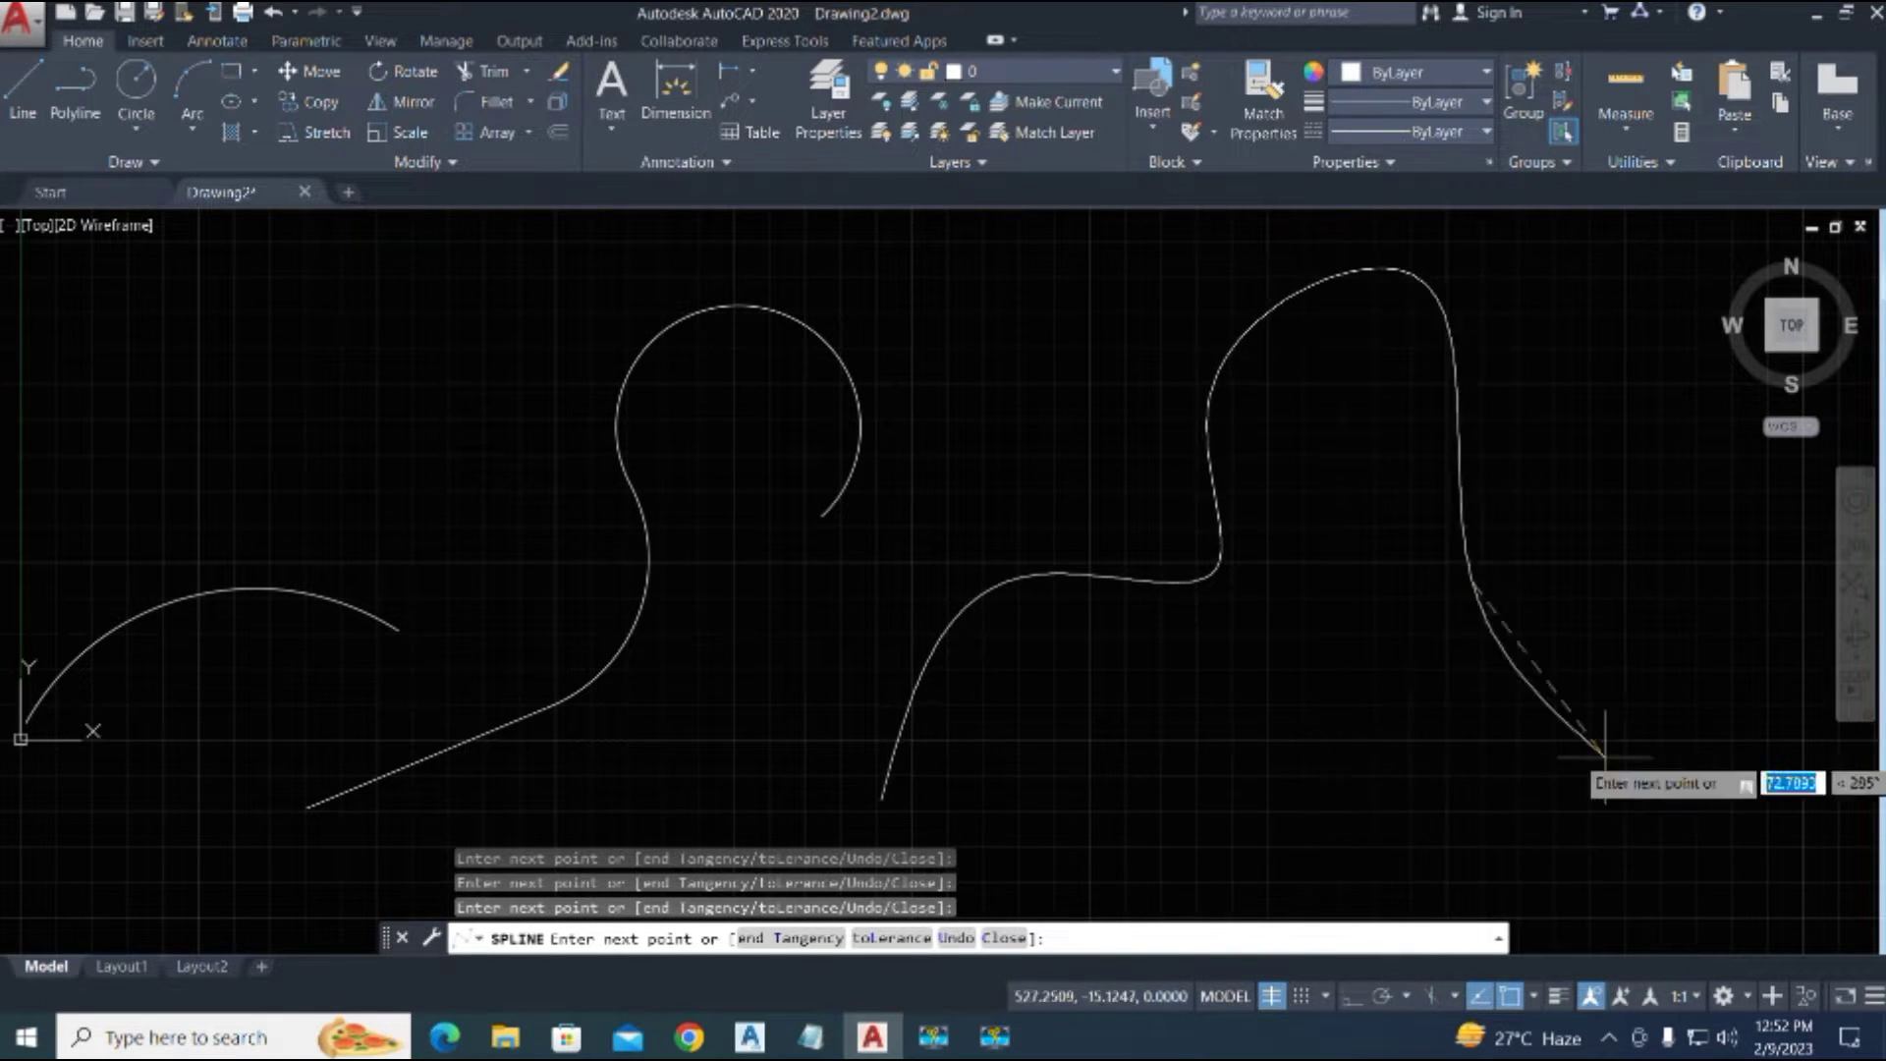
click(1184, 834)
key(space)
Step: Draw a straight diagonal line rising at roughly 45° beside the spline
scroll(761, 702, down, 3)
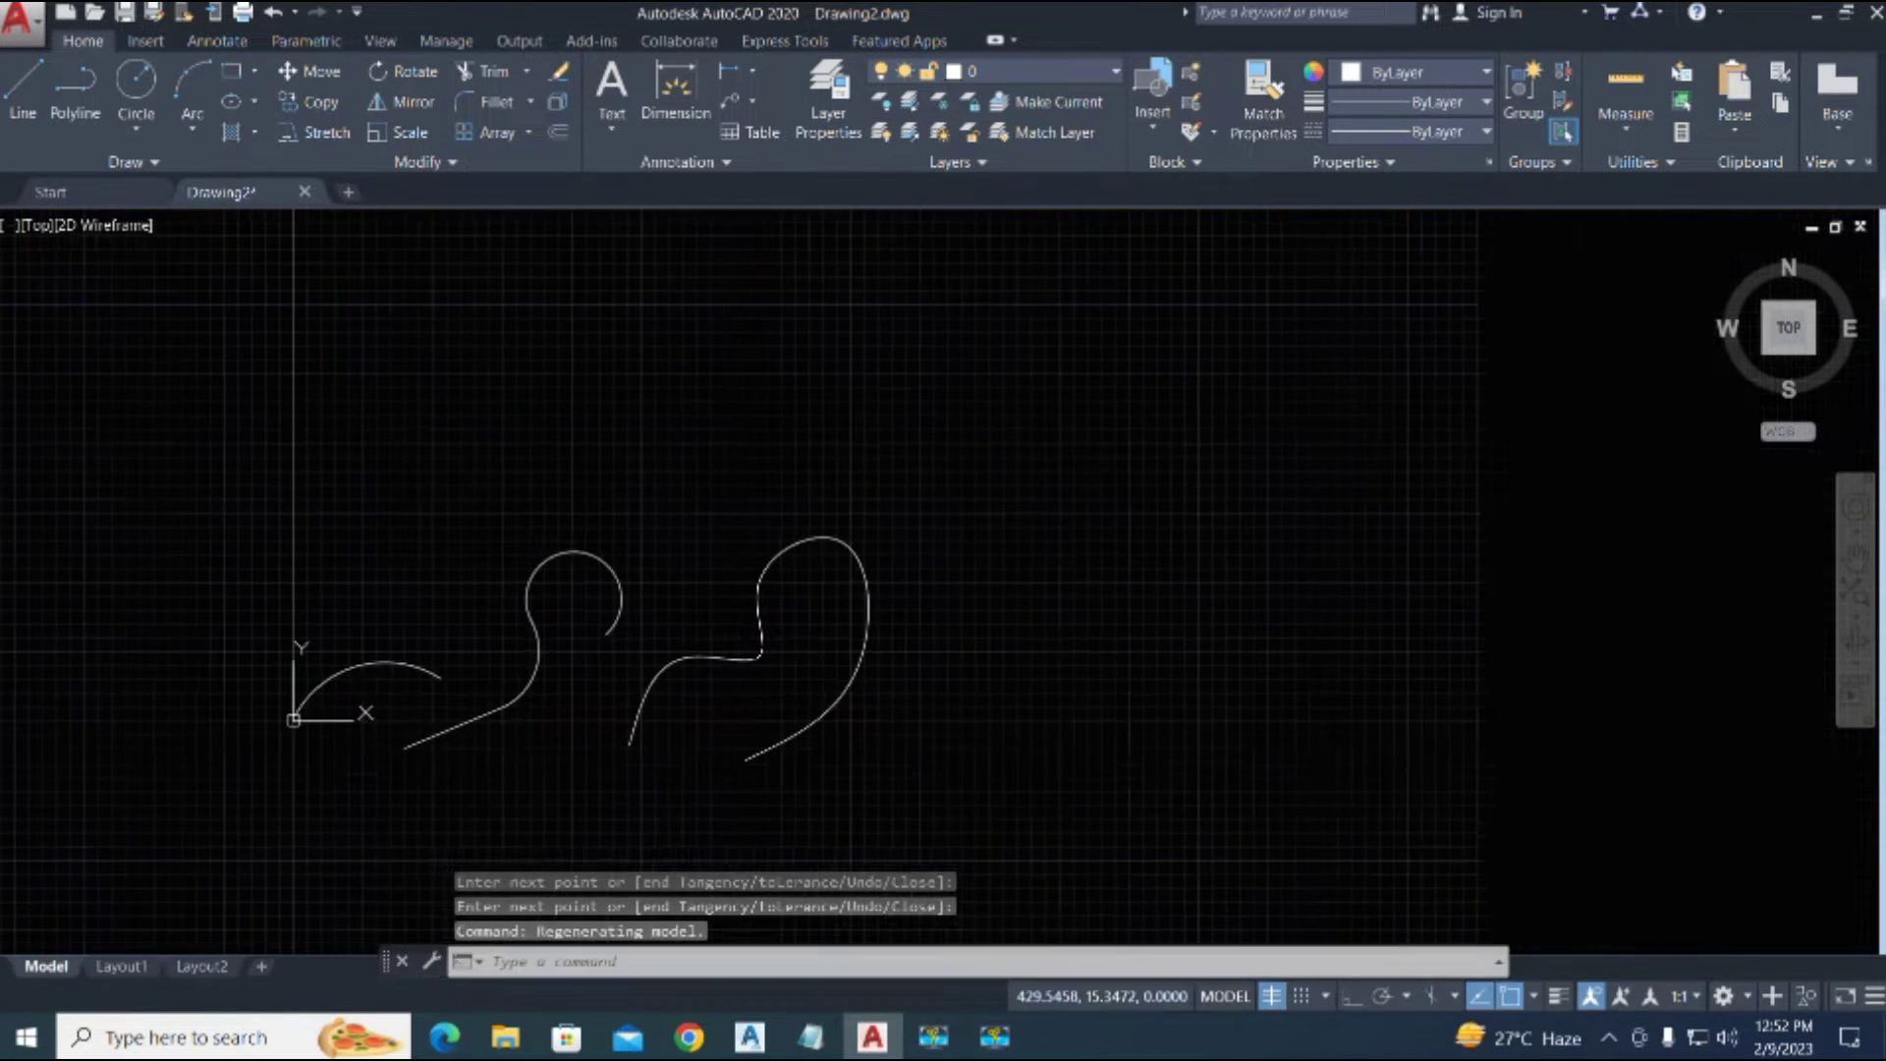
scroll(791, 699, up, 2)
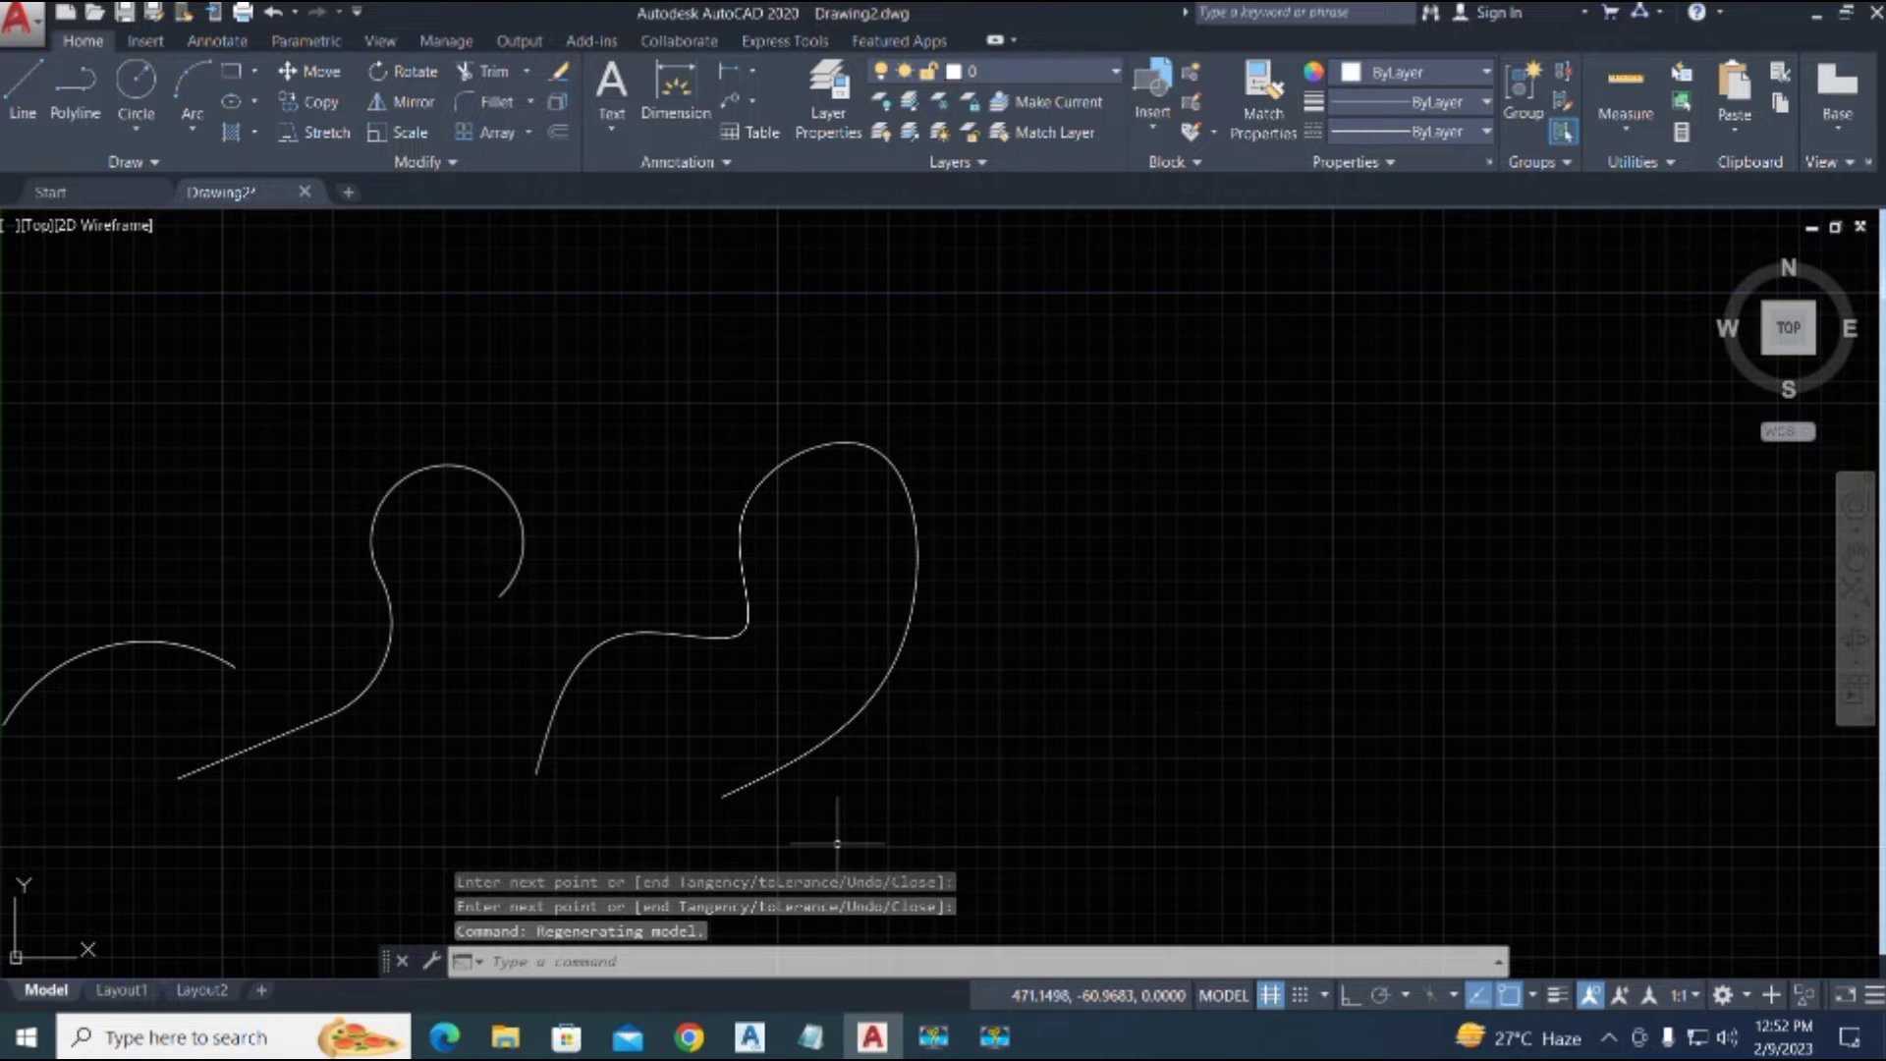
text(l)
key(space)
click(830, 882)
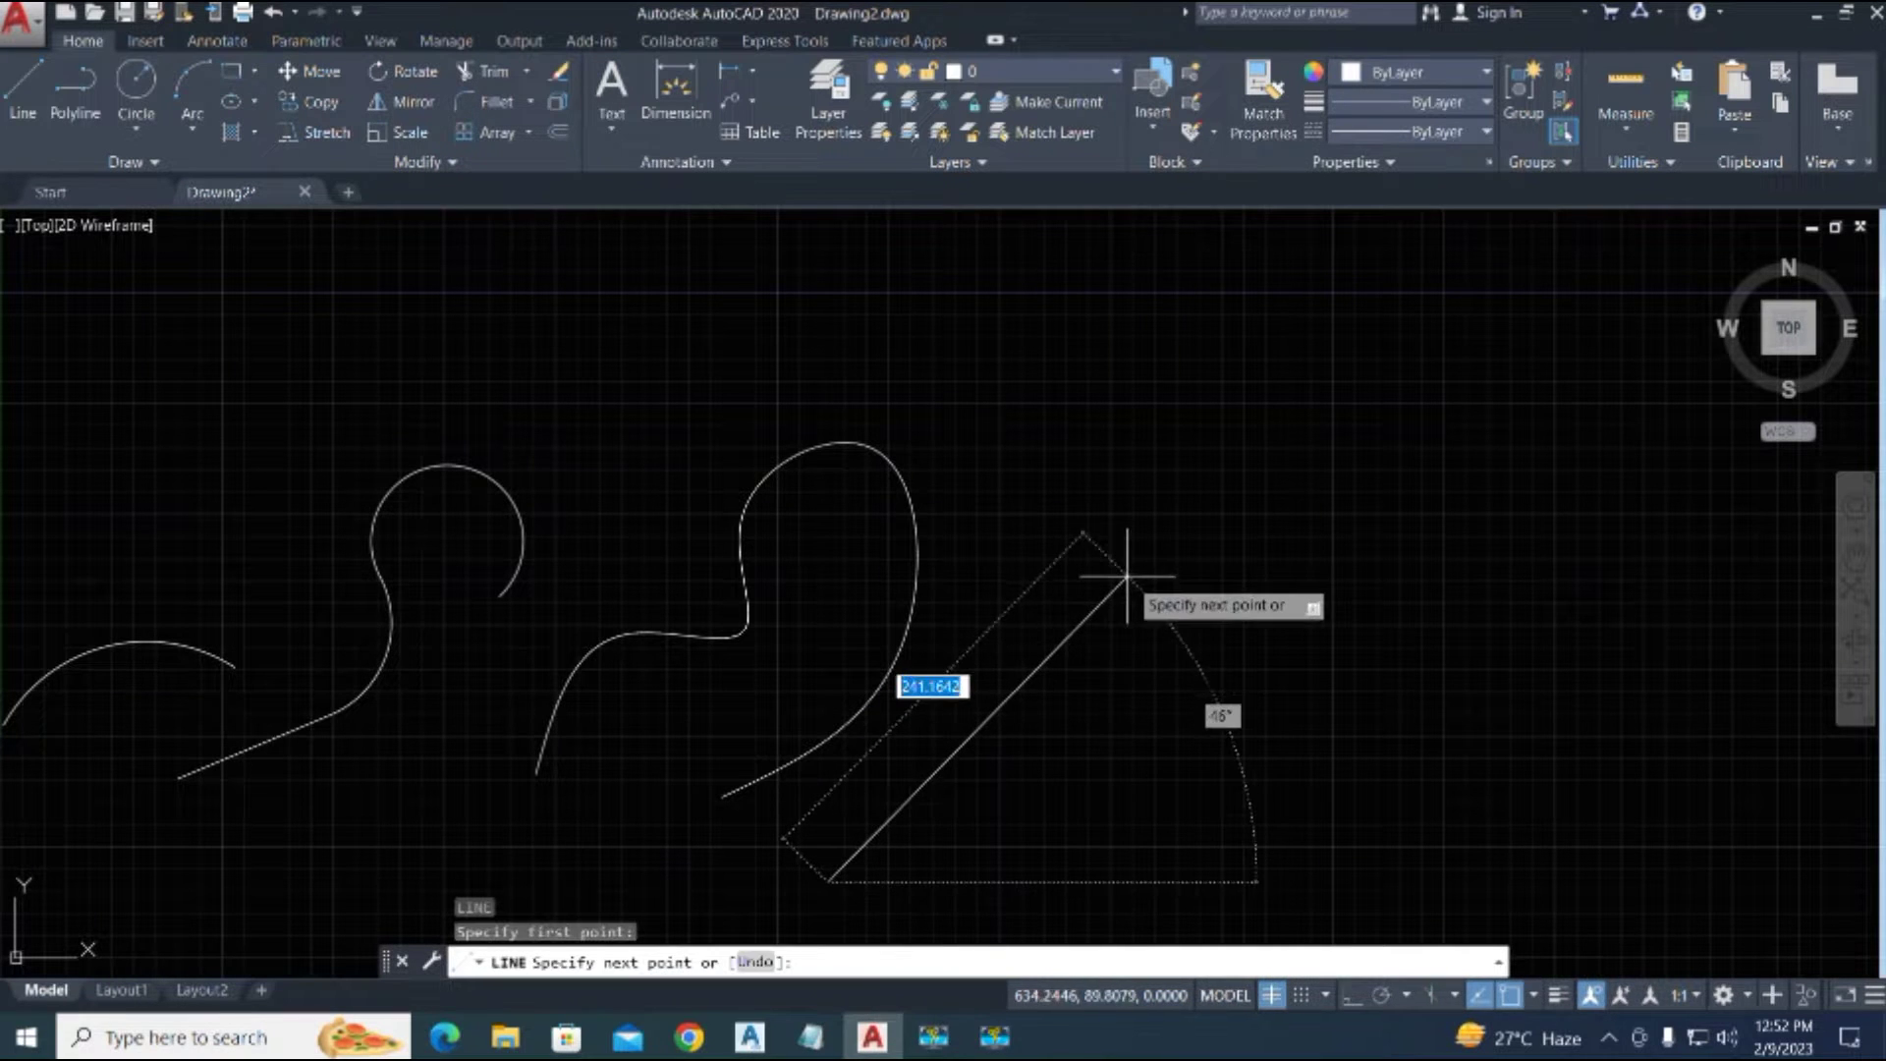
click(1154, 538)
key(space)
Step: Draw a tilted ellipse beside the diagonal line from two axis endpoints and a distance to the other axis
scroll(863, 762, down, 2)
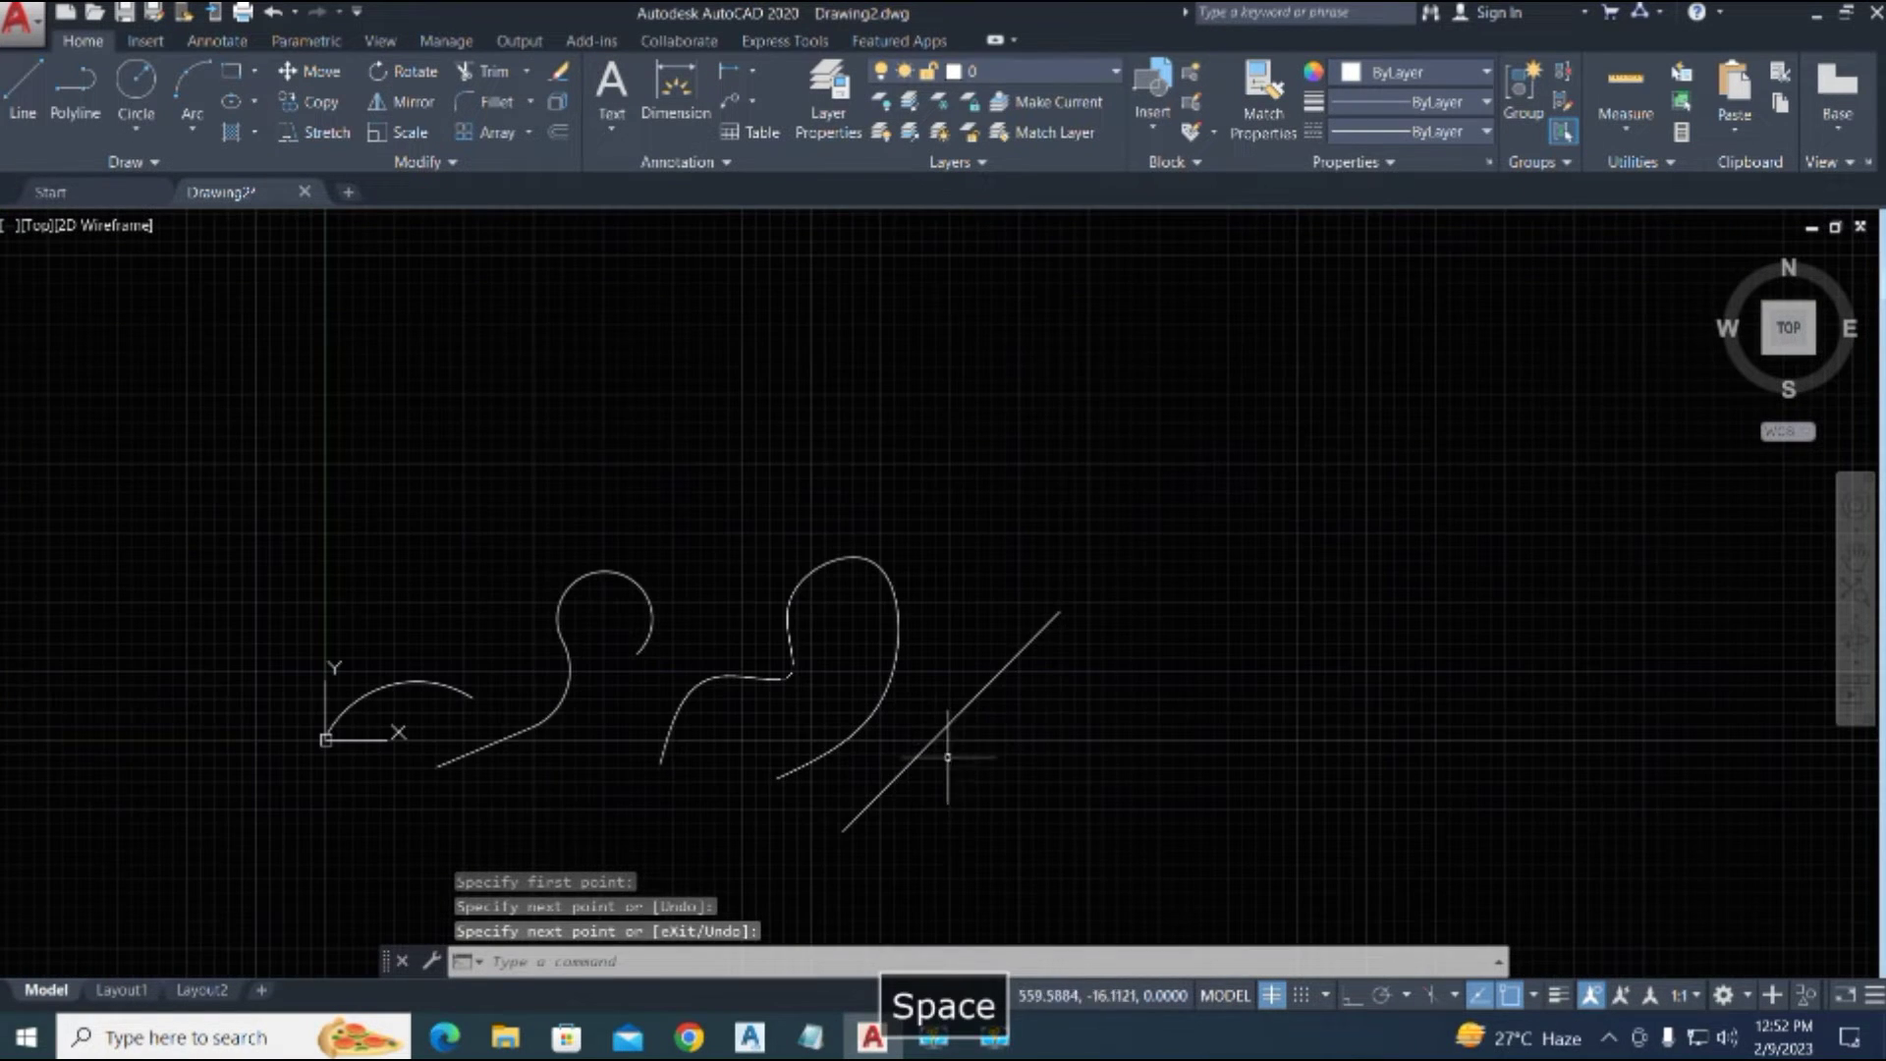
scroll(1021, 725, up, 3)
scroll(1033, 690, down, 3)
middle_drag(1034, 690, 982, 704)
text(e)
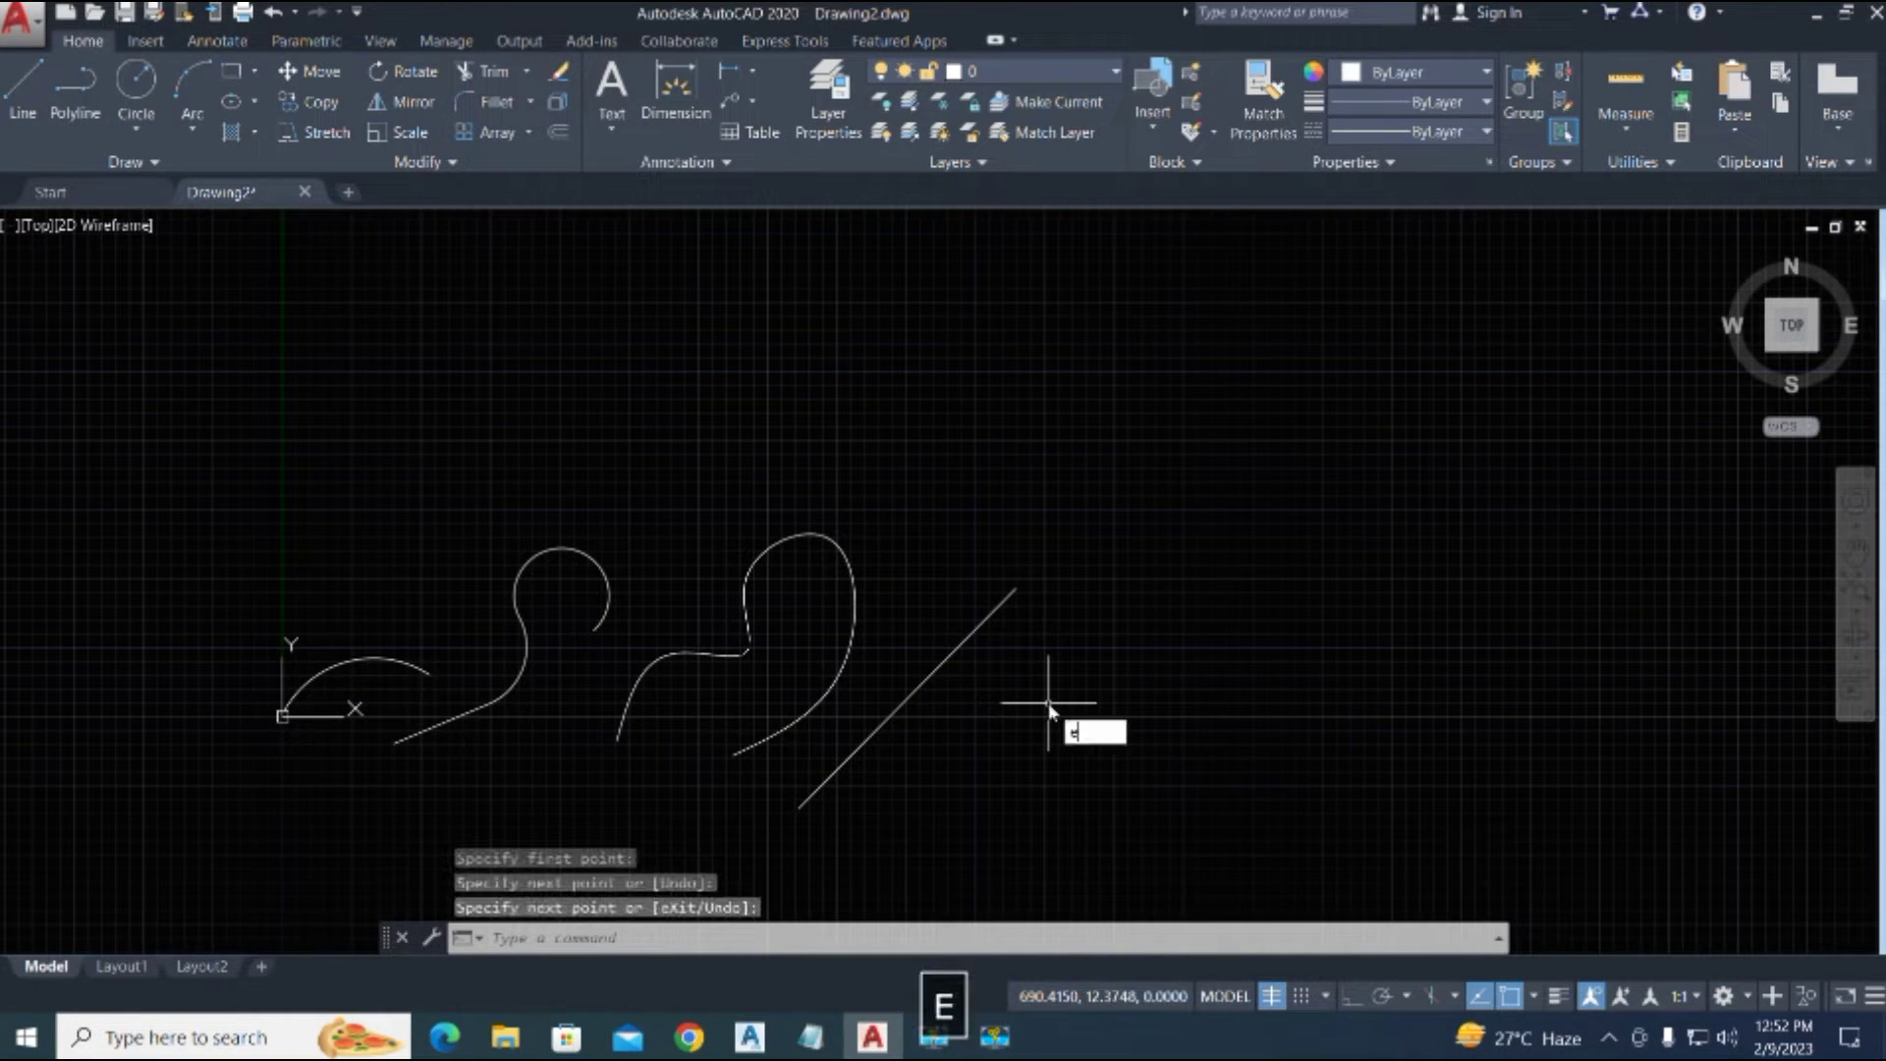
text(li)
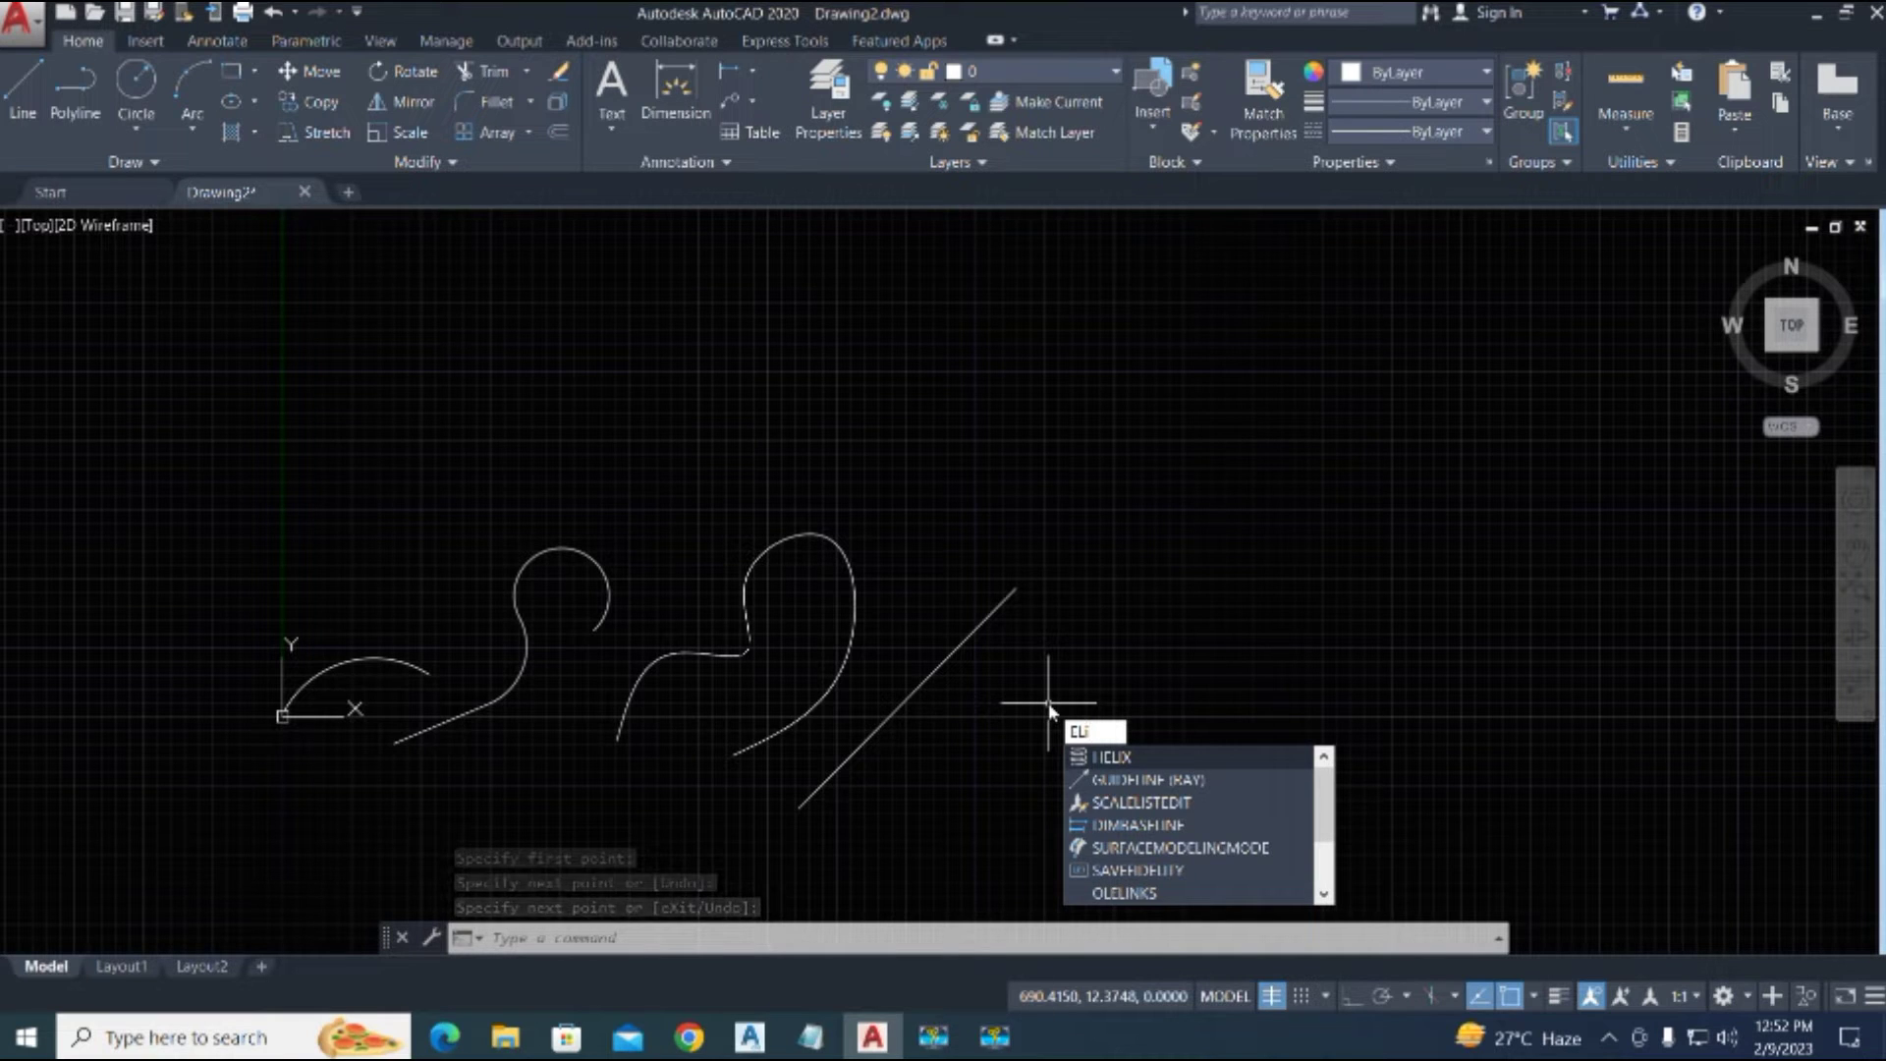
key(BackSpace)
key(space)
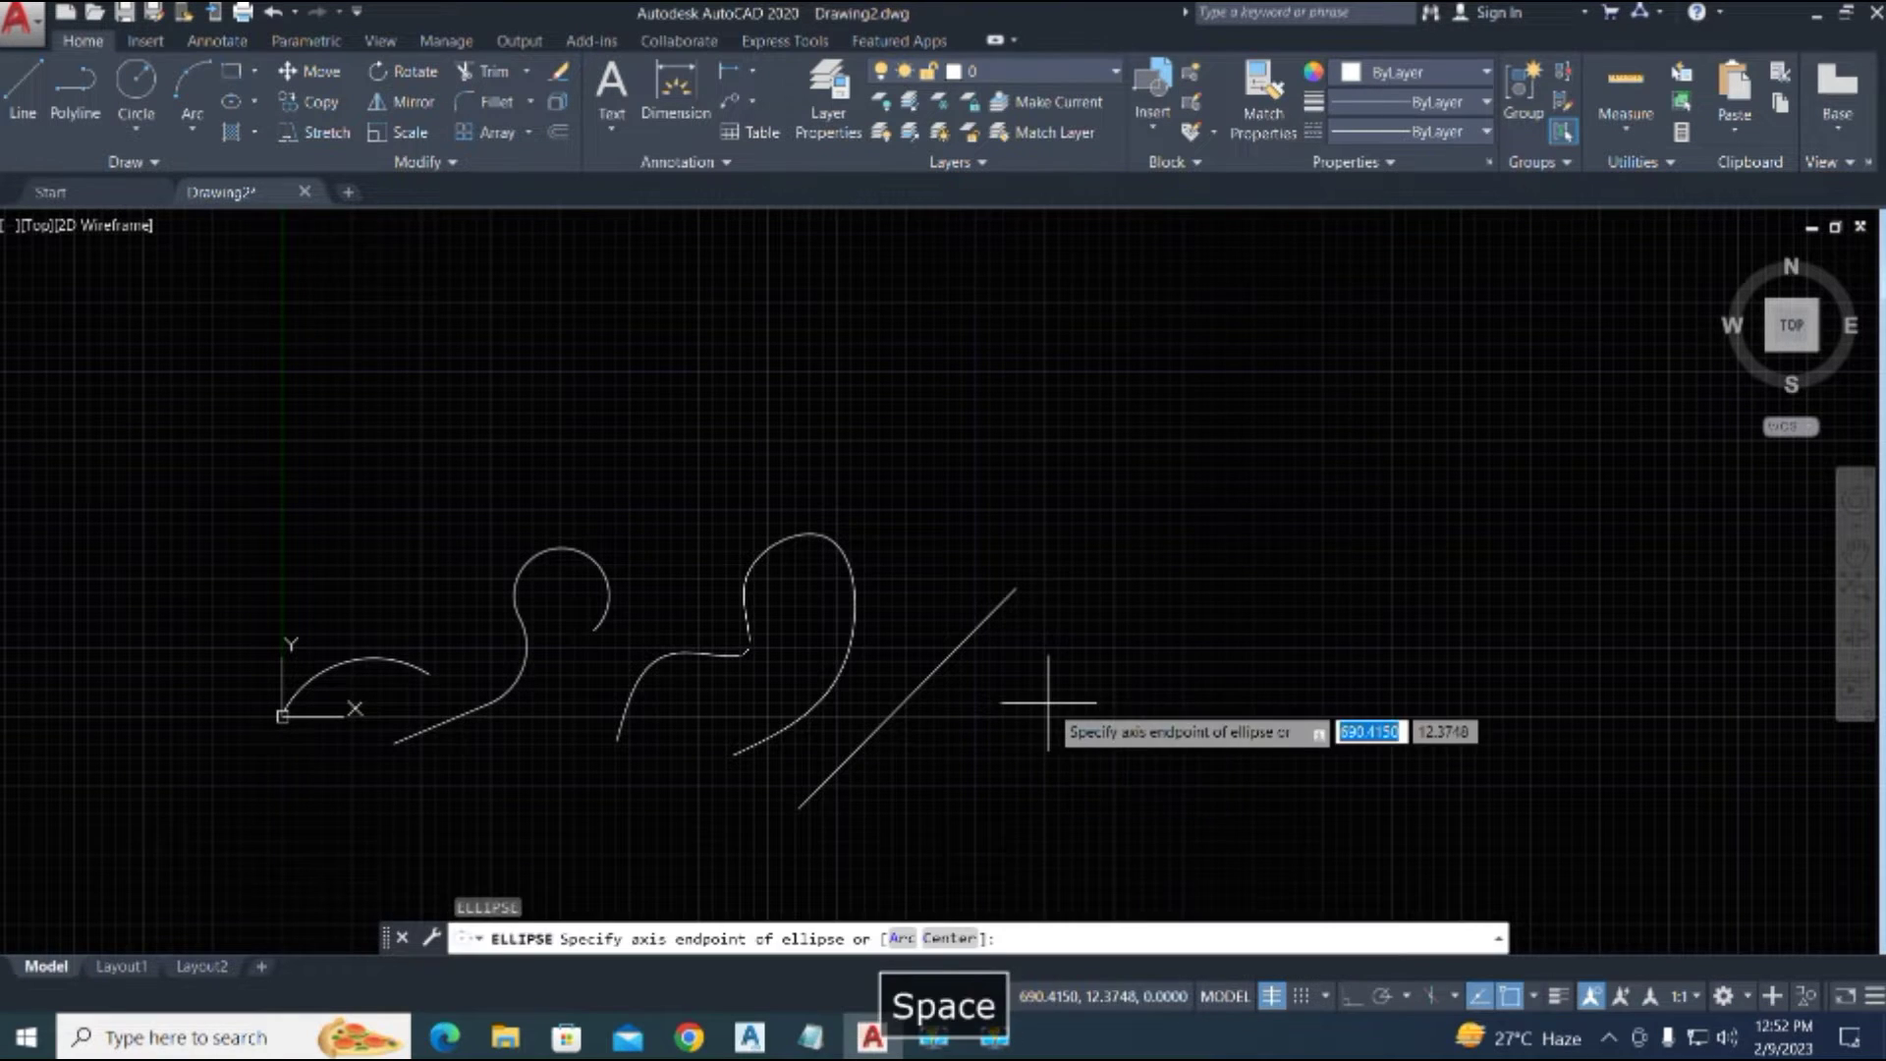
click(1066, 791)
click(1204, 639)
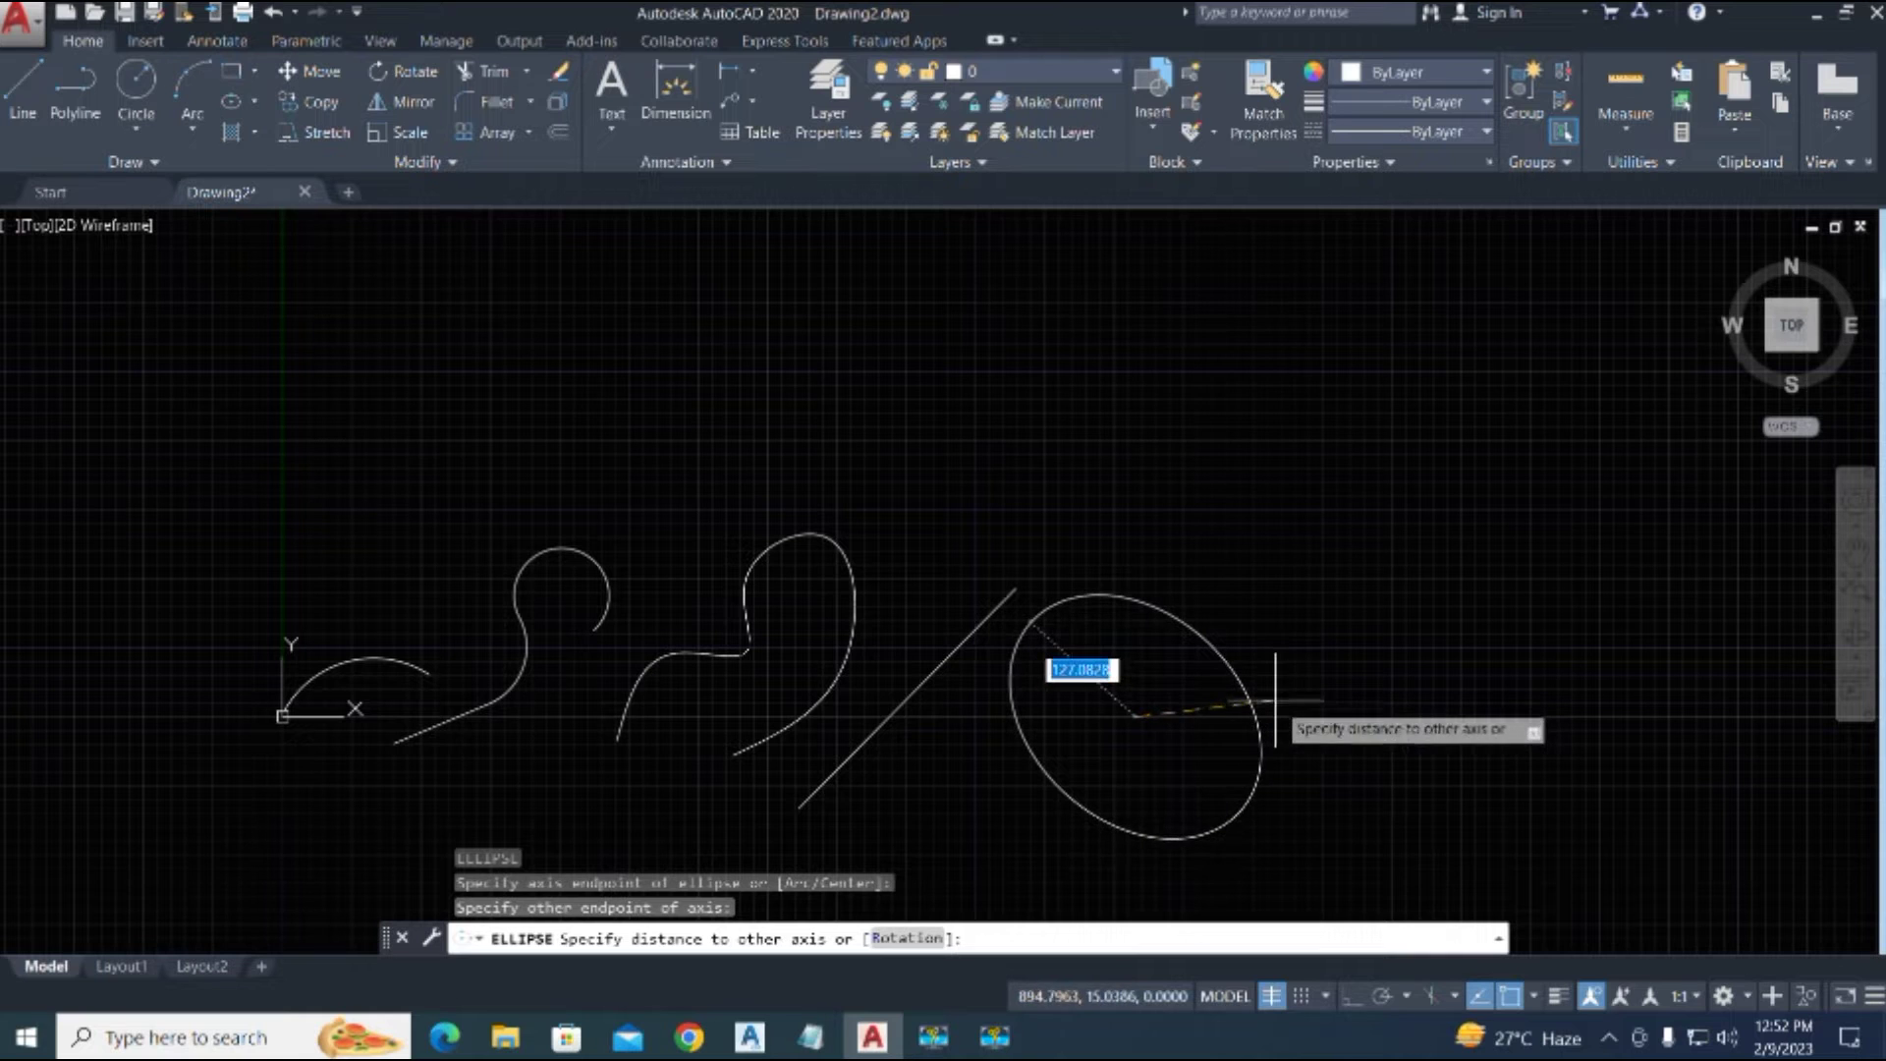
click(1283, 707)
Step: In the SW Isometric view, start a helix beyond the ellipse with a base radius of about 83 and a top radius of about 107
mouse_move(1312, 712)
middle_down()
mouse_move(1294, 678)
mouse_move(1097, 622)
mouse_move(1213, 644)
mouse_move(1228, 590)
middle_up()
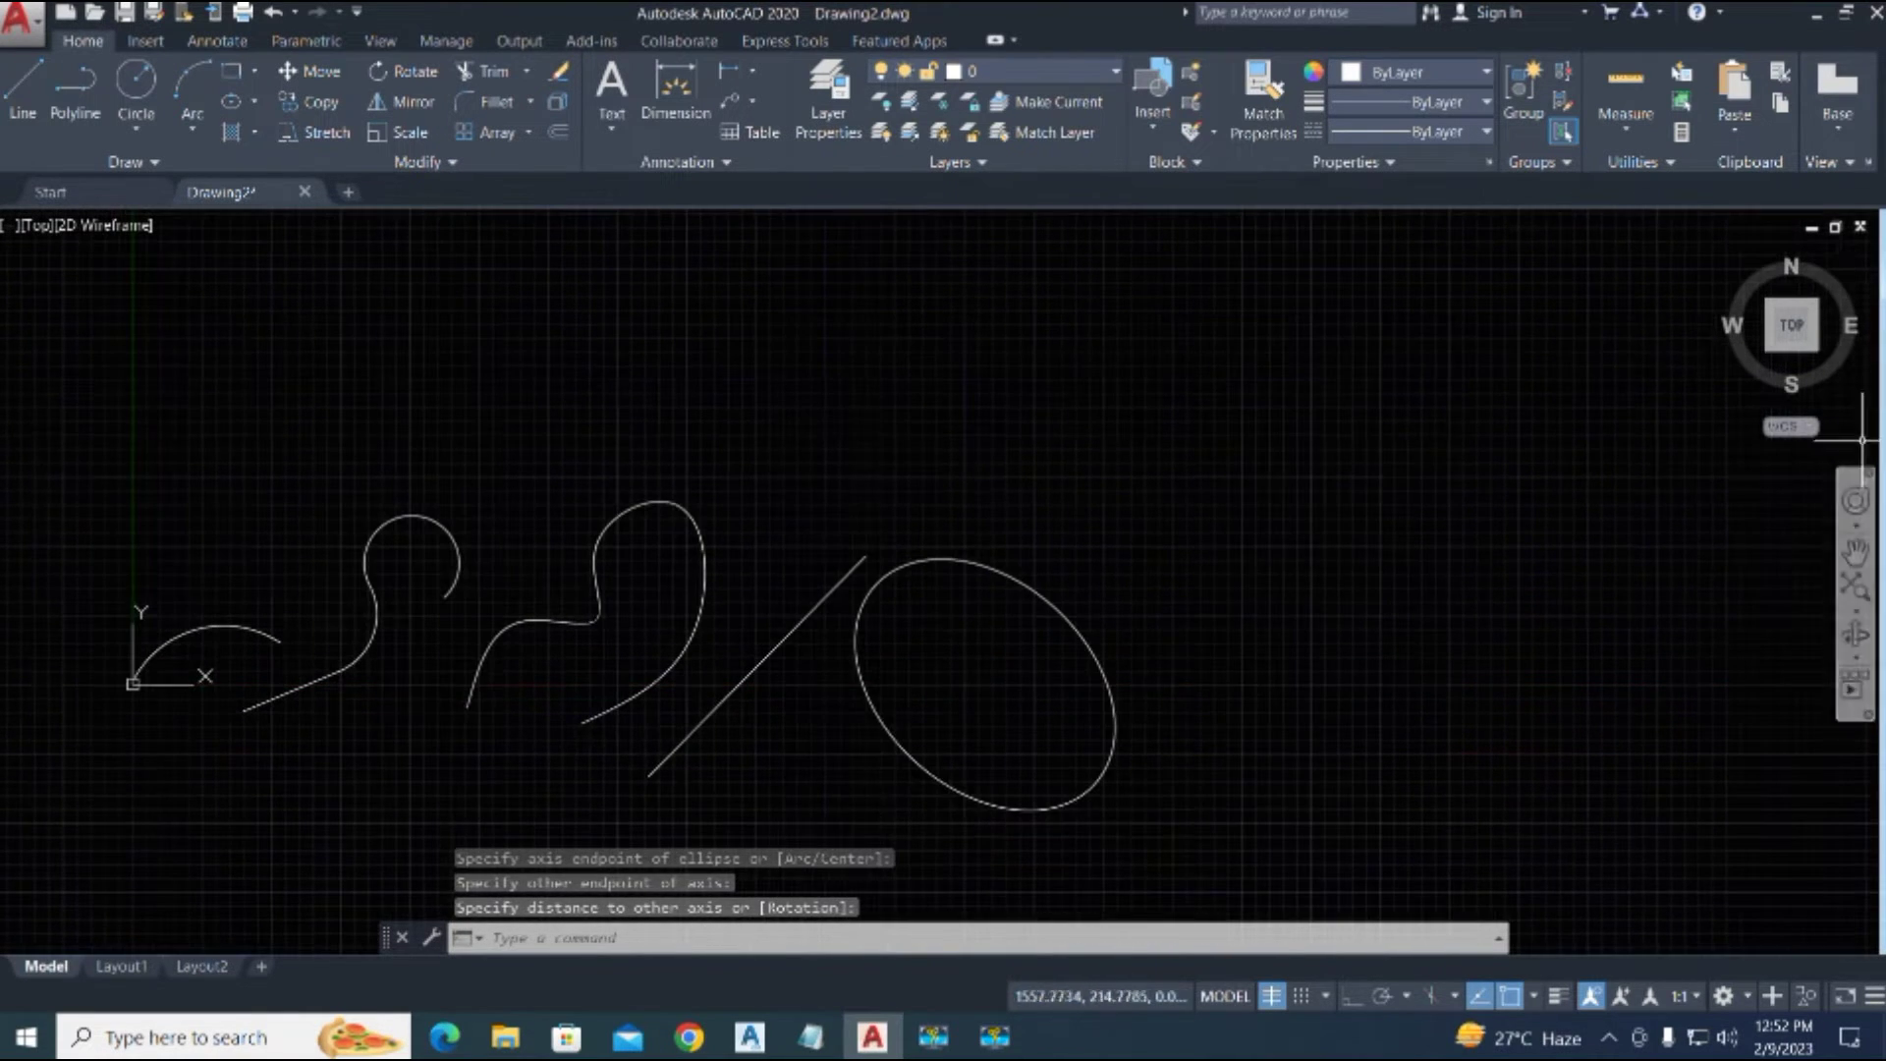
click(1783, 352)
mouse_move(1369, 548)
middle_down()
mouse_move(1137, 631)
mouse_move(1051, 619)
middle_up()
scroll(945, 496, up, 2)
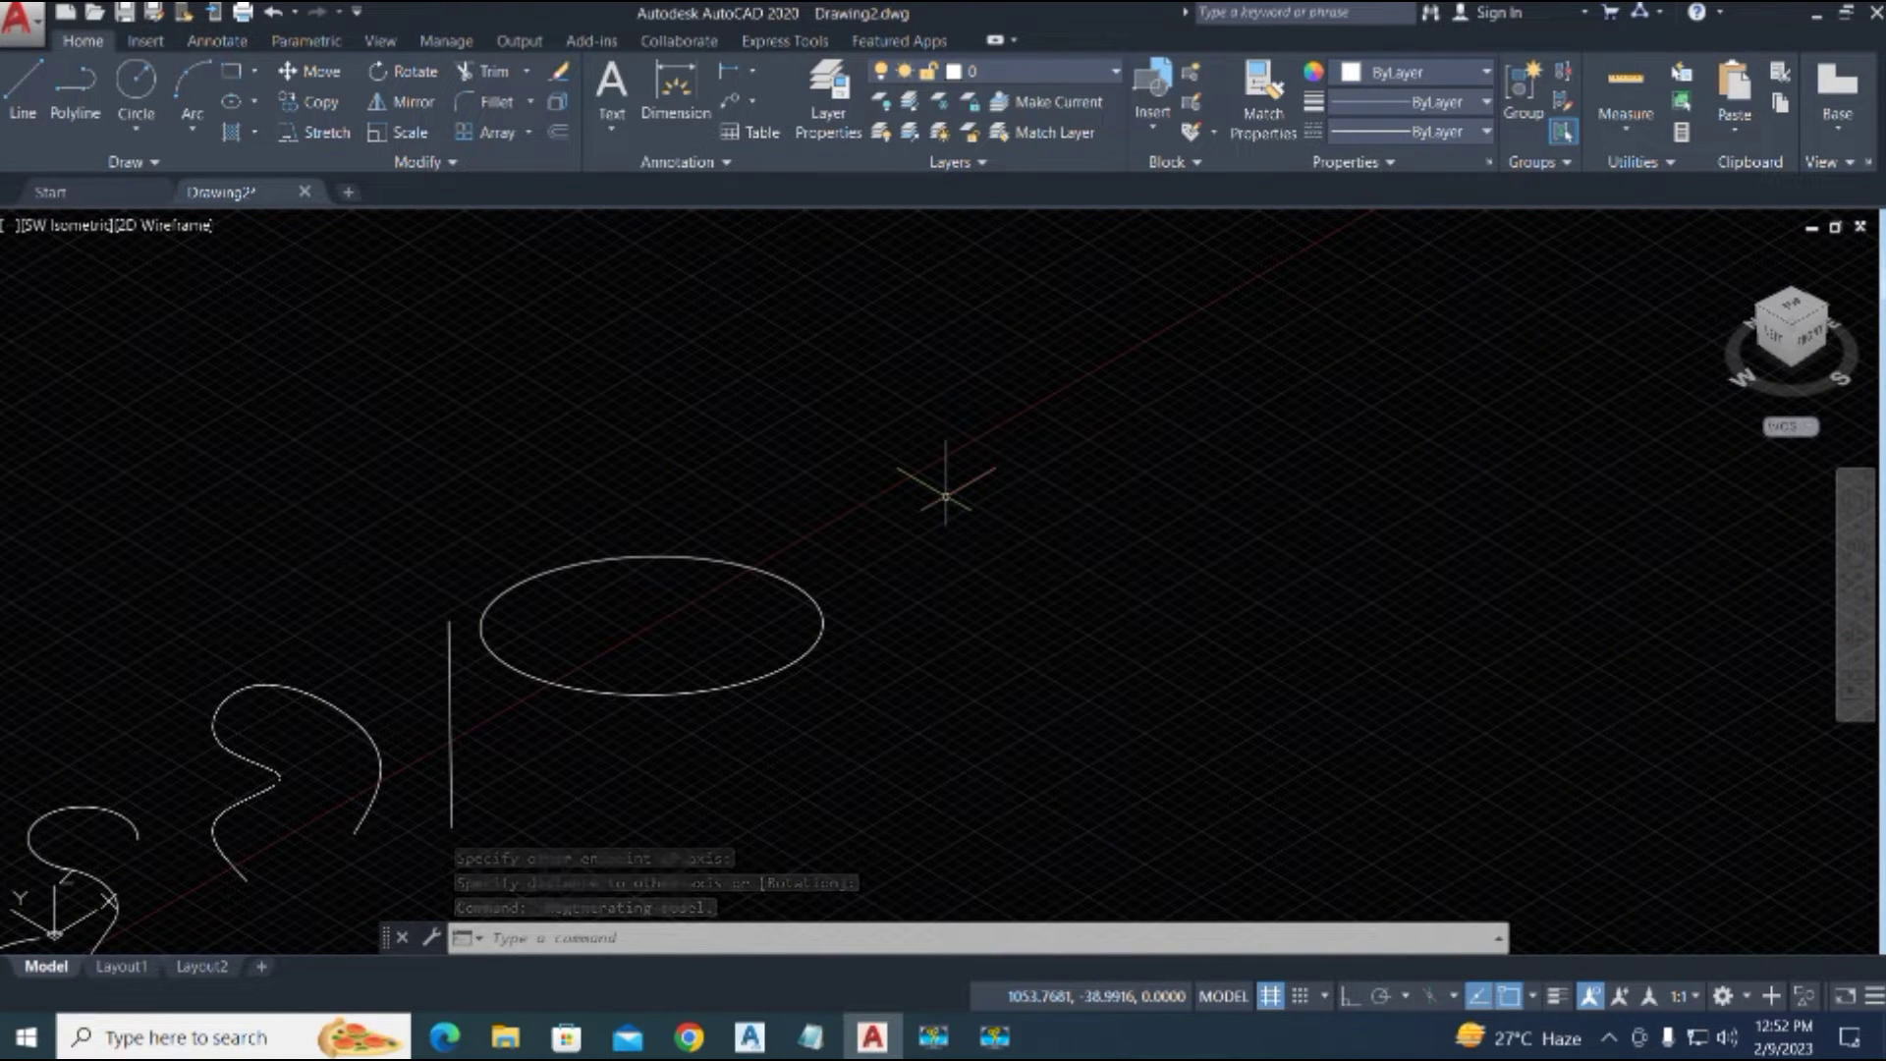
text(el)
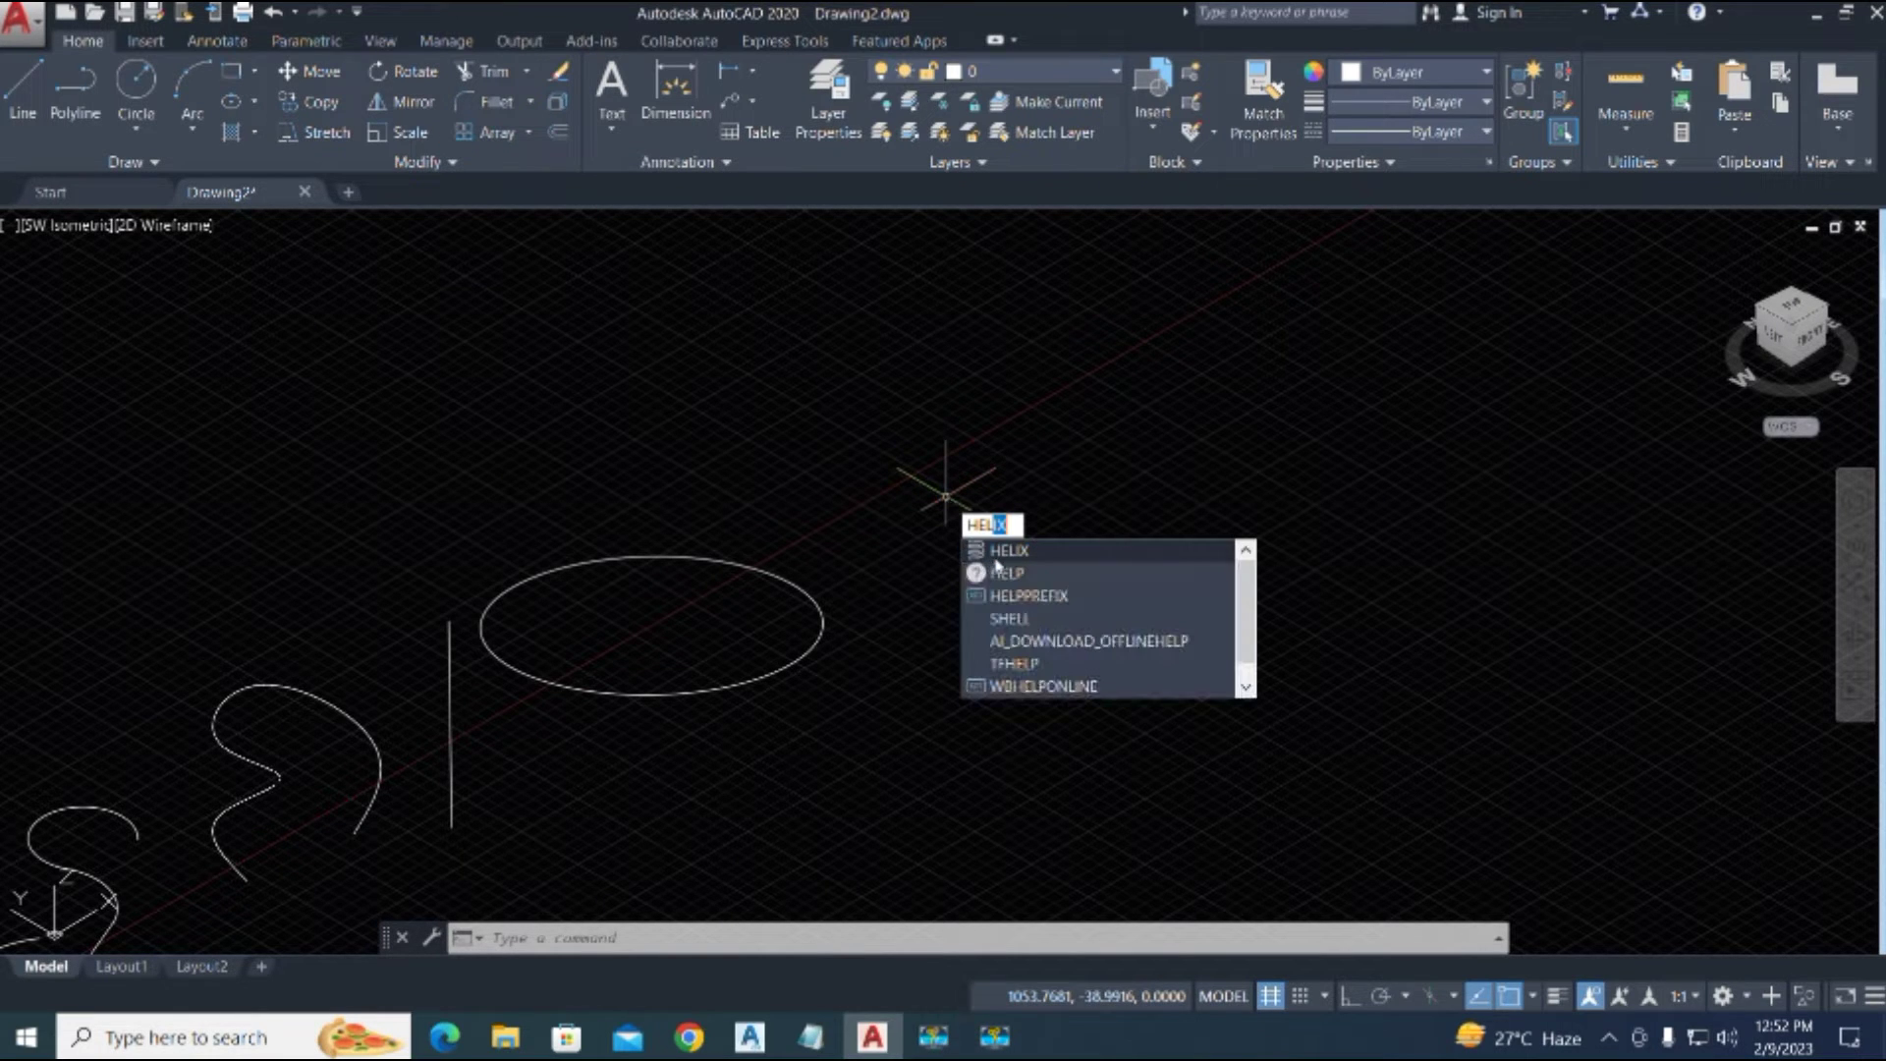
key(Return)
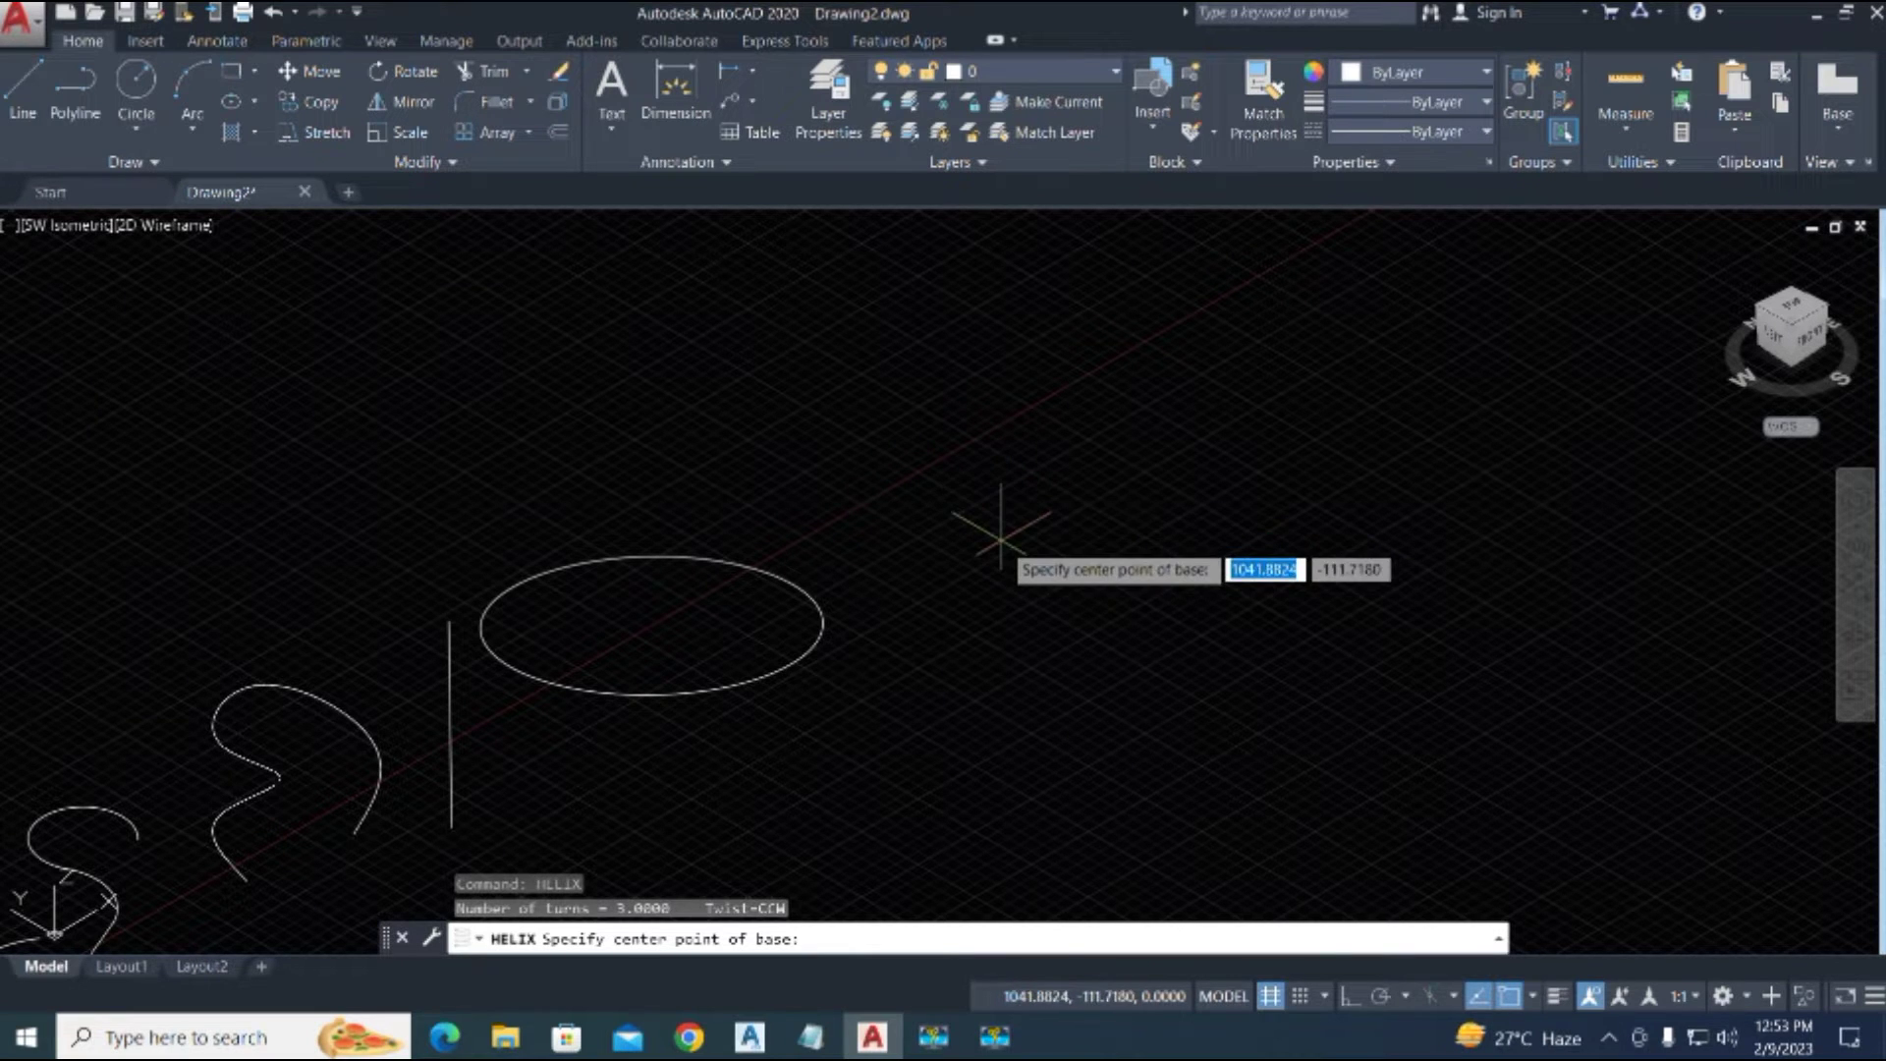
click(1006, 460)
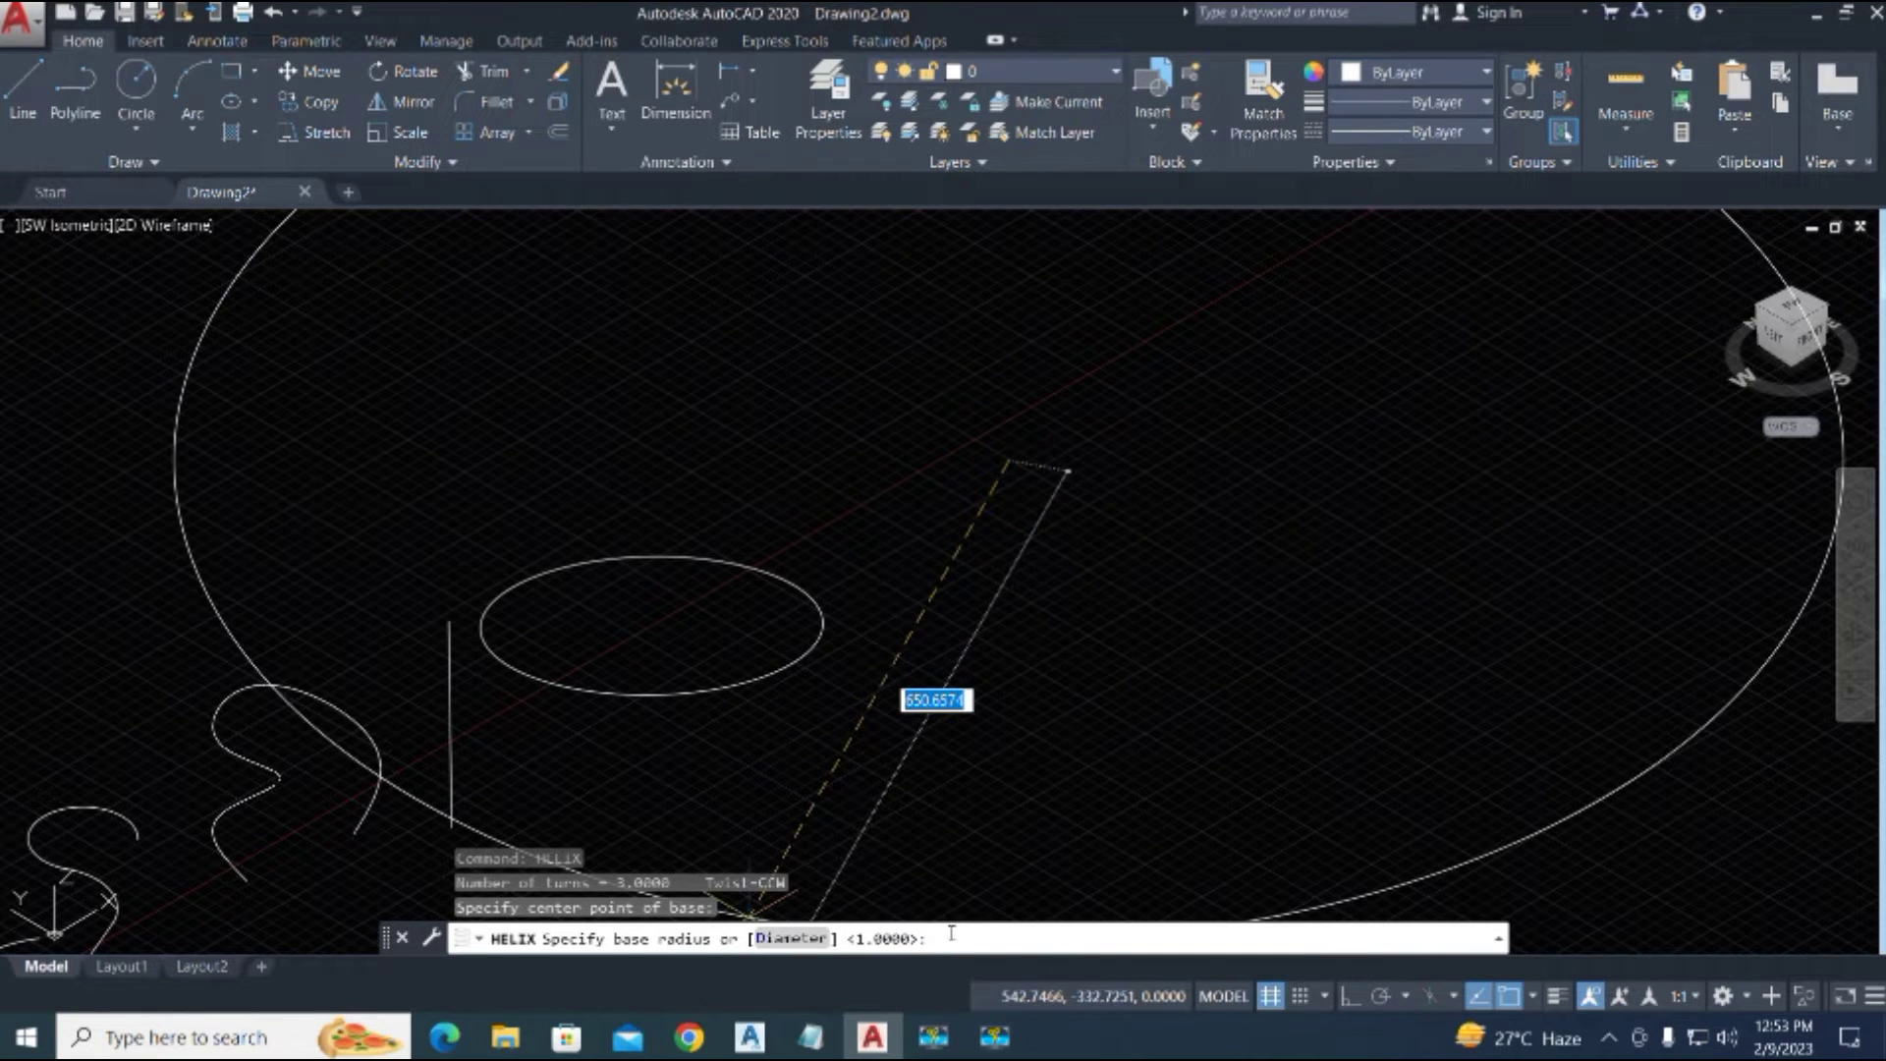
scroll(988, 497, up, 2)
click(902, 521)
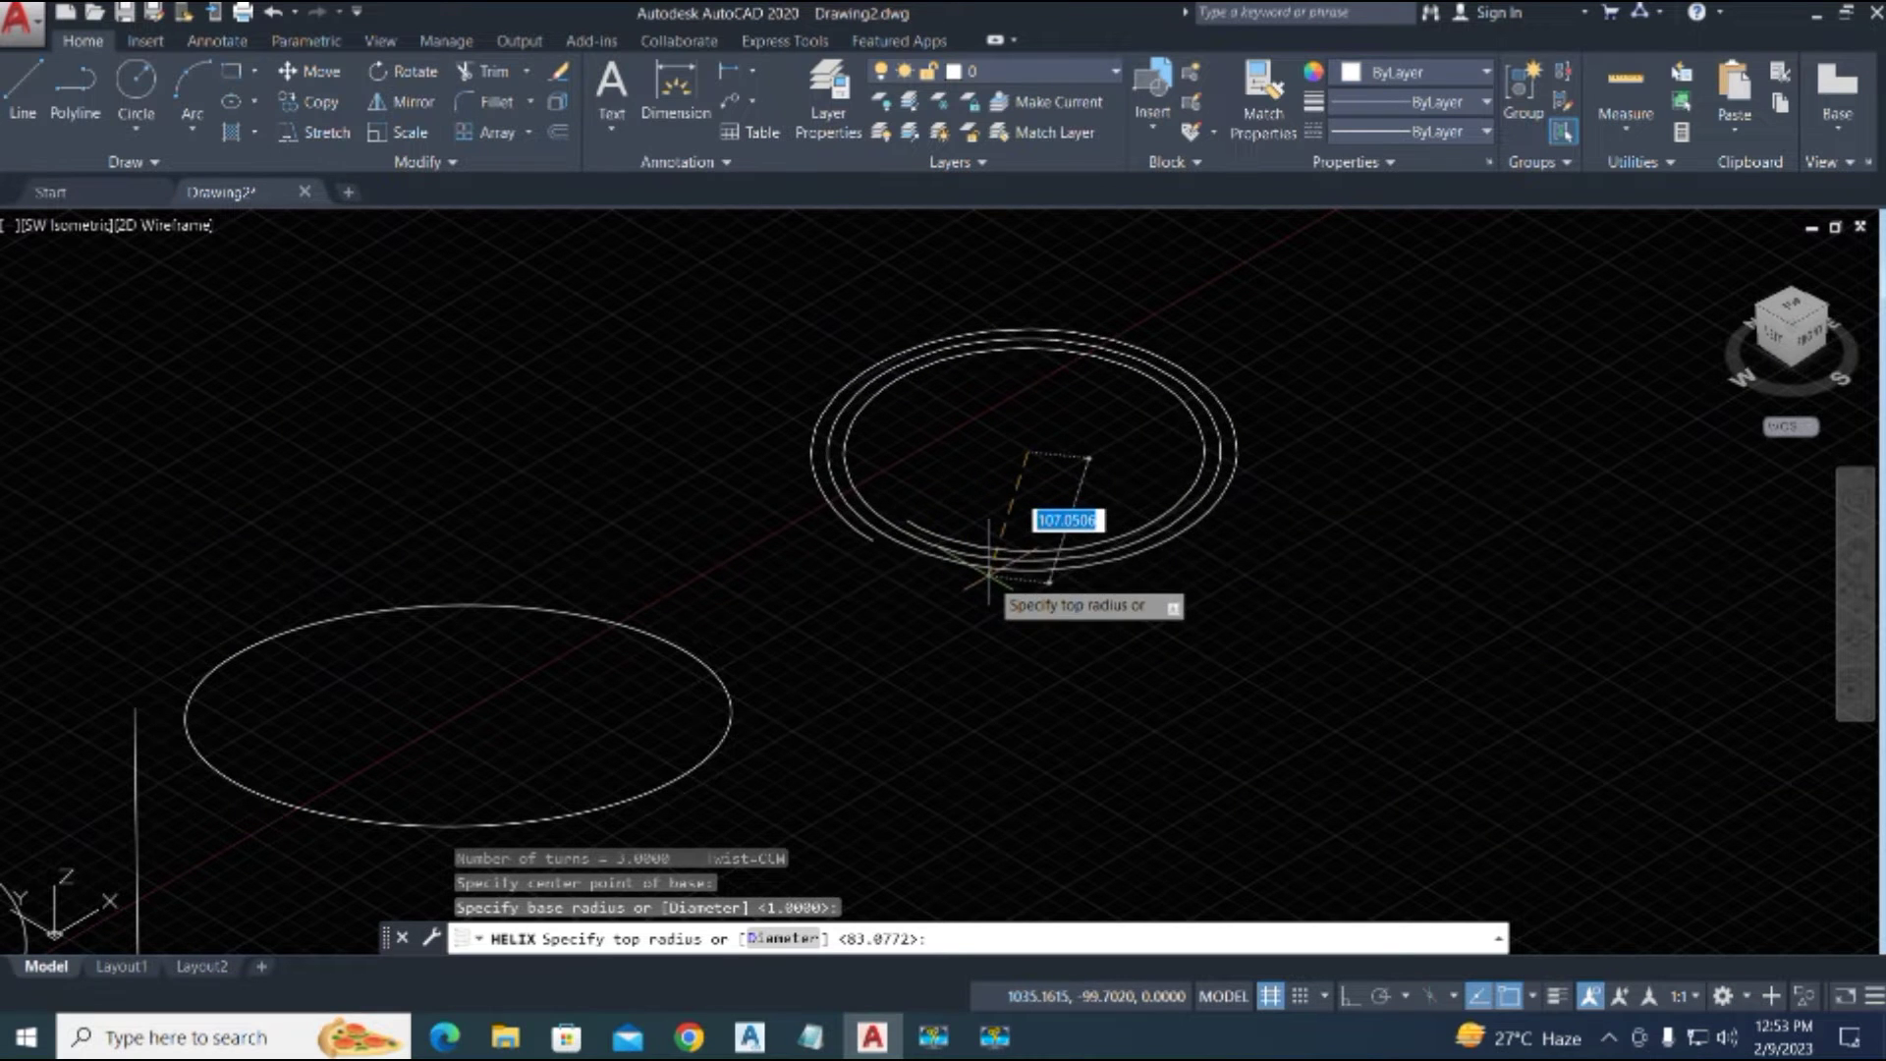
click(989, 573)
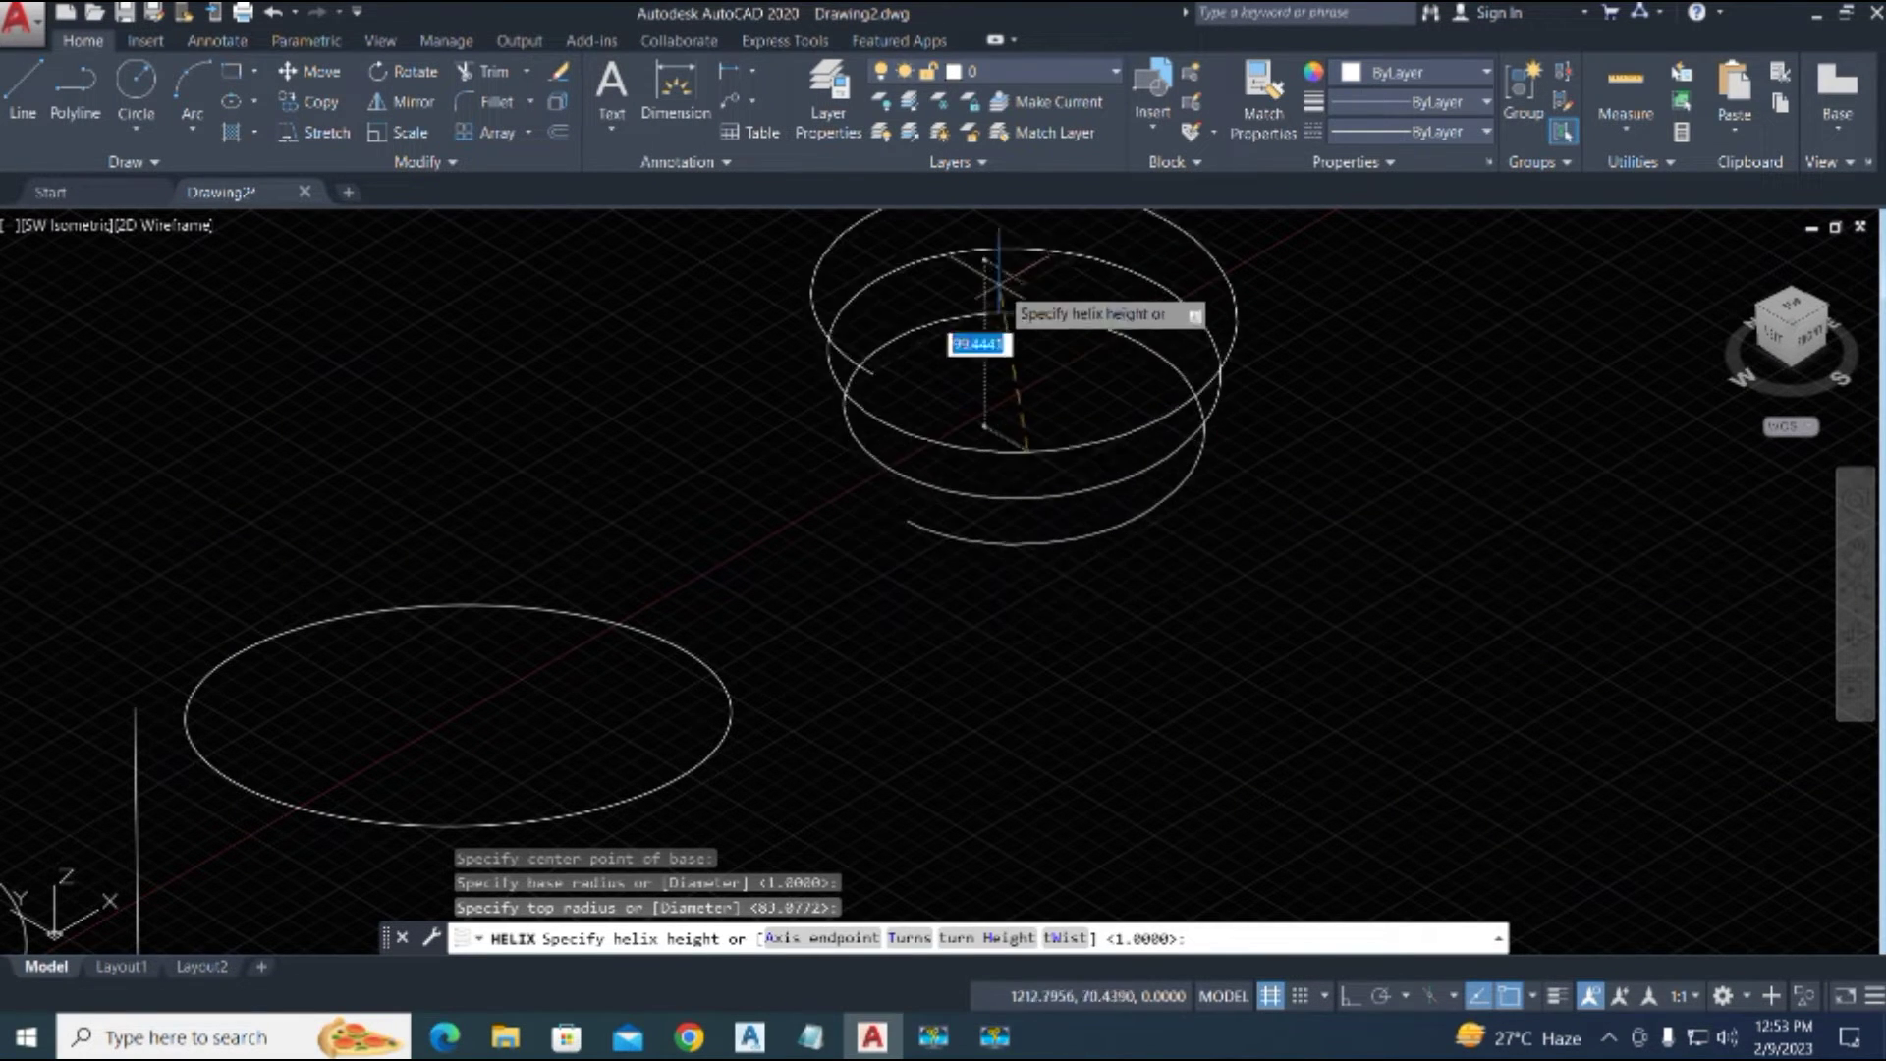
Step: Set the helix's distance between turns to 10 and its number of turns to 5
click(1012, 938)
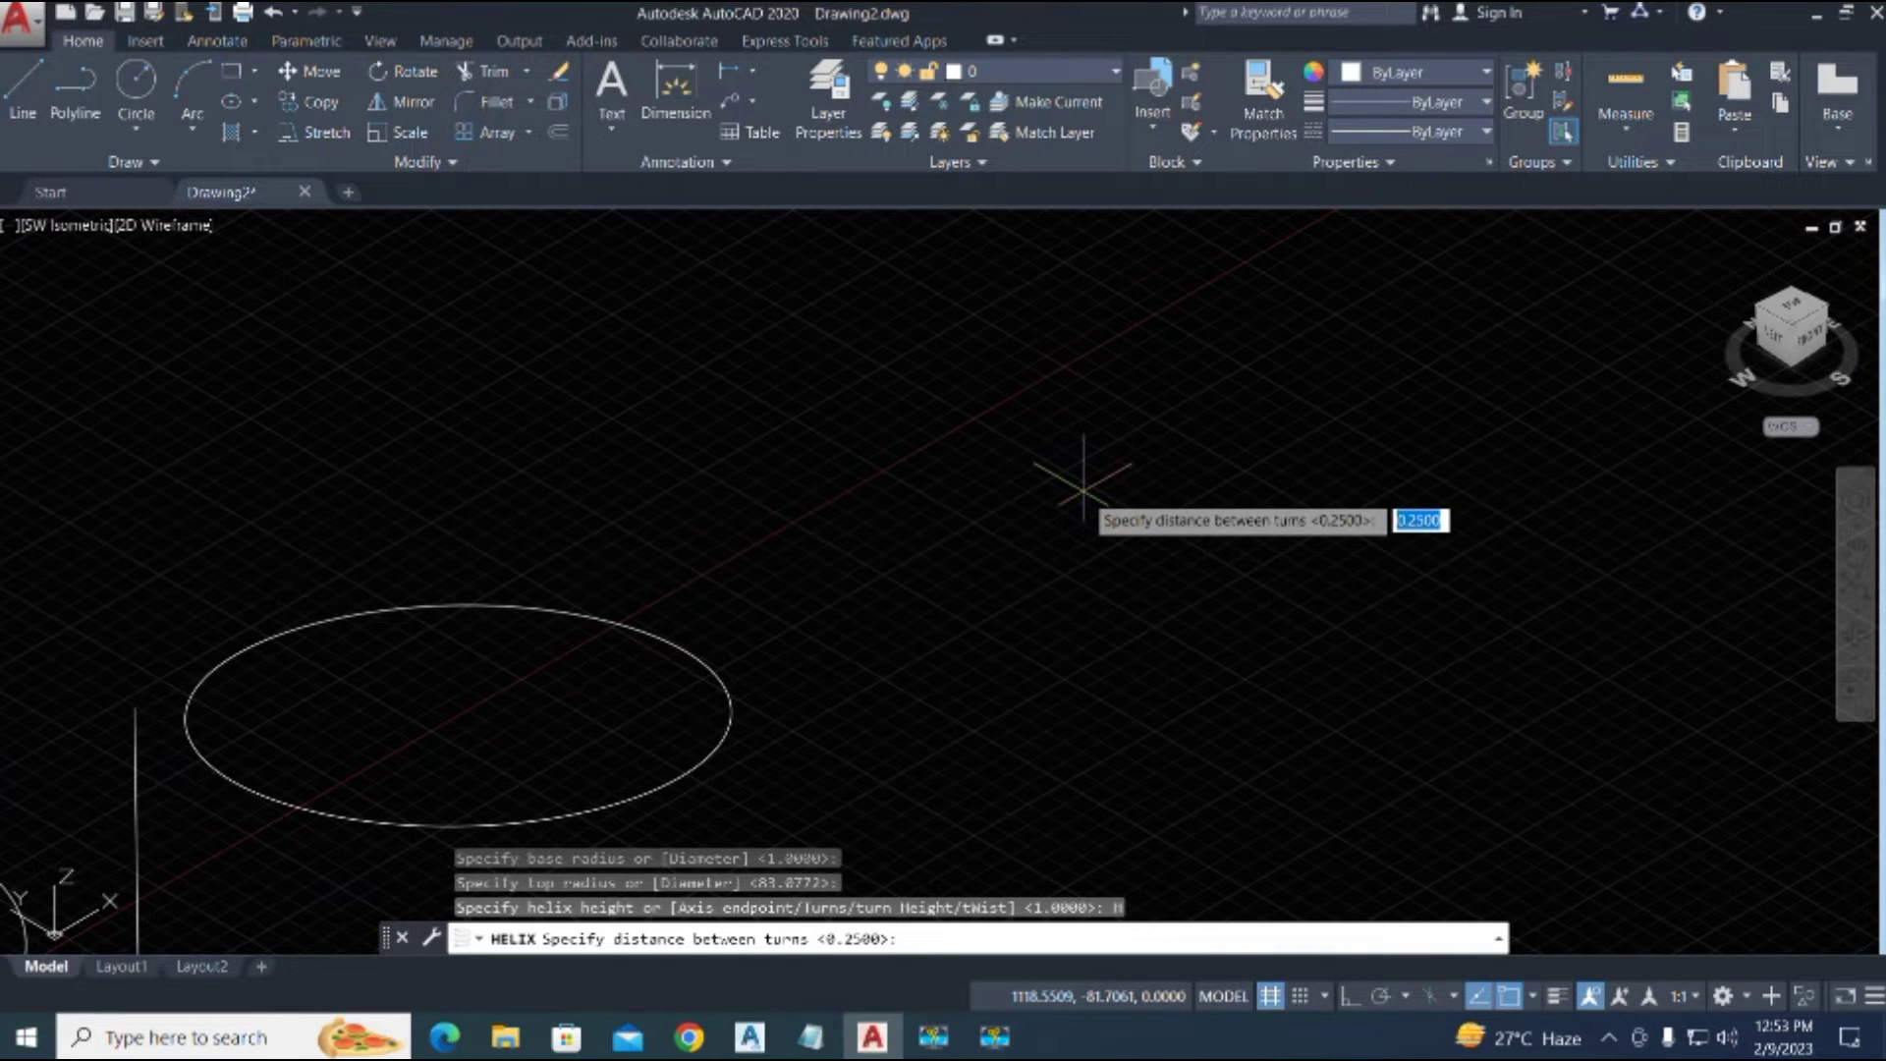
text(10)
key(Return)
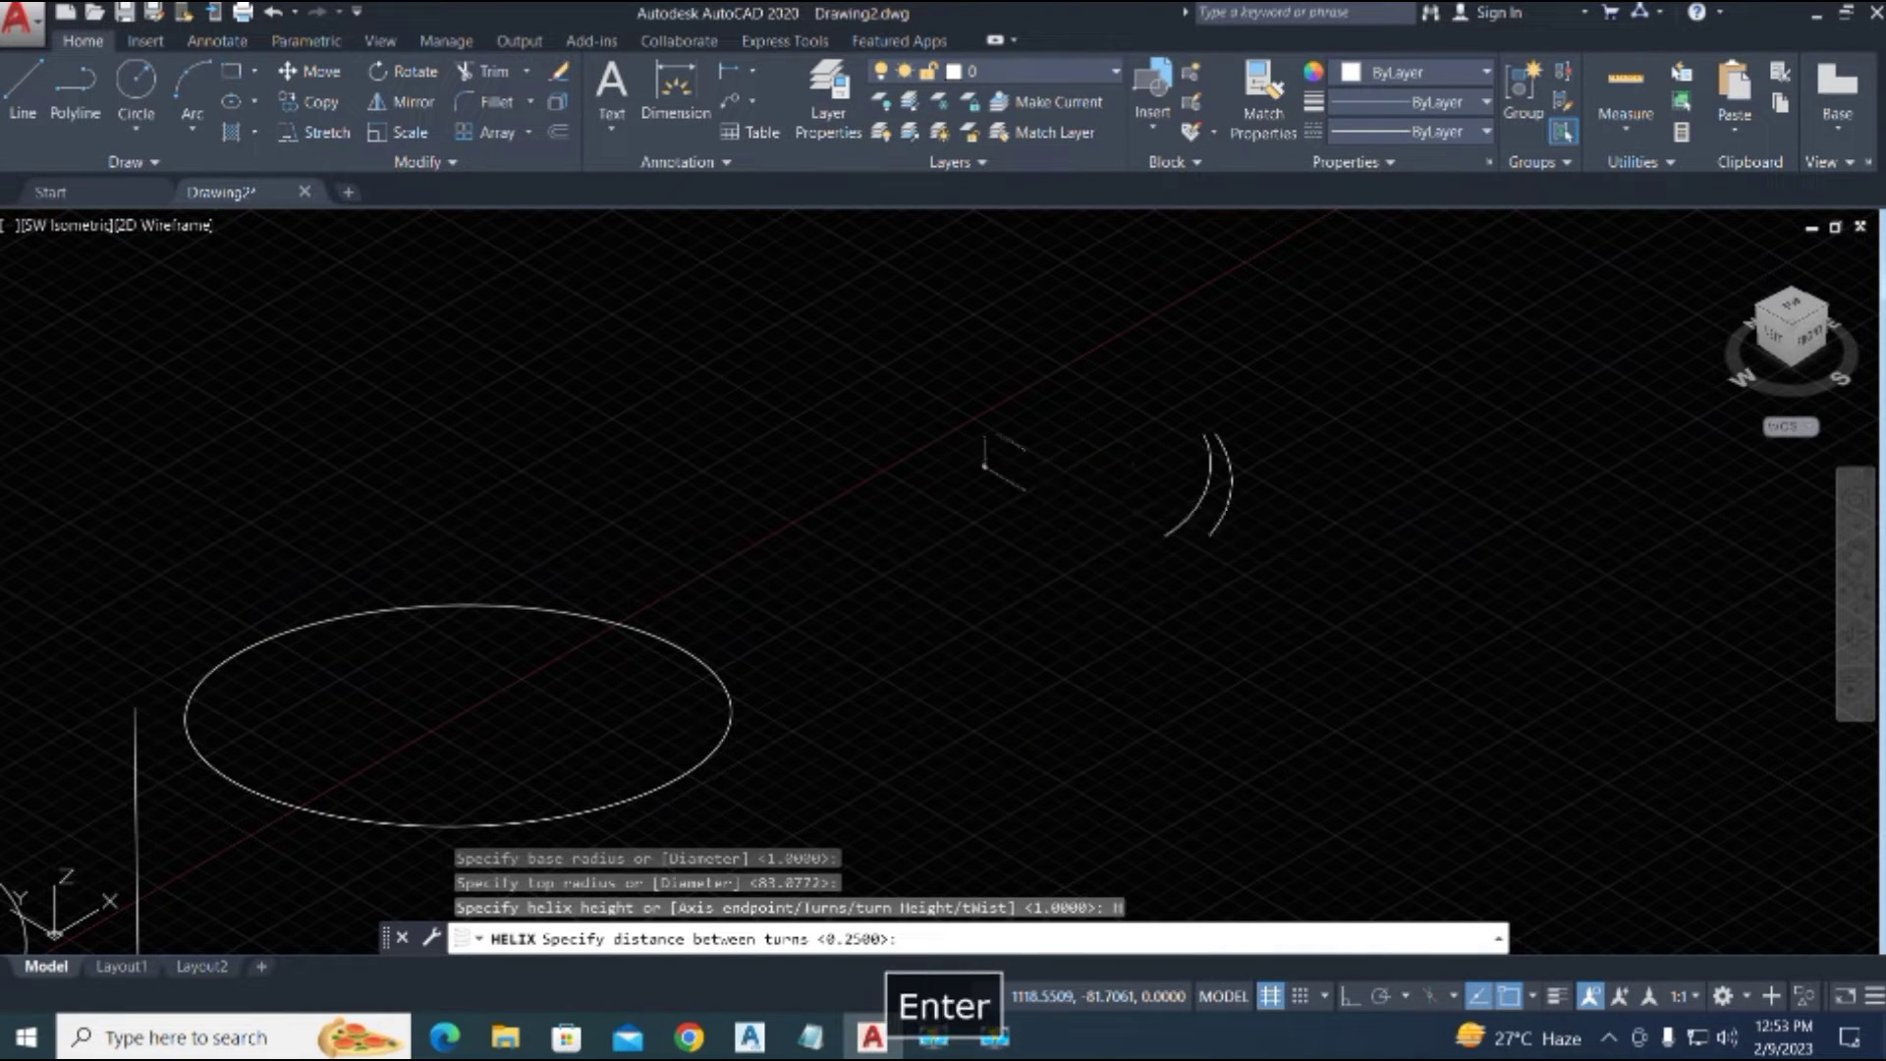
scroll(1066, 312, down, 3)
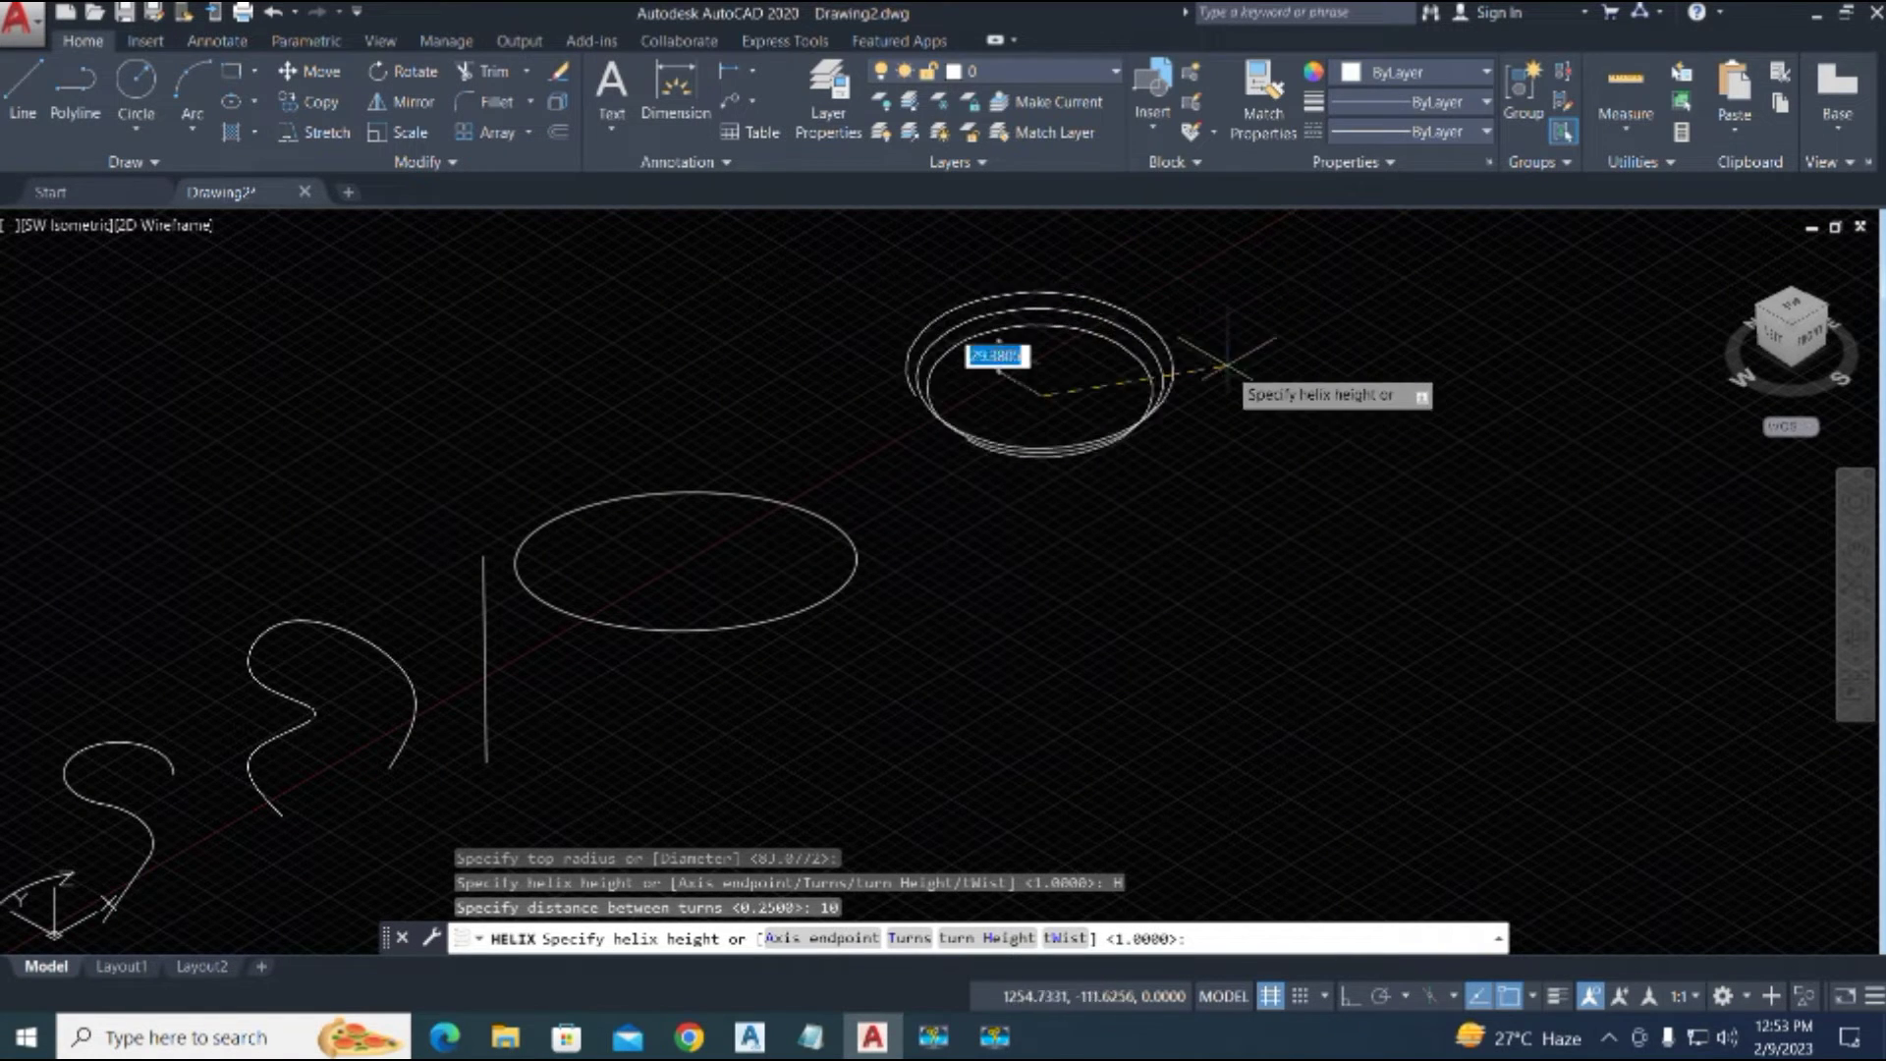
click(910, 938)
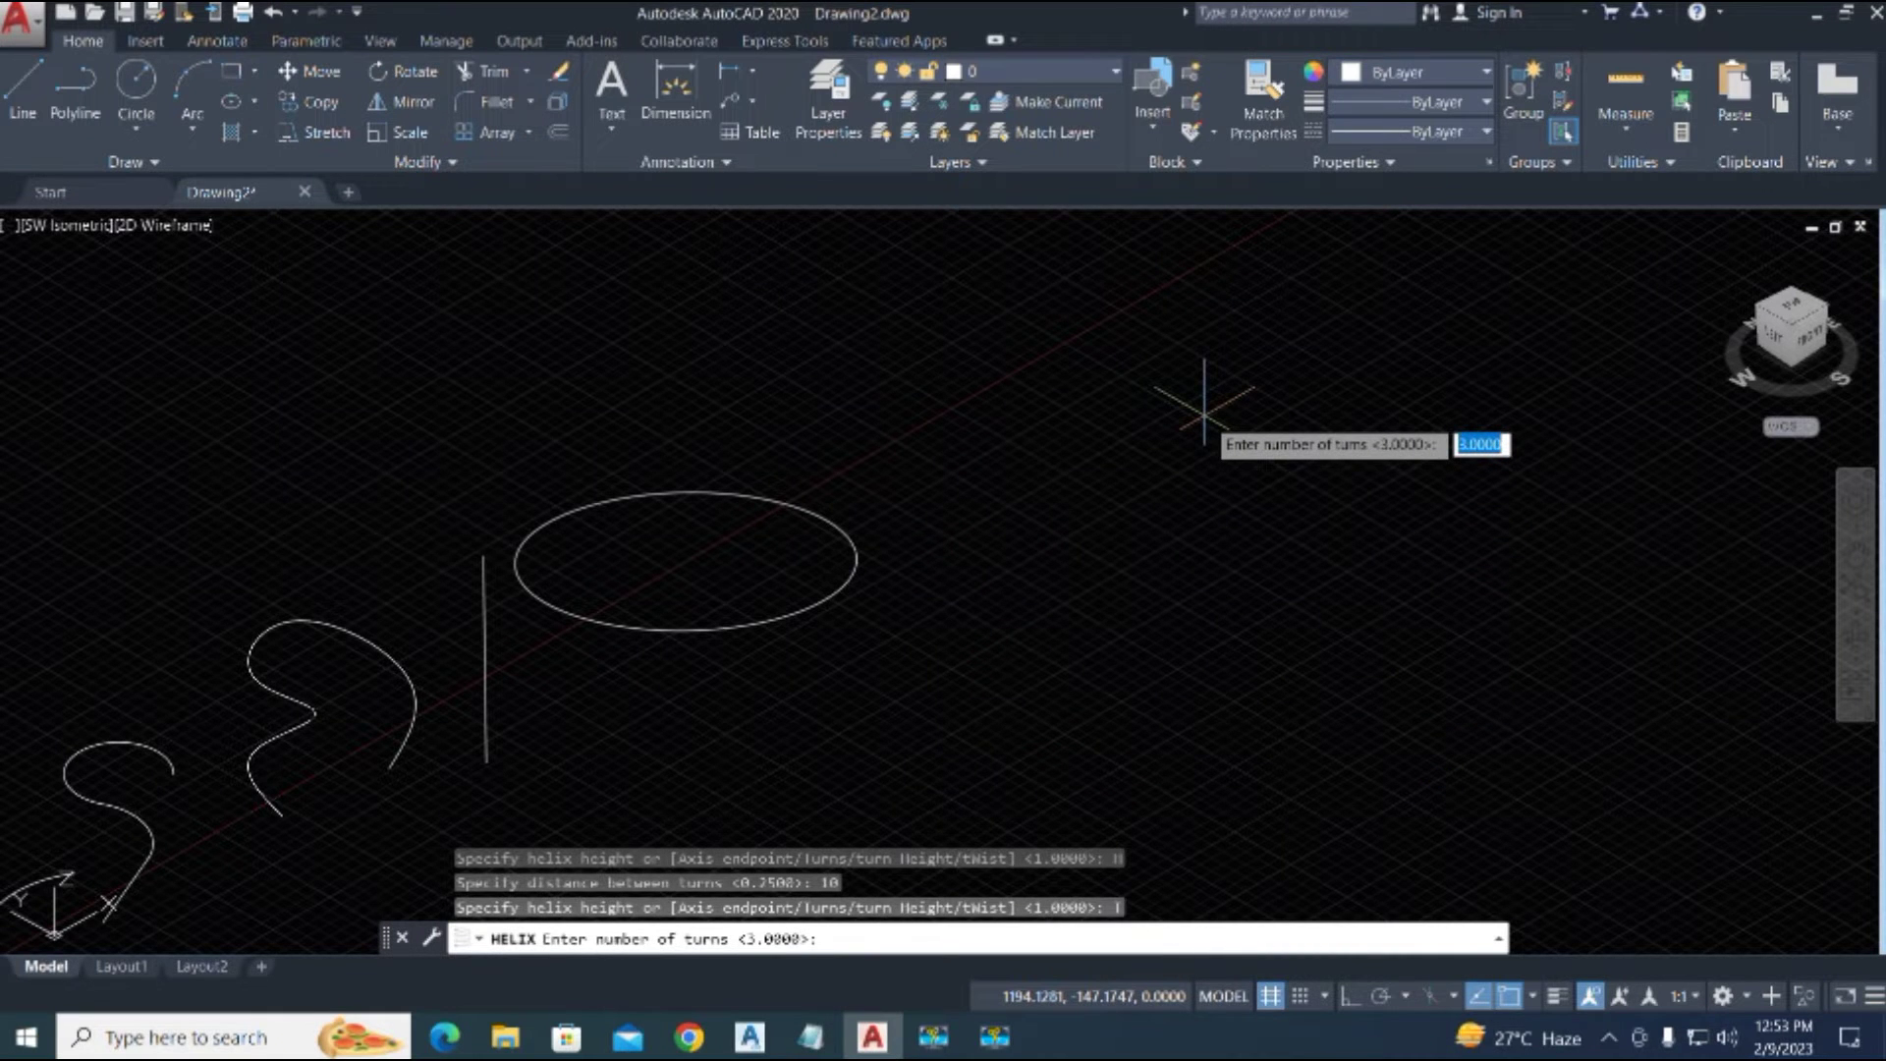
text(5)
key(Return)
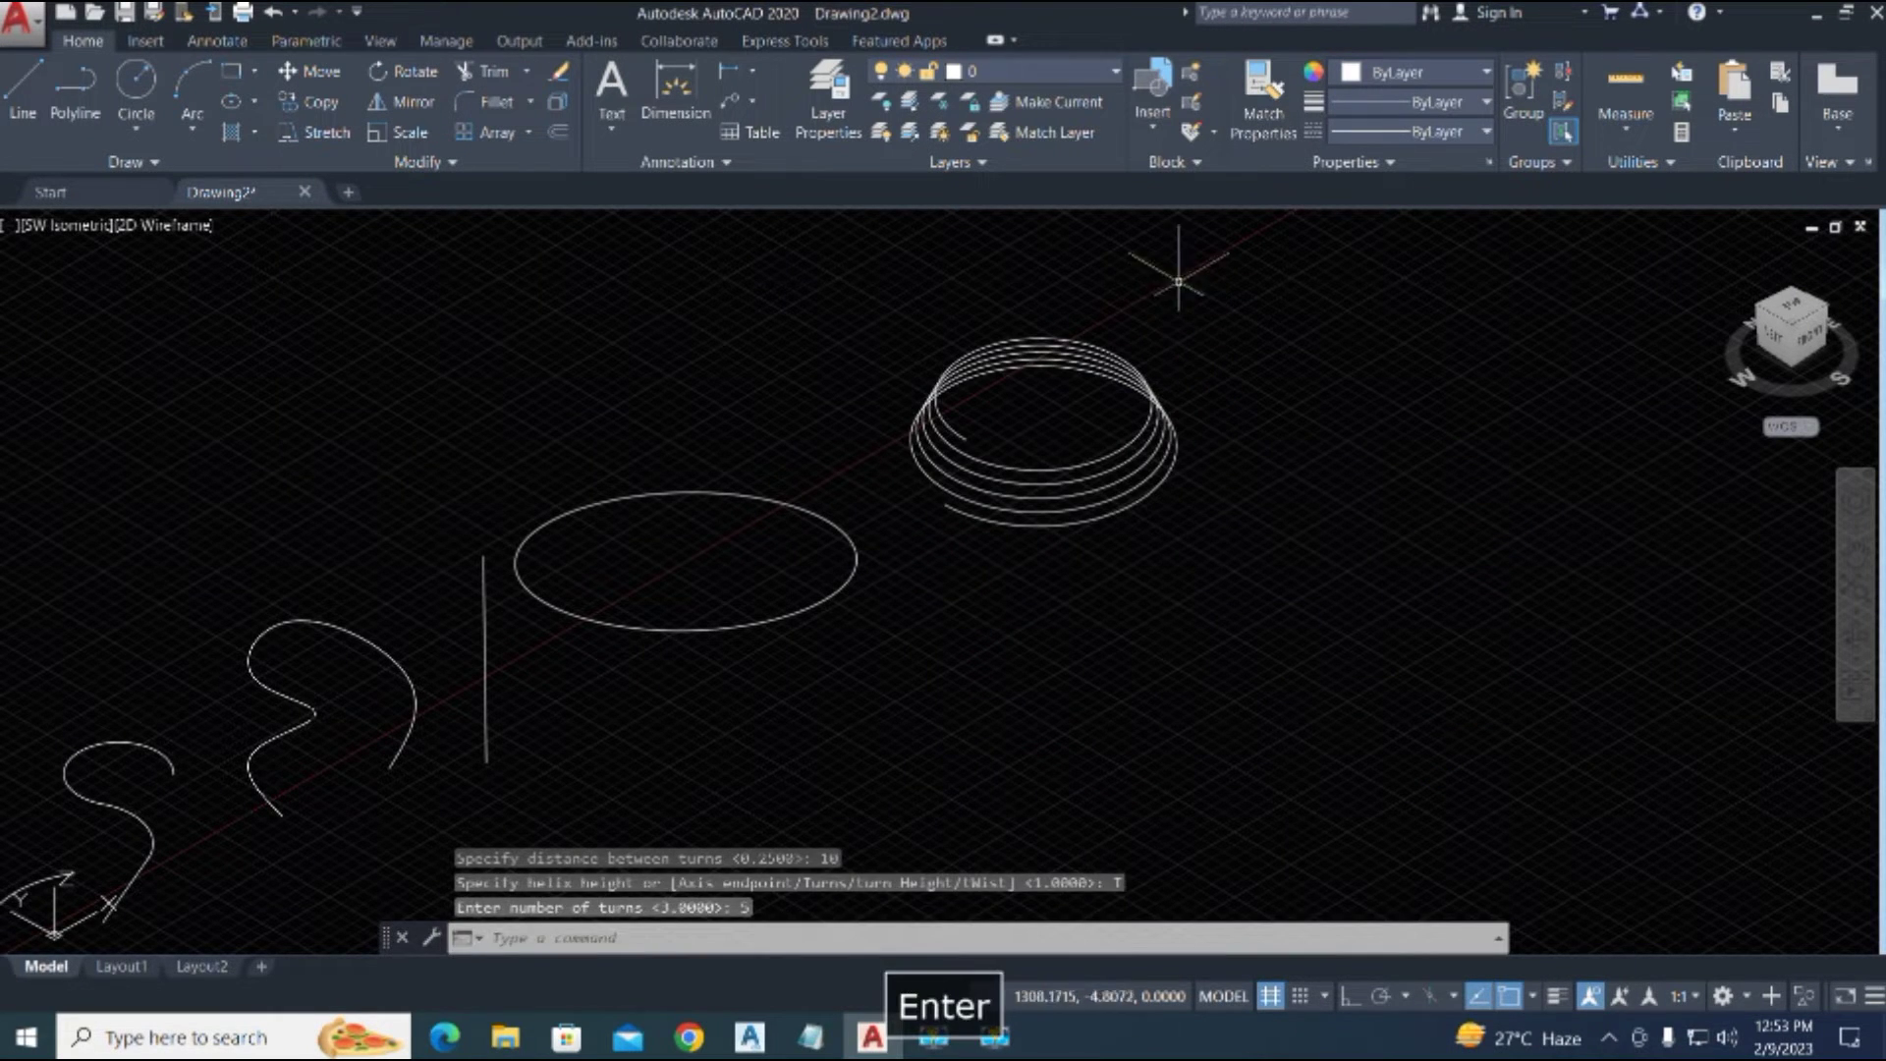
Step: Stretch the helix upward along the Z axis from its top centre grip into a tall, widely spaced coil
scroll(1180, 283, up, 3)
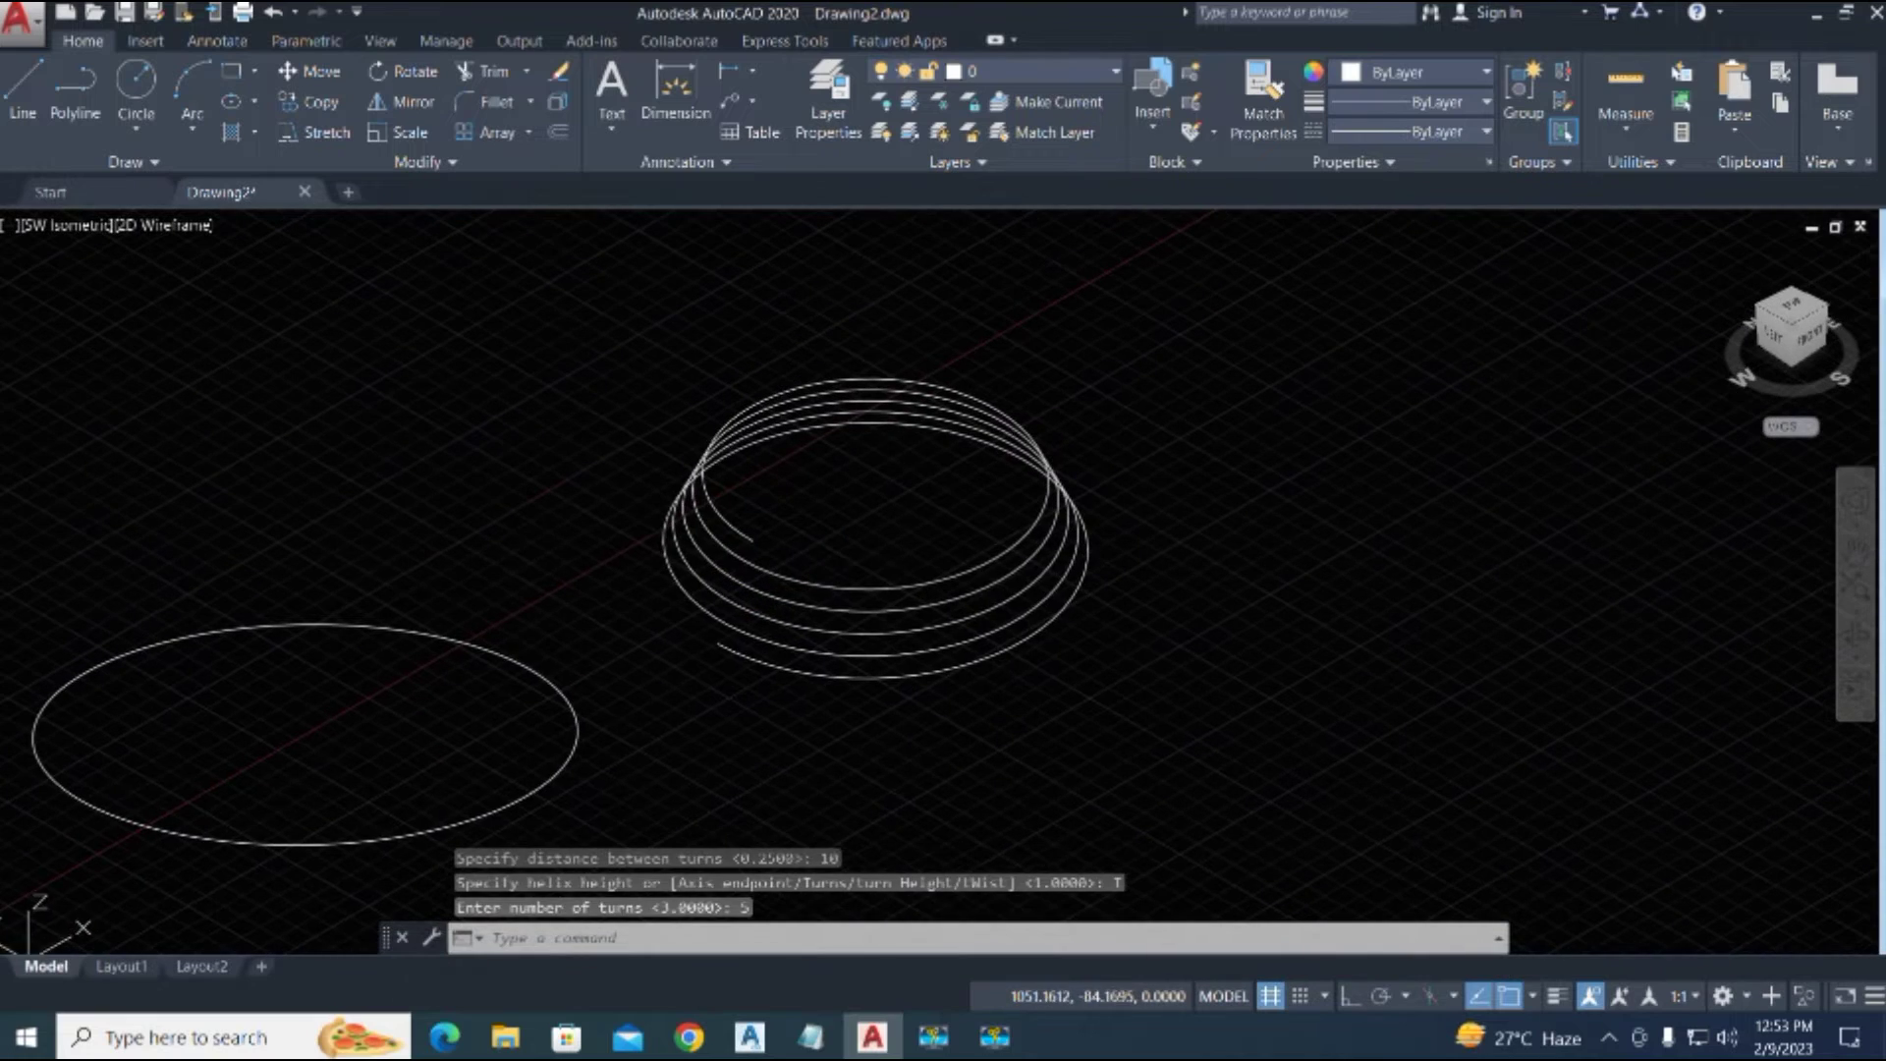
scroll(821, 541, up, 3)
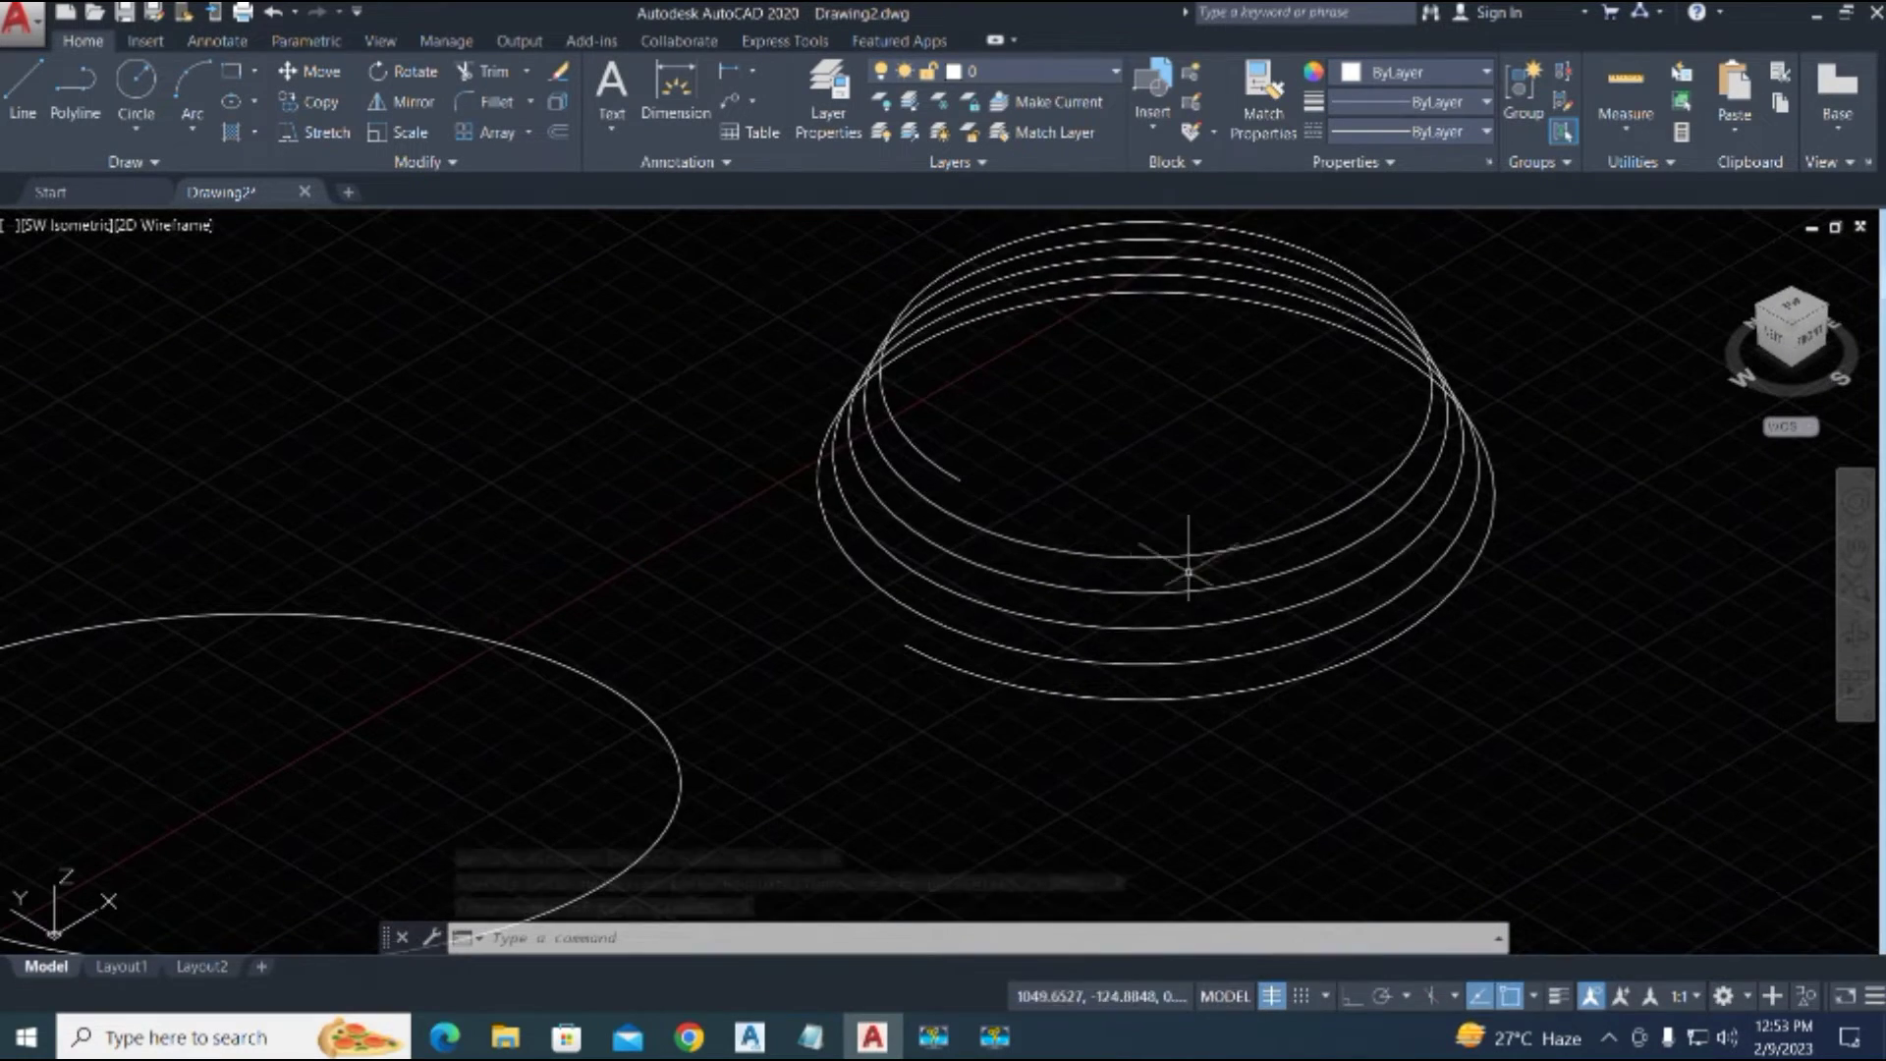
click(1196, 545)
scroll(719, 587, down, 3)
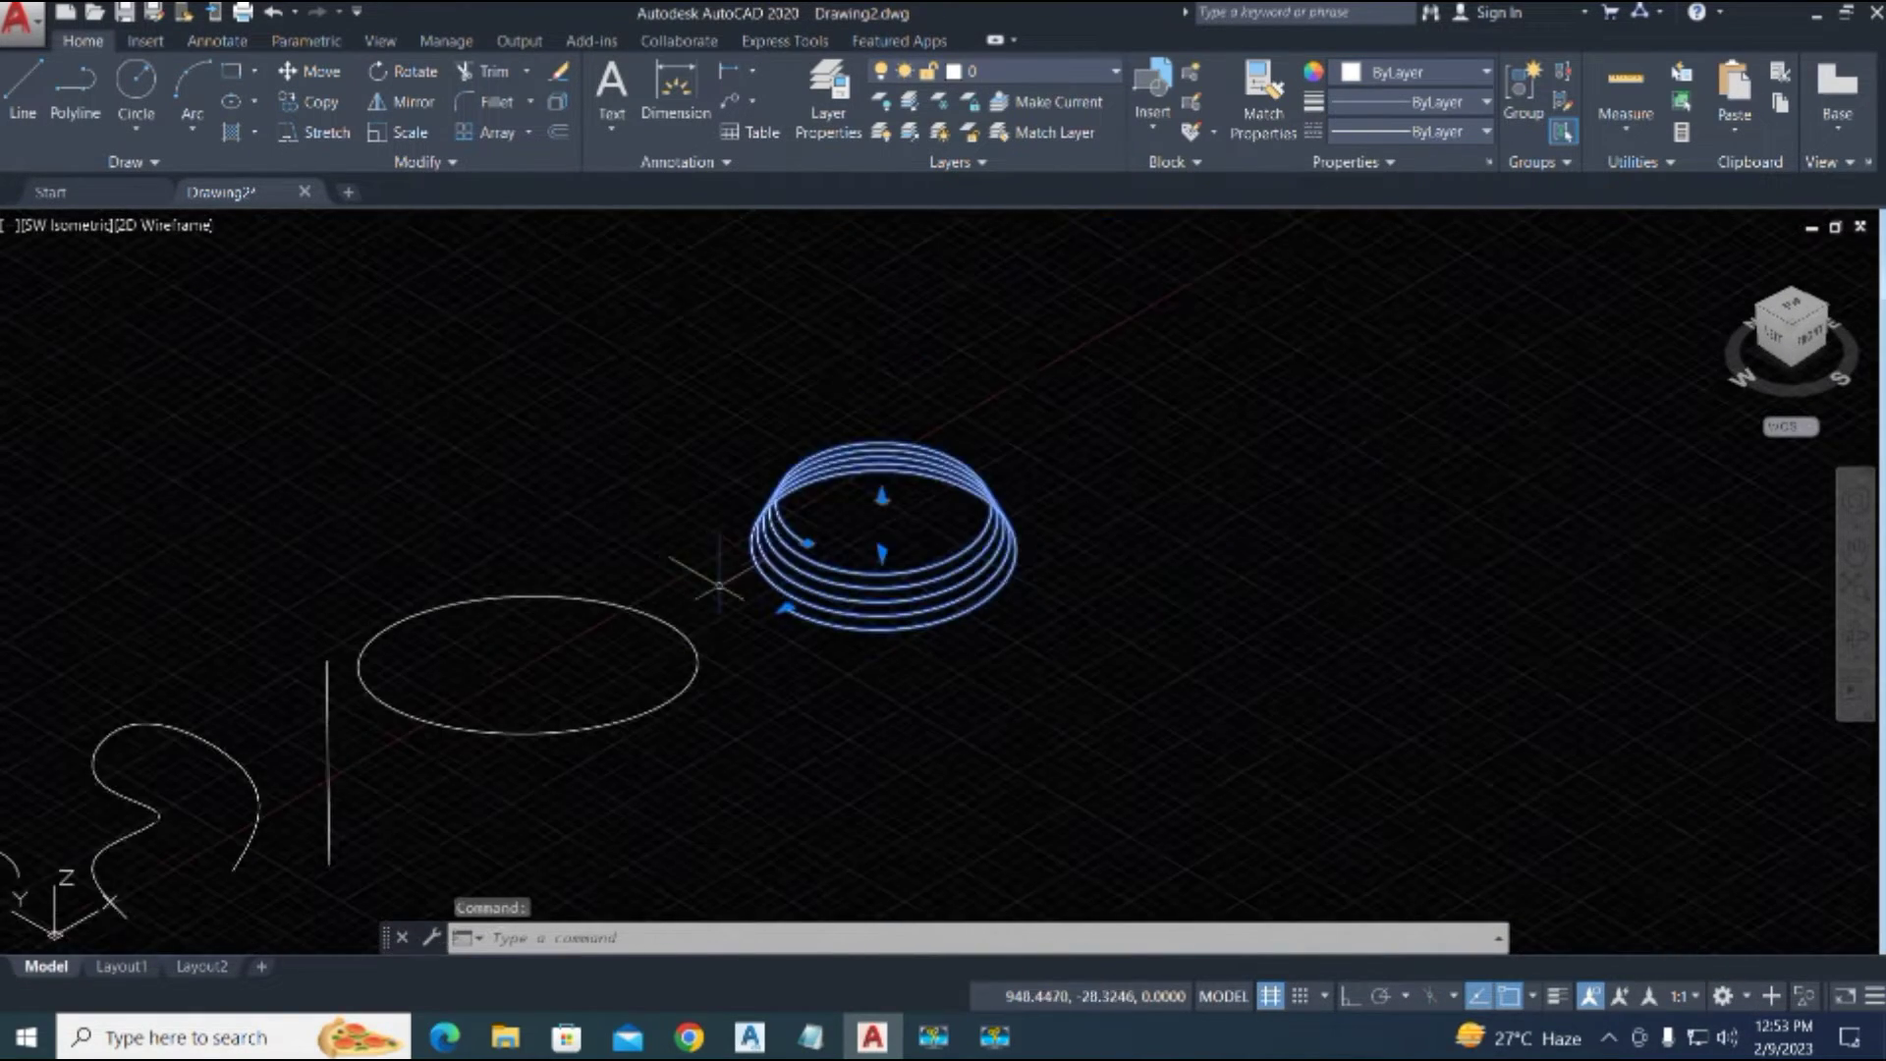
scroll(908, 562, up, 4)
click(834, 395)
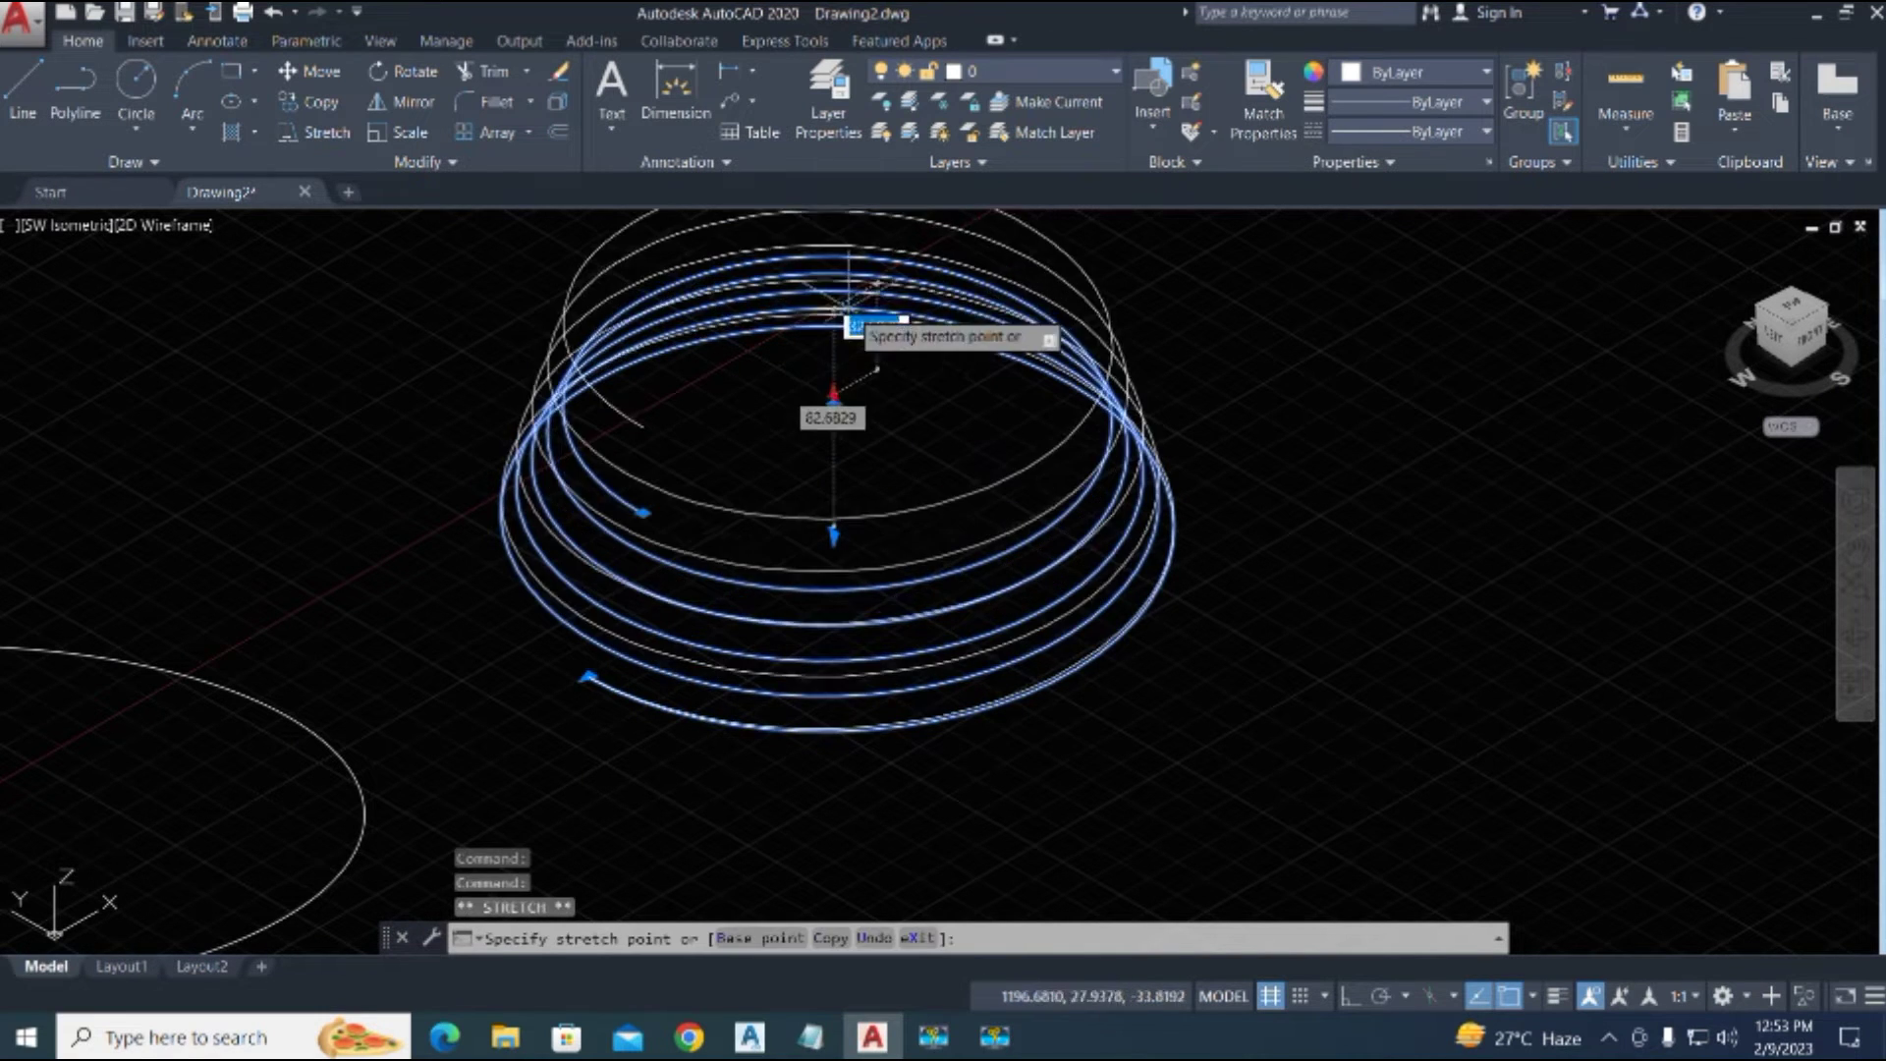
scroll(811, 393, down, 4)
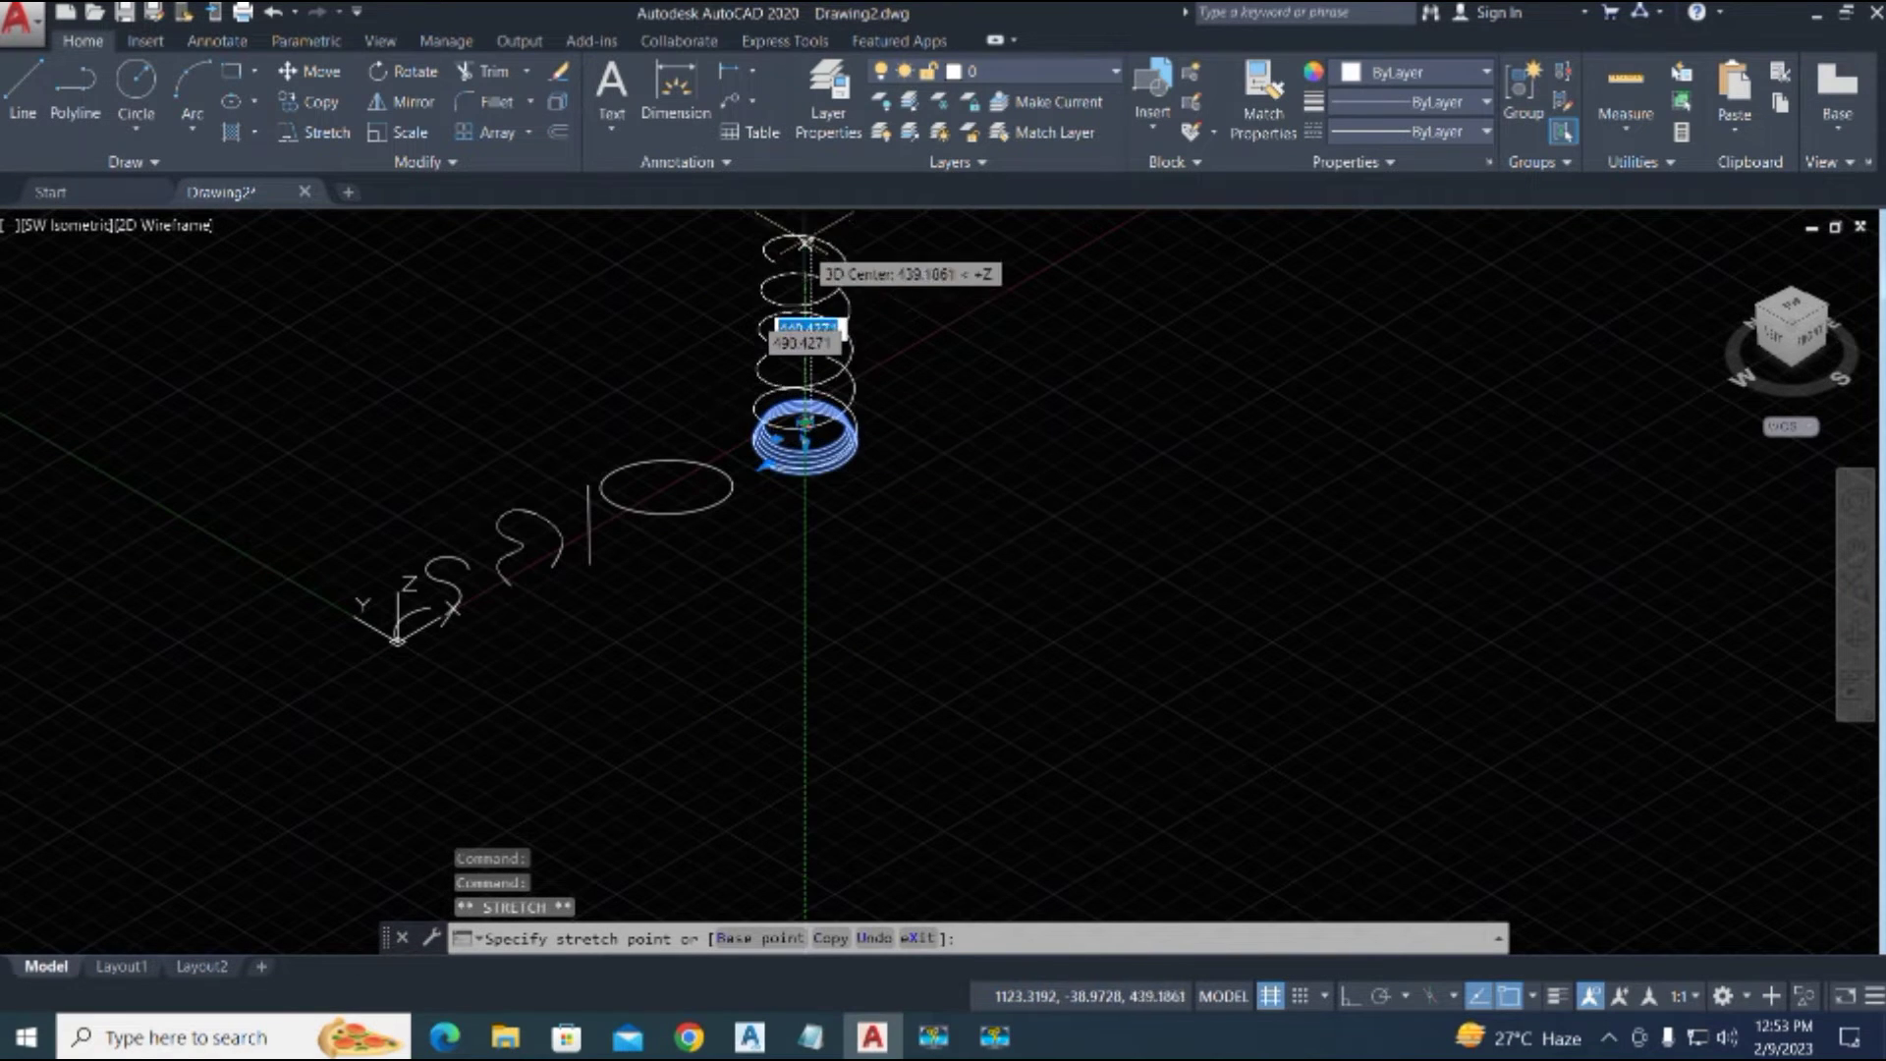
click(804, 220)
scroll(661, 464, up, 4)
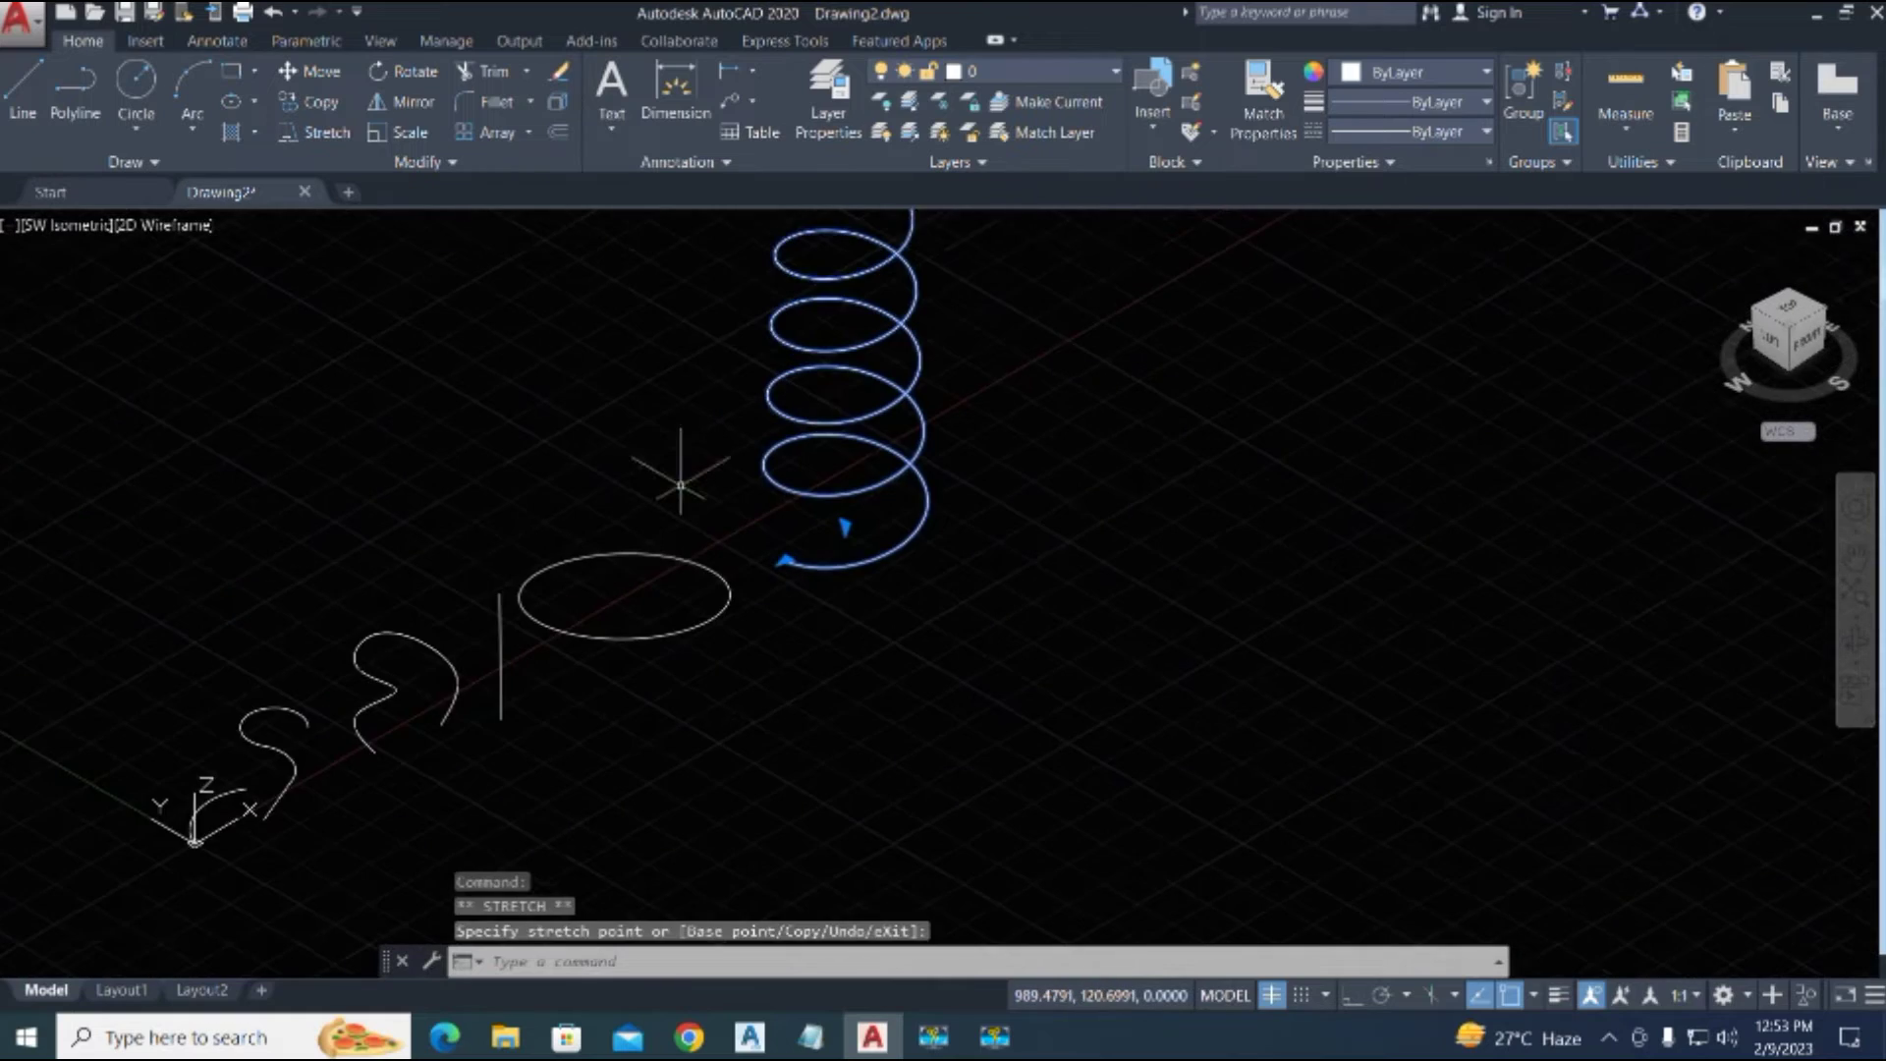
Step: Switch the drawing from the SW Isometric view to the Top view
click(1791, 312)
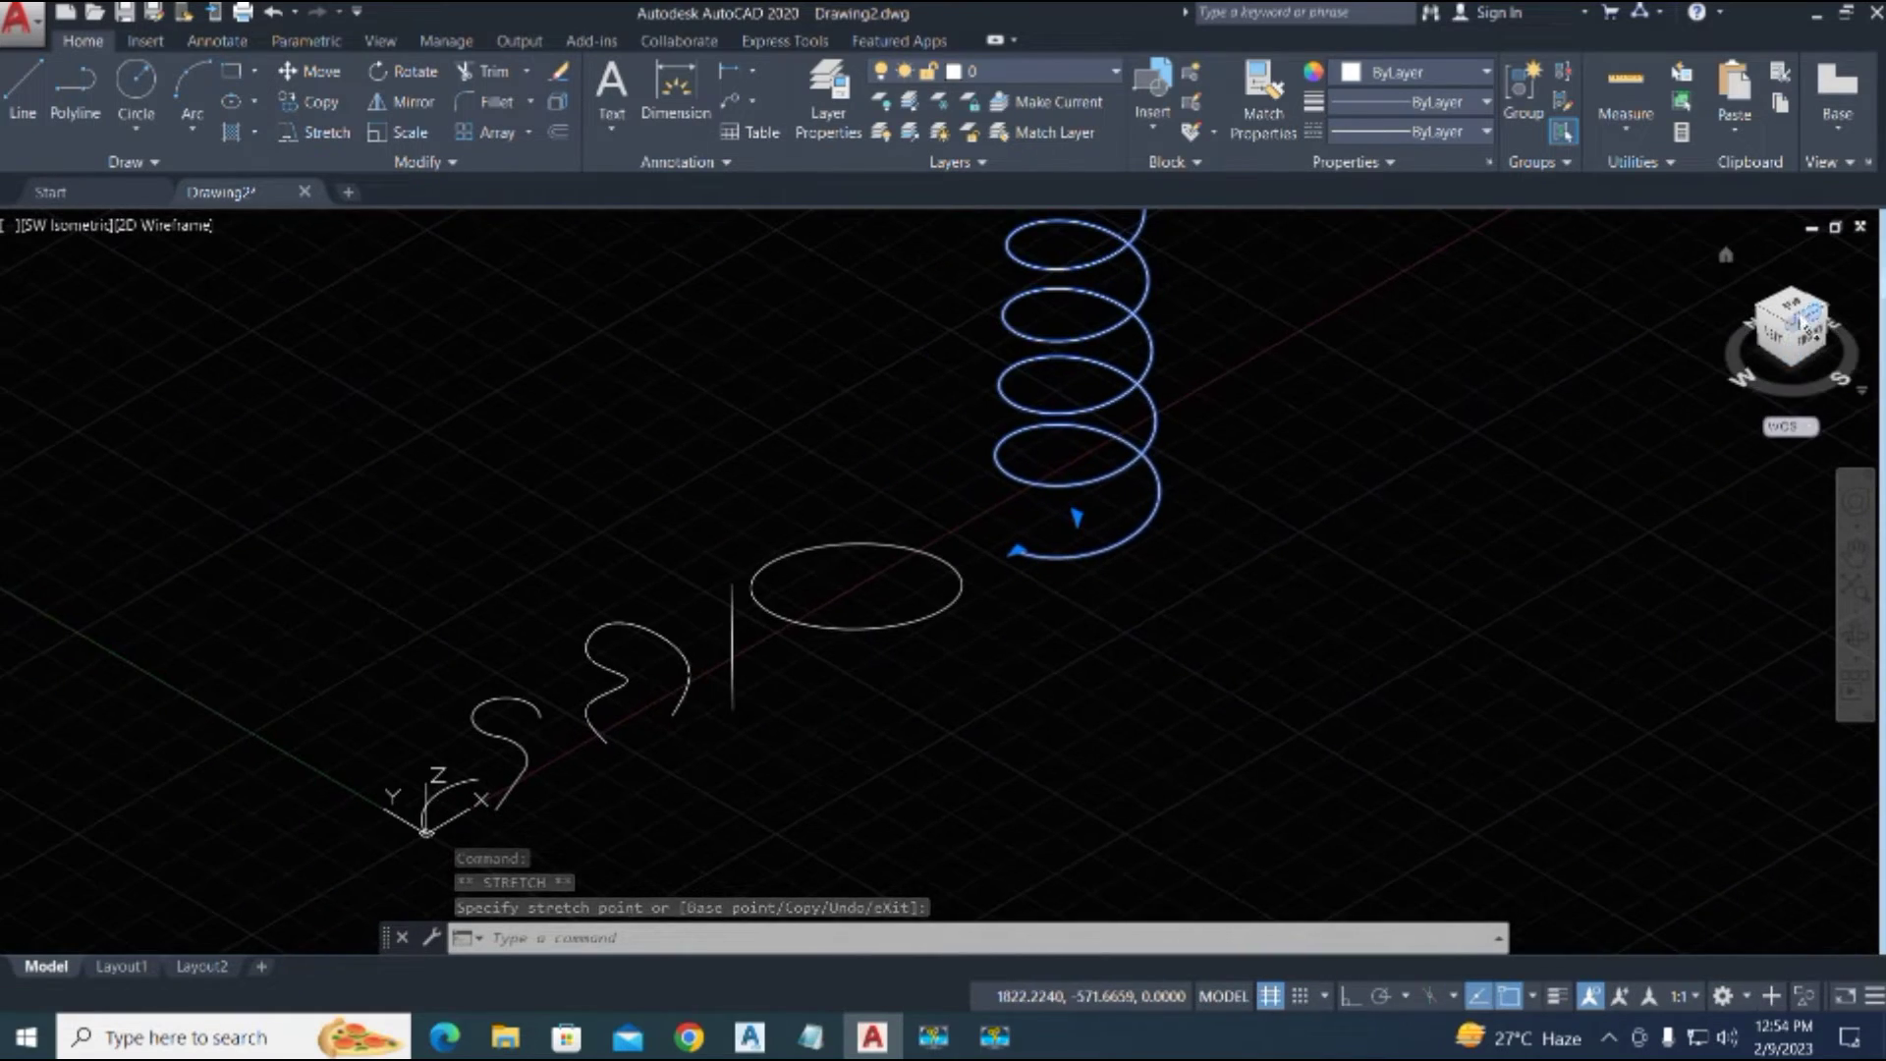
scroll(1277, 589, down, 5)
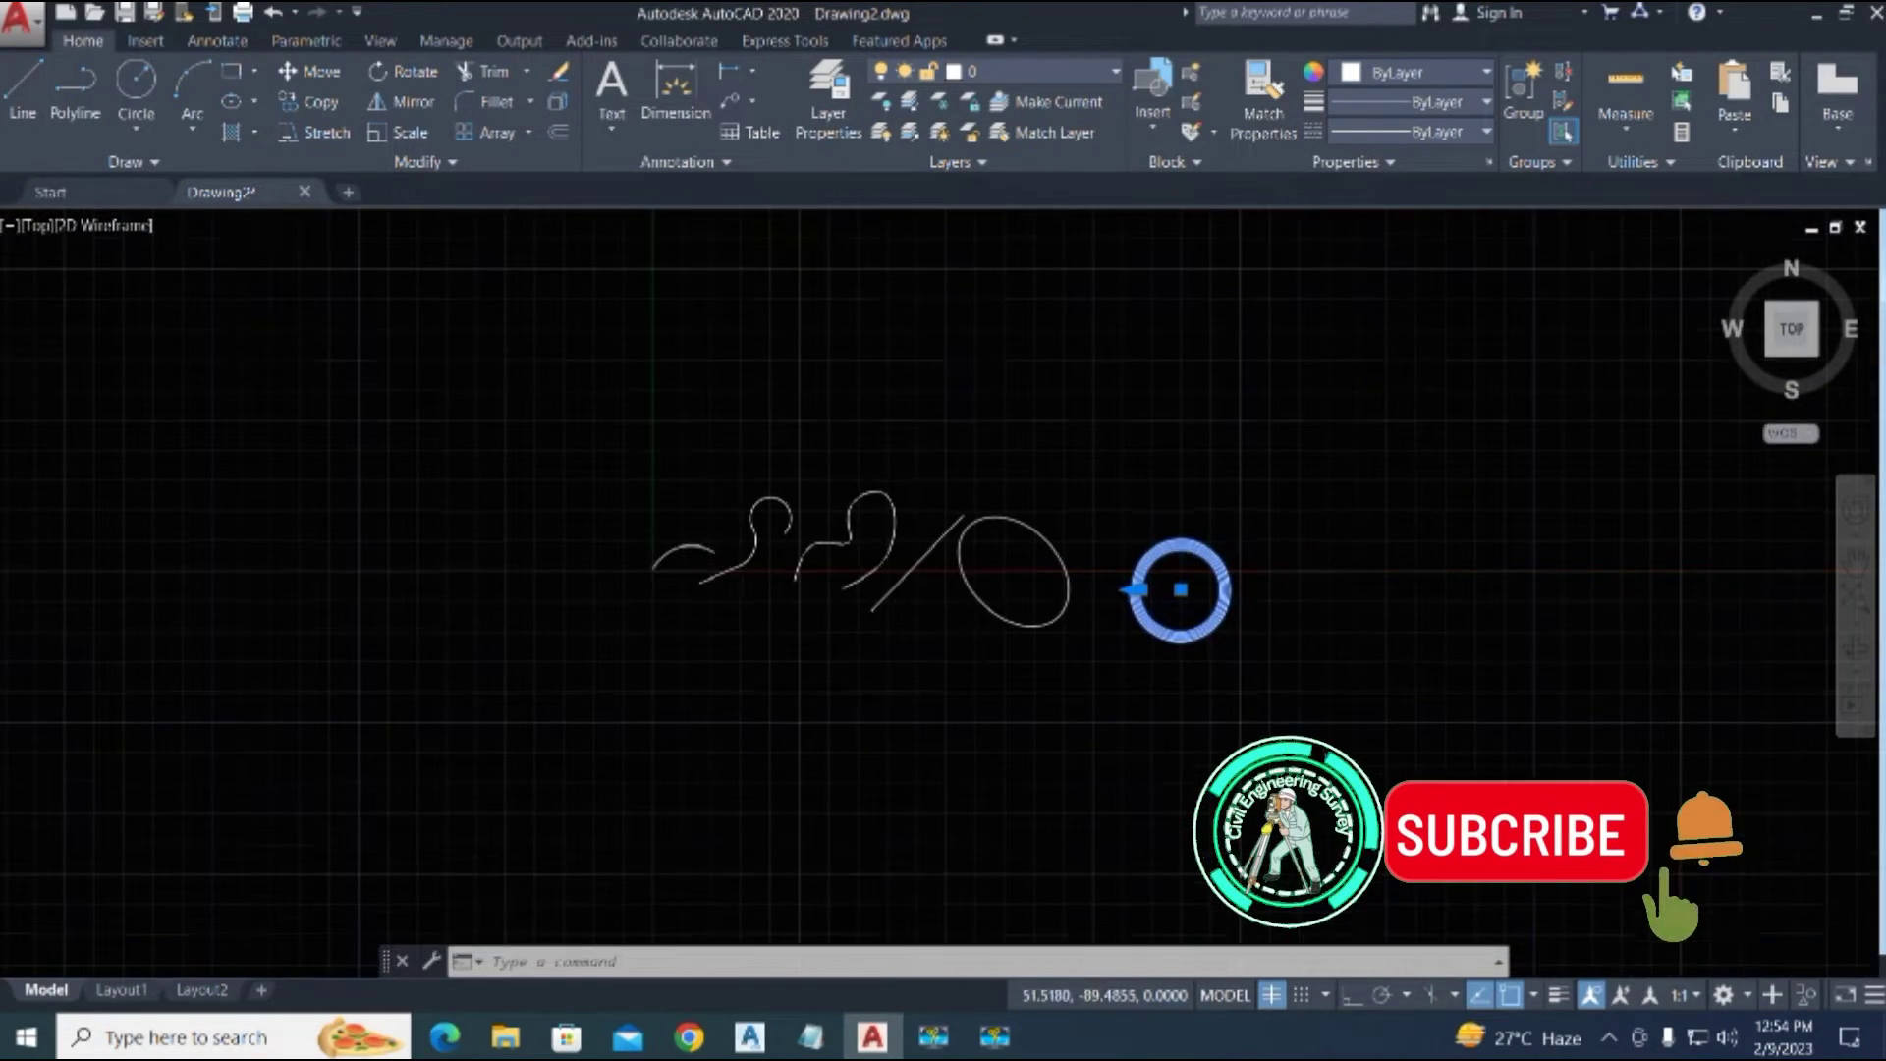
scroll(728, 548, up, 6)
middle_drag(707, 547, 627, 564)
Step: Load the BrkList application from the brklisp folder with APPLOAD and close the loading dialog
text(ap)
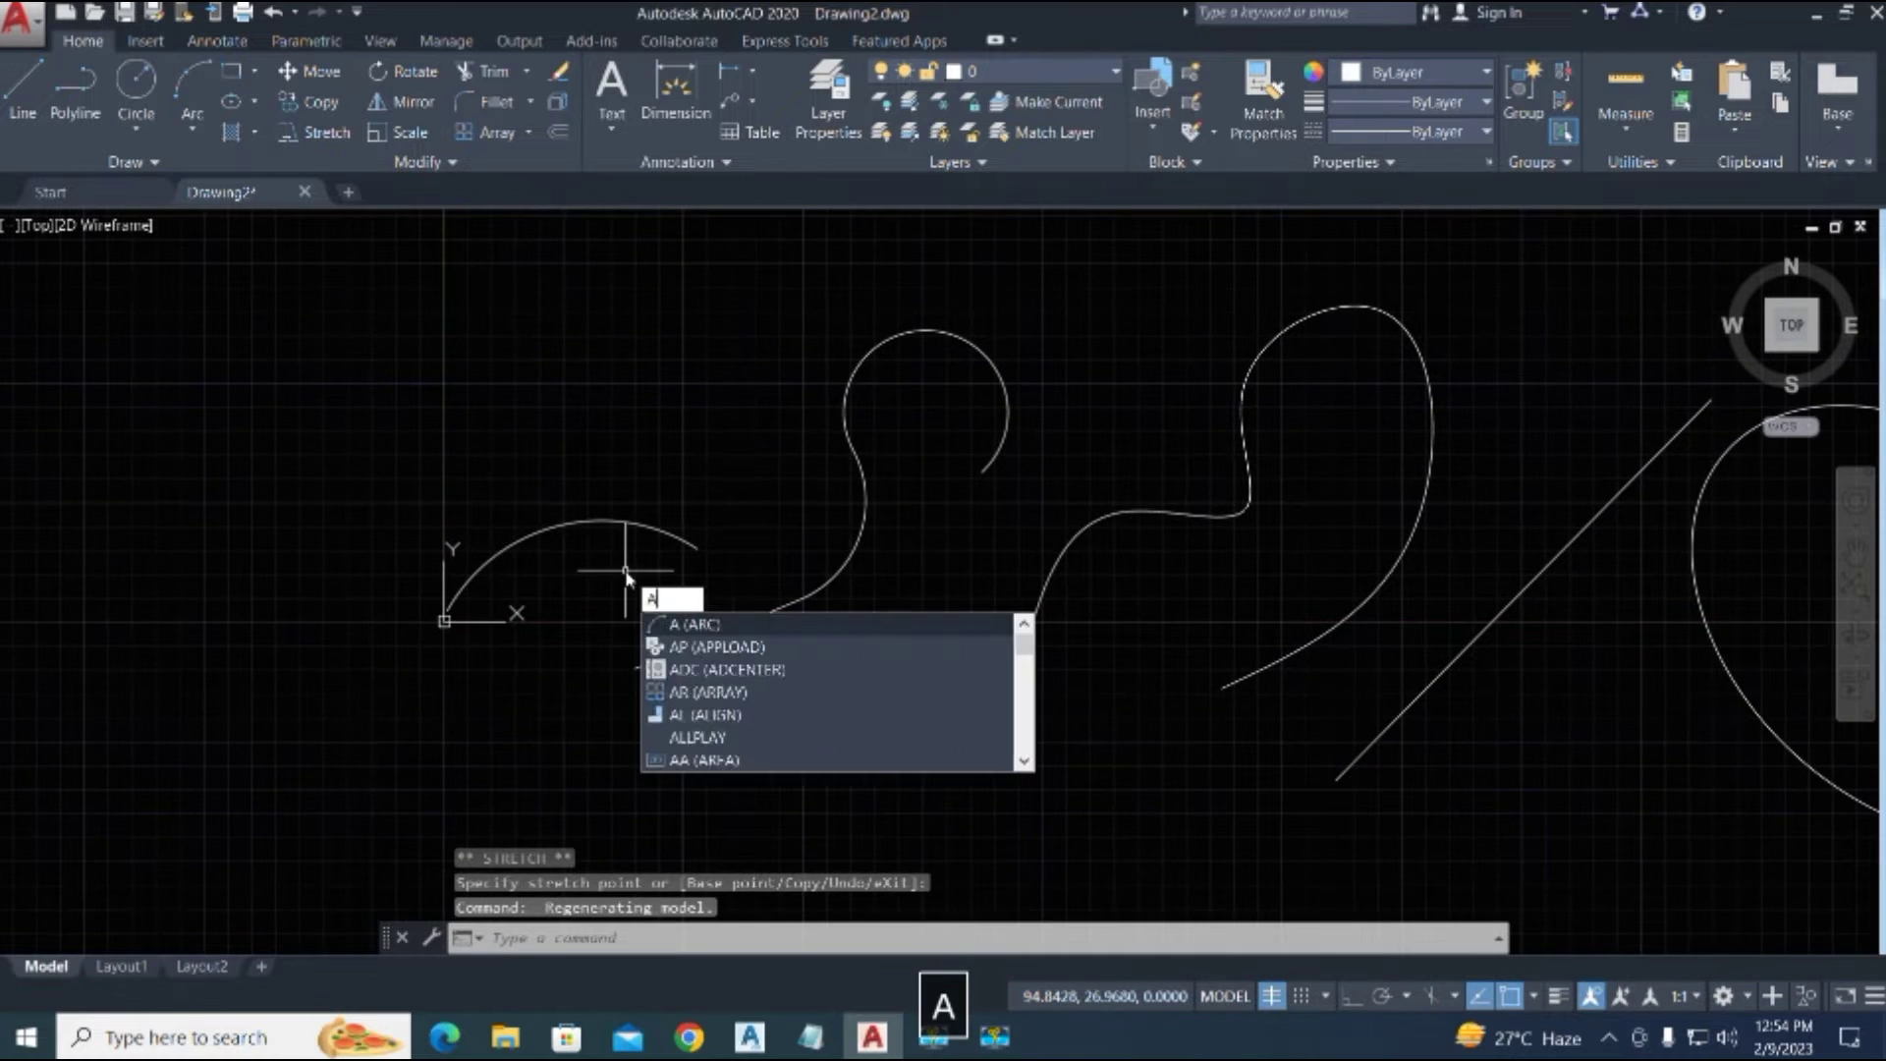
key(space)
click(678, 310)
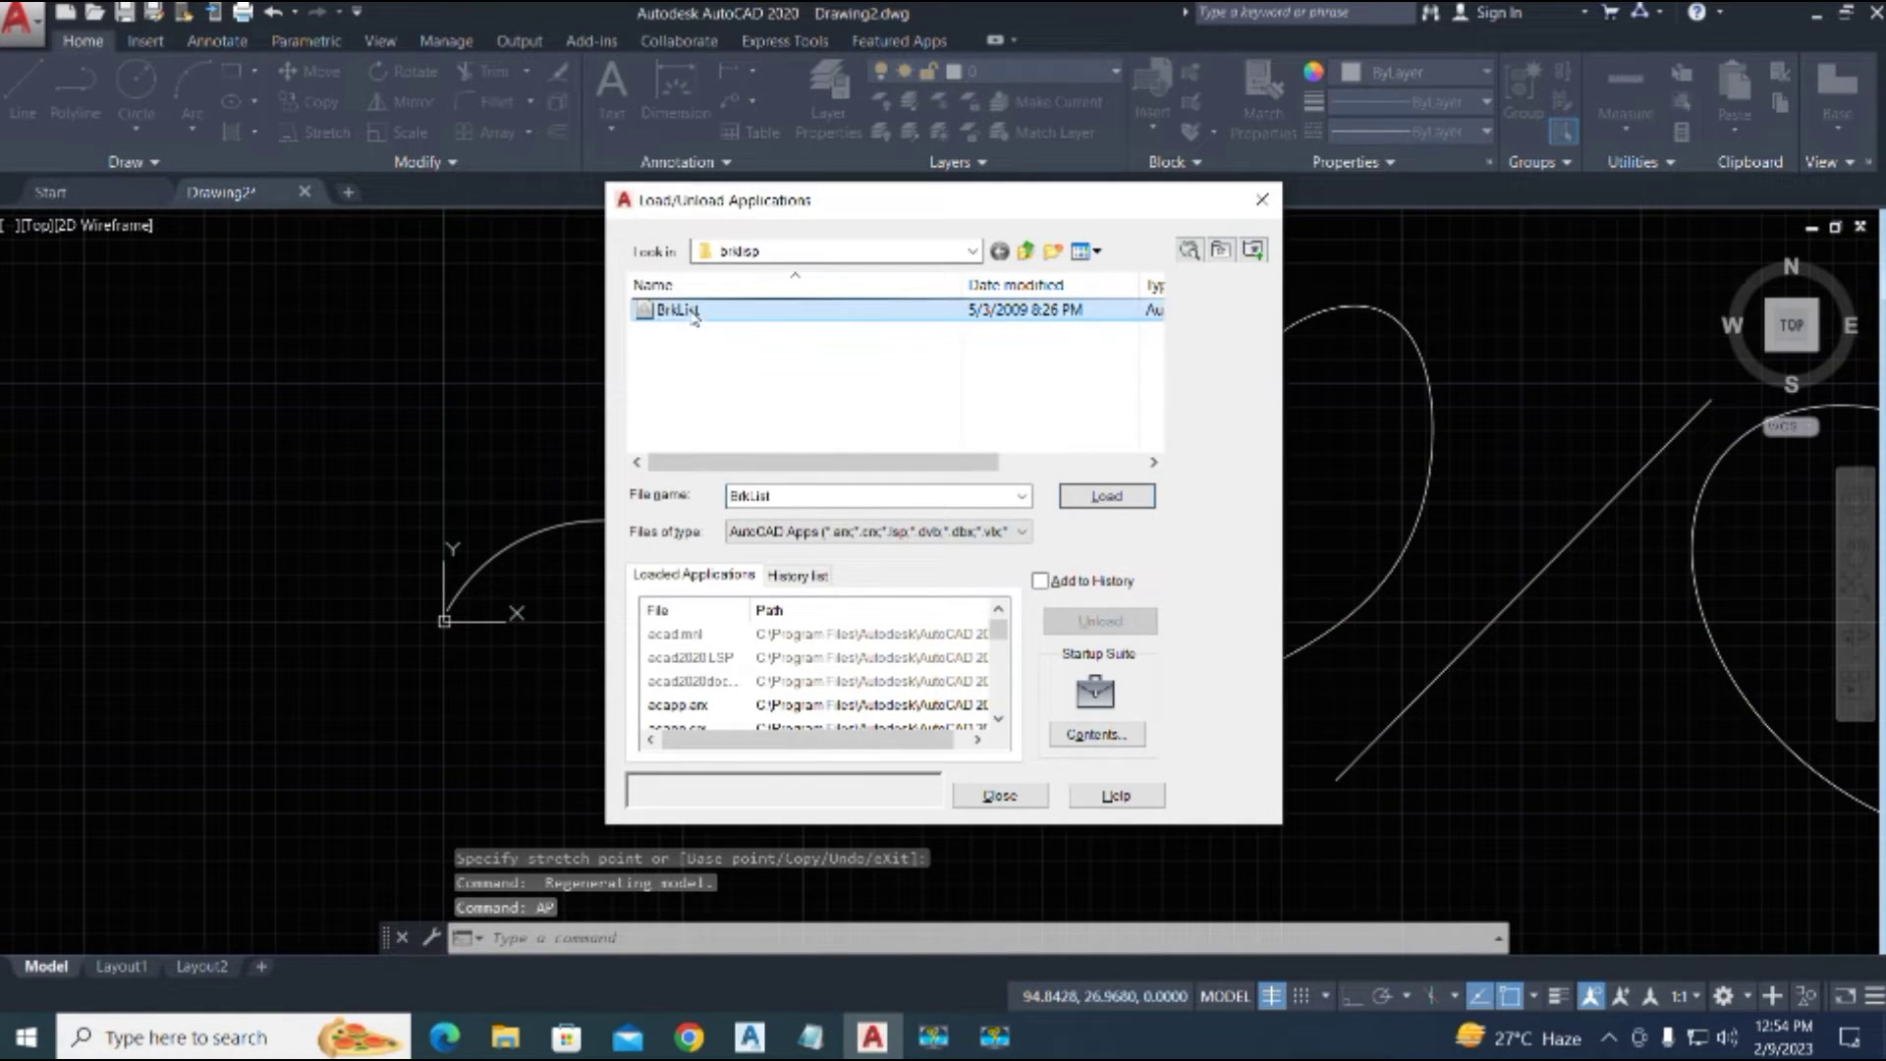
click(1074, 501)
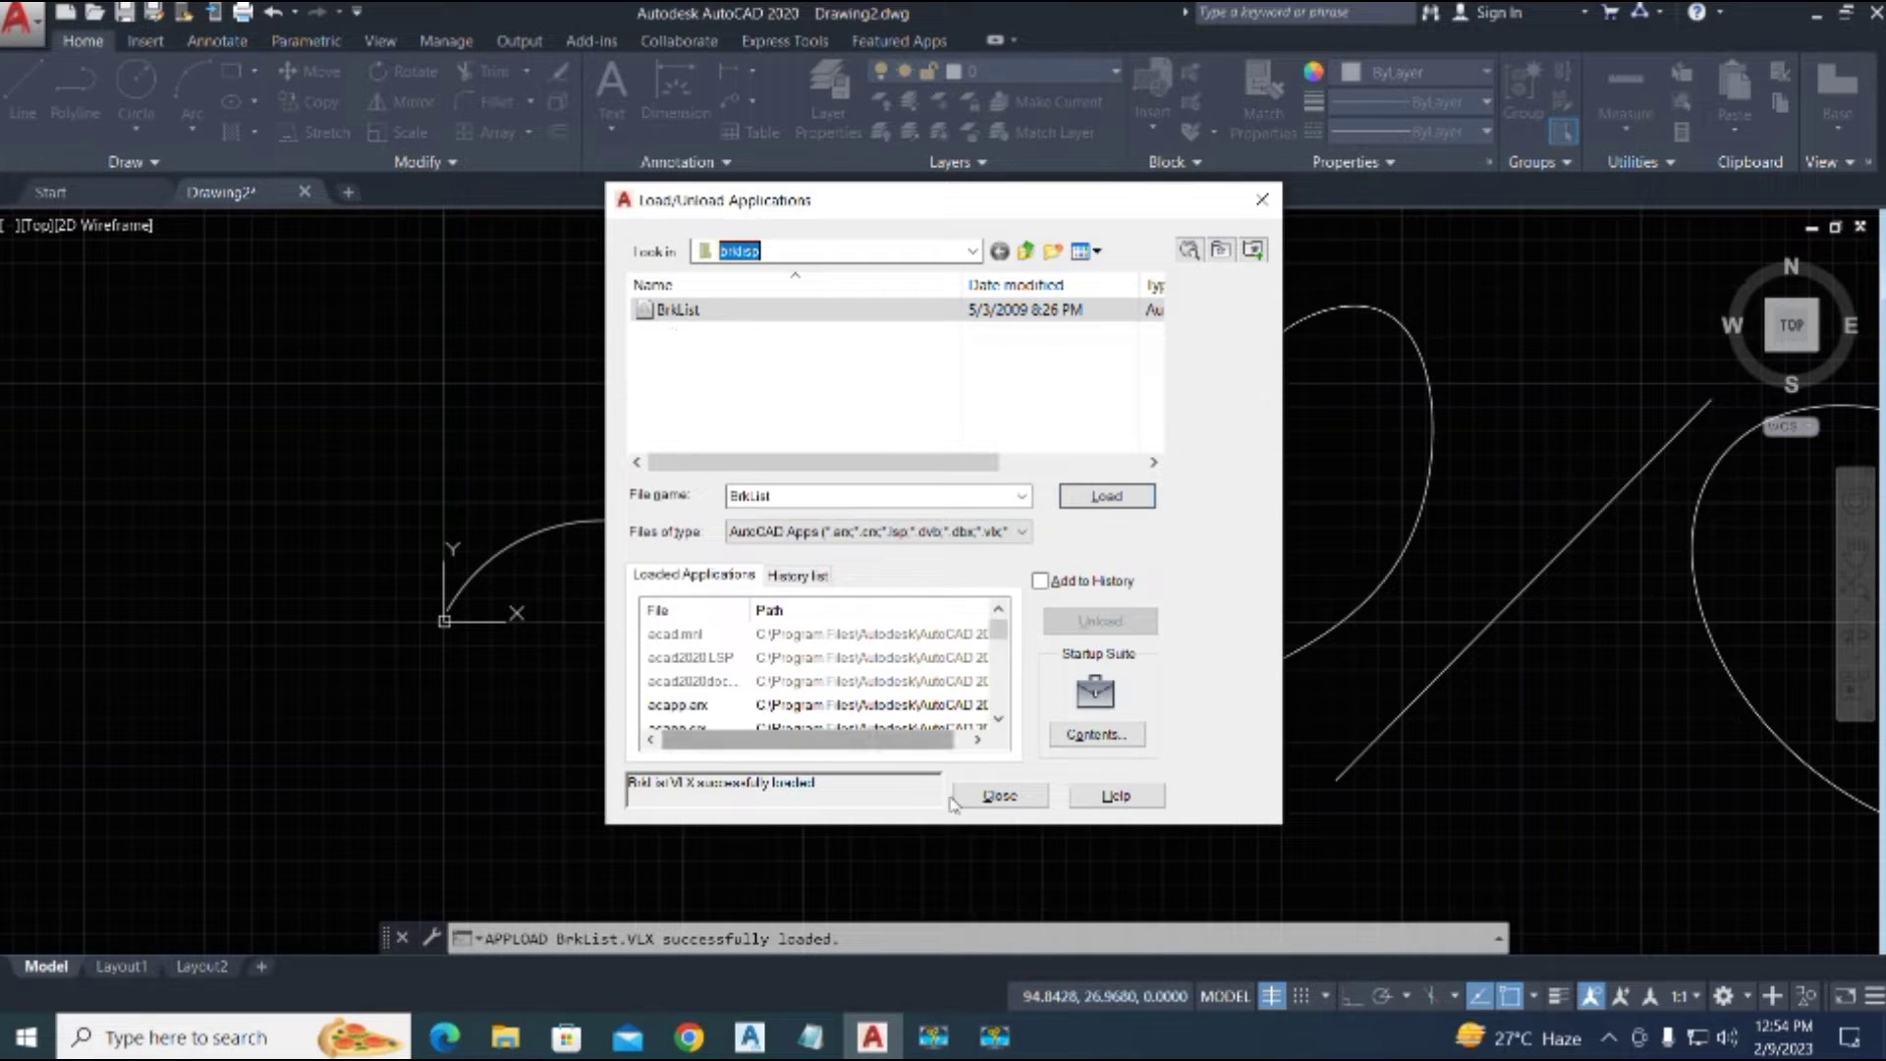
click(1000, 797)
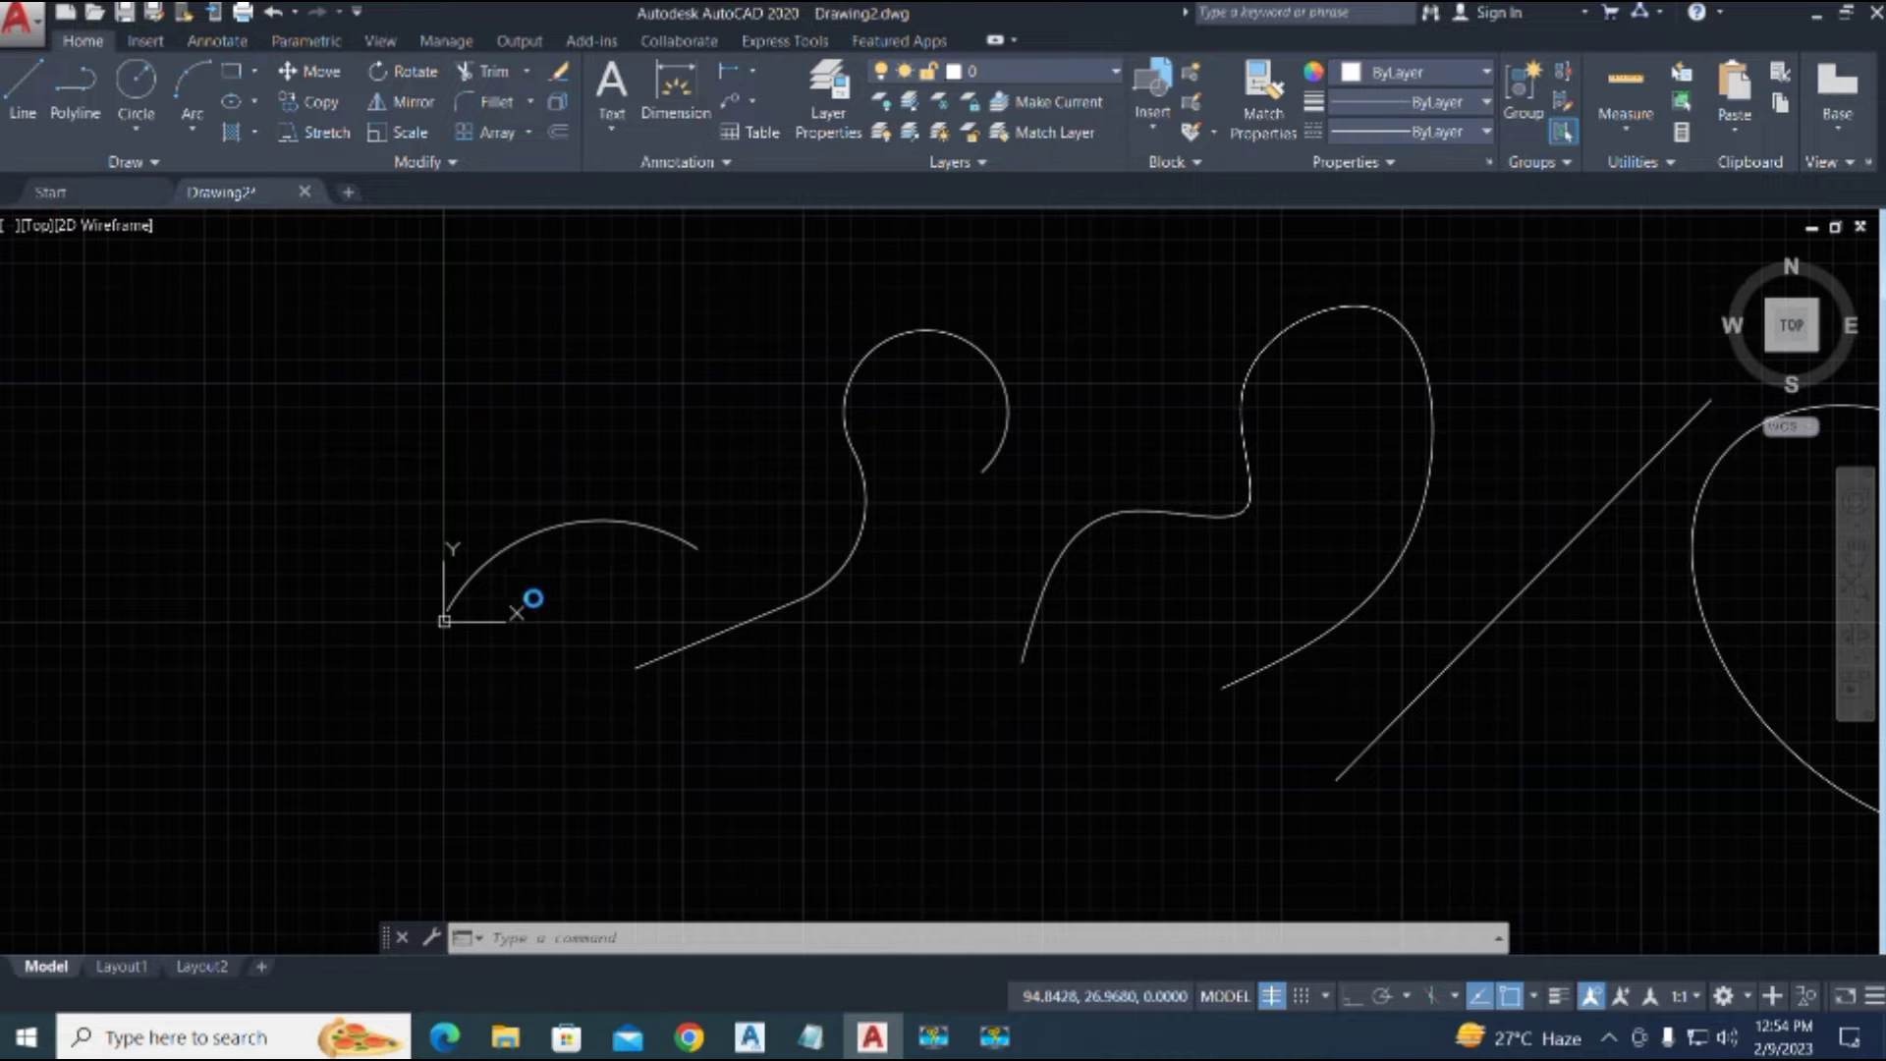
scroll(499, 569, up, 3)
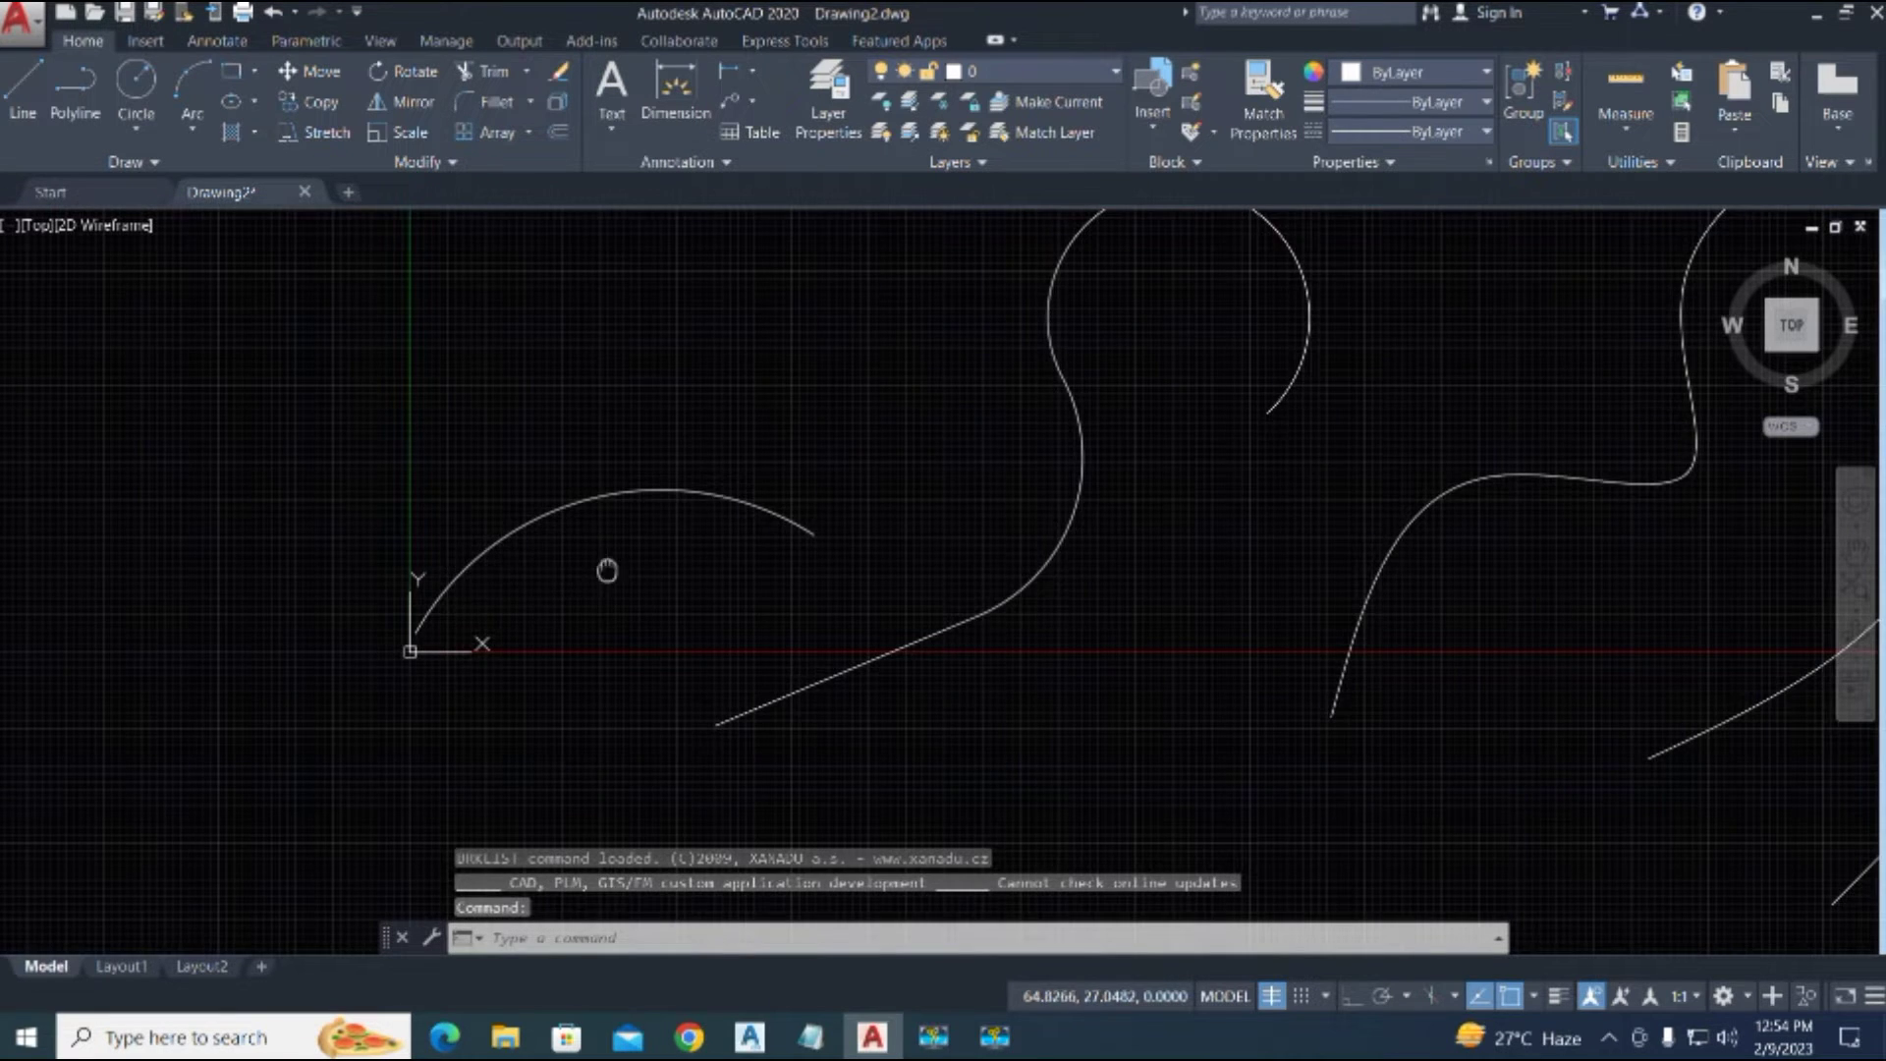
scroll(741, 625, down, 3)
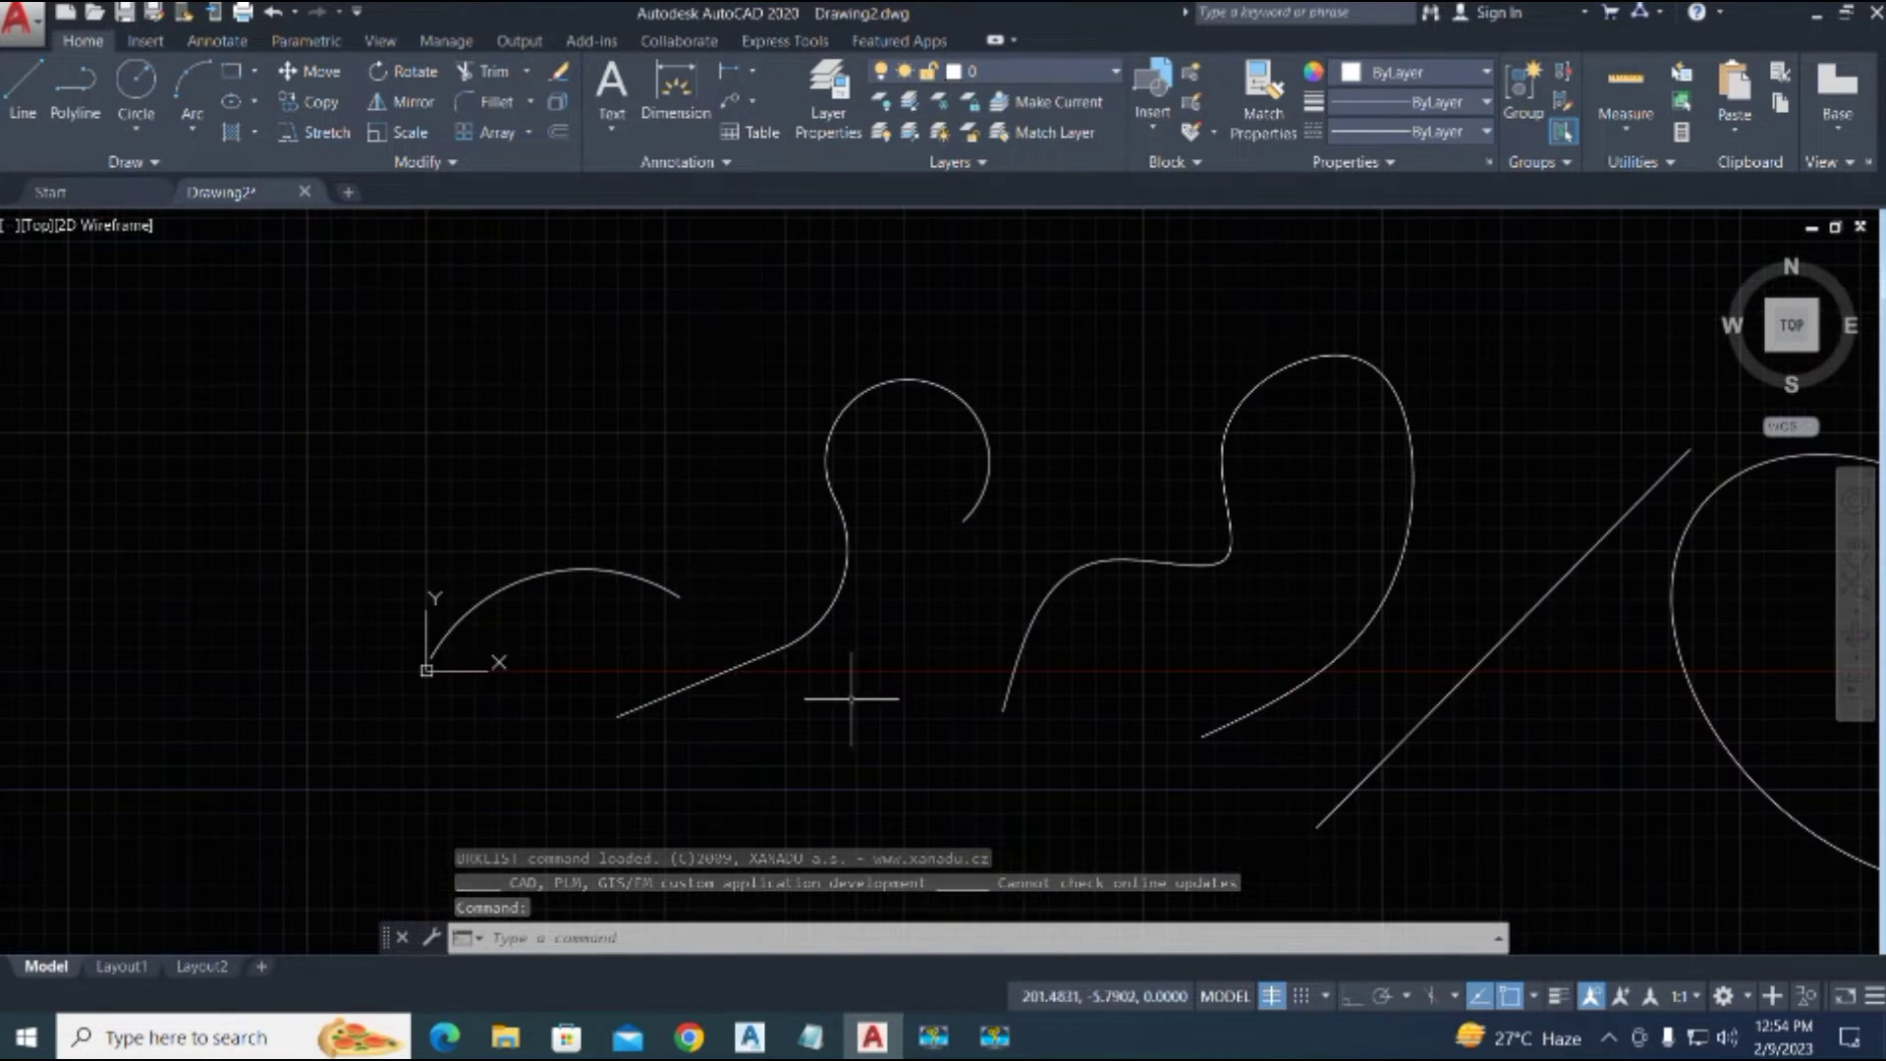
scroll(964, 682, up, 1)
scroll(498, 623, up, 2)
scroll(556, 623, up, 1)
middle_drag(556, 623, 603, 625)
text(BR)
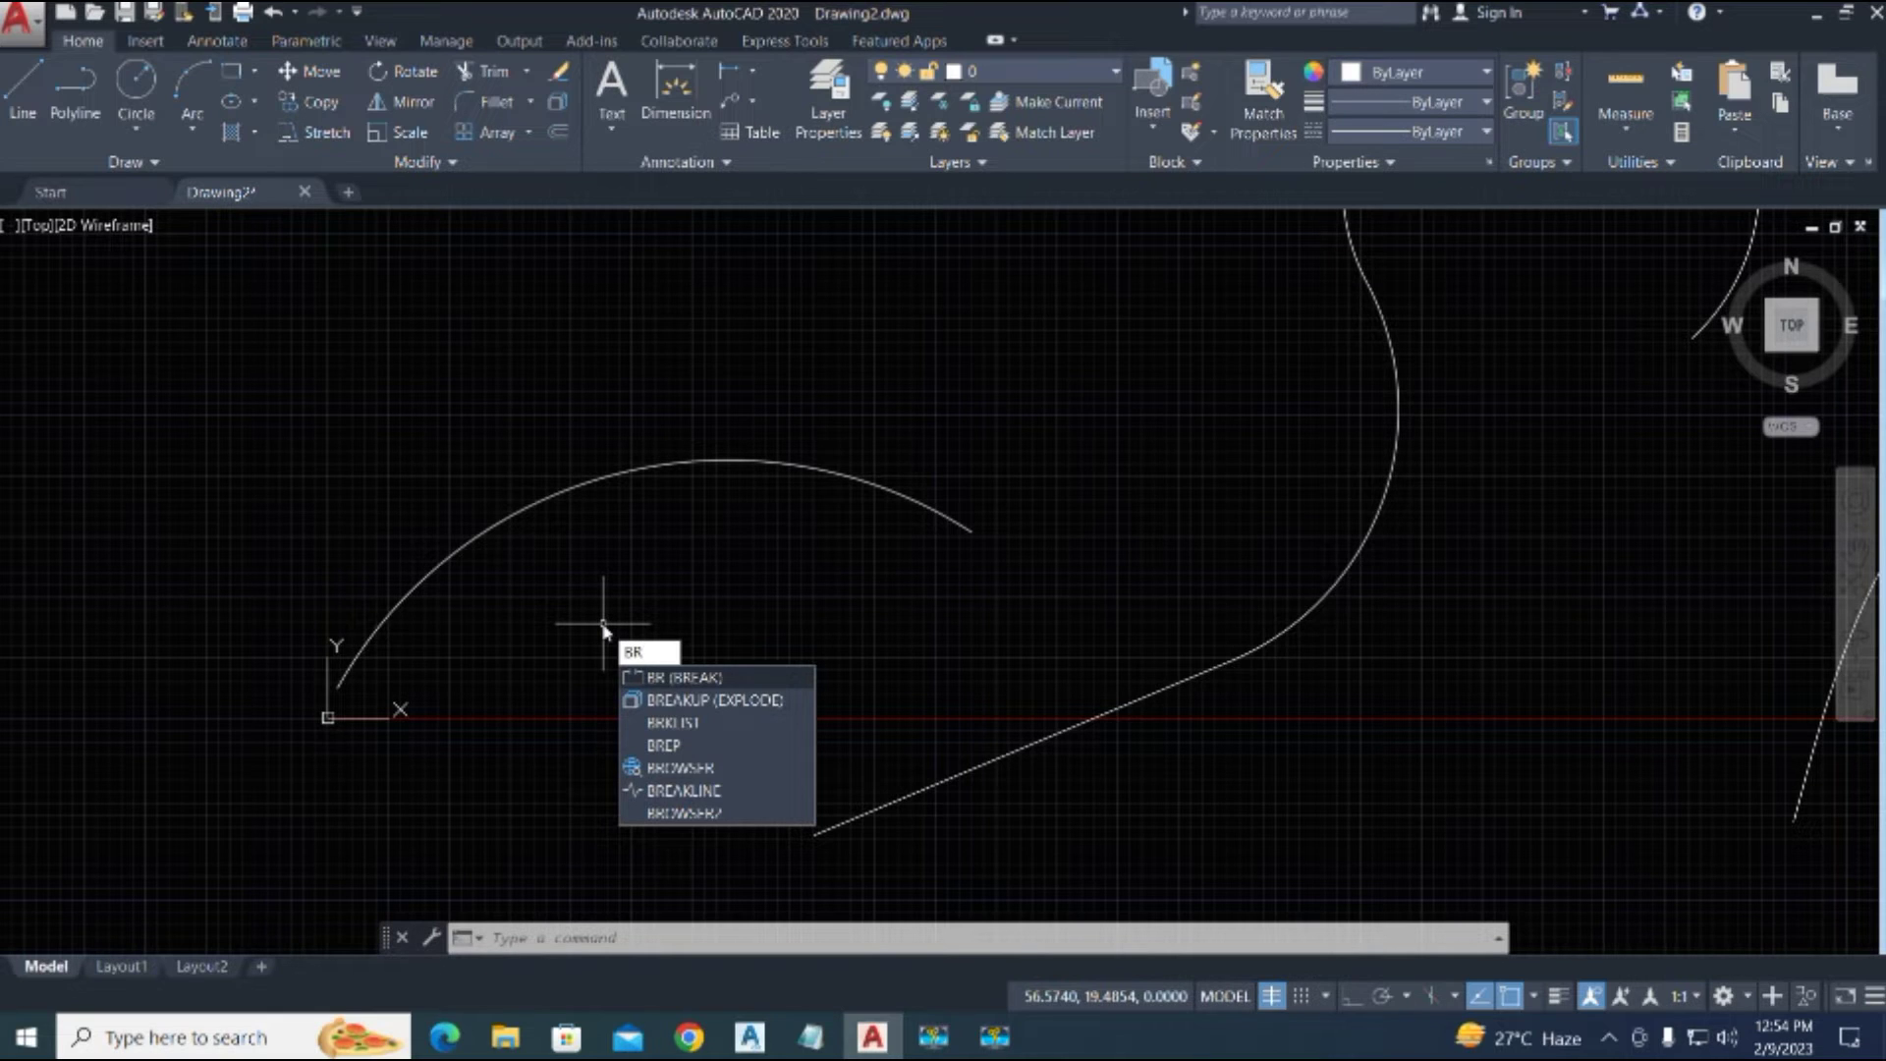
text(KLIST)
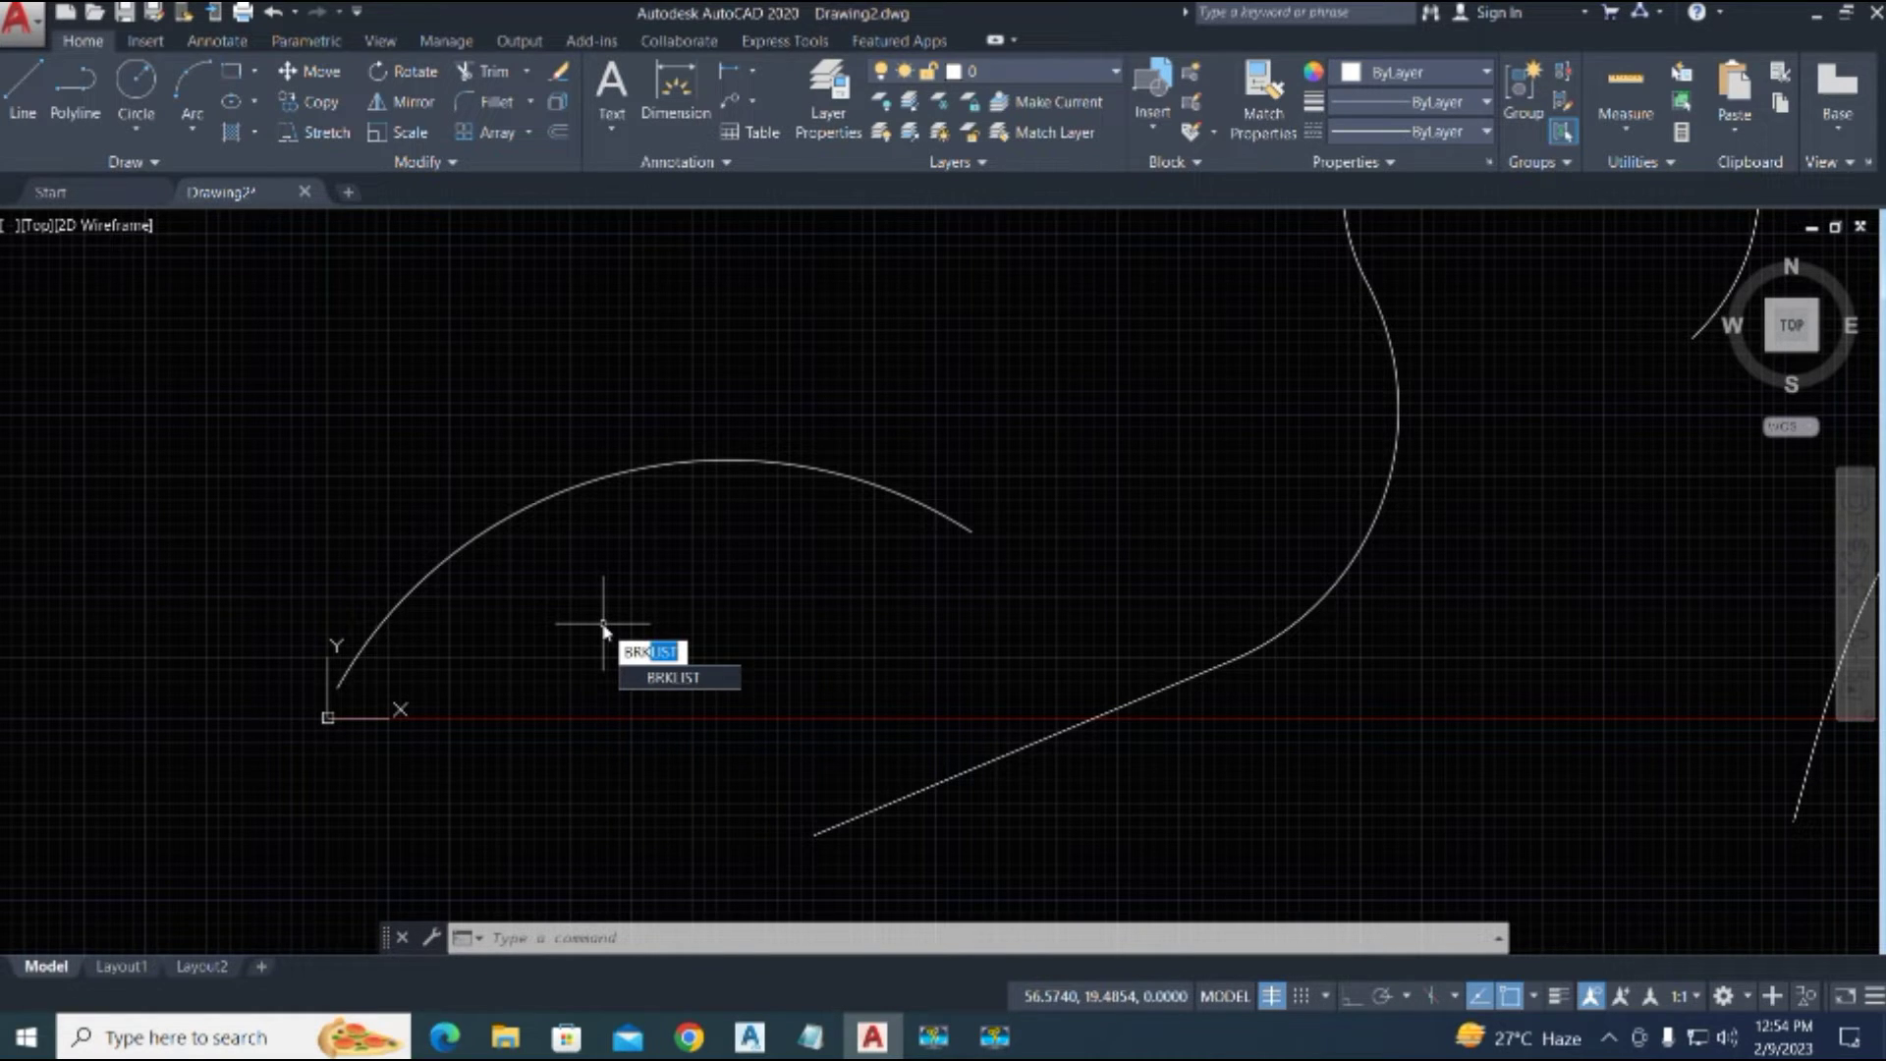
key(space)
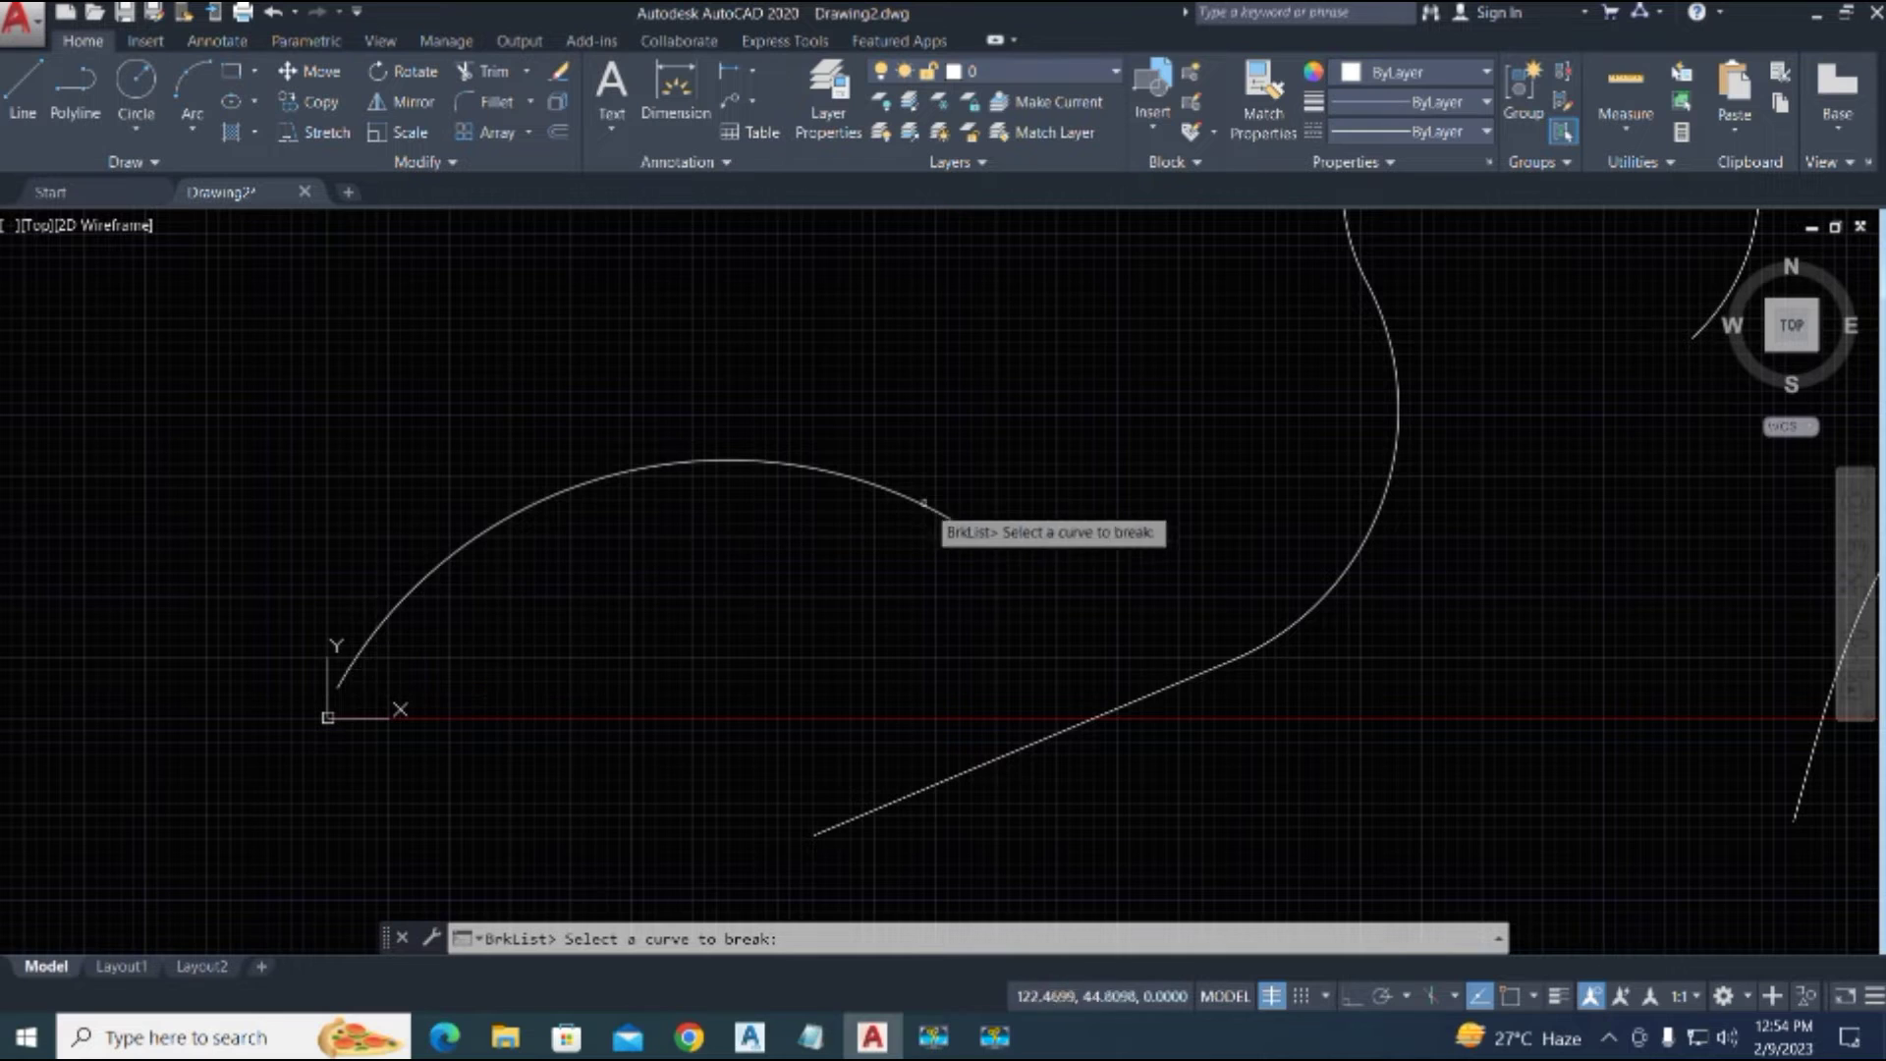
key(Escape)
Step: List the properties of the arc near the origin to read its length
text(list)
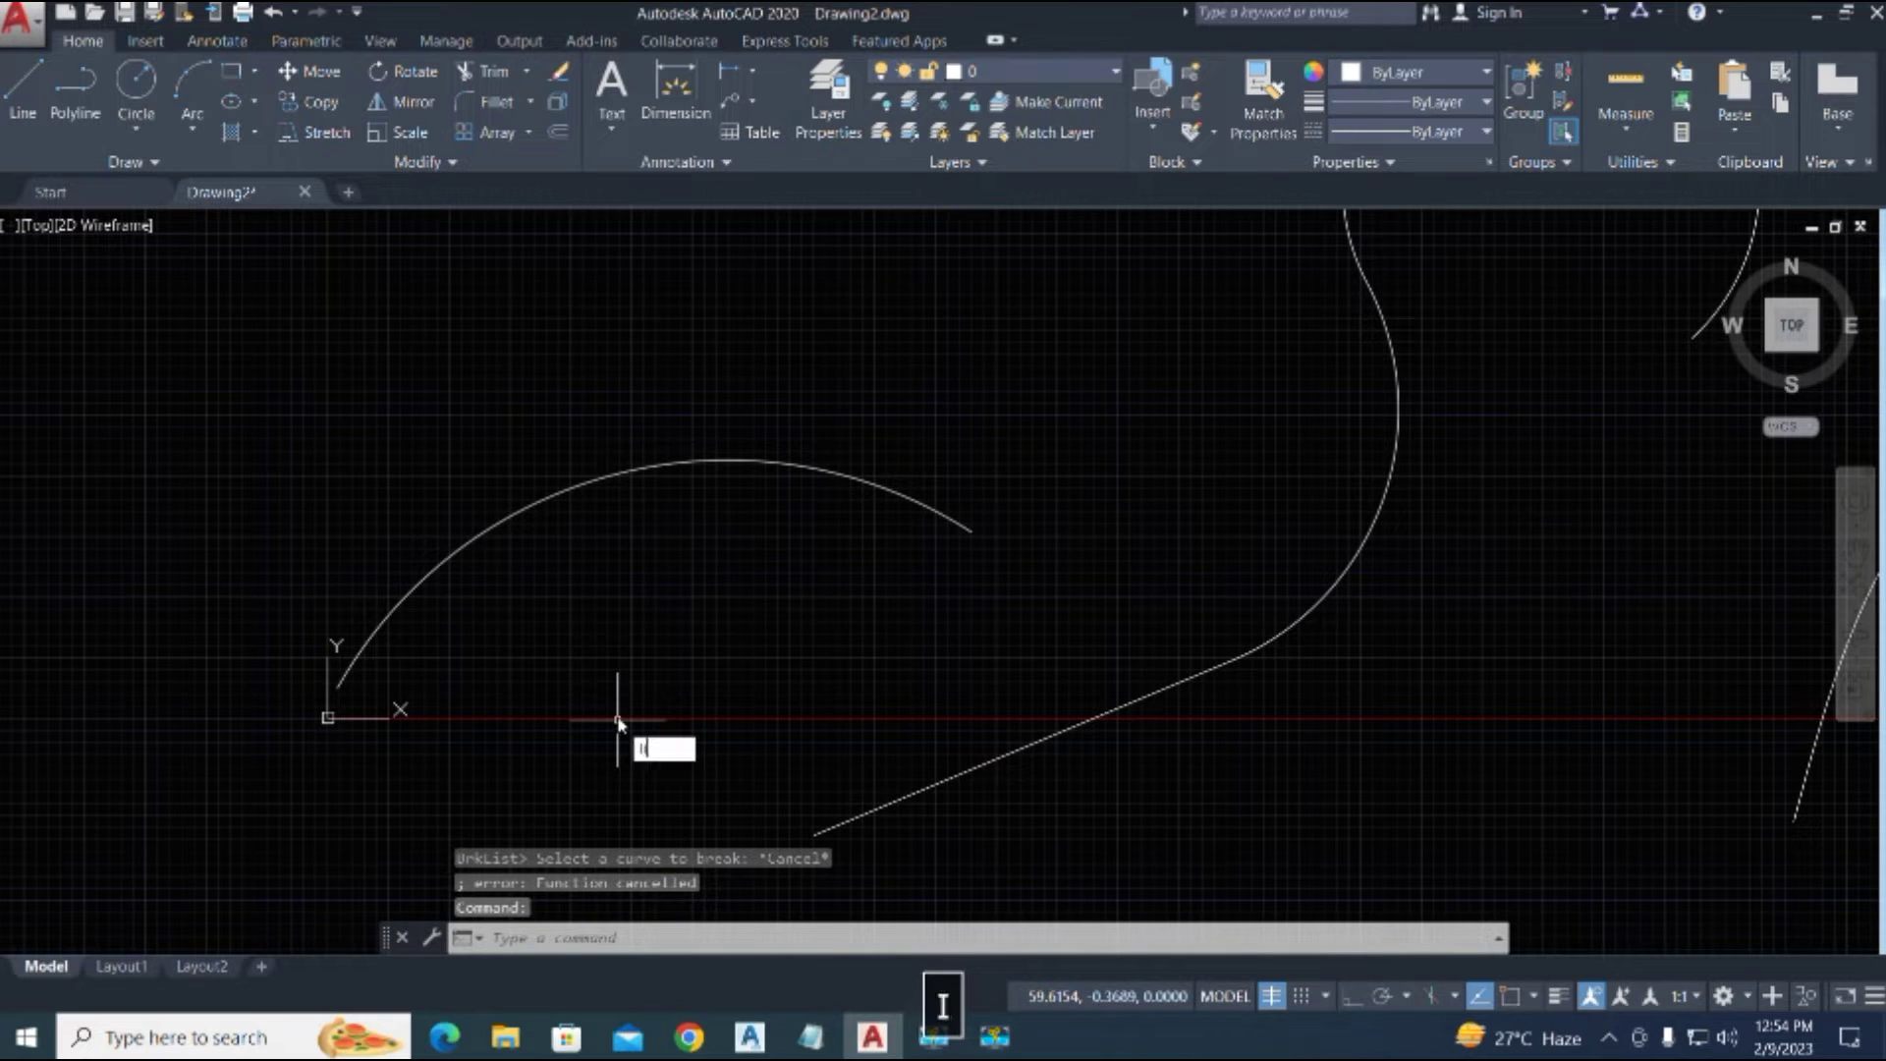
key(space)
click(597, 473)
key(space)
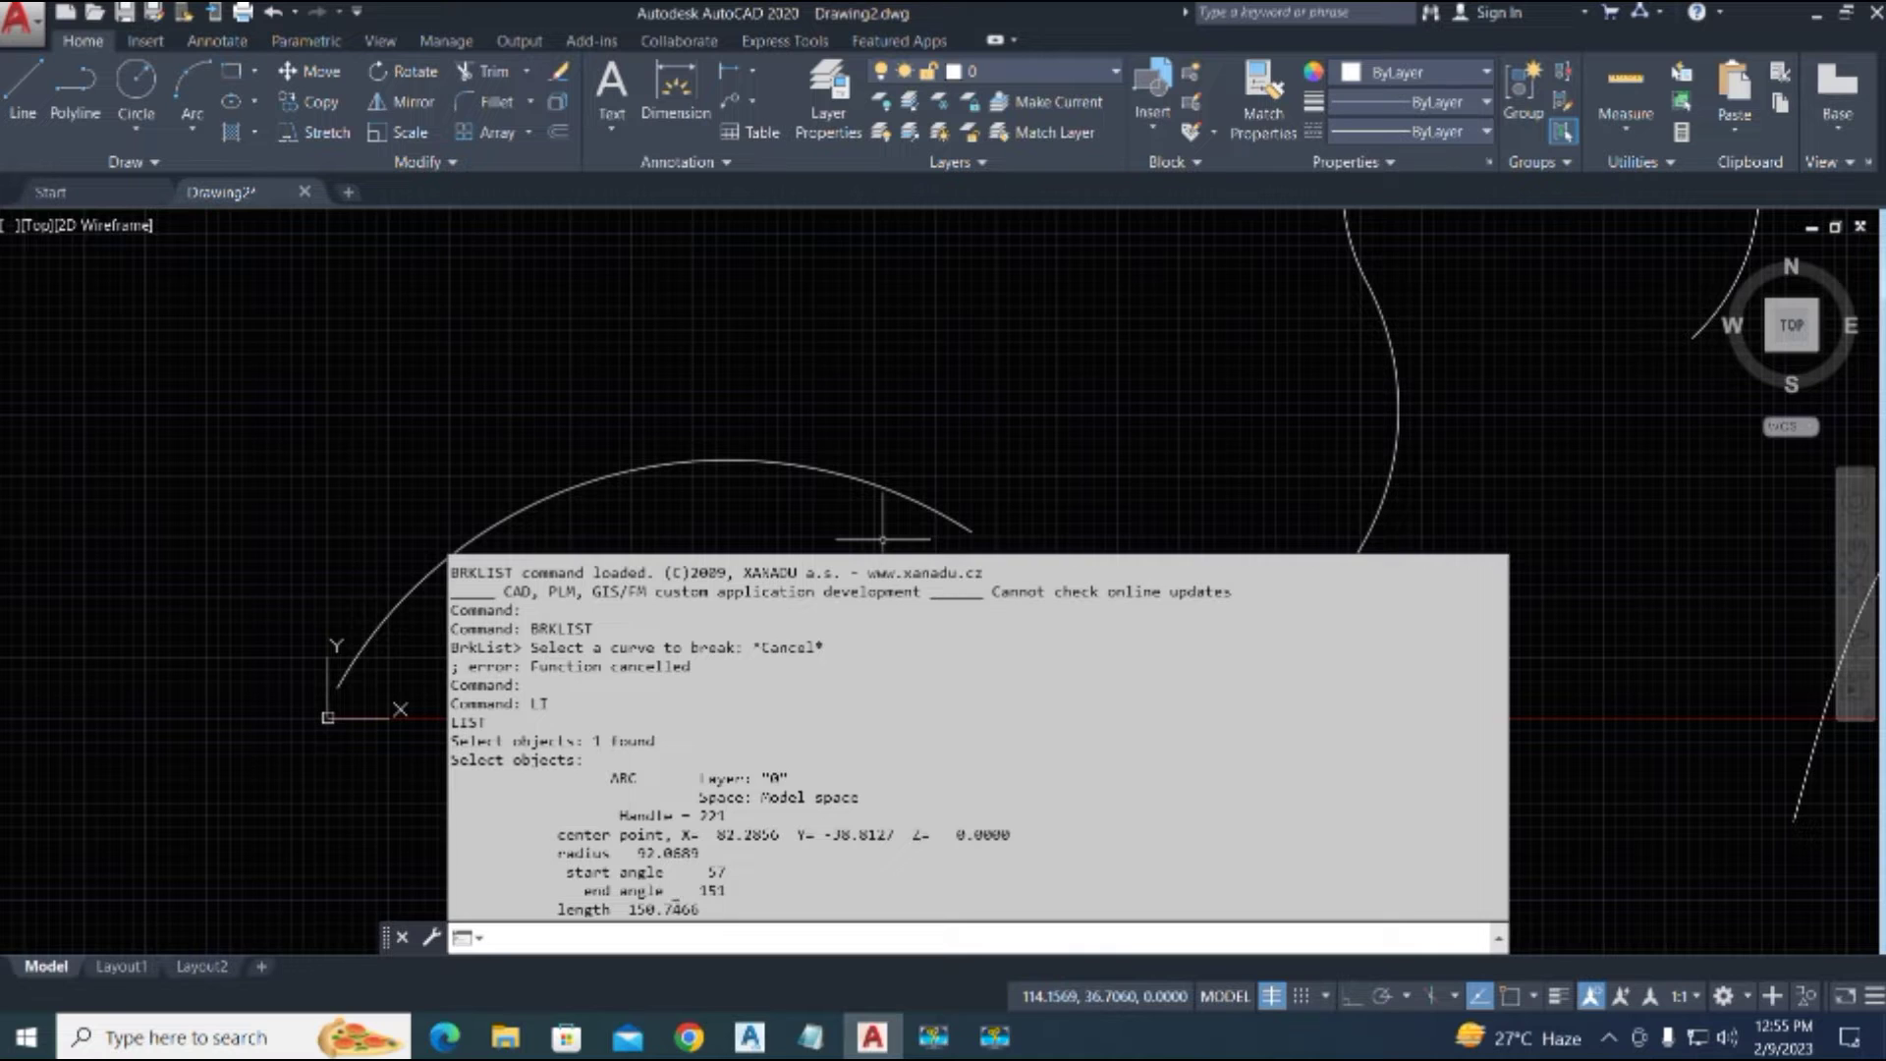
key(Escape)
key(Escape)
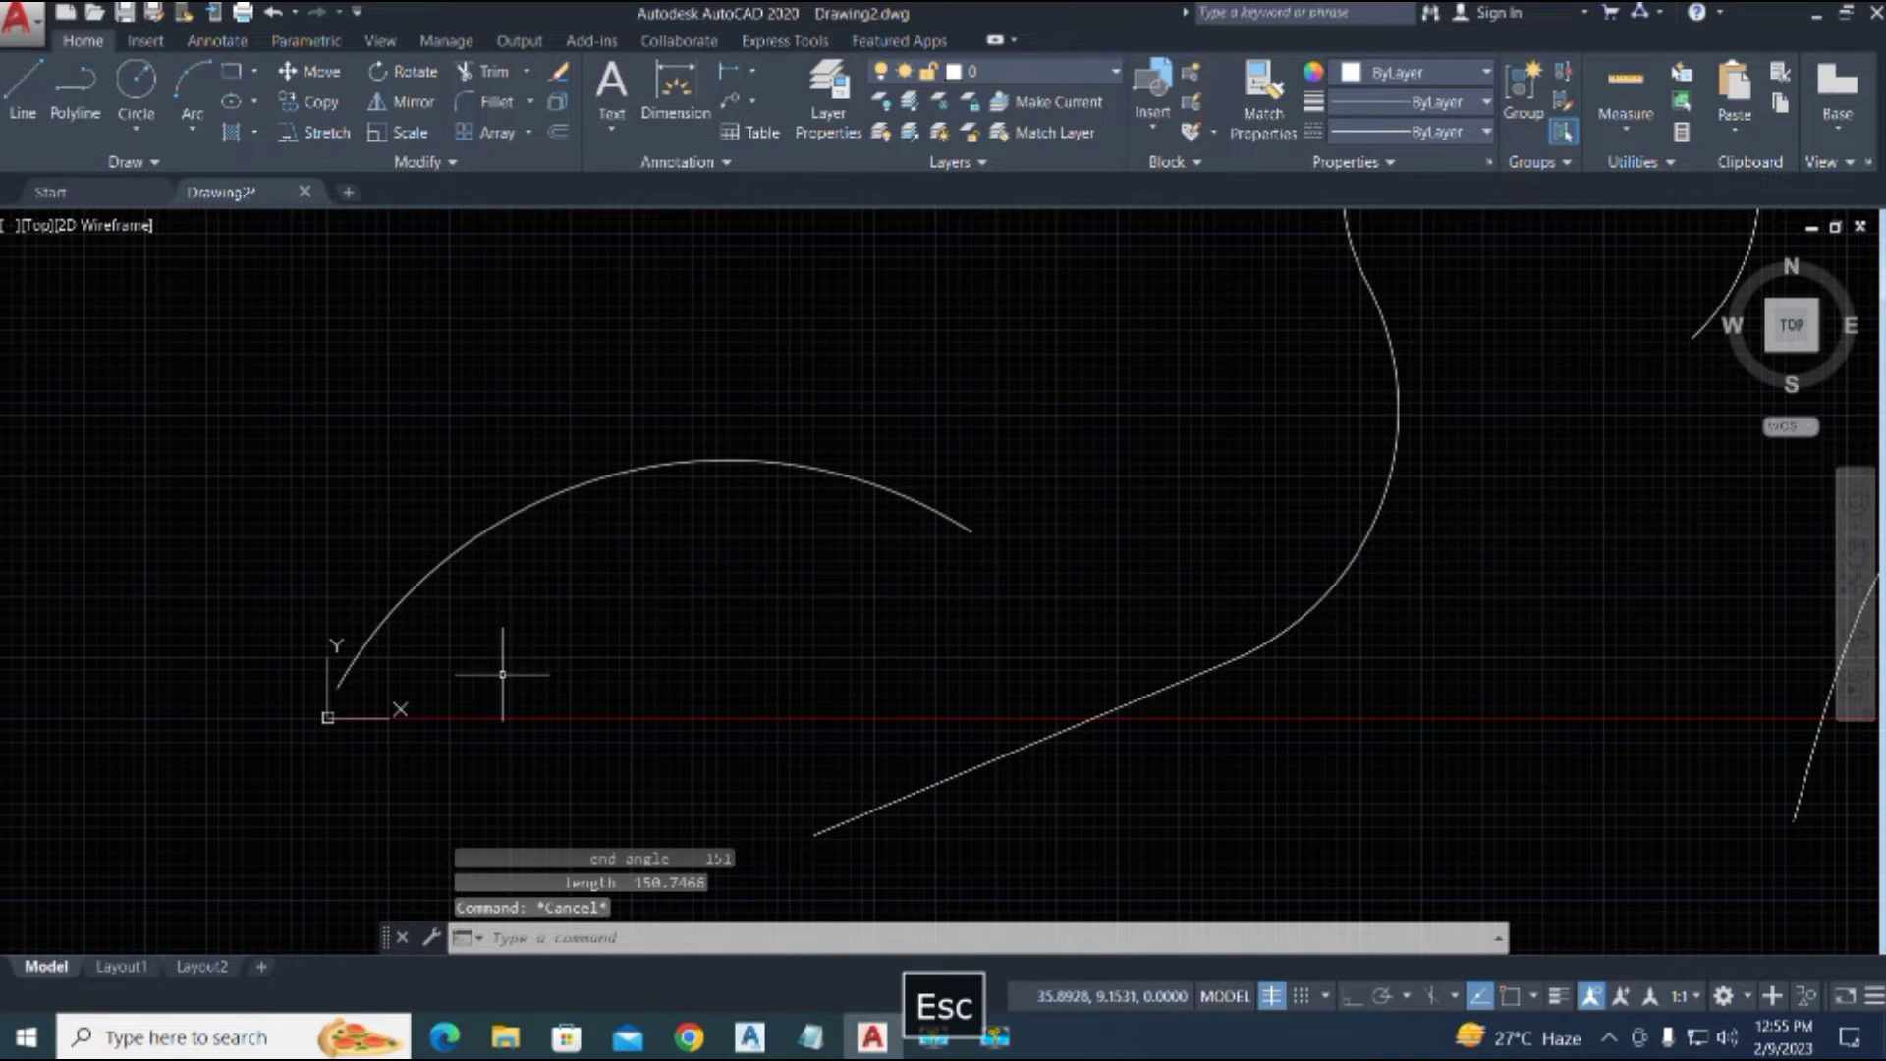
Step: Break the arc near the origin with BRKLIST at stations 50, 80 and 100 from its start
middle_drag(526, 665, 556, 644)
text(brk)
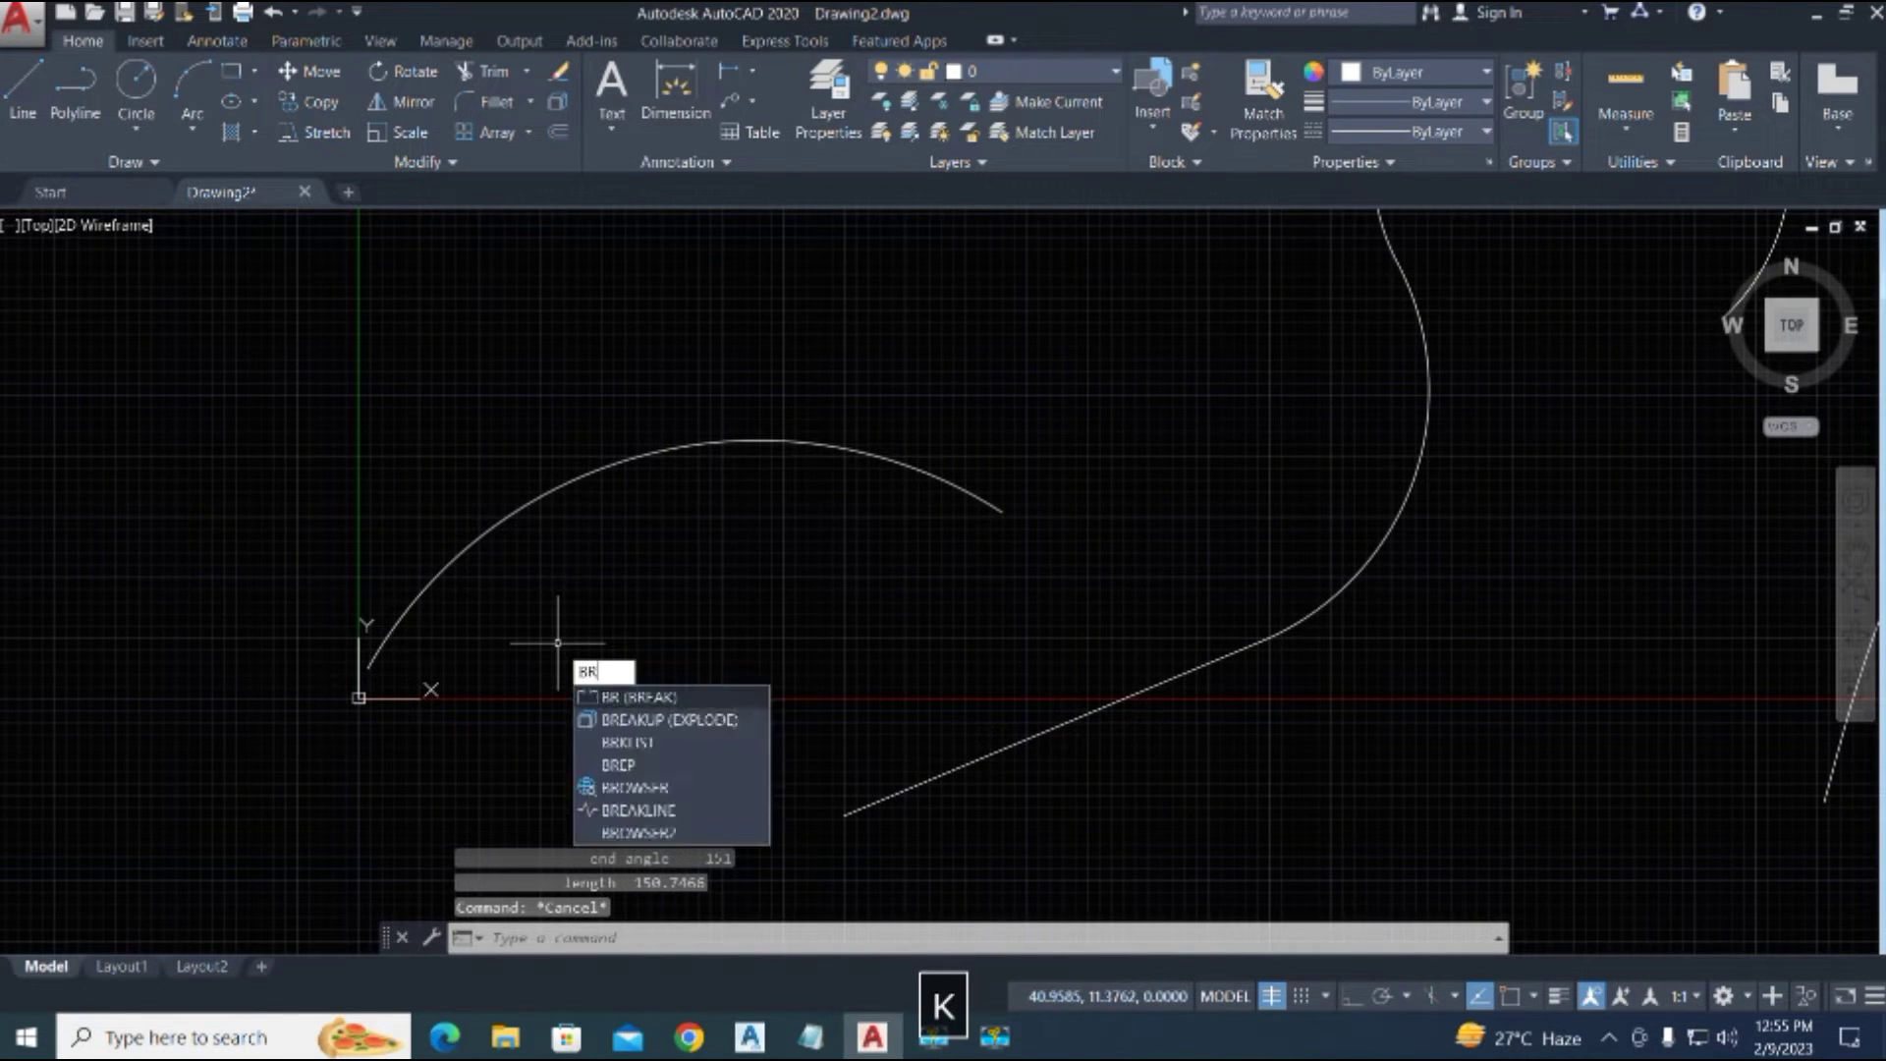
key(space)
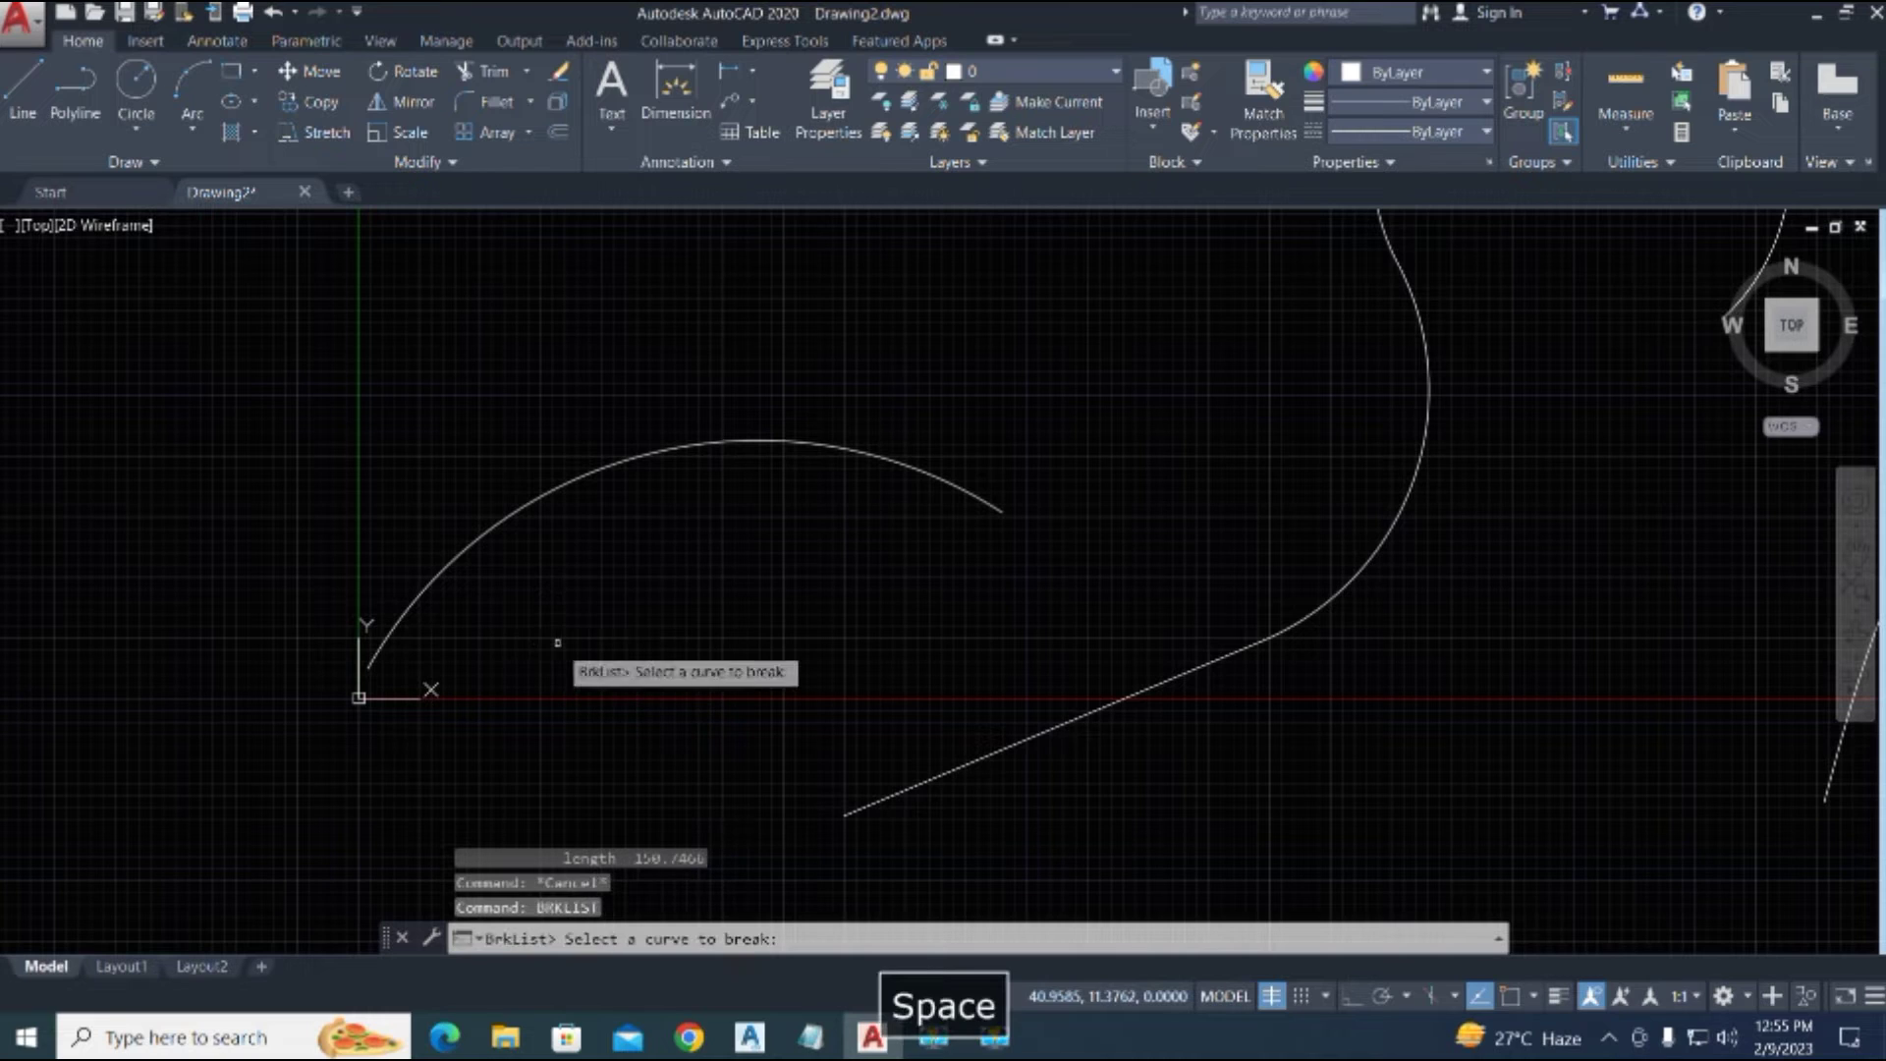
click(497, 521)
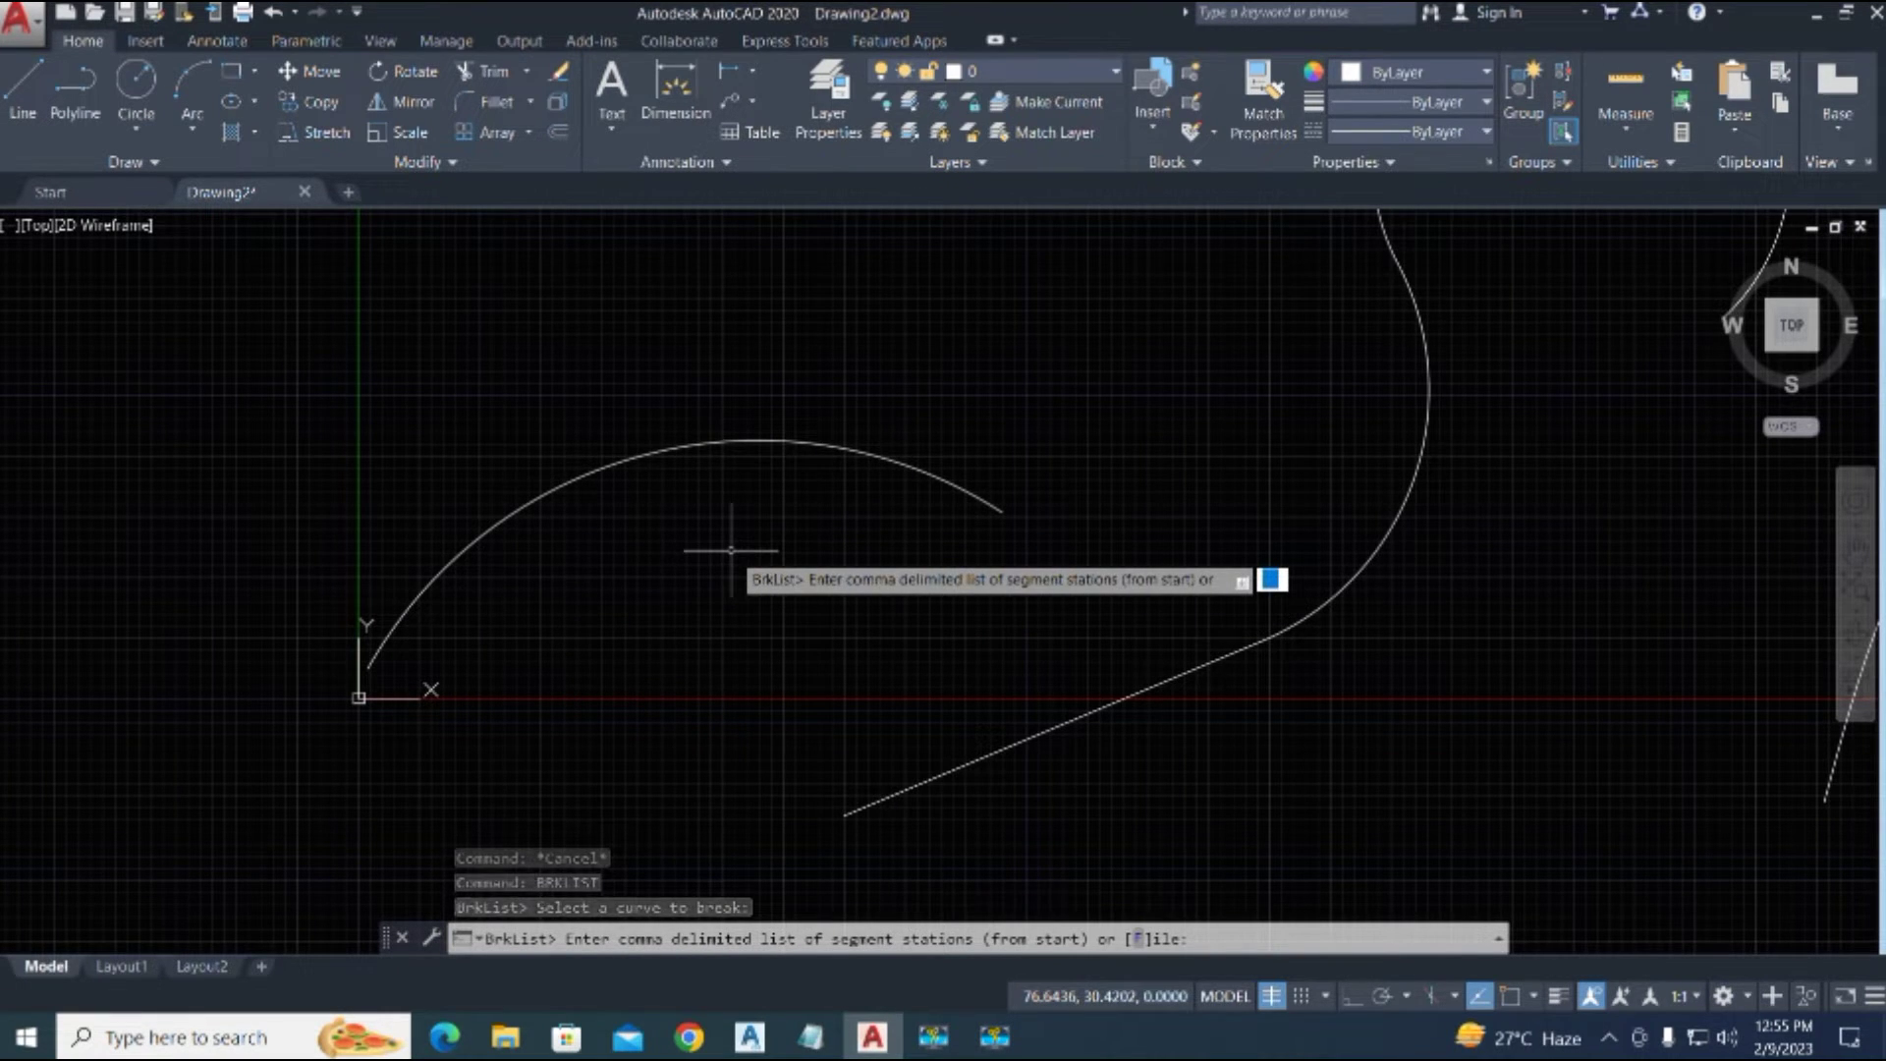
text(50,)
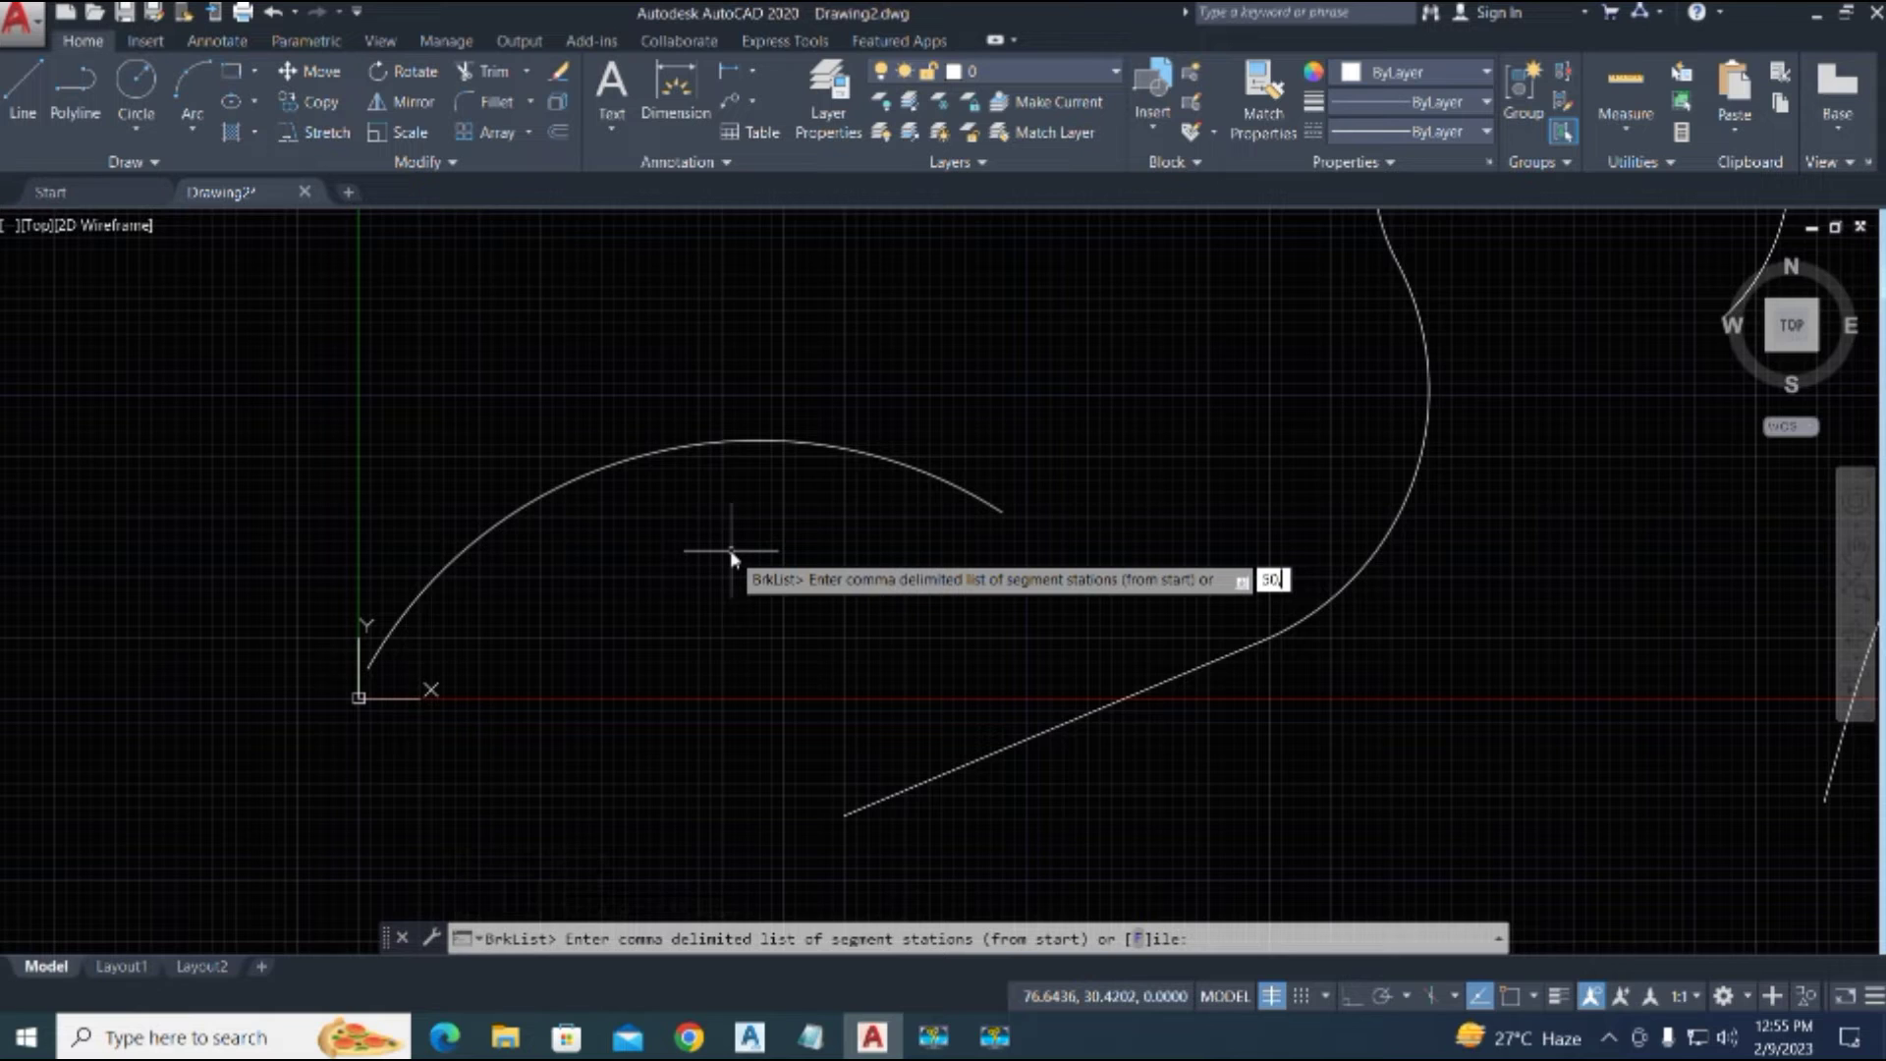
text(80)
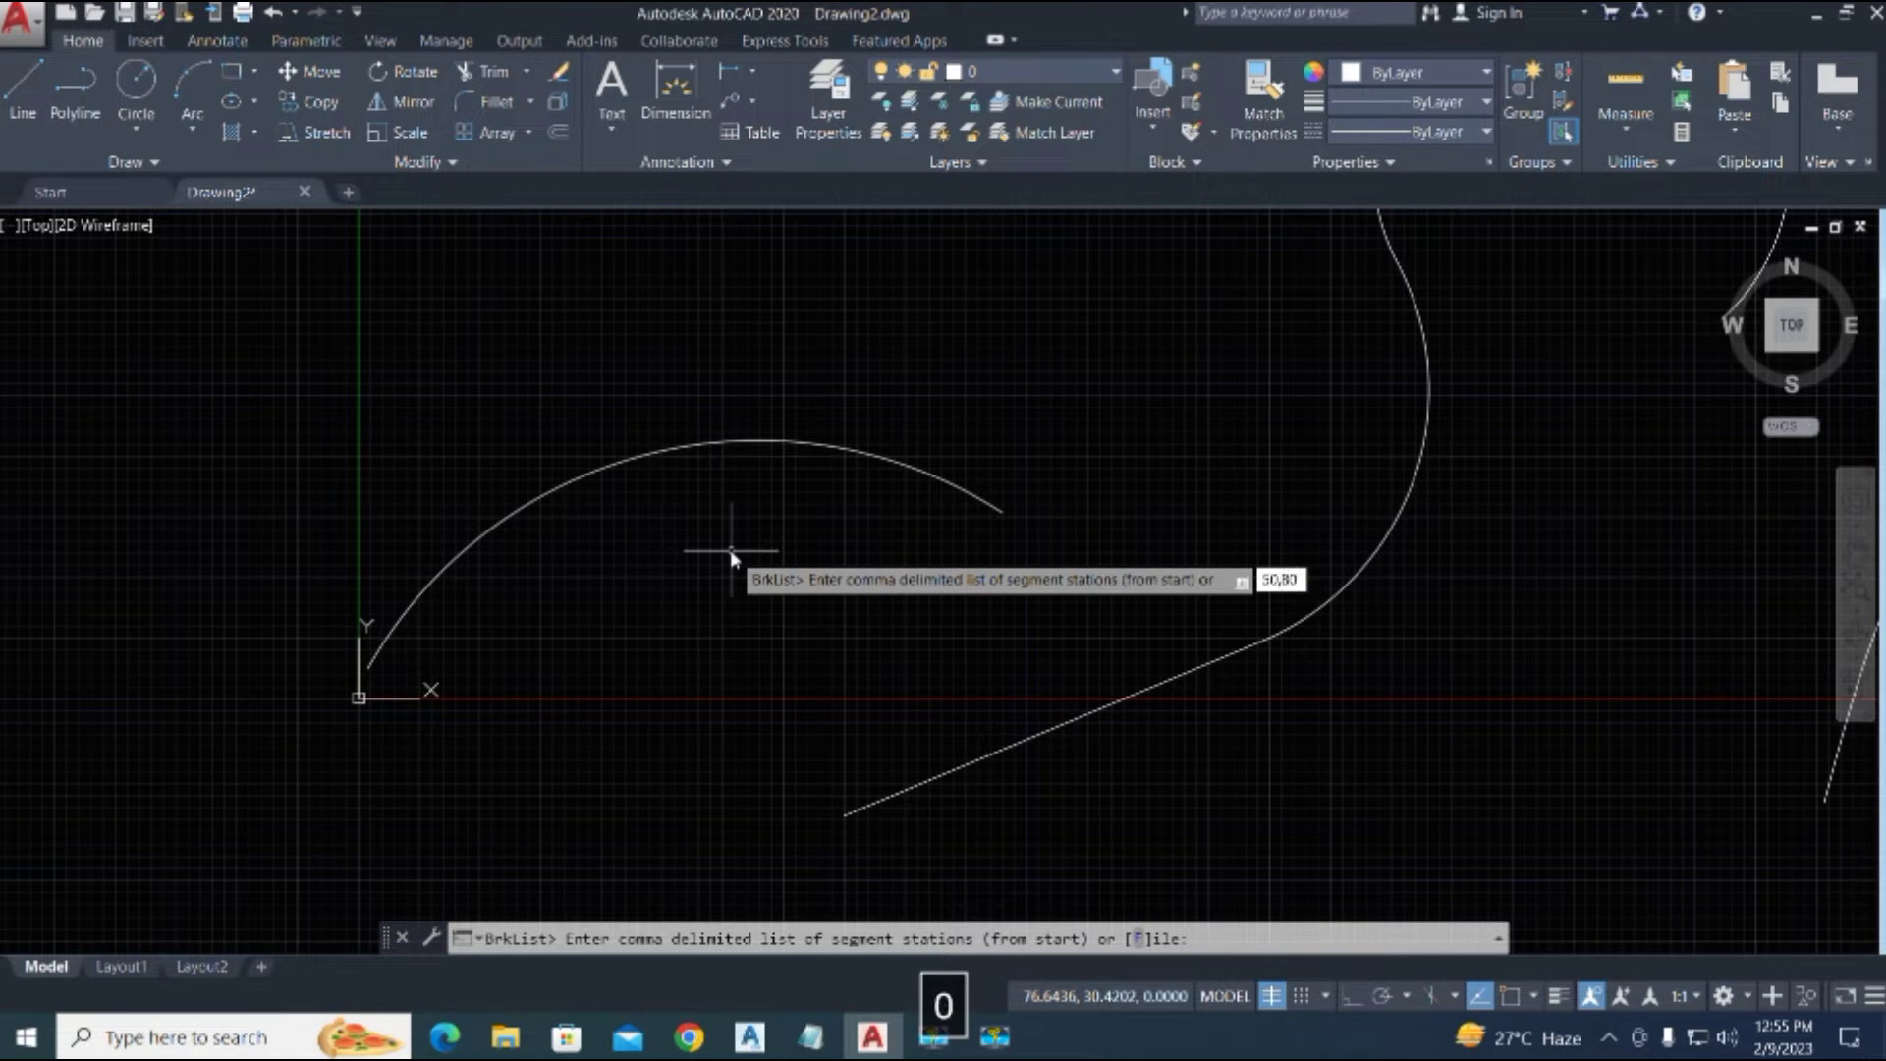
text(,100)
key(Return)
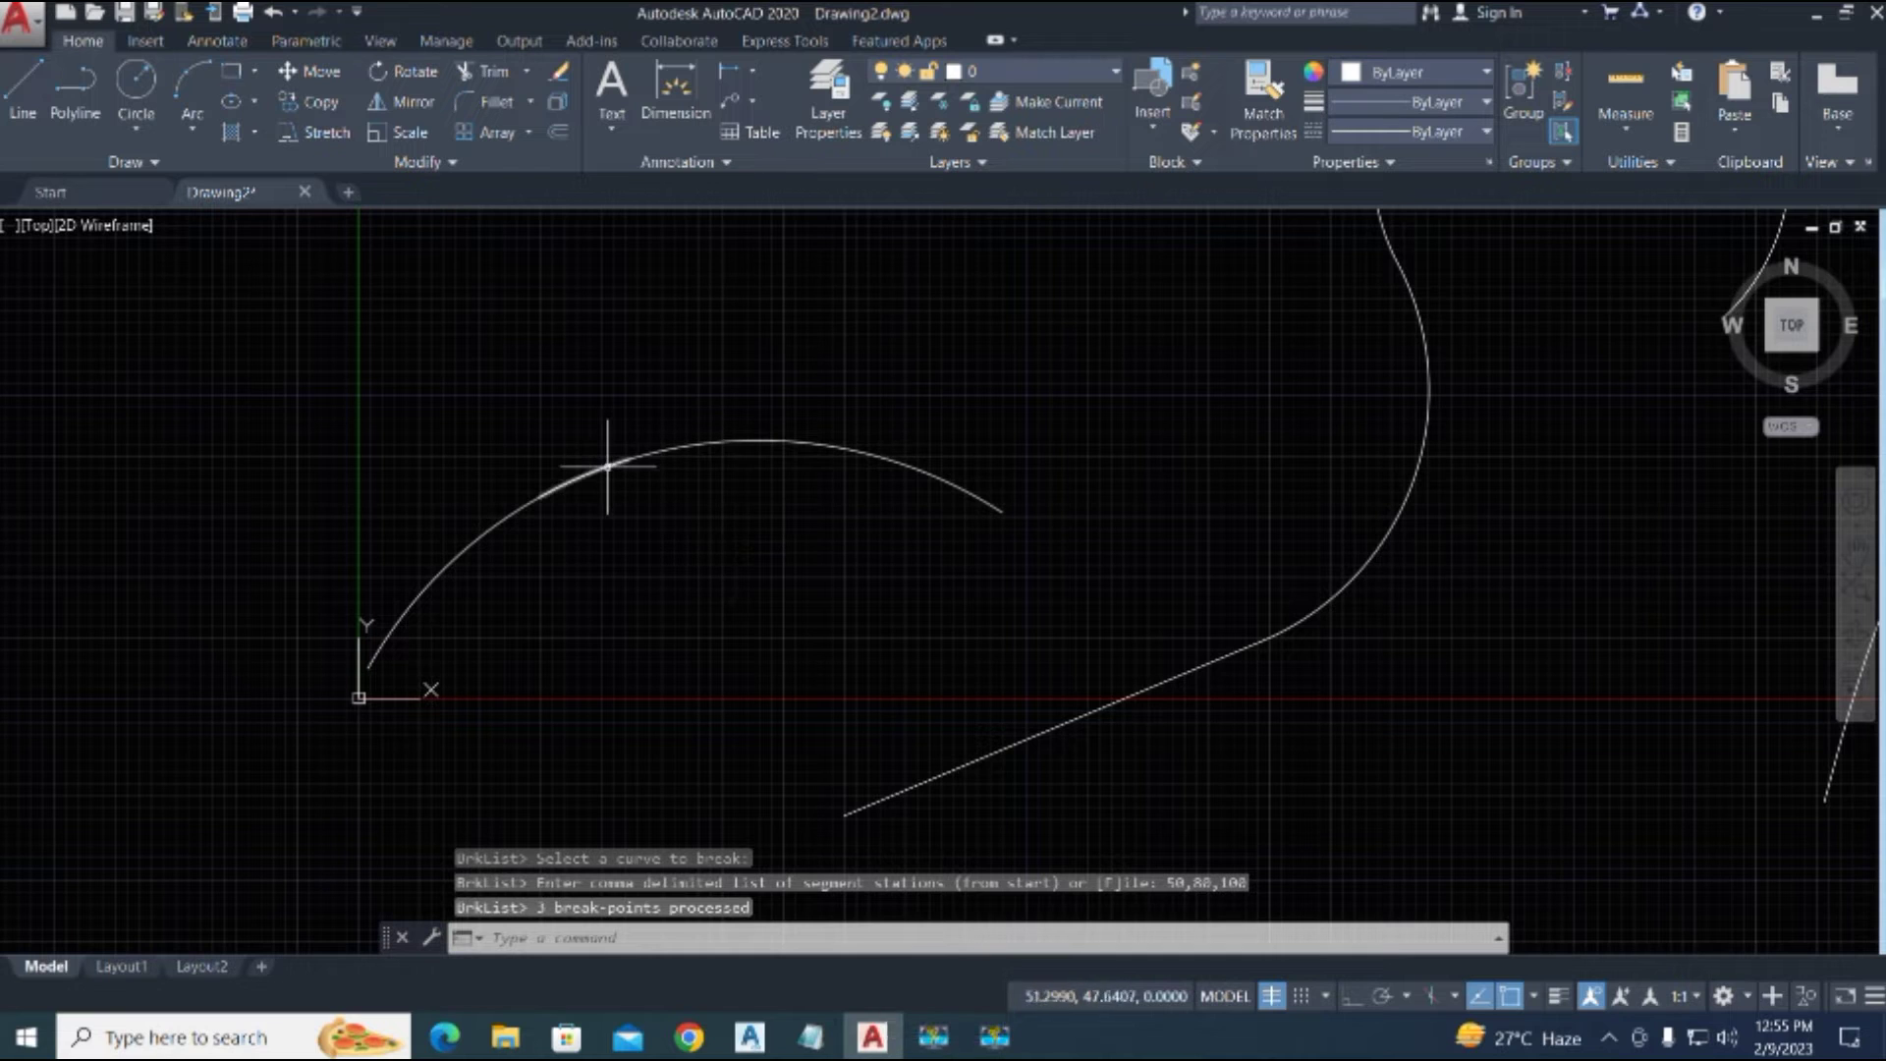
Step: Move the first arc segment, nearest the origin, slightly up and to the left of its original place
click(509, 518)
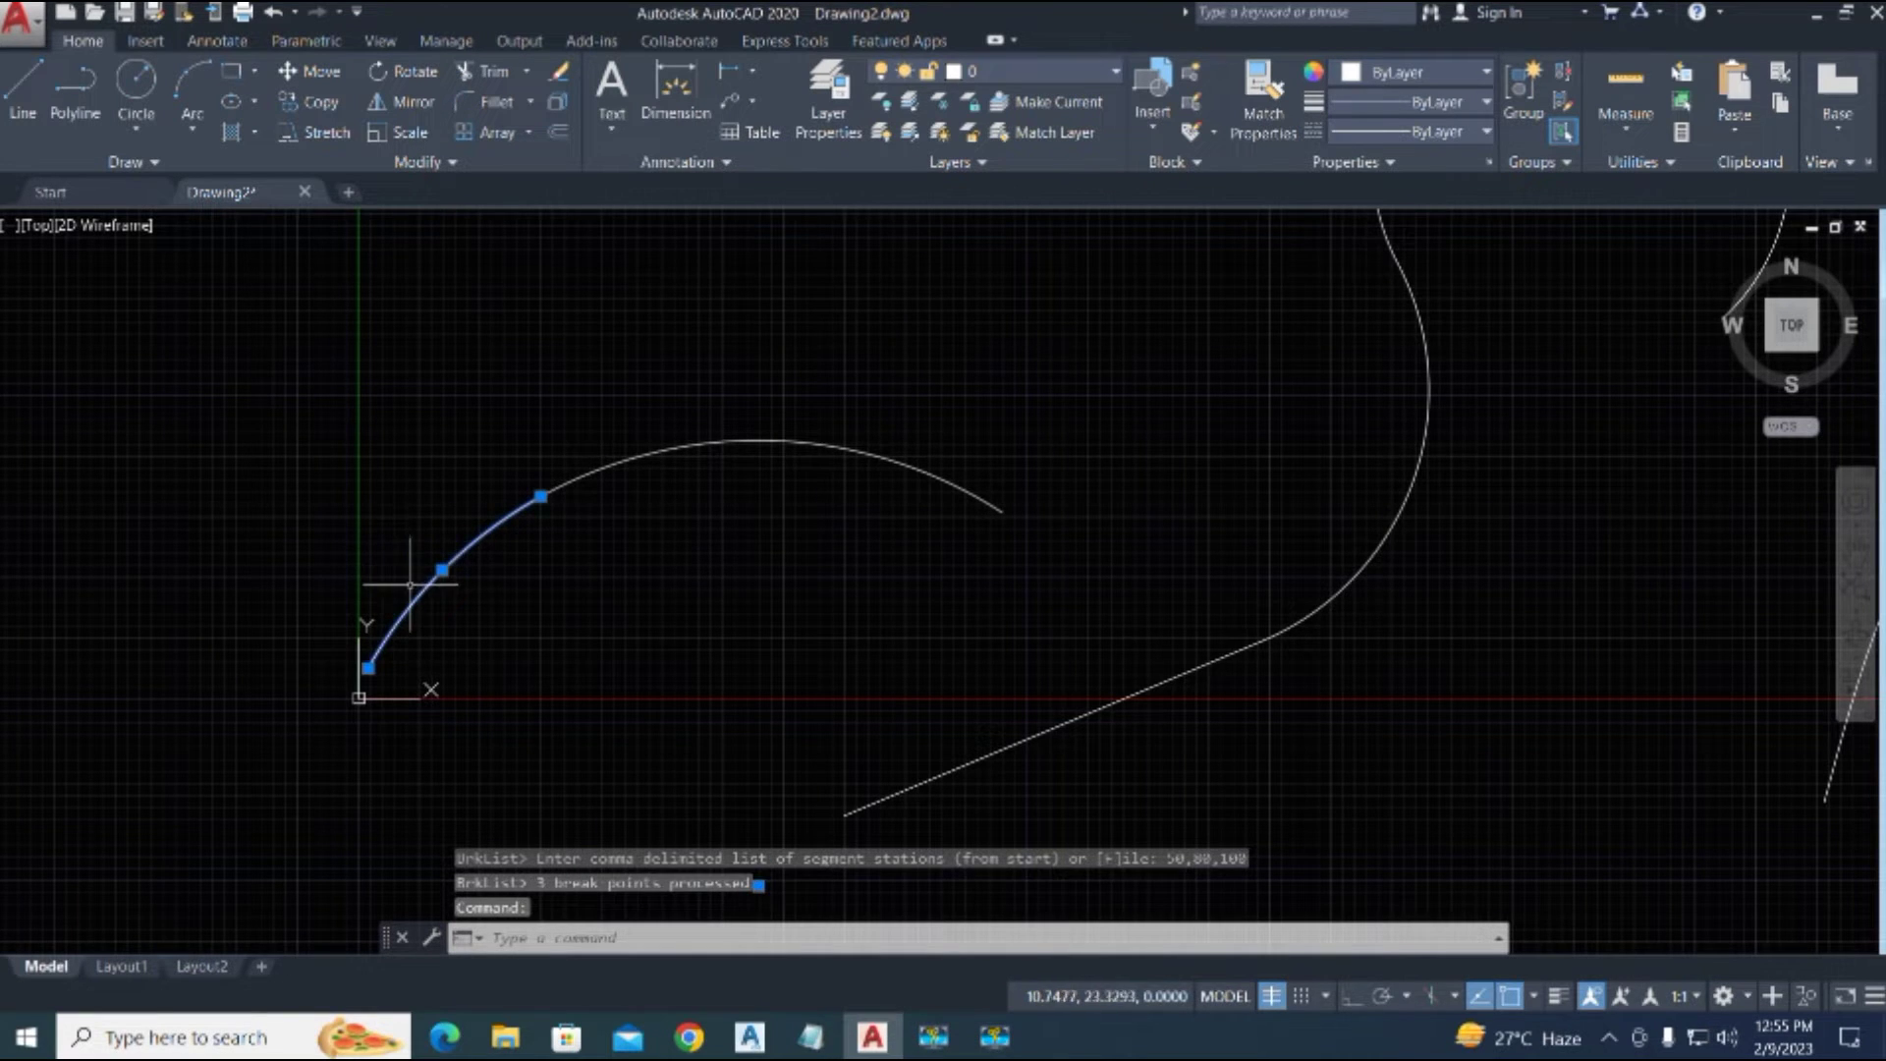
middle_drag(410, 580, 444, 588)
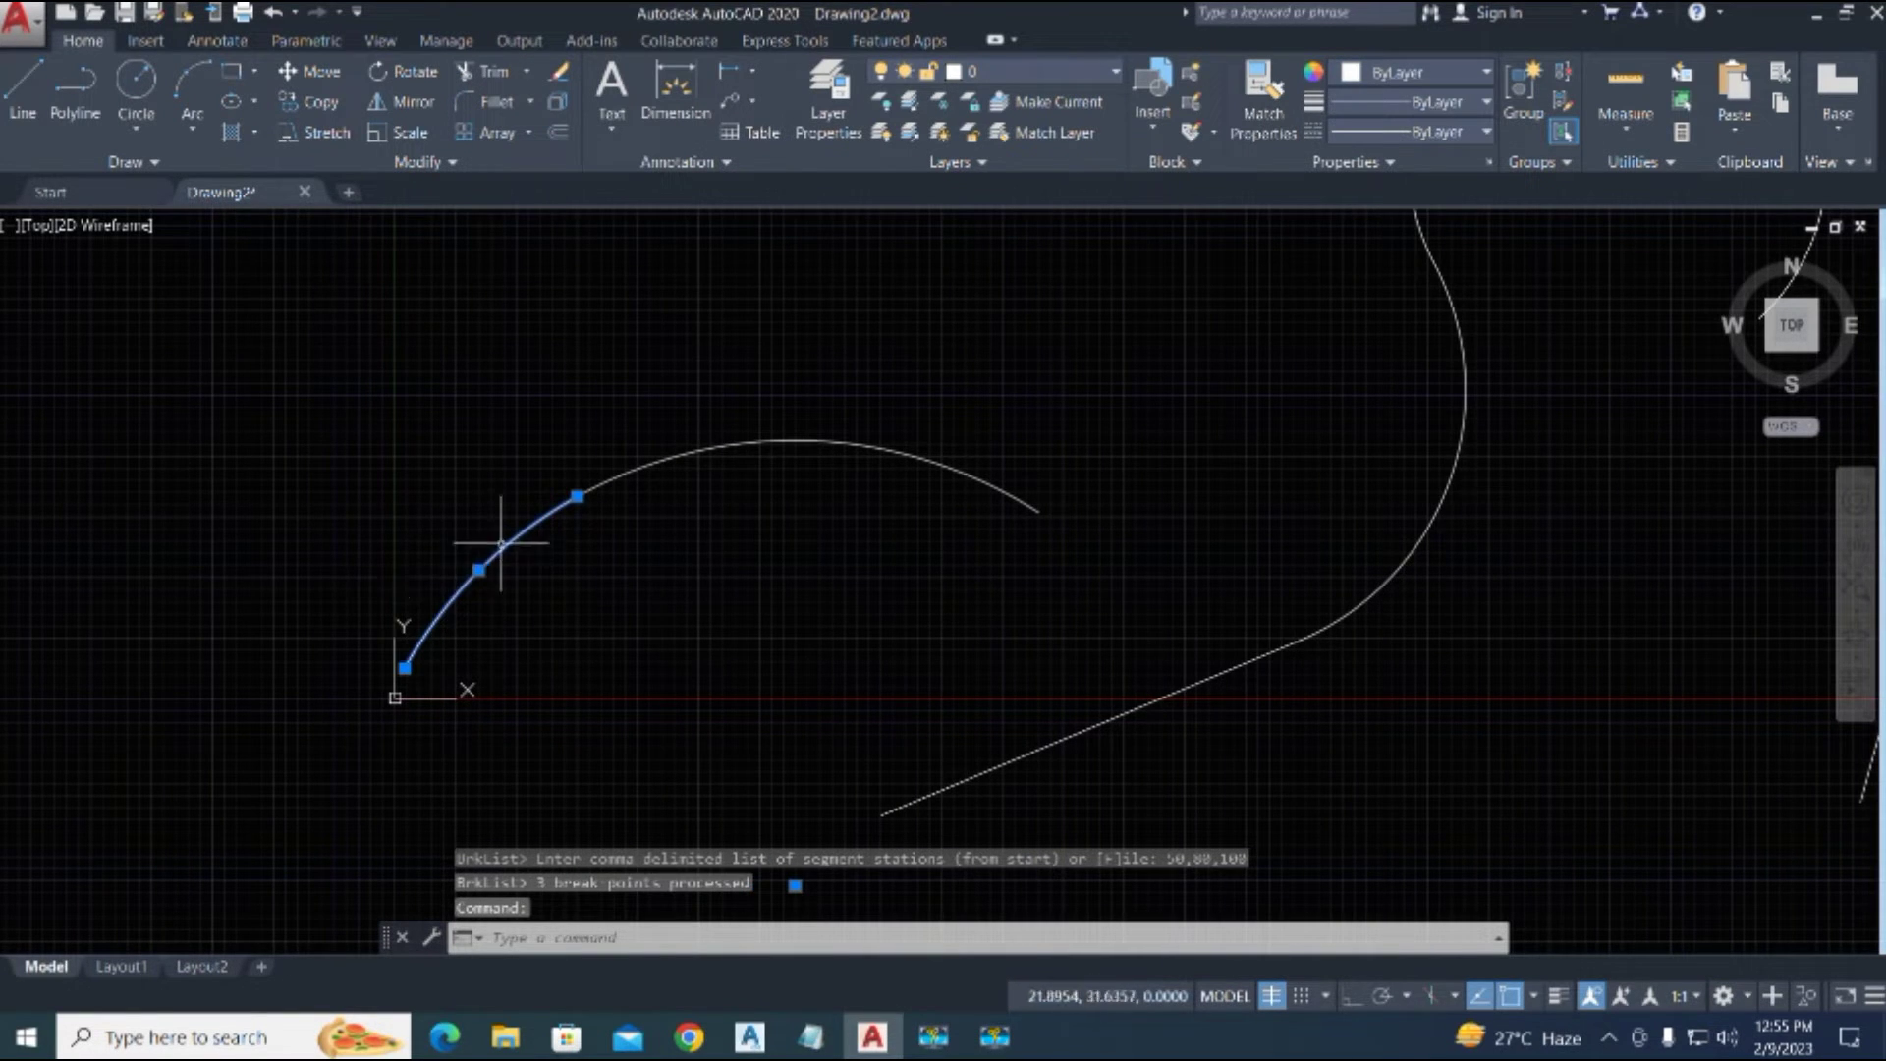
key(space)
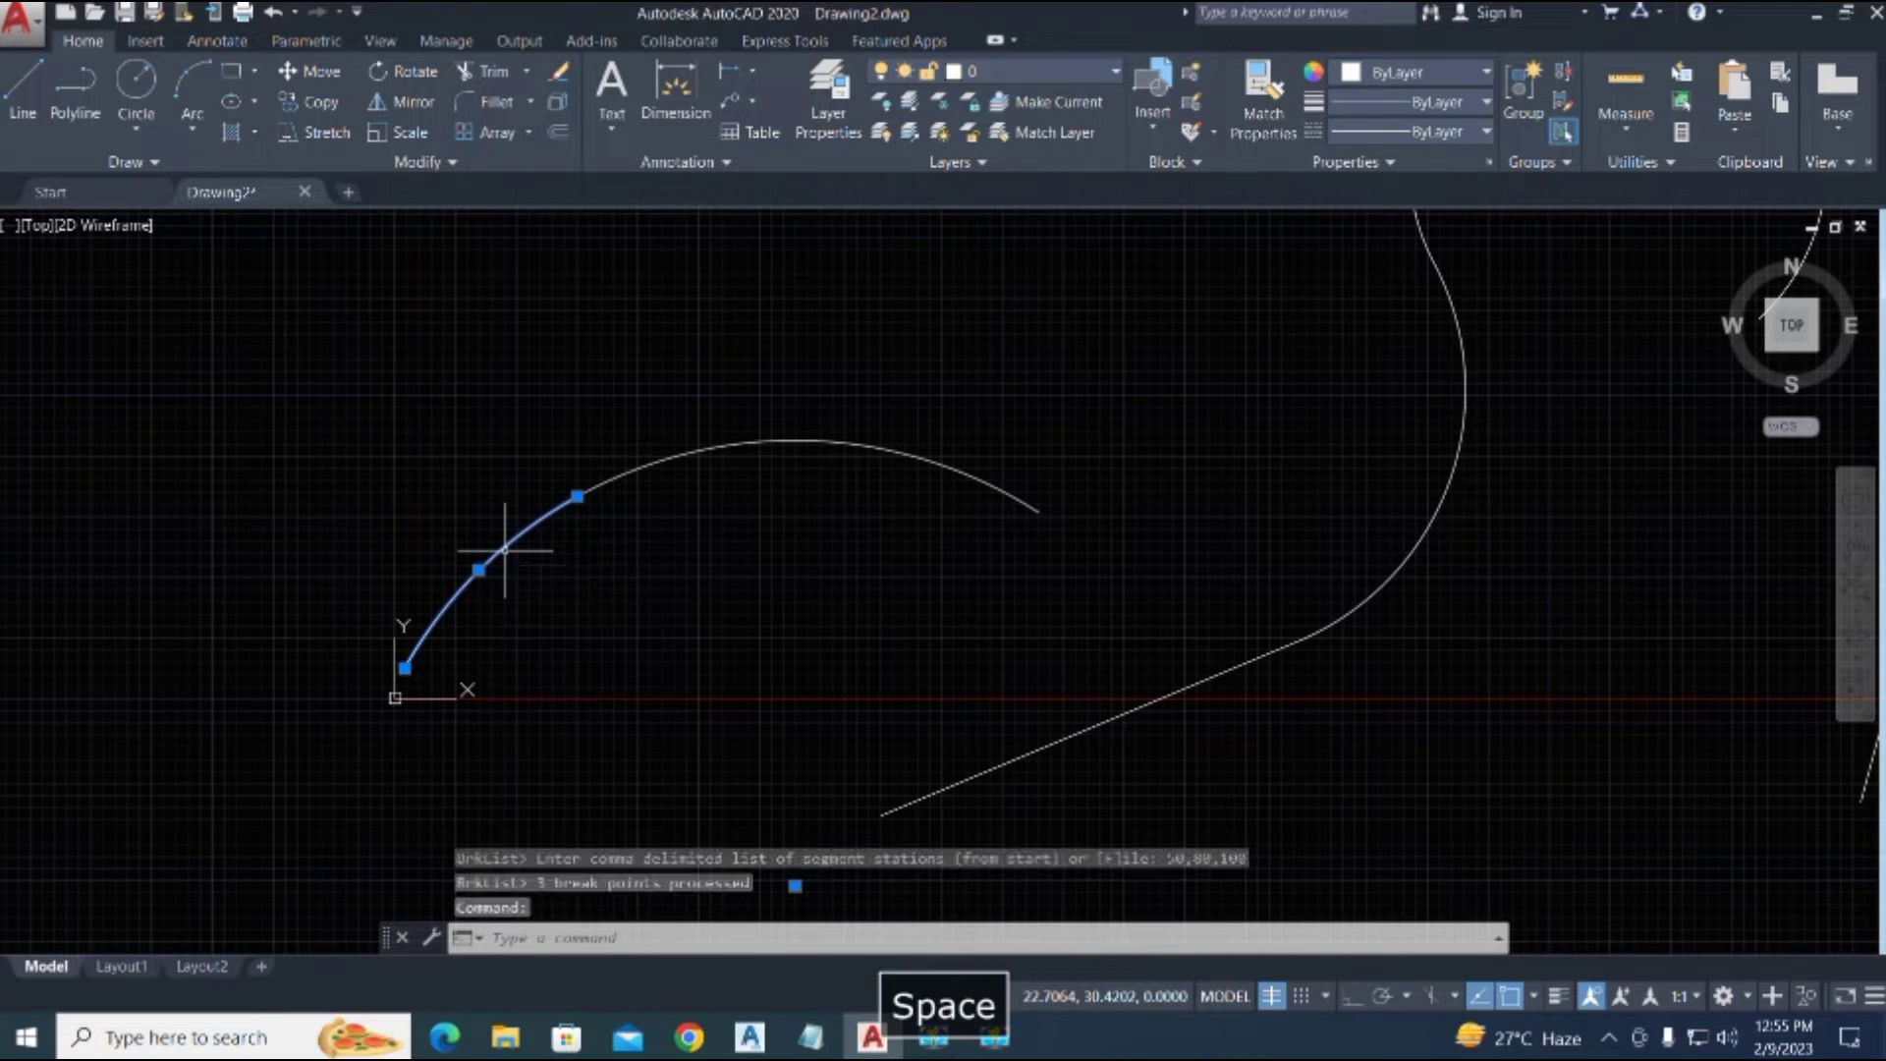
click(505, 550)
click(475, 529)
Step: Move the short second arc segment down, below the original curve
click(618, 481)
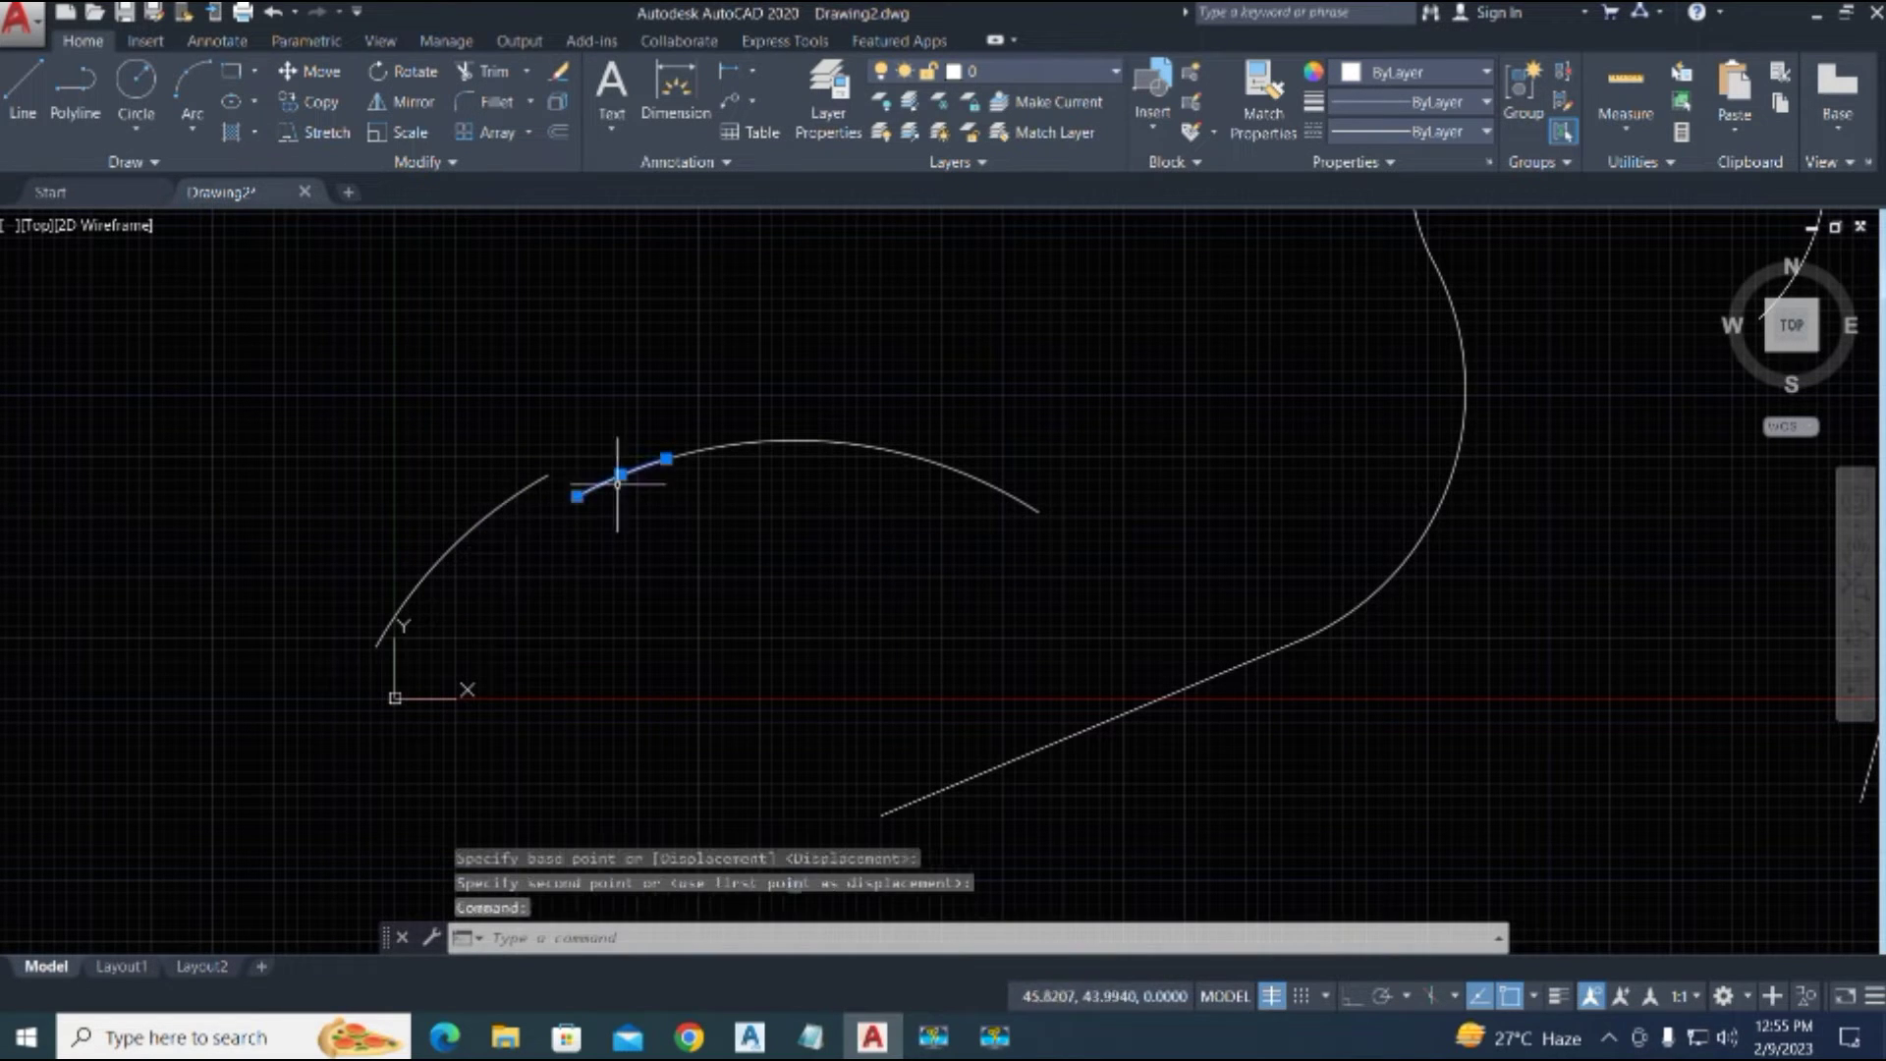
key(space)
click(625, 518)
click(641, 562)
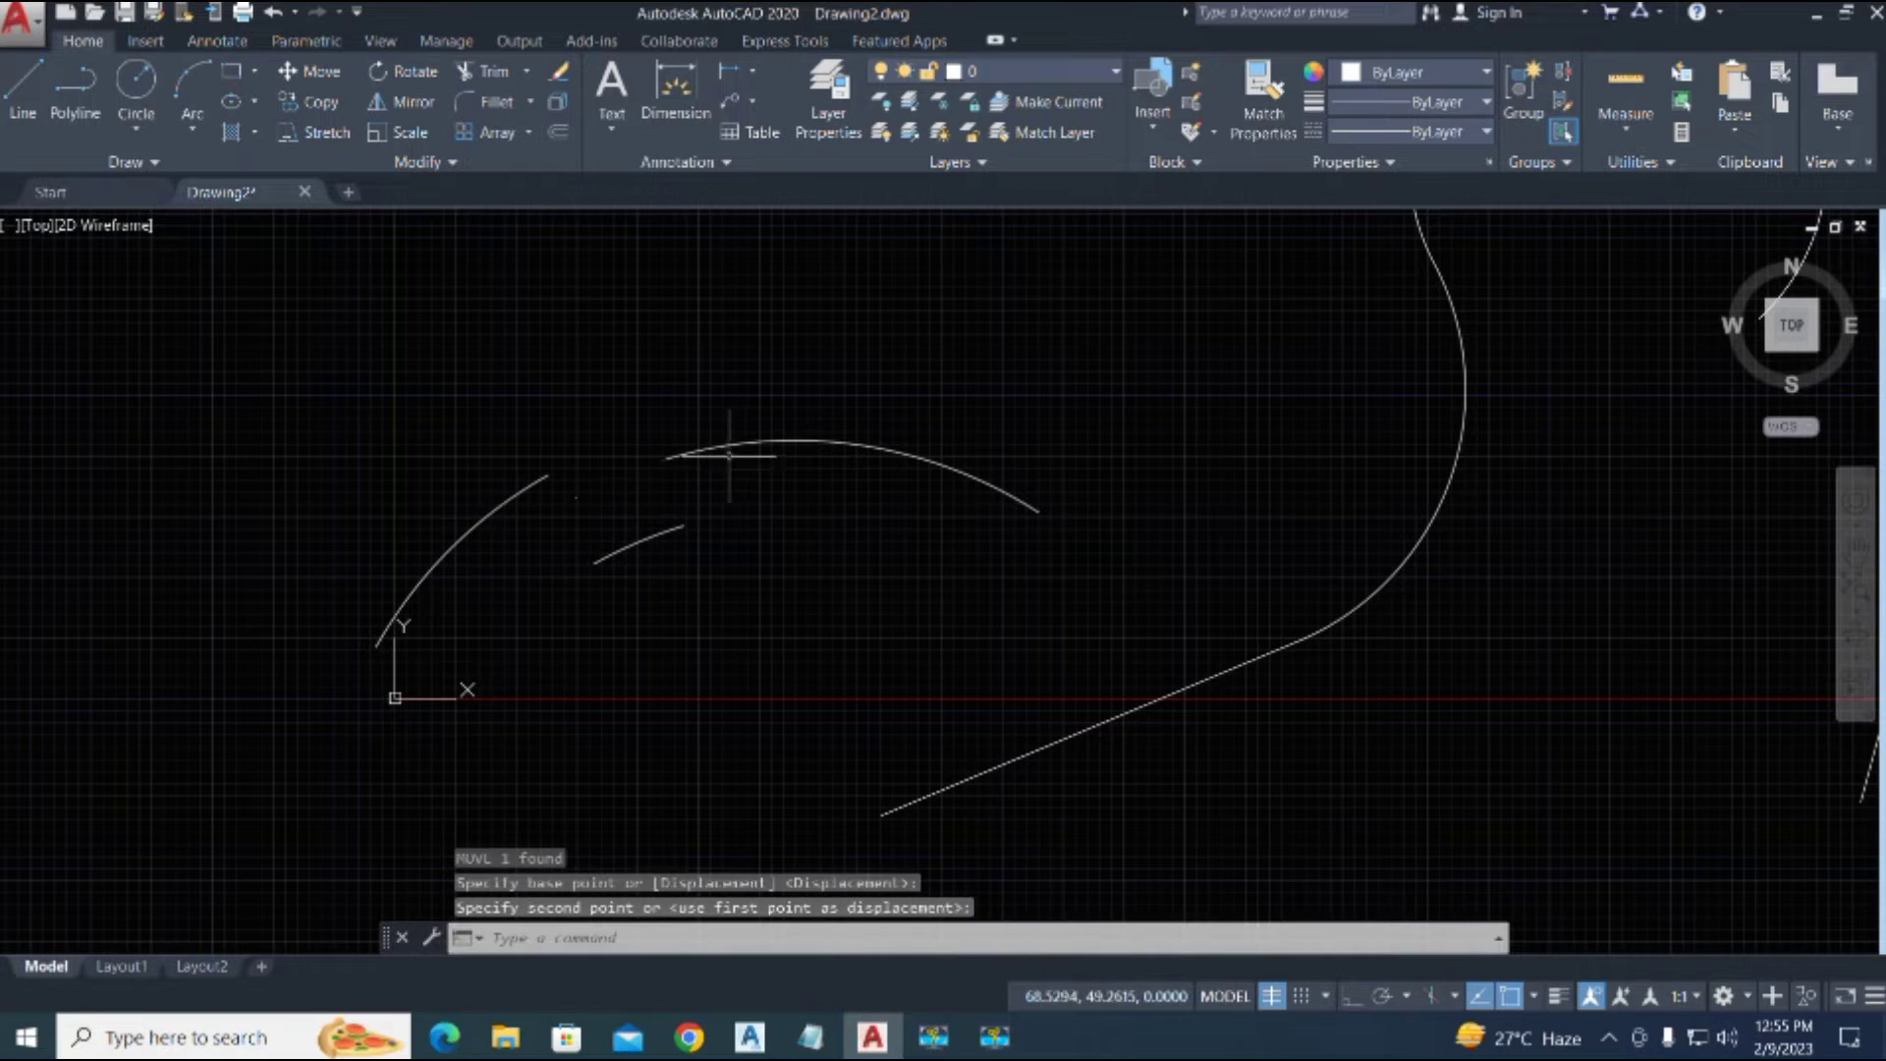
Step: Move the third arc segment up, slightly above the original curve
click(731, 447)
key(space)
click(772, 474)
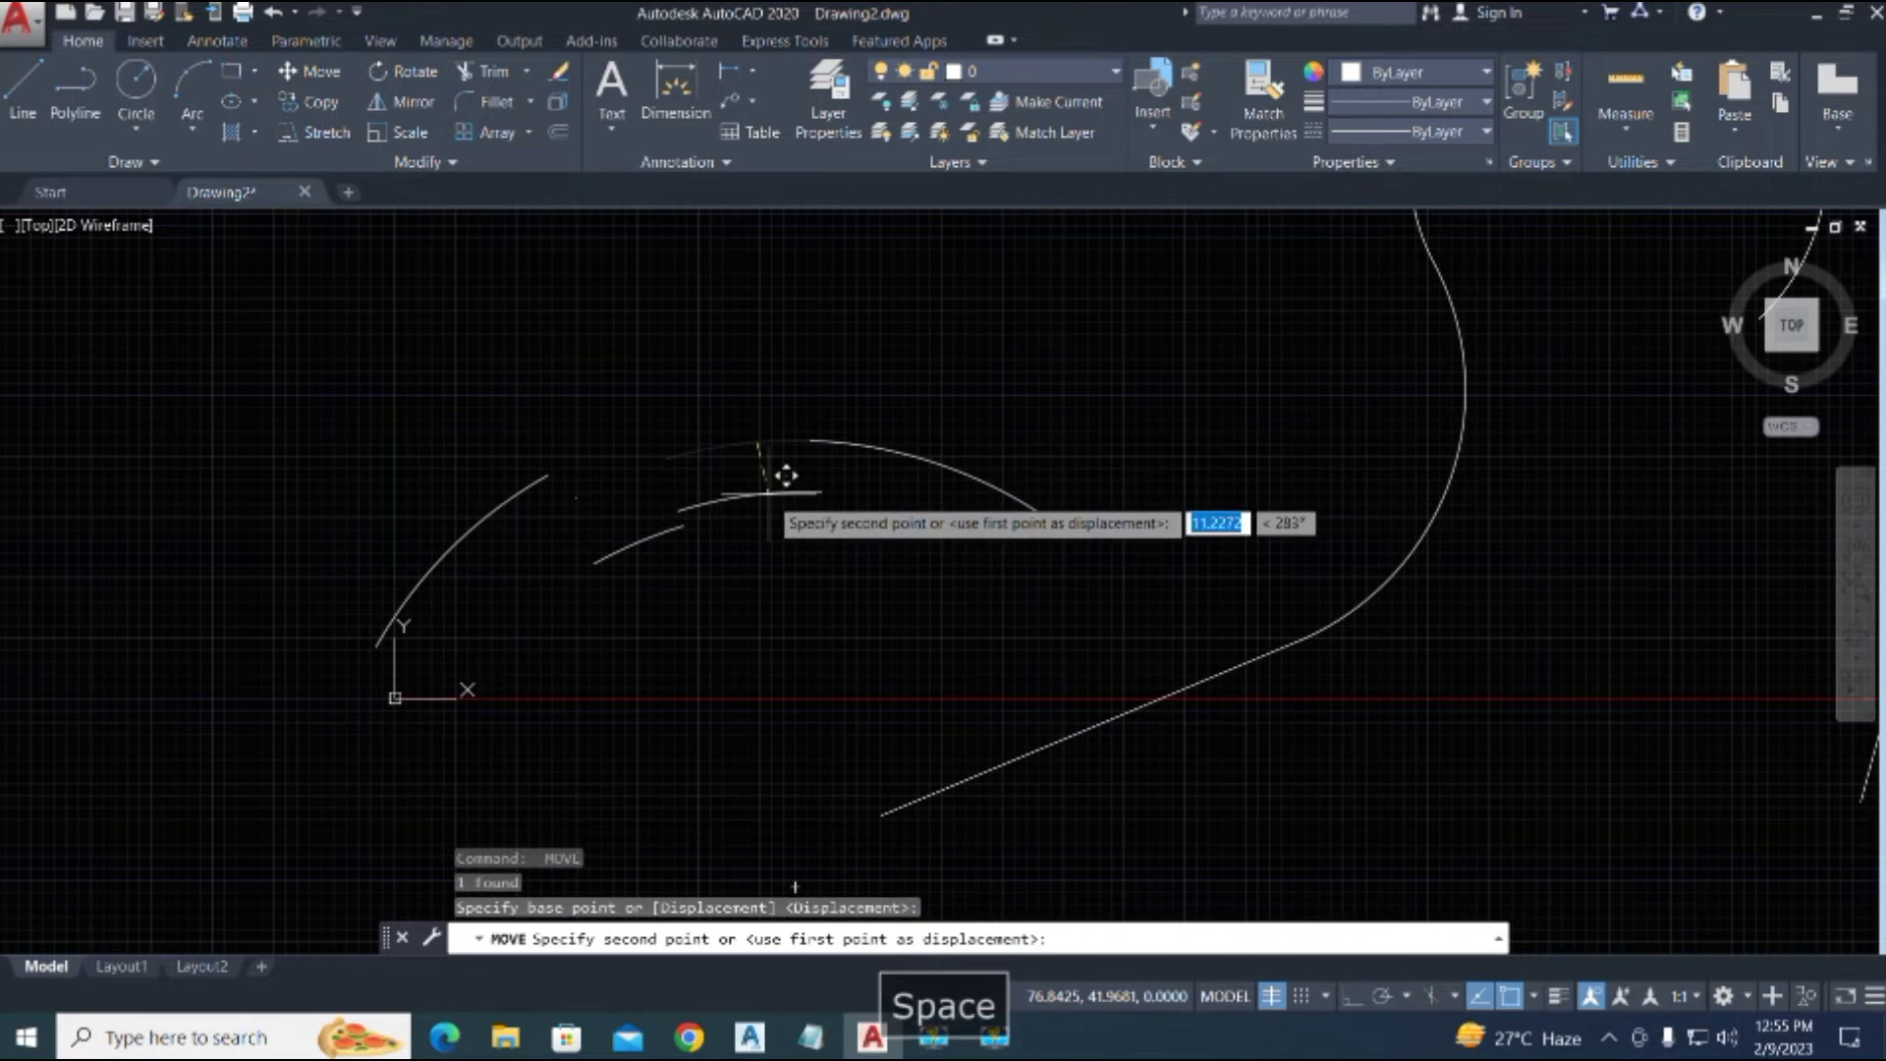
click(753, 441)
Step: Examine the separated arc pieces, highlighting the last segment to check its extent, and clear the selection
scroll(554, 503, up, 3)
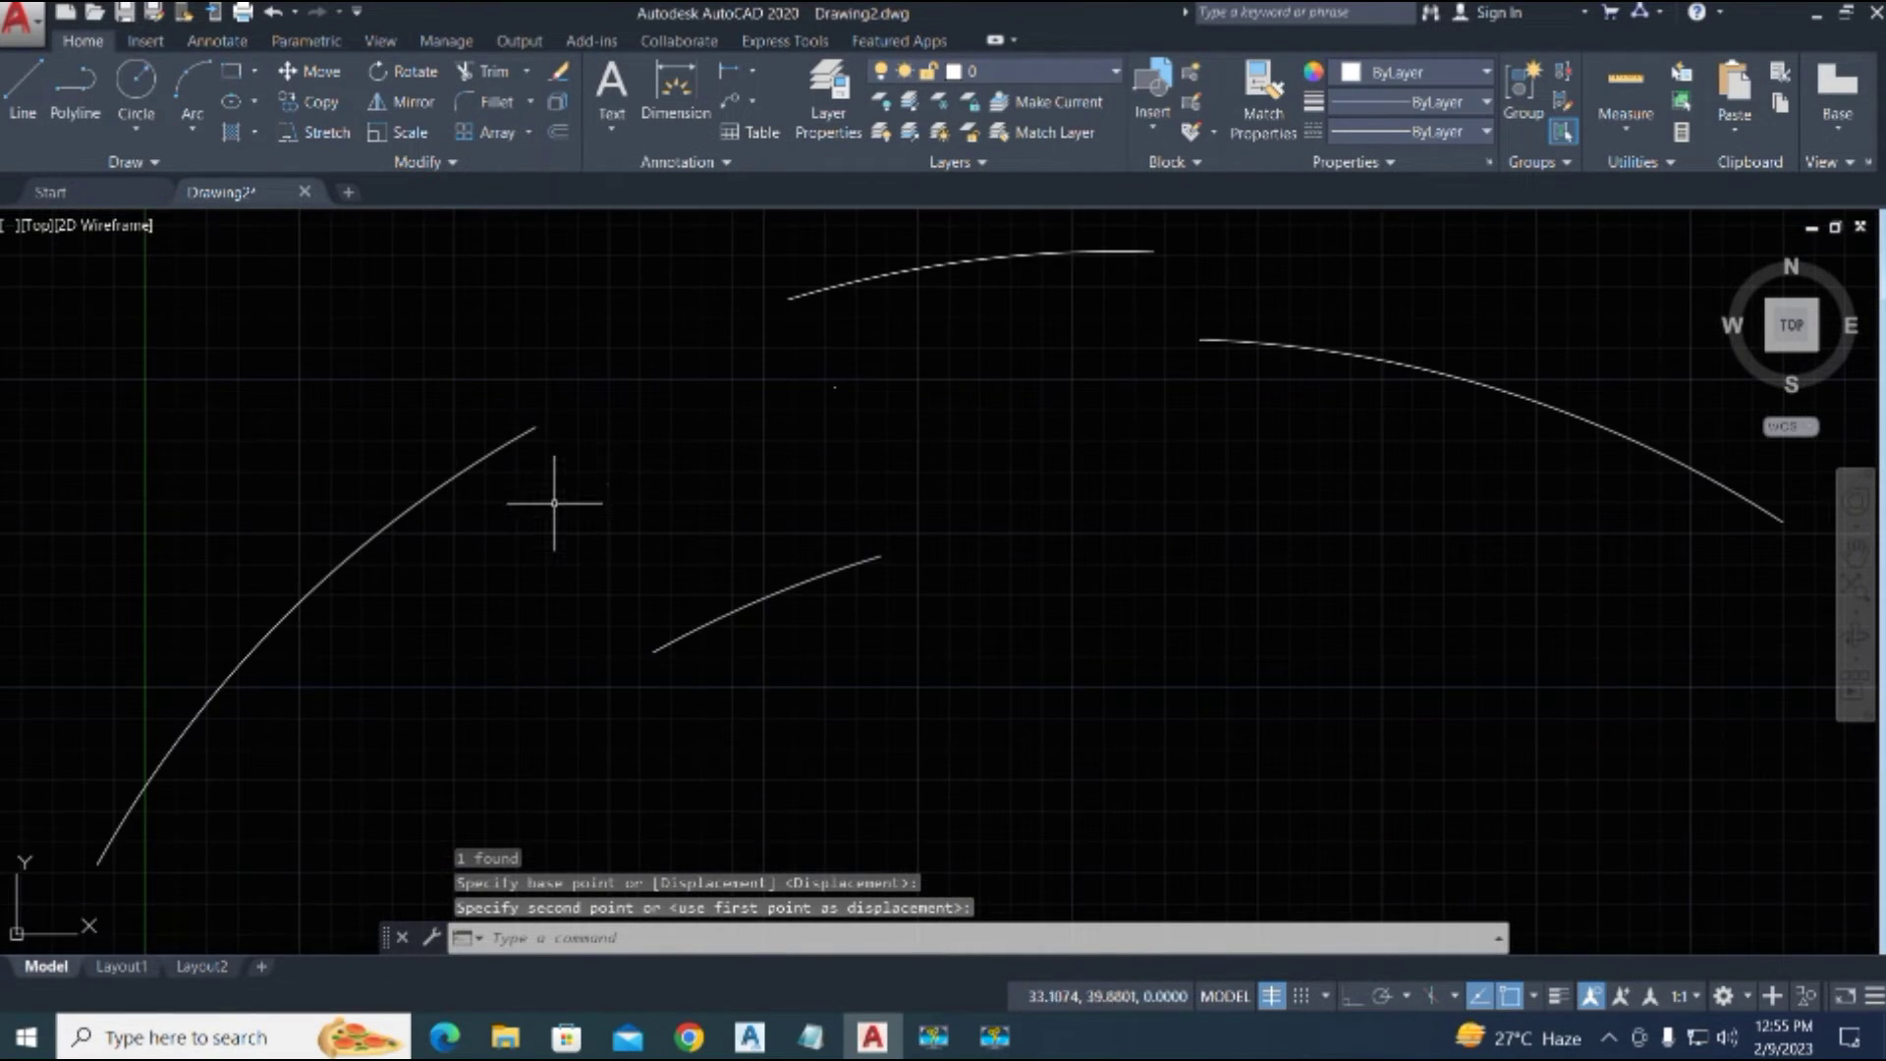
scroll(616, 489, down, 3)
click(918, 441)
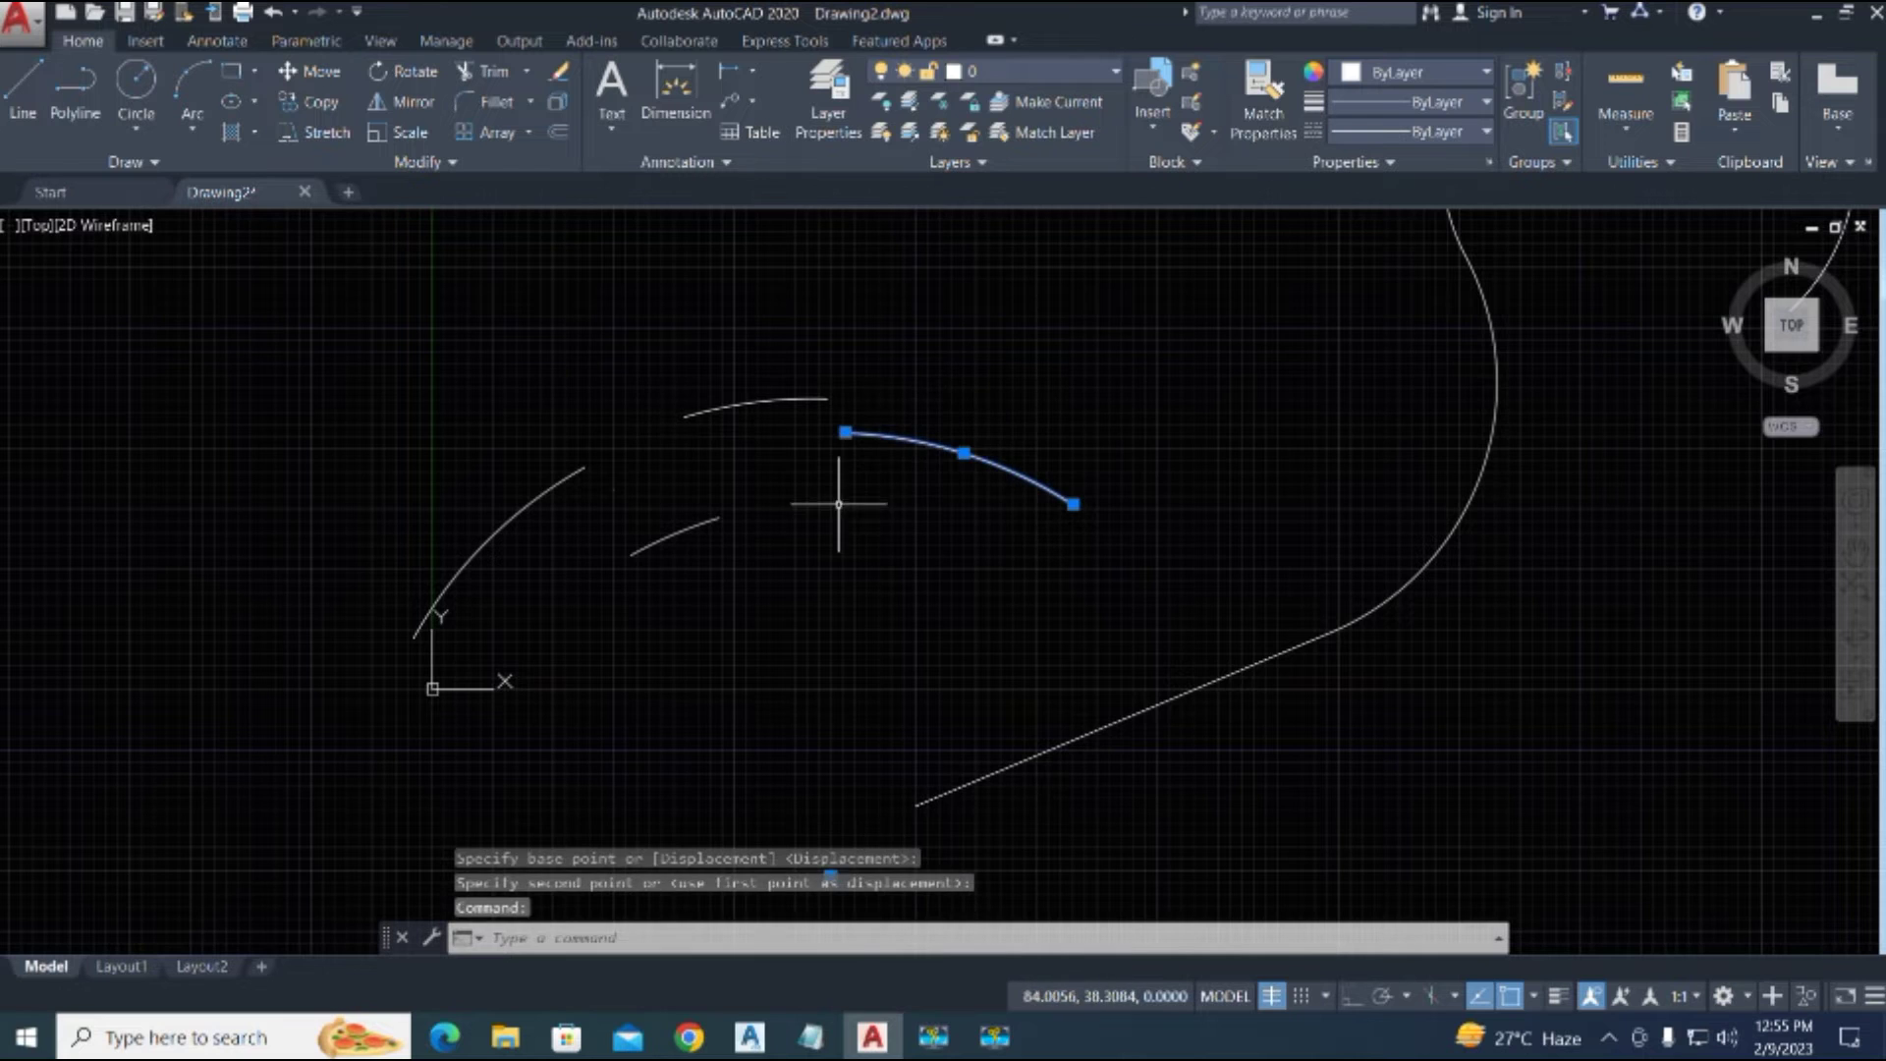
middle_drag(839, 504, 910, 519)
scroll(586, 603, up, 2)
middle_drag(586, 603, 555, 641)
key(Escape)
key(Escape)
Step: List the properties of the first arc segment, nearest the origin, and check its length
text(l)
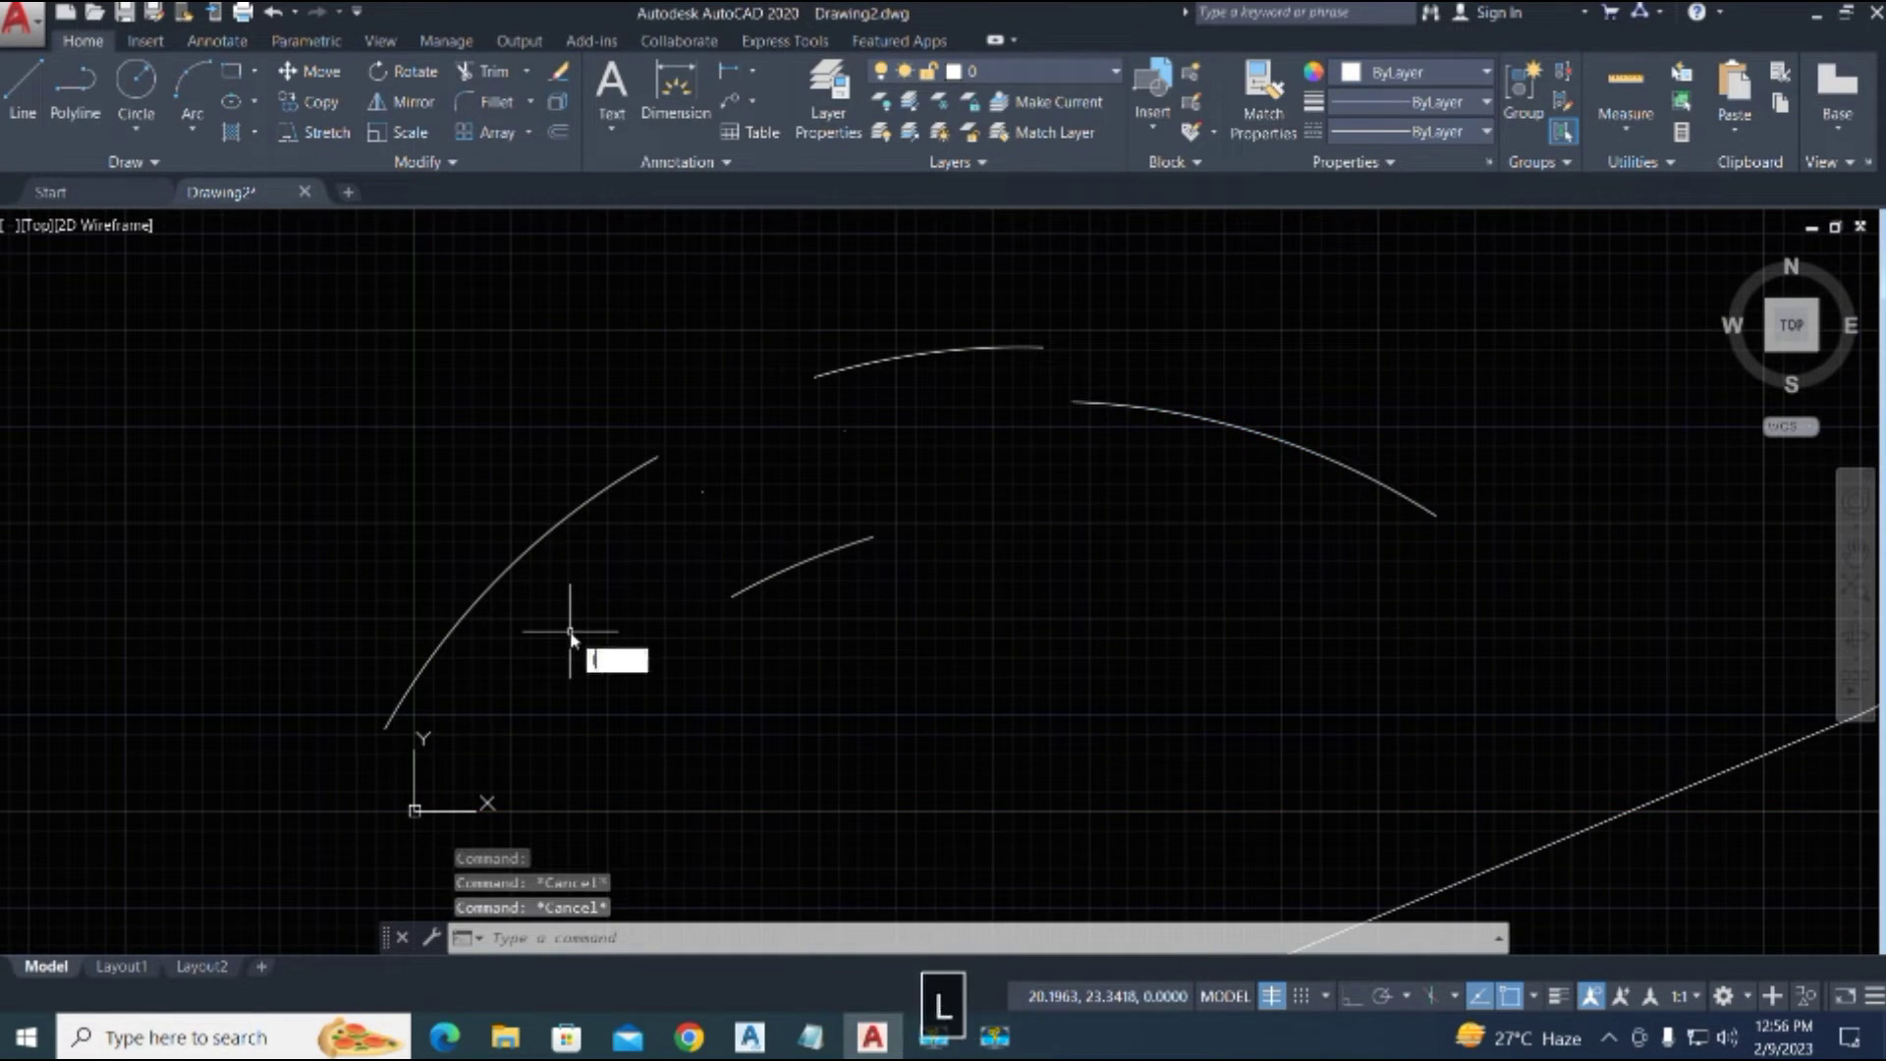
text(i)
key(space)
click(543, 534)
key(space)
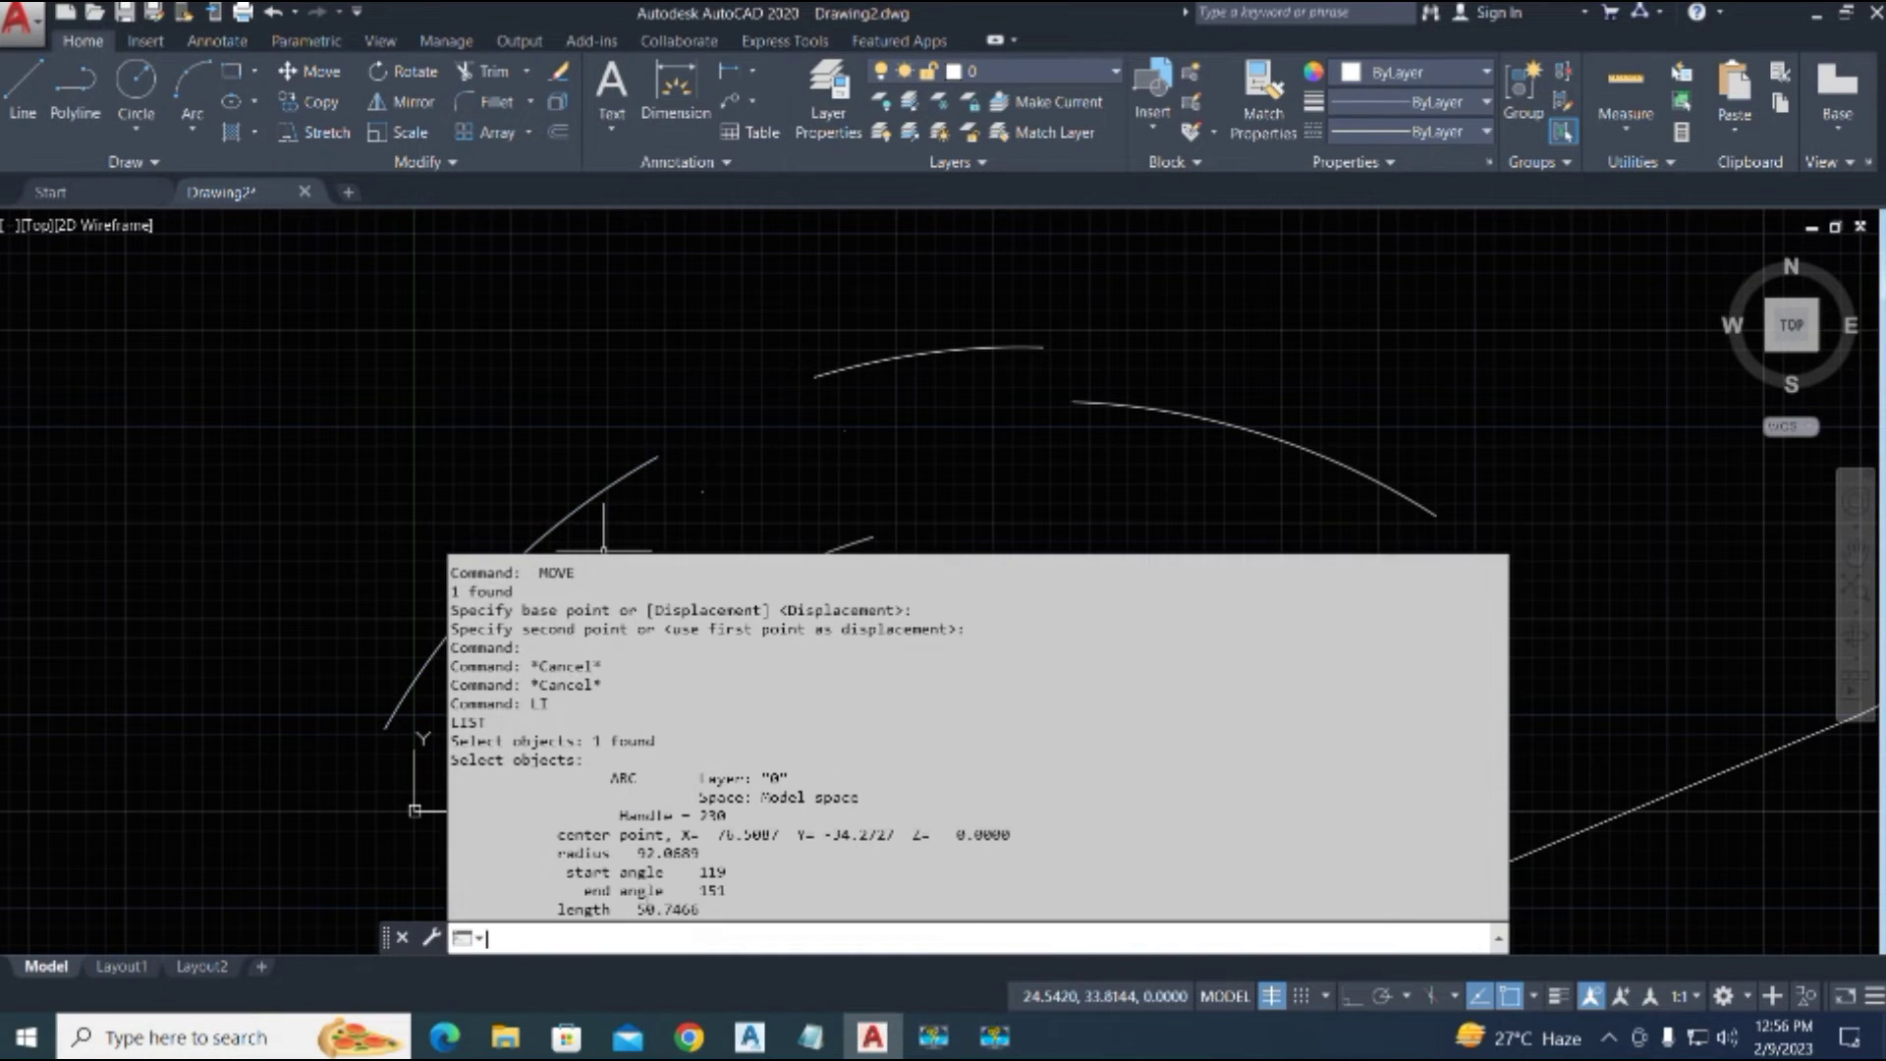
drag(637, 909, 656, 912)
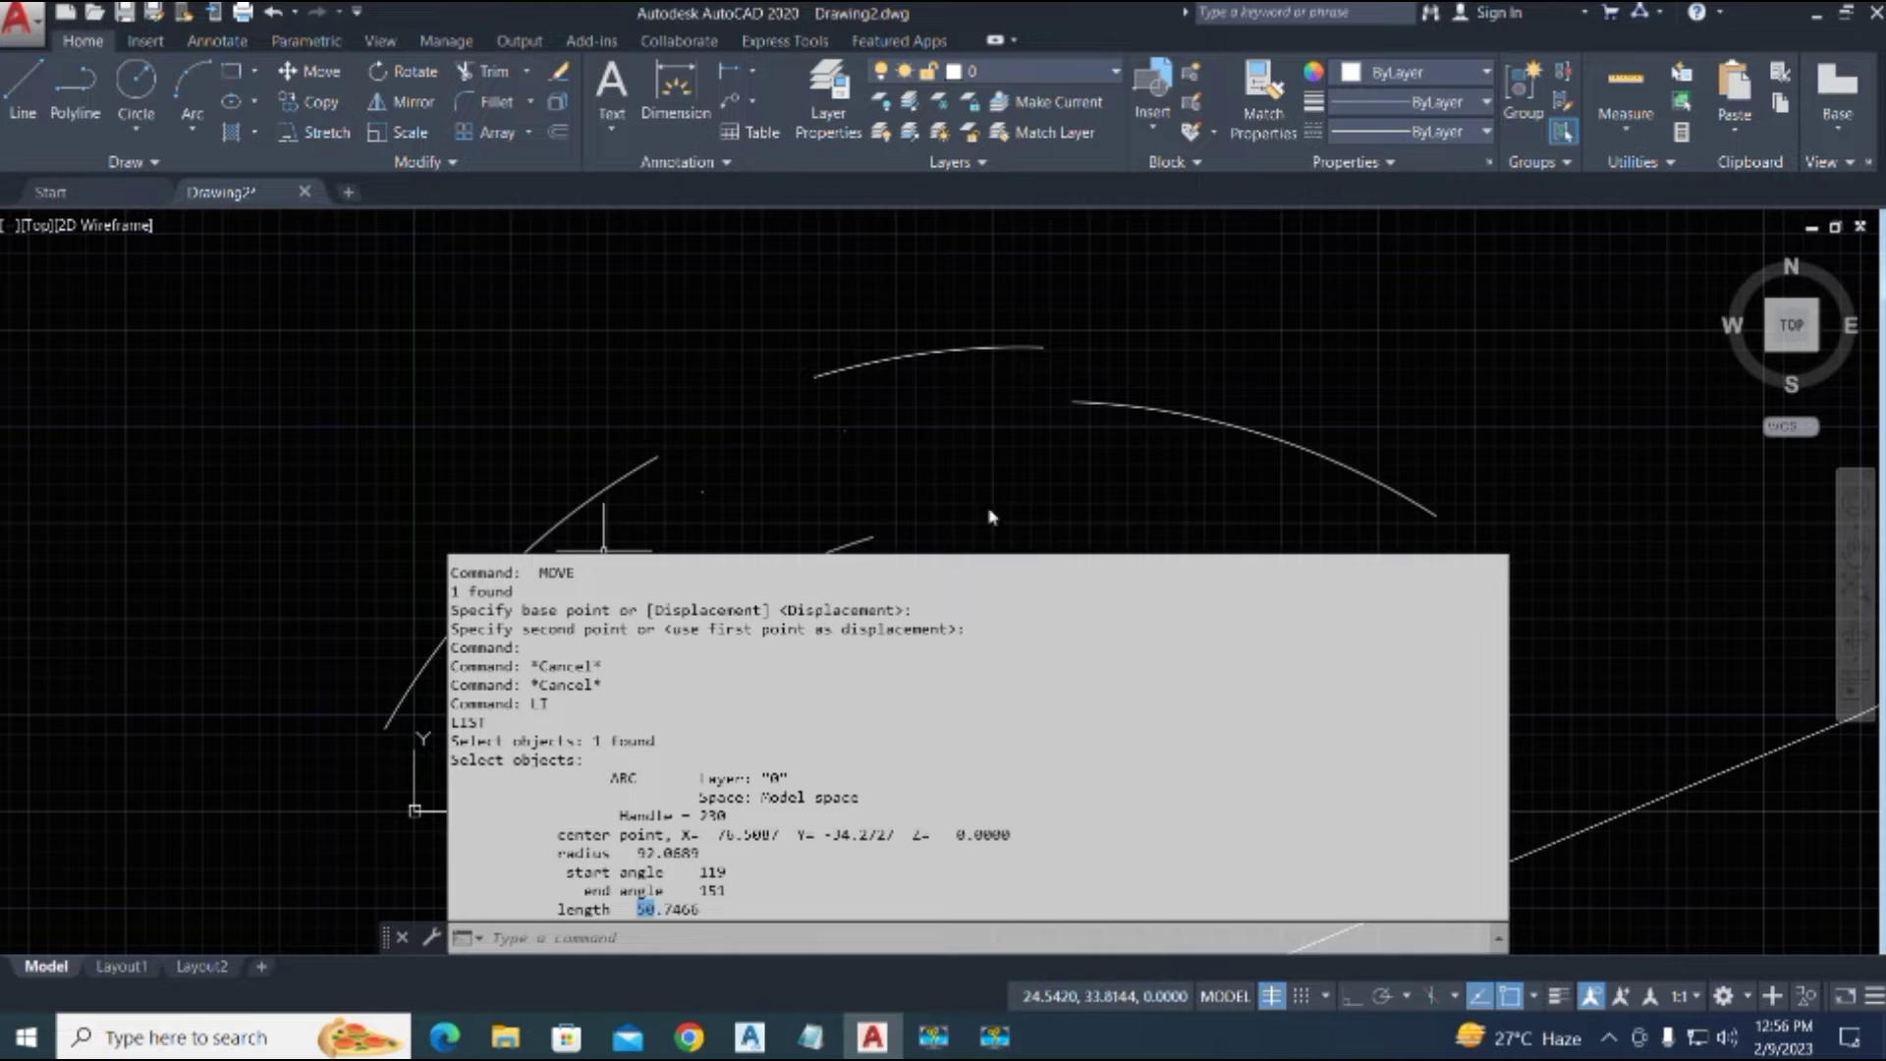
key(F2)
Step: List the properties of the open polyline beside the arc pieces and check its total length
scroll(1128, 639, down, 4)
middle_drag(908, 664, 807, 649)
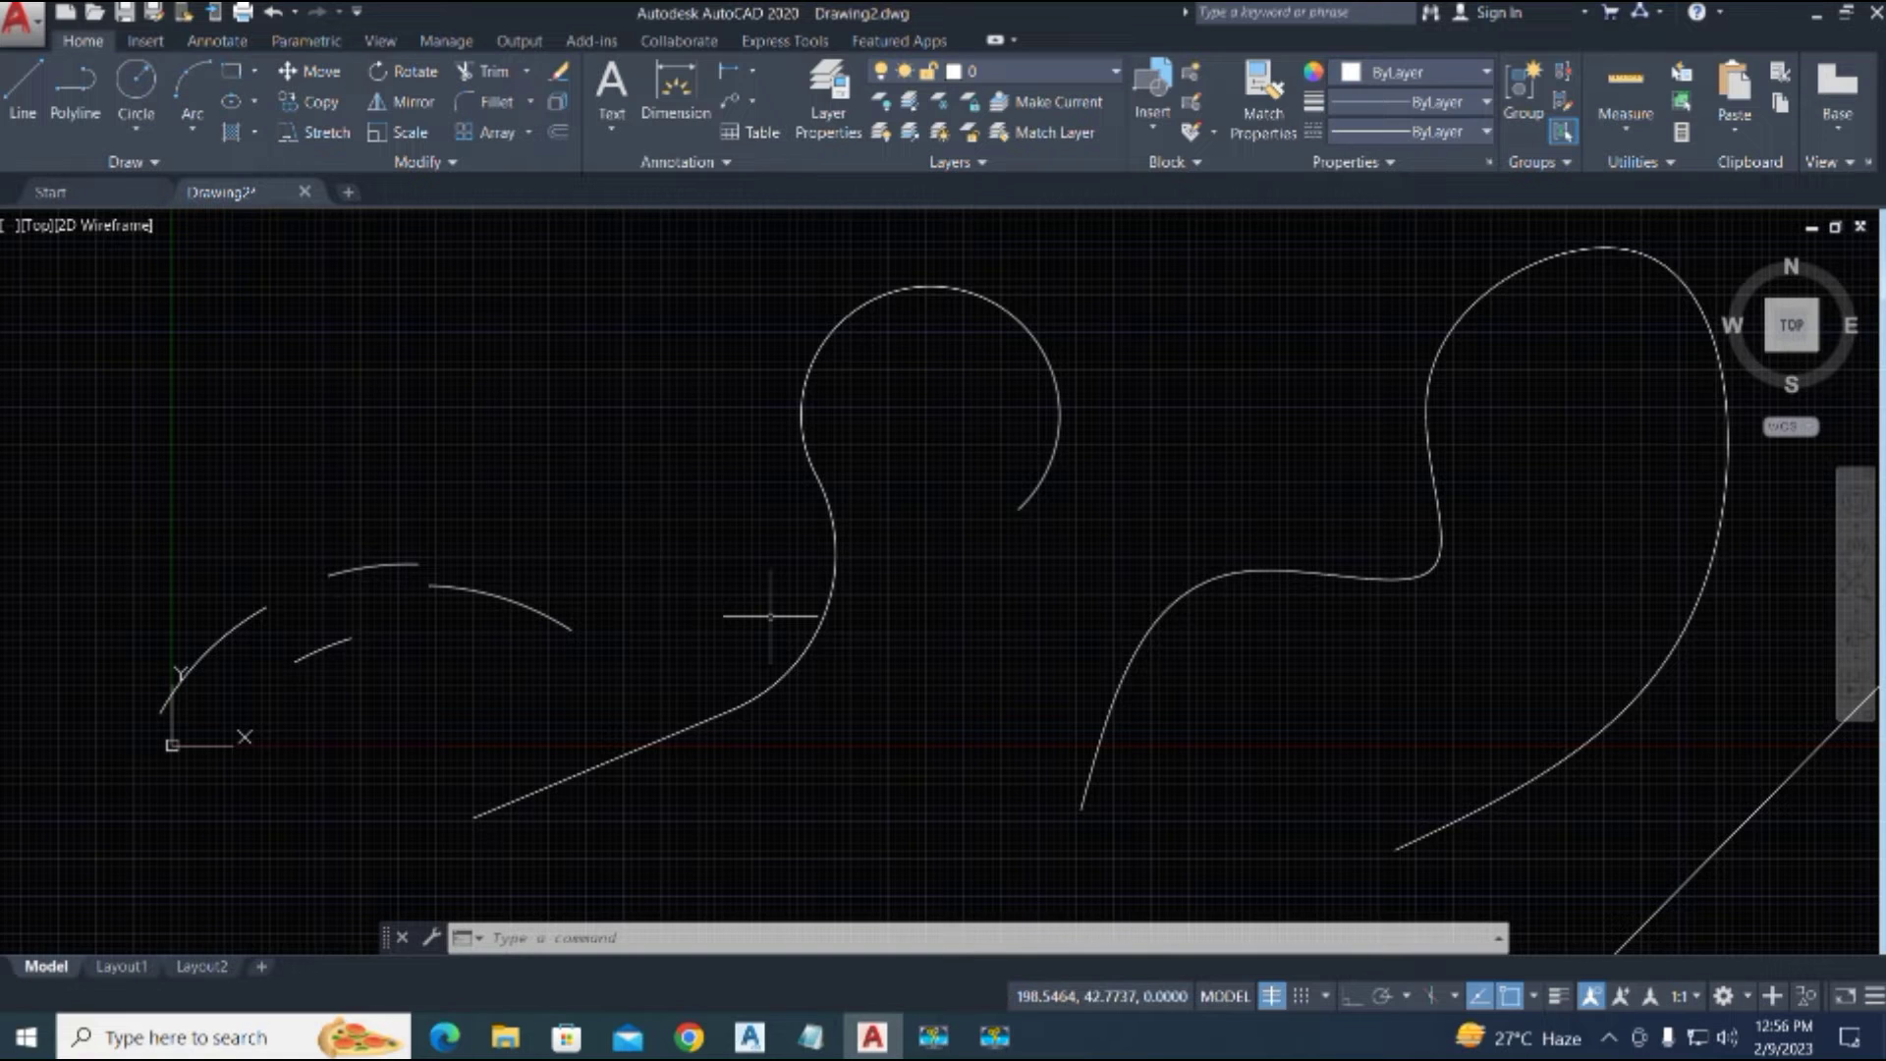
click(836, 558)
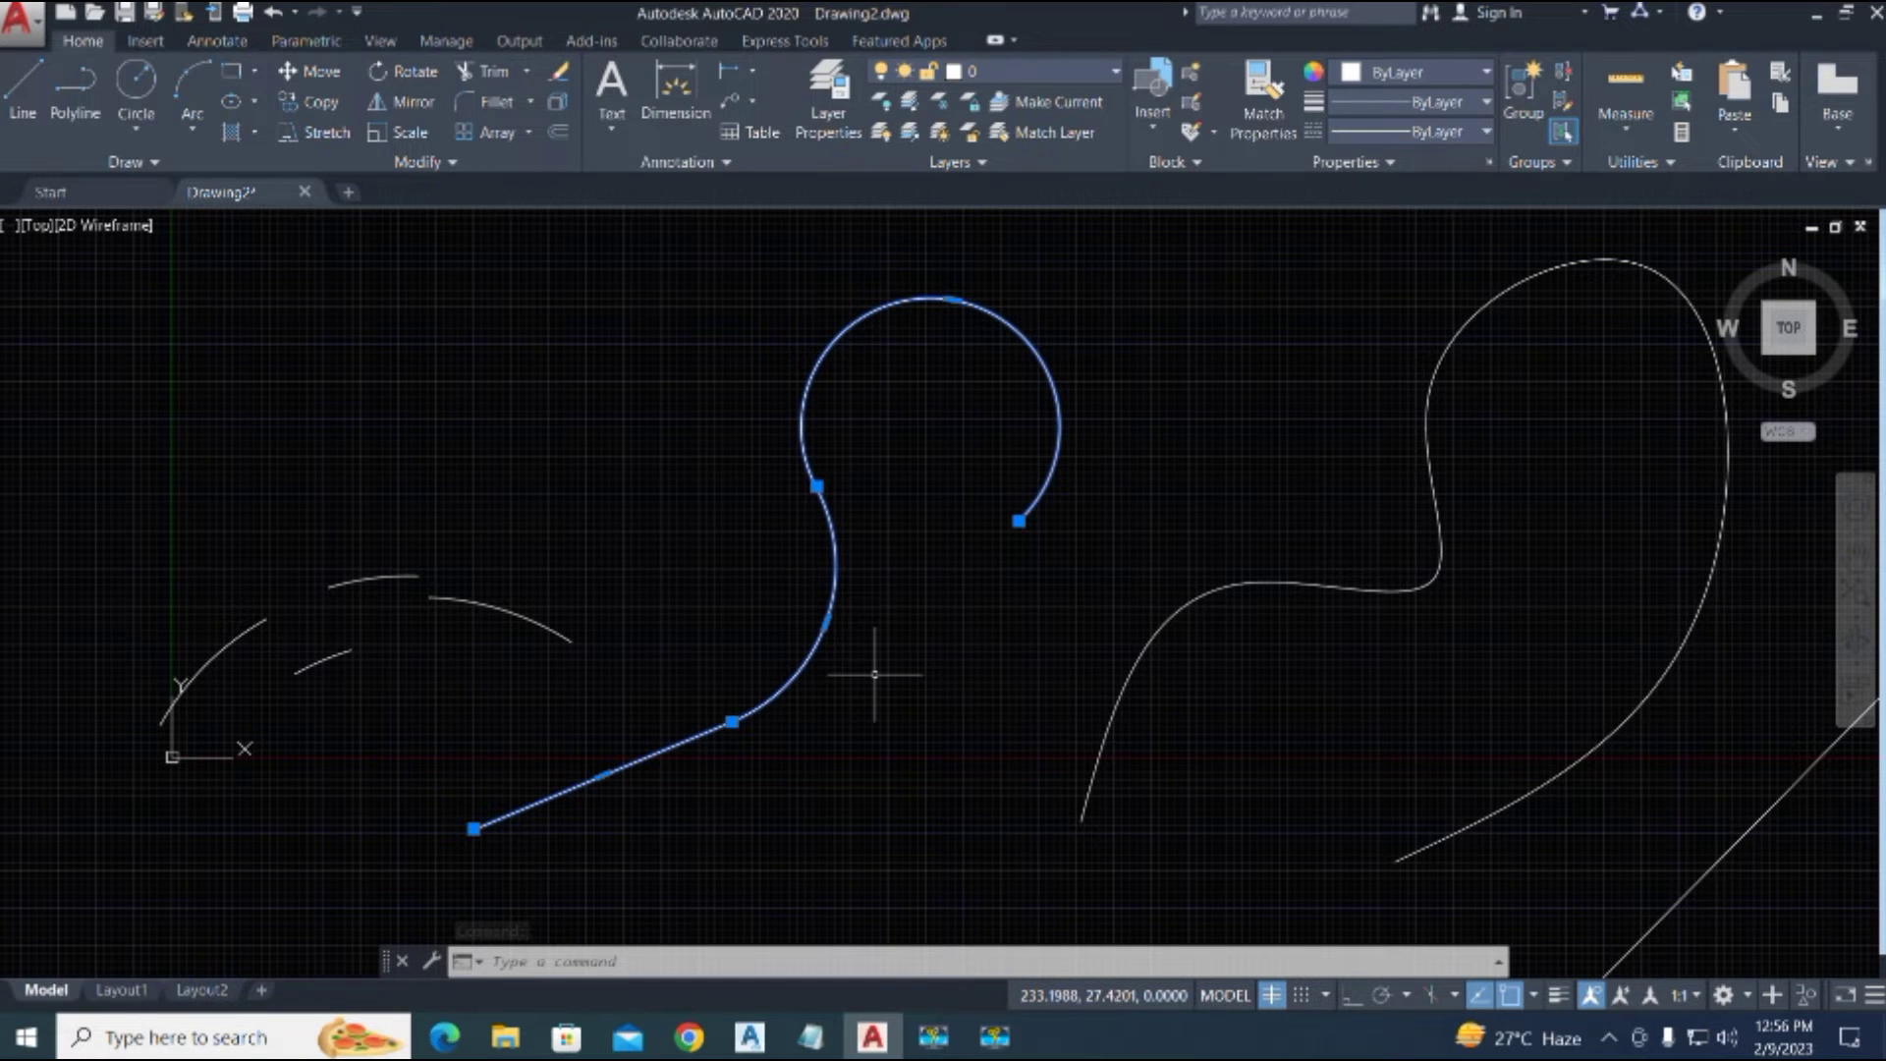
text(li)
key(space)
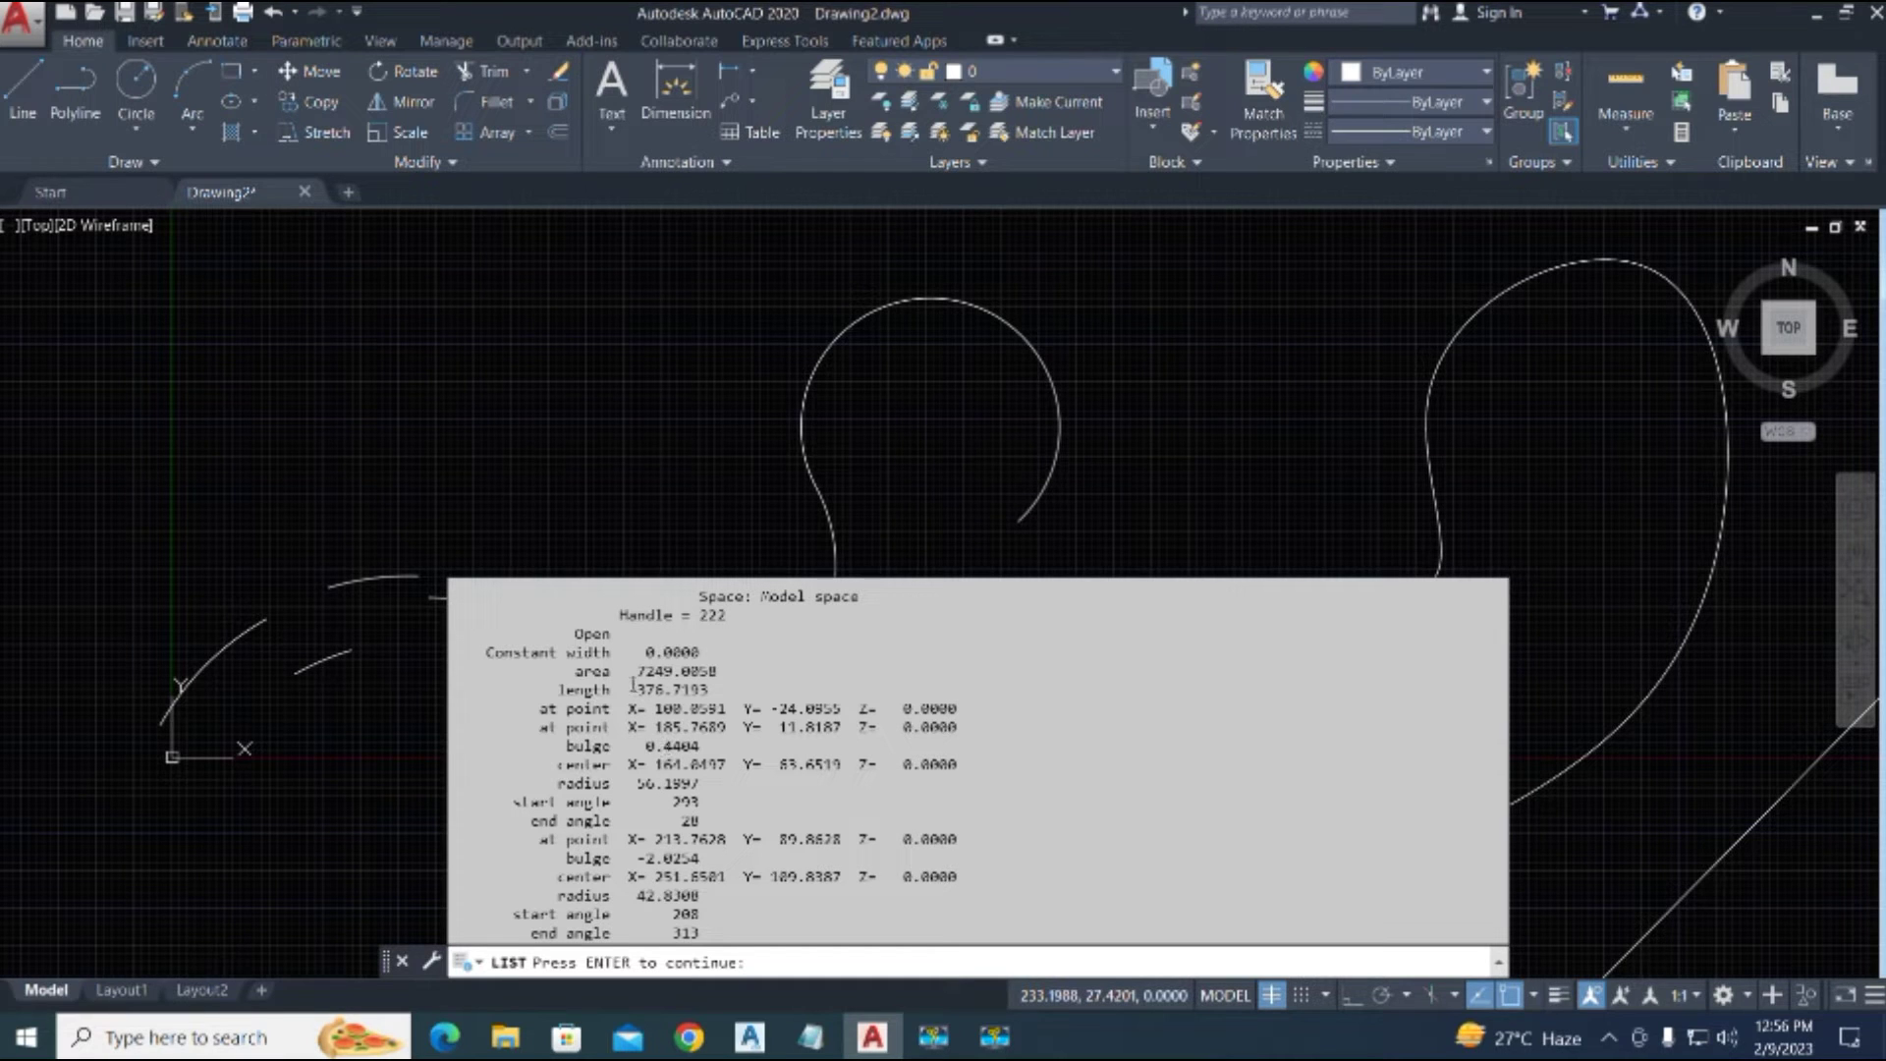
key(Return)
drag(635, 688, 762, 689)
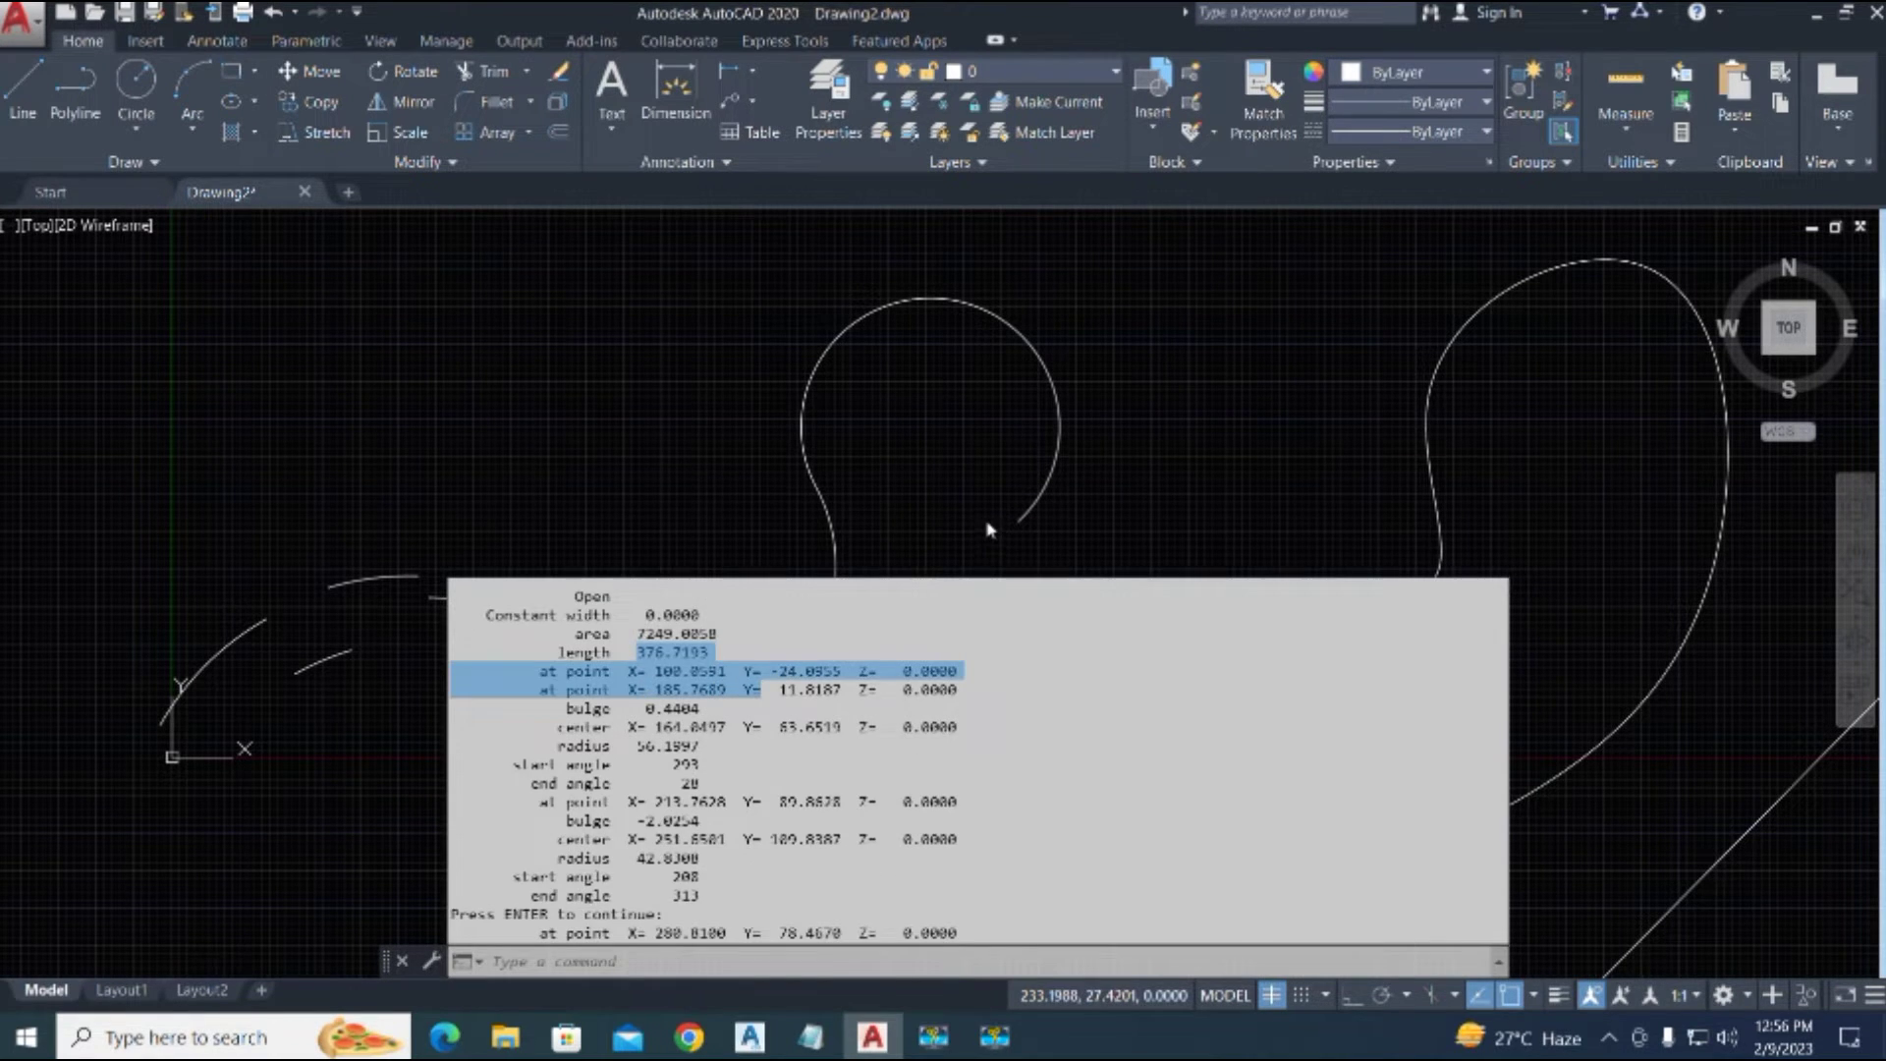
key(Escape)
text(brk)
key(space)
click(818, 660)
key(space)
Step: Break the open polyline with BrkList at stations 100, 150 and 250 from its start
key(space)
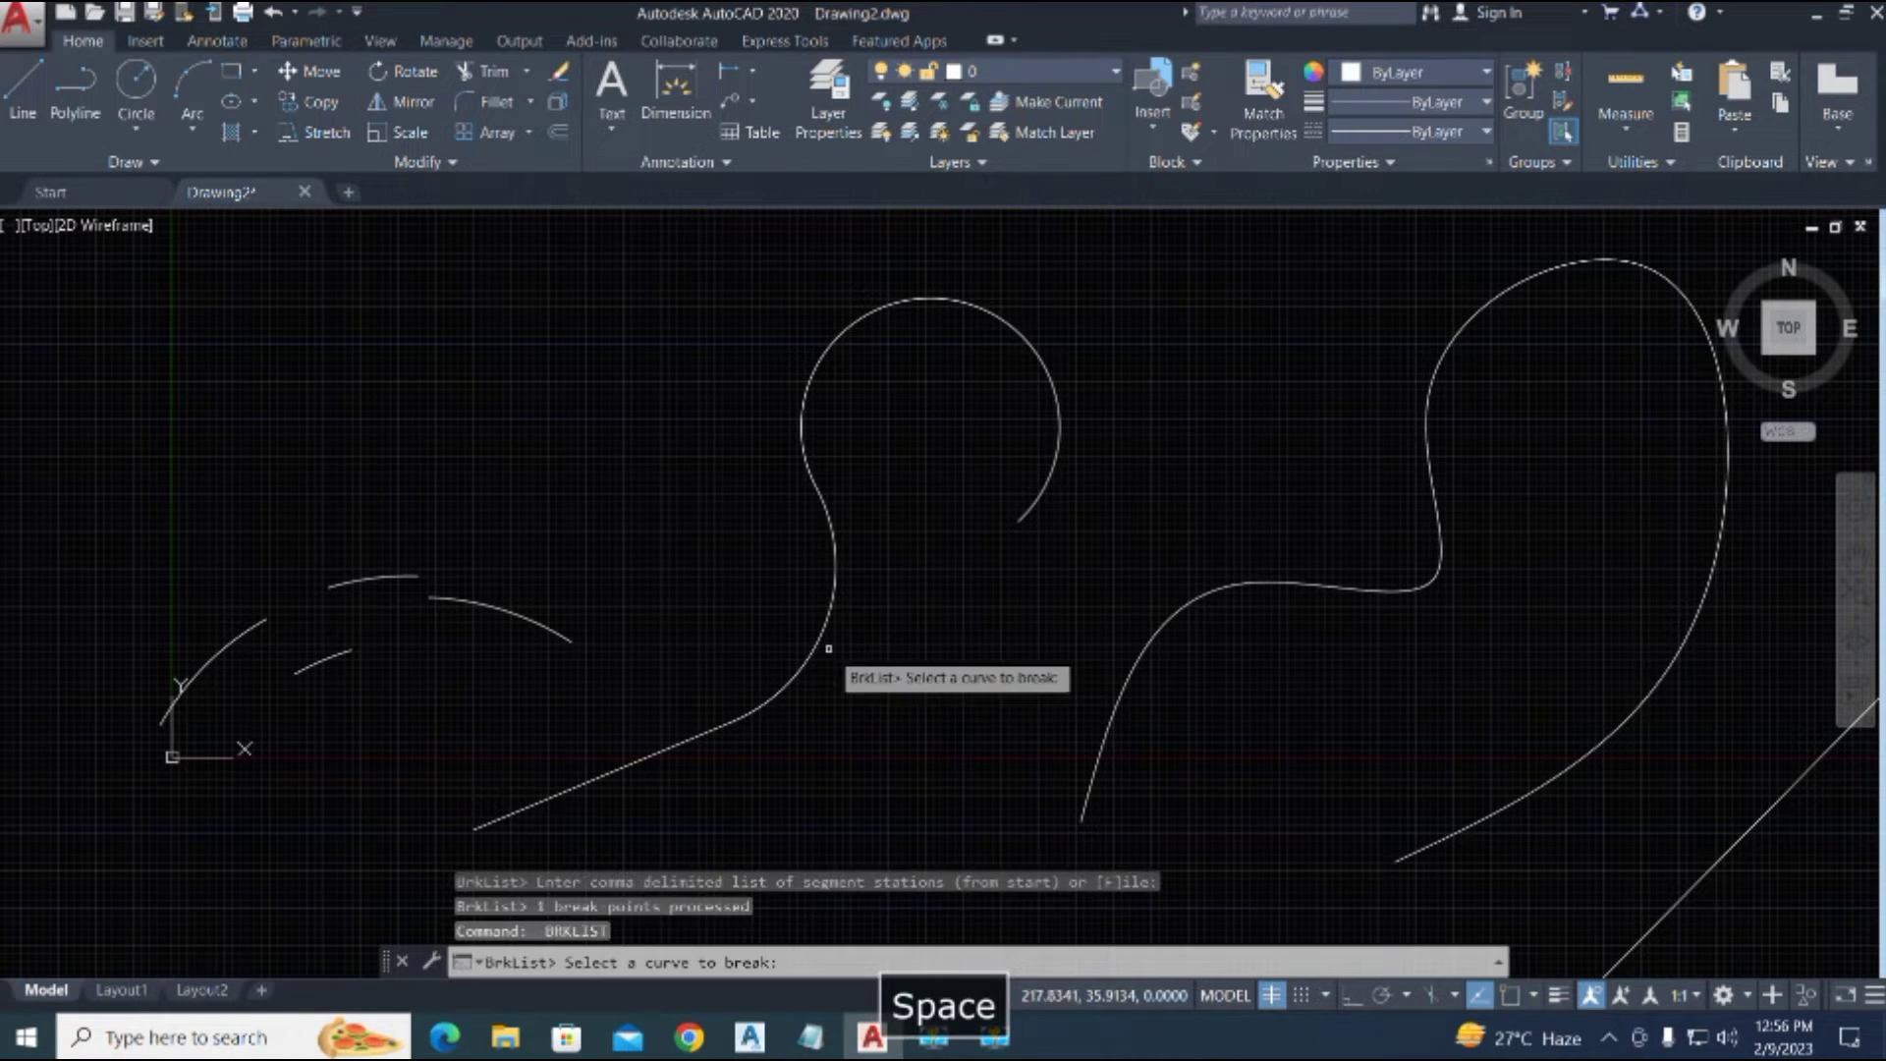
click(828, 648)
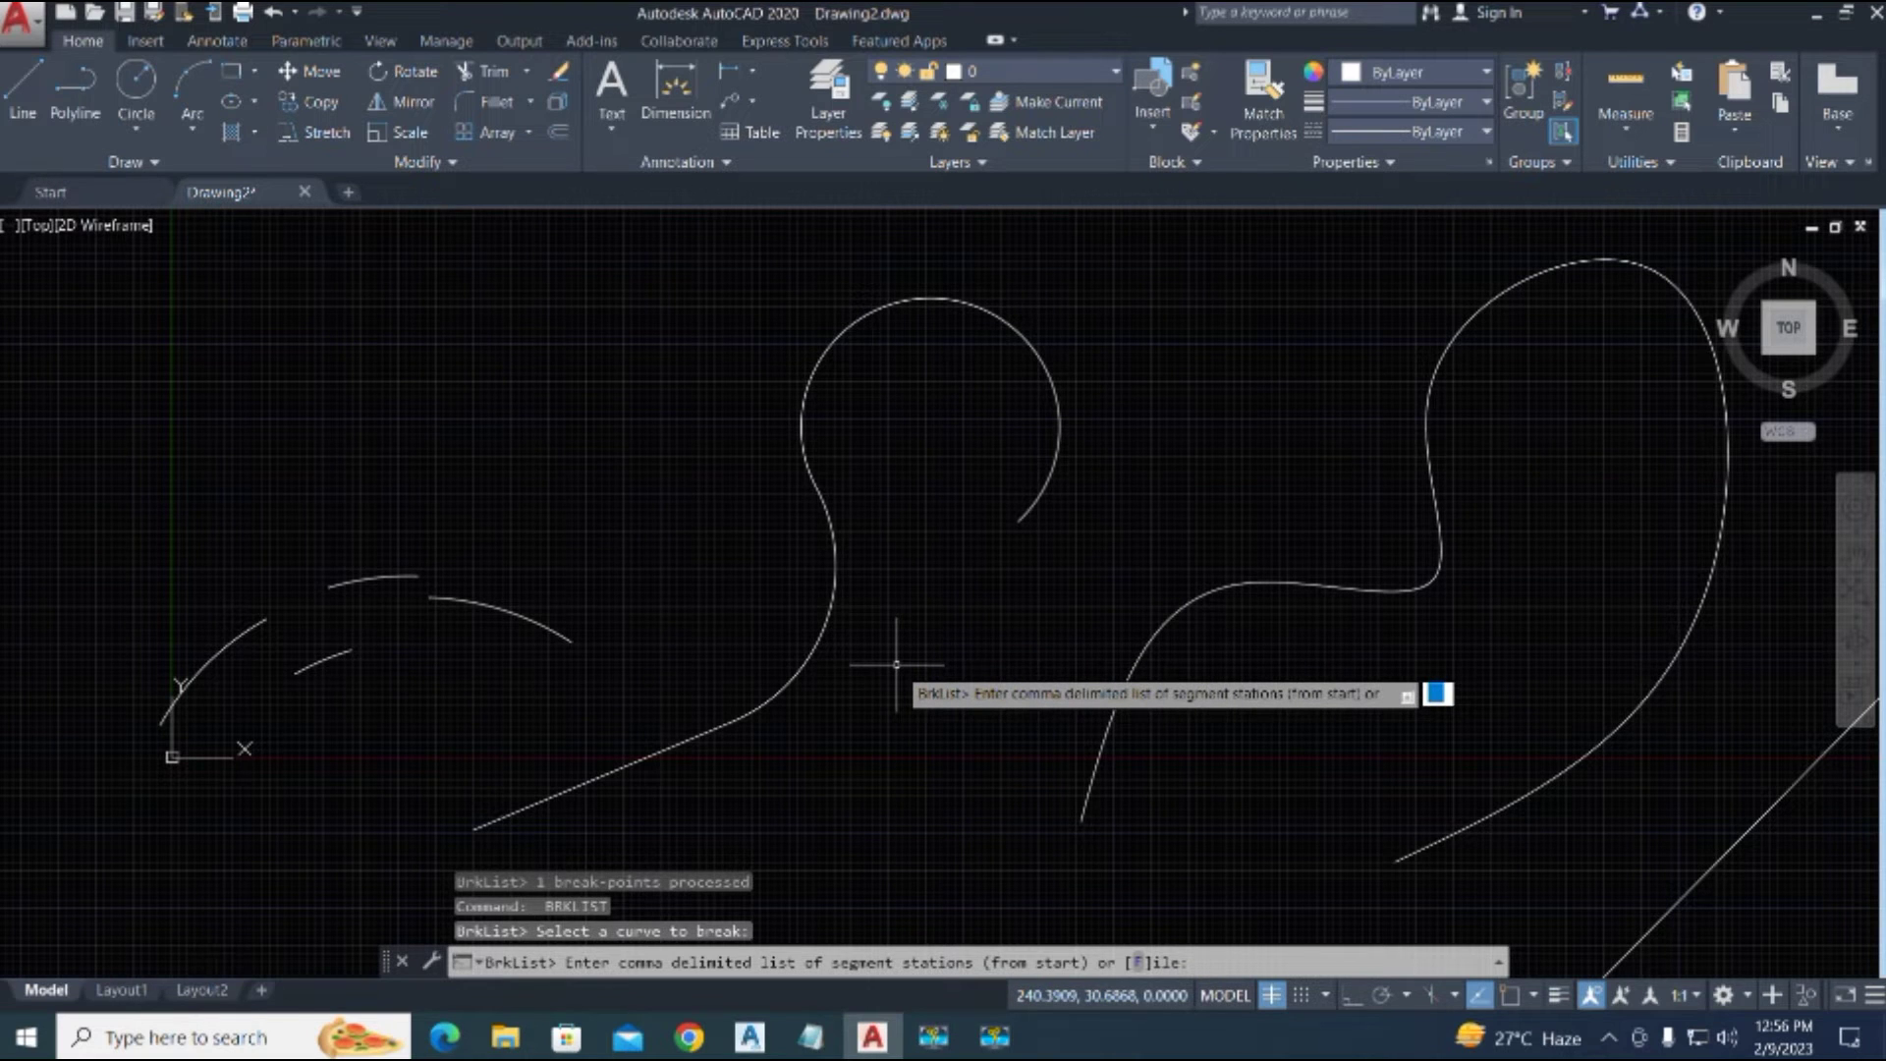
text(100,)
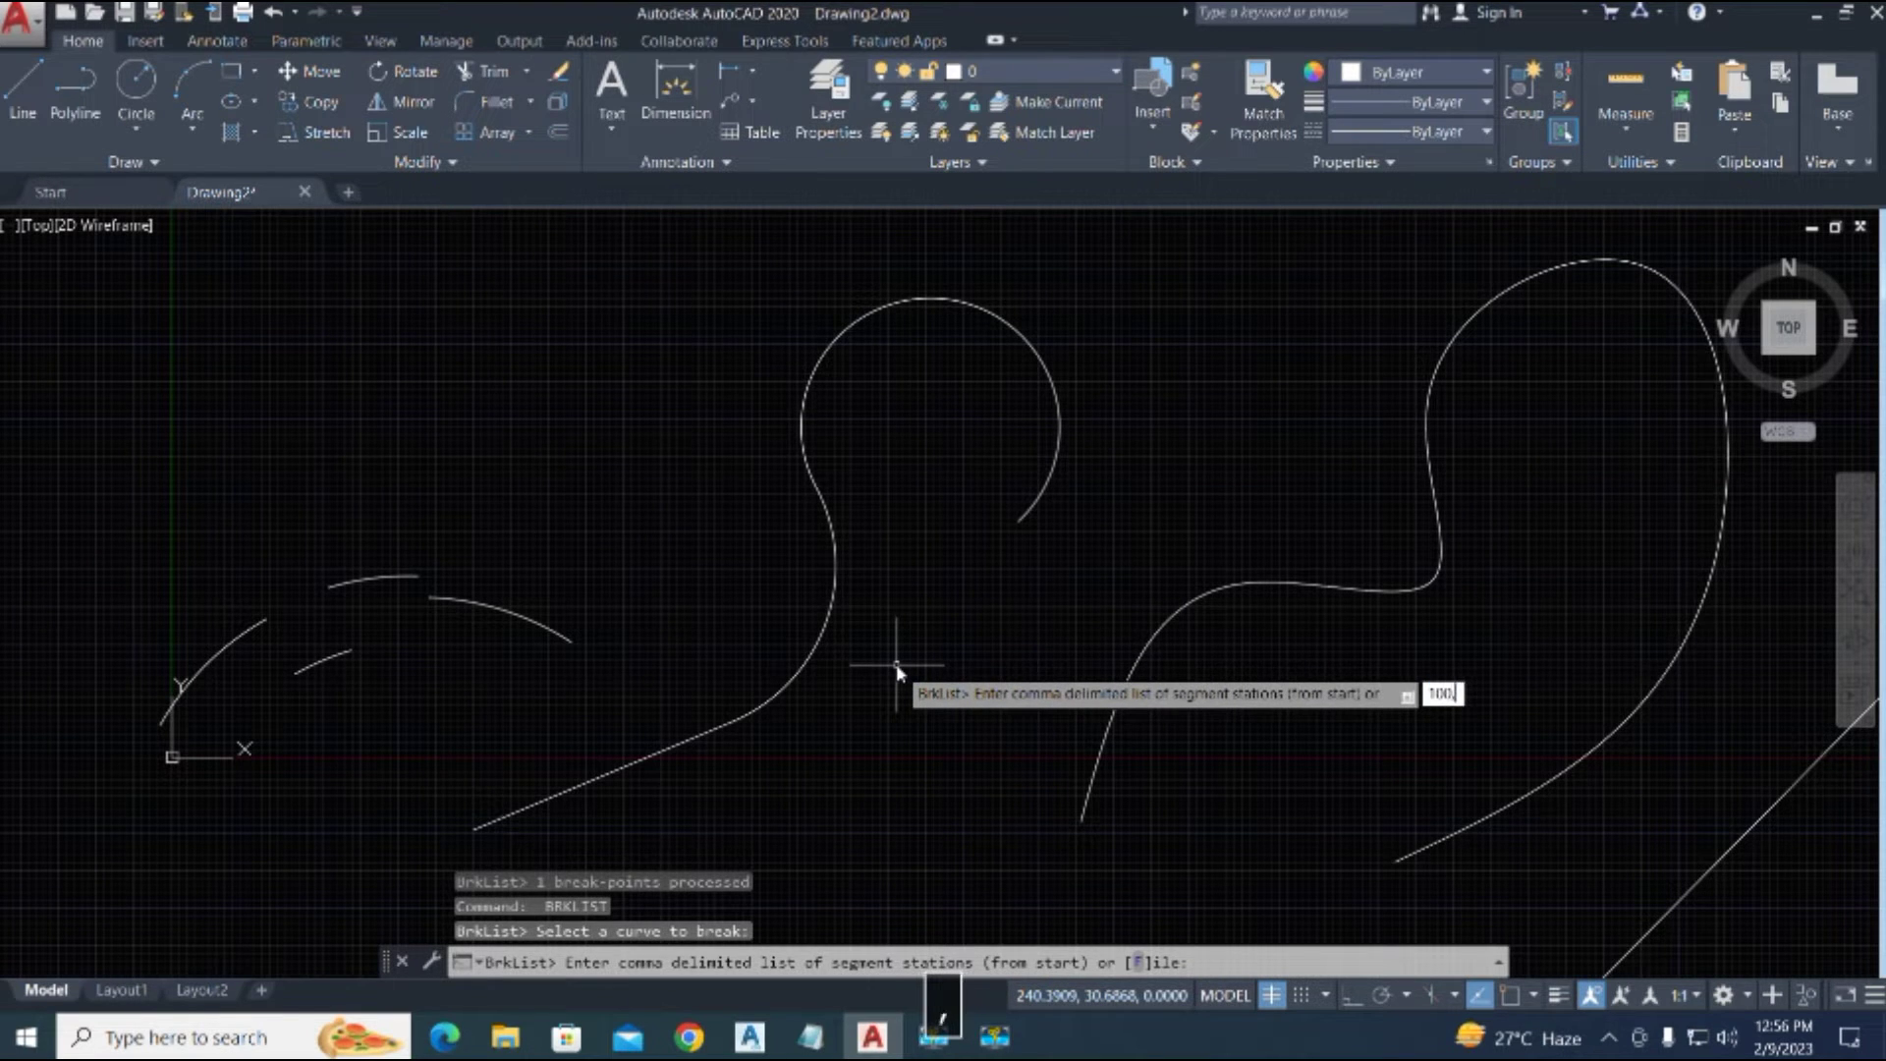
text(50,)
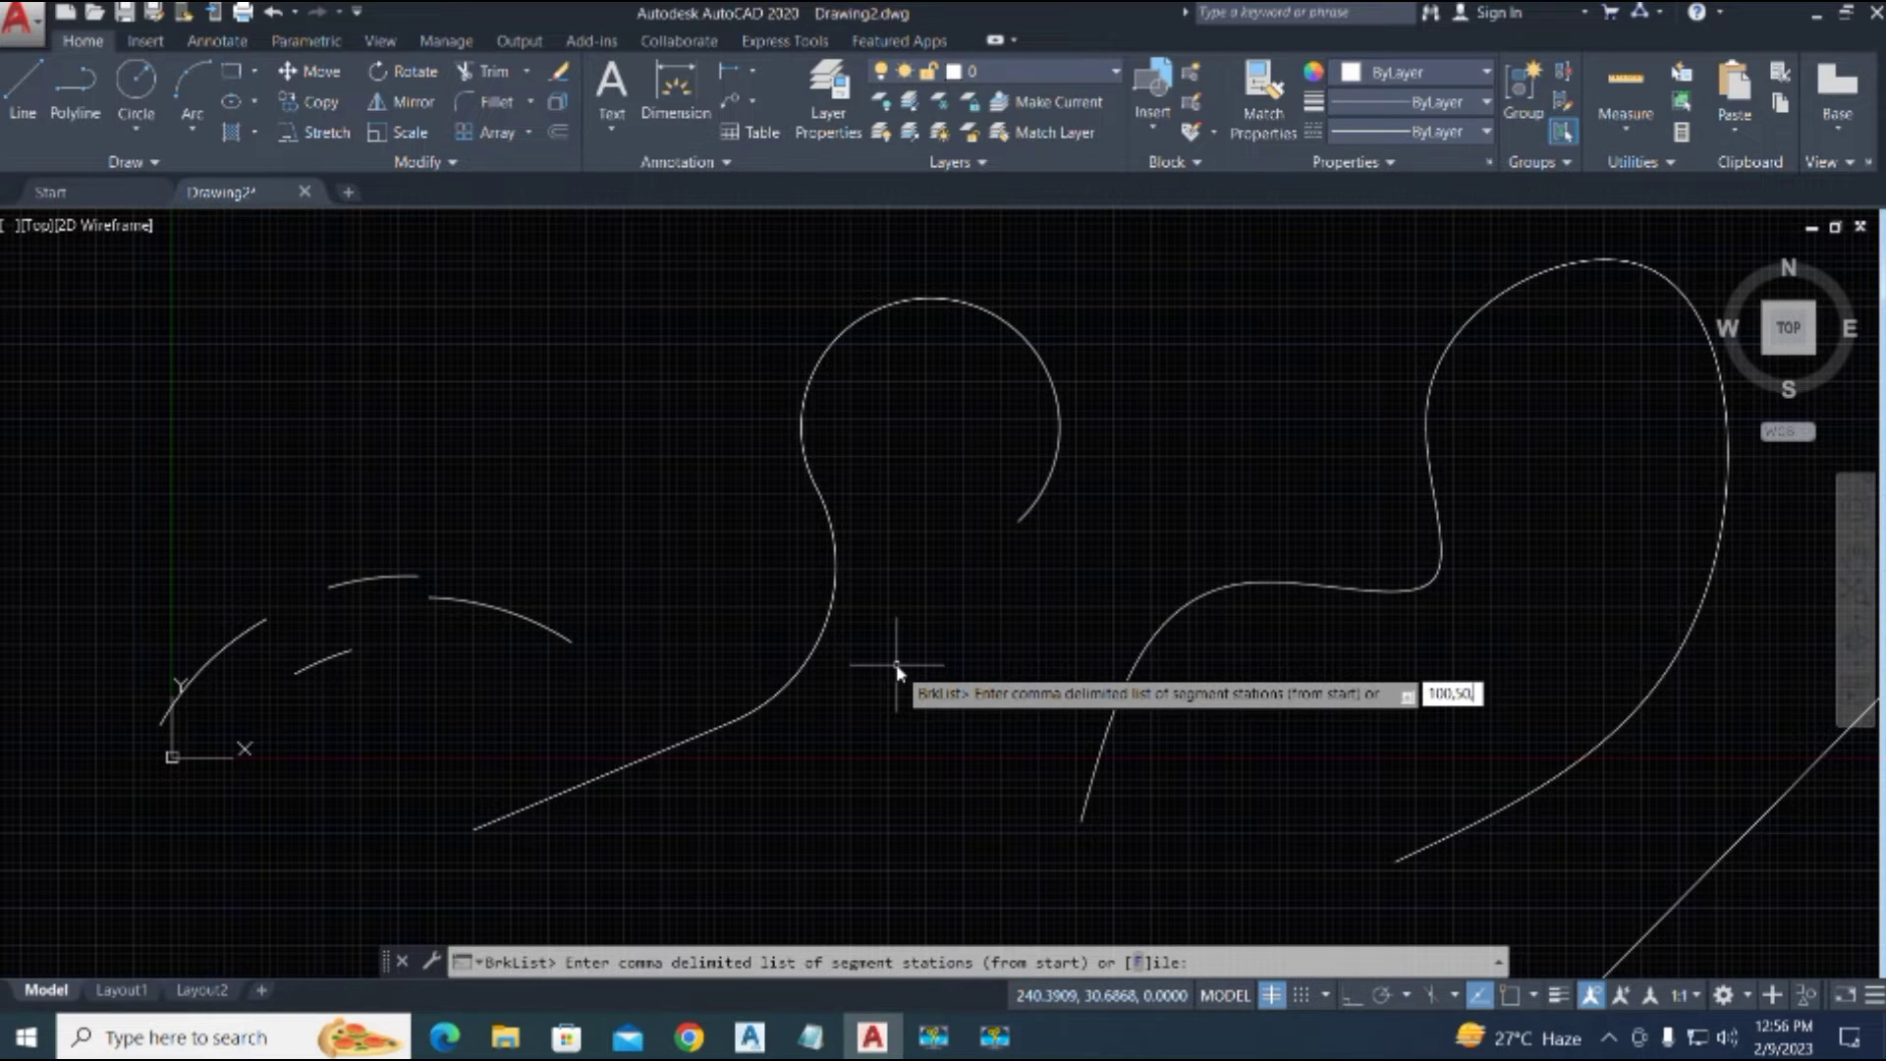
key(BackSpace)
key(BackSpace)
text(150,250)
key(Return)
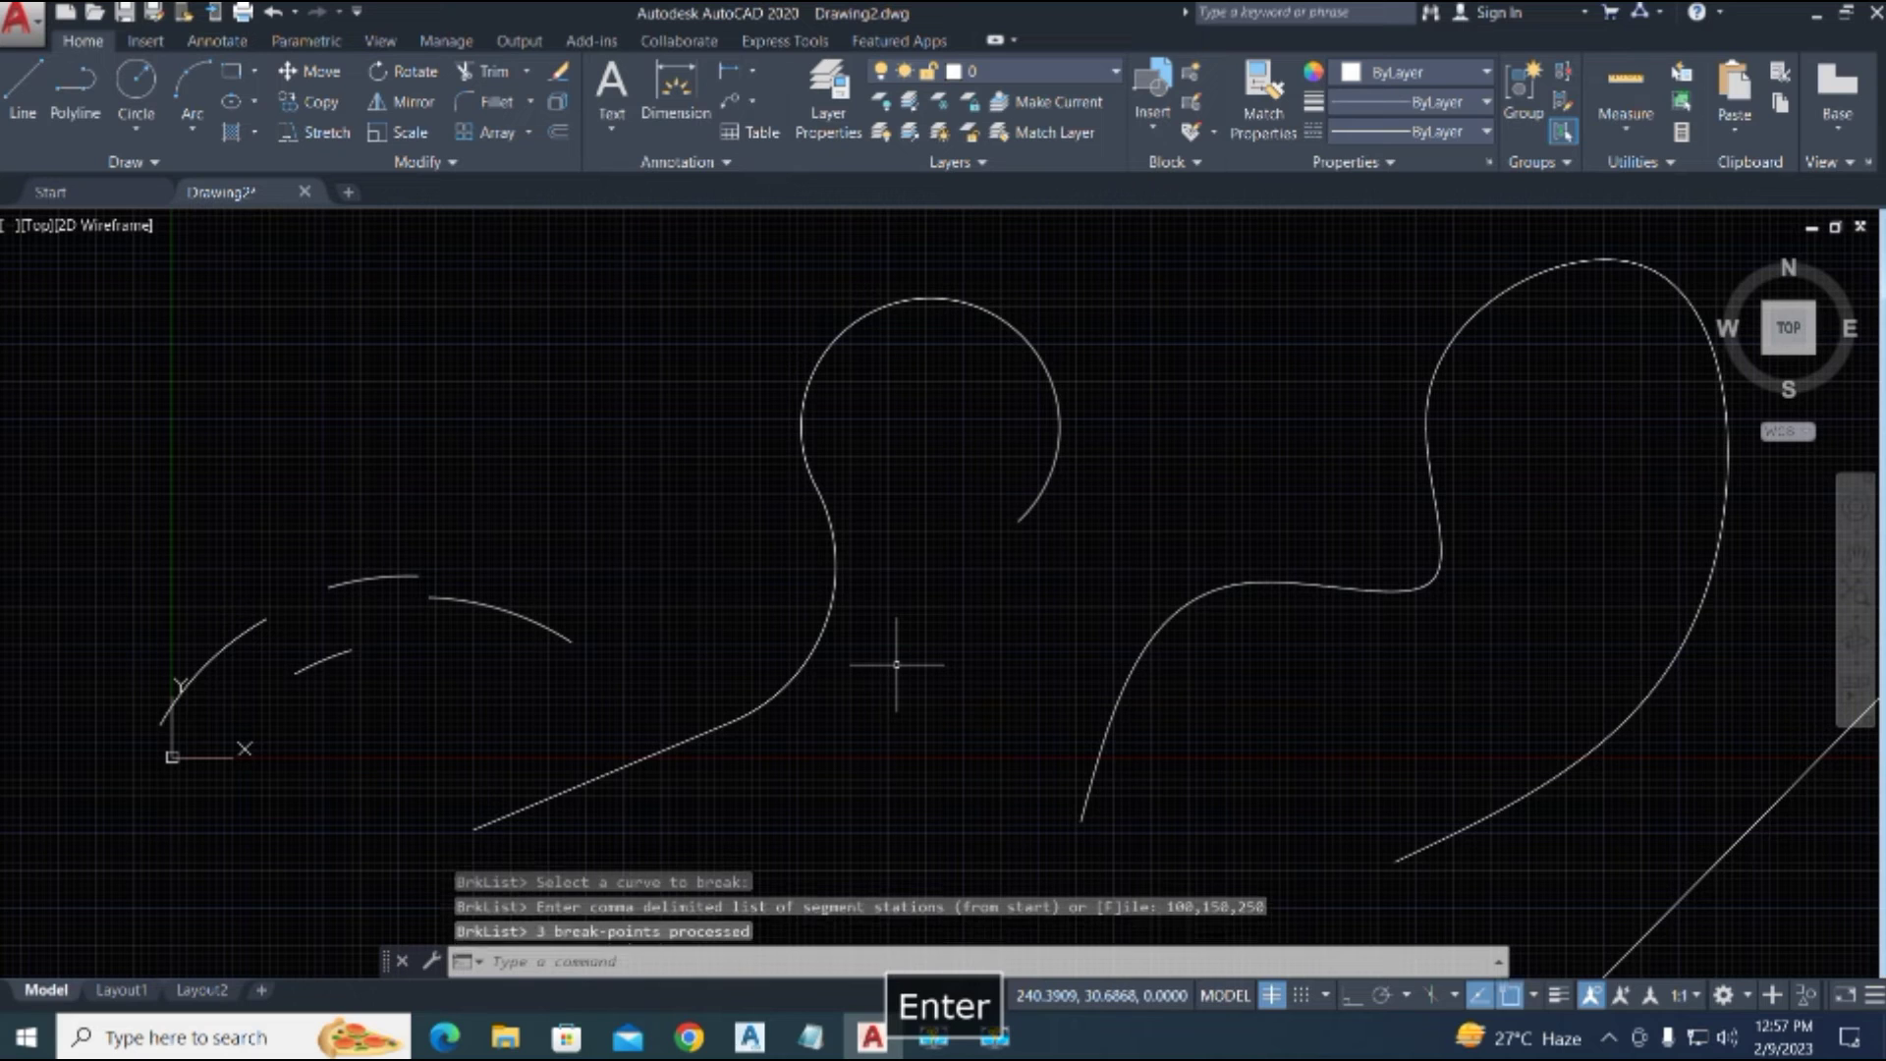
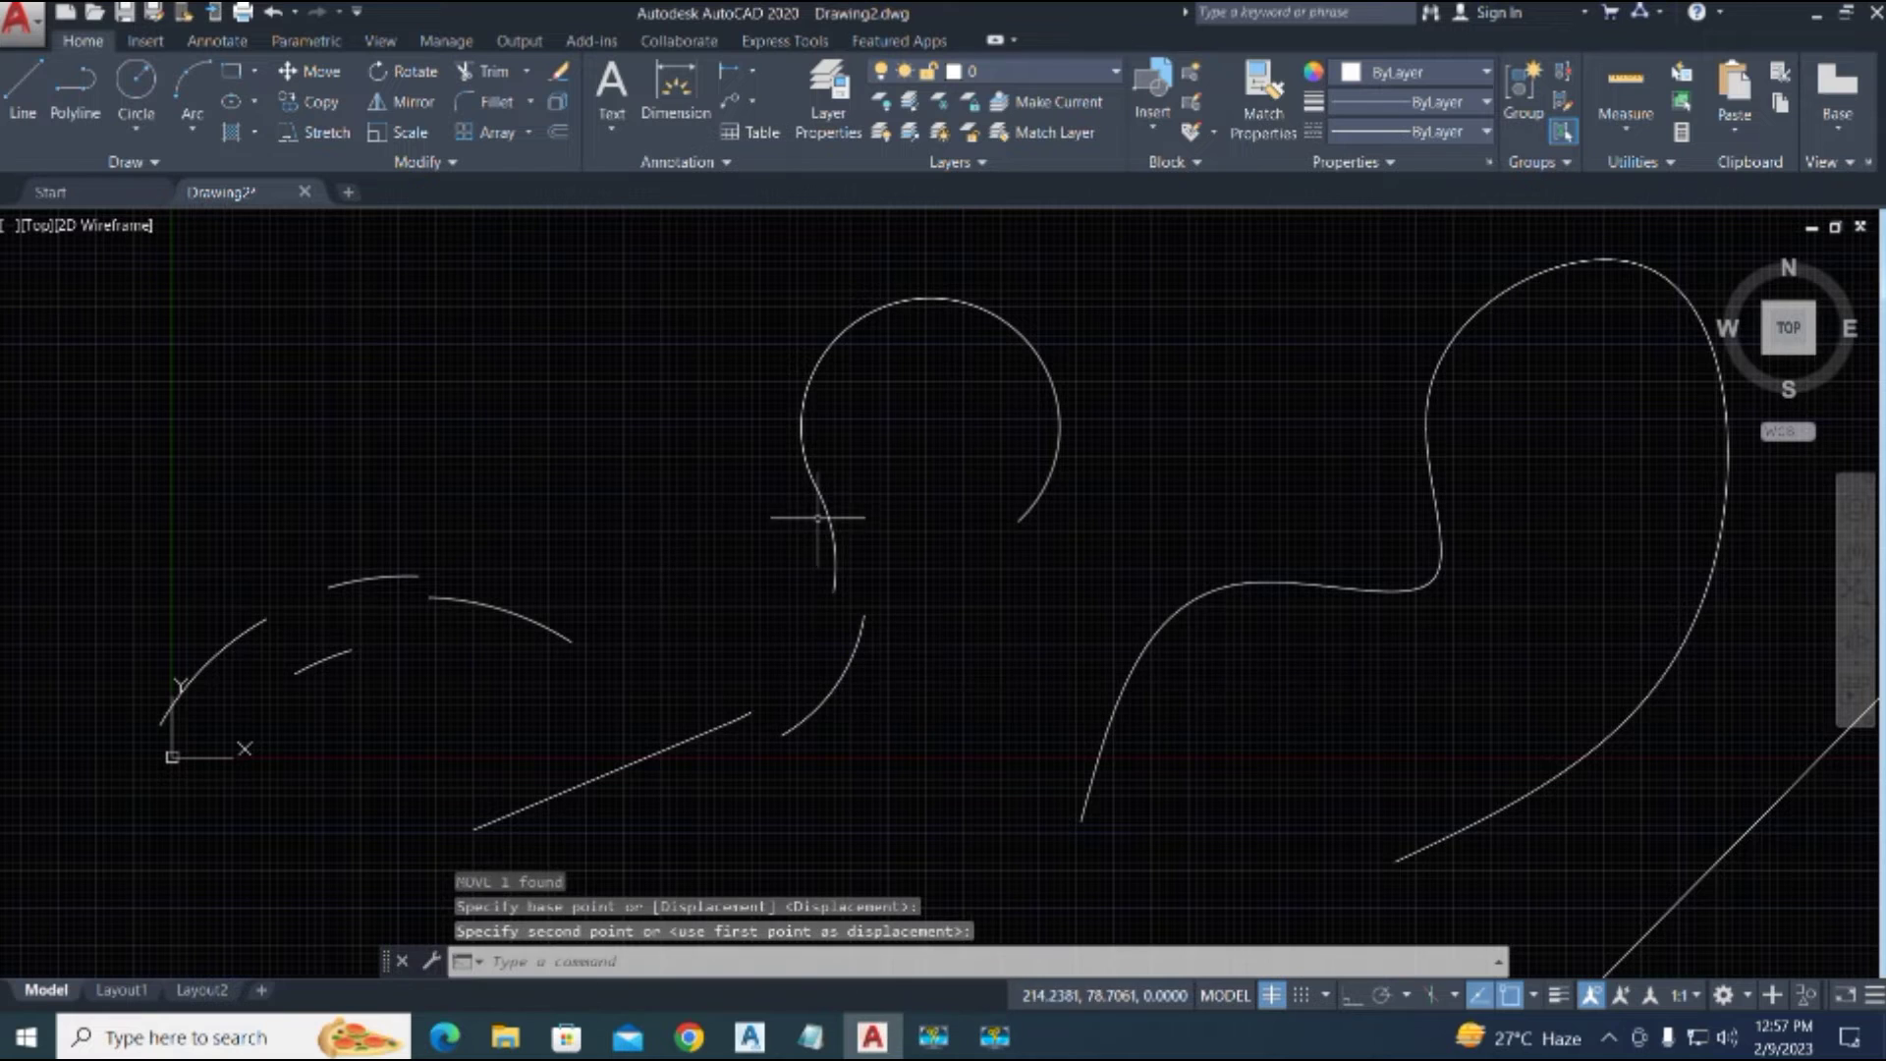
Step: Move the third polyline segment, the S-shaped piece before the final loop, down and to the left of its original place
click(820, 492)
text(m)
key(space)
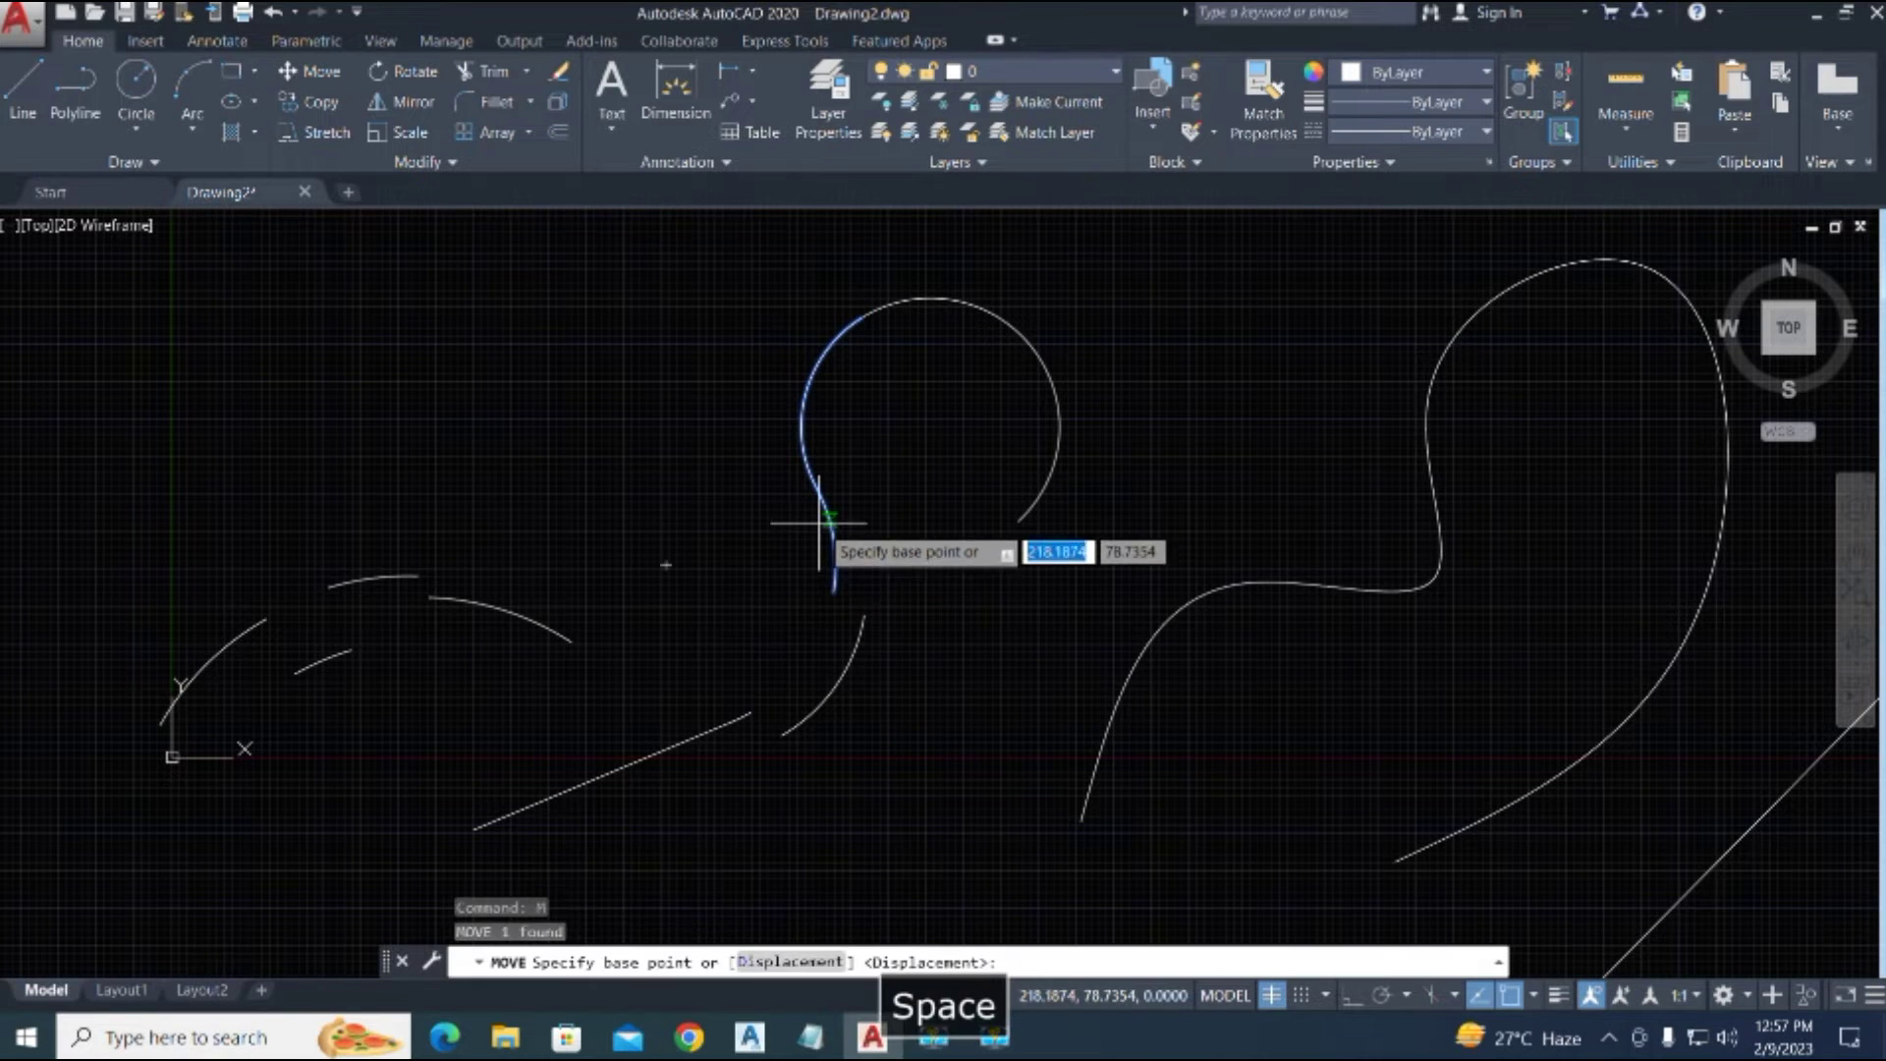
click(830, 521)
click(751, 552)
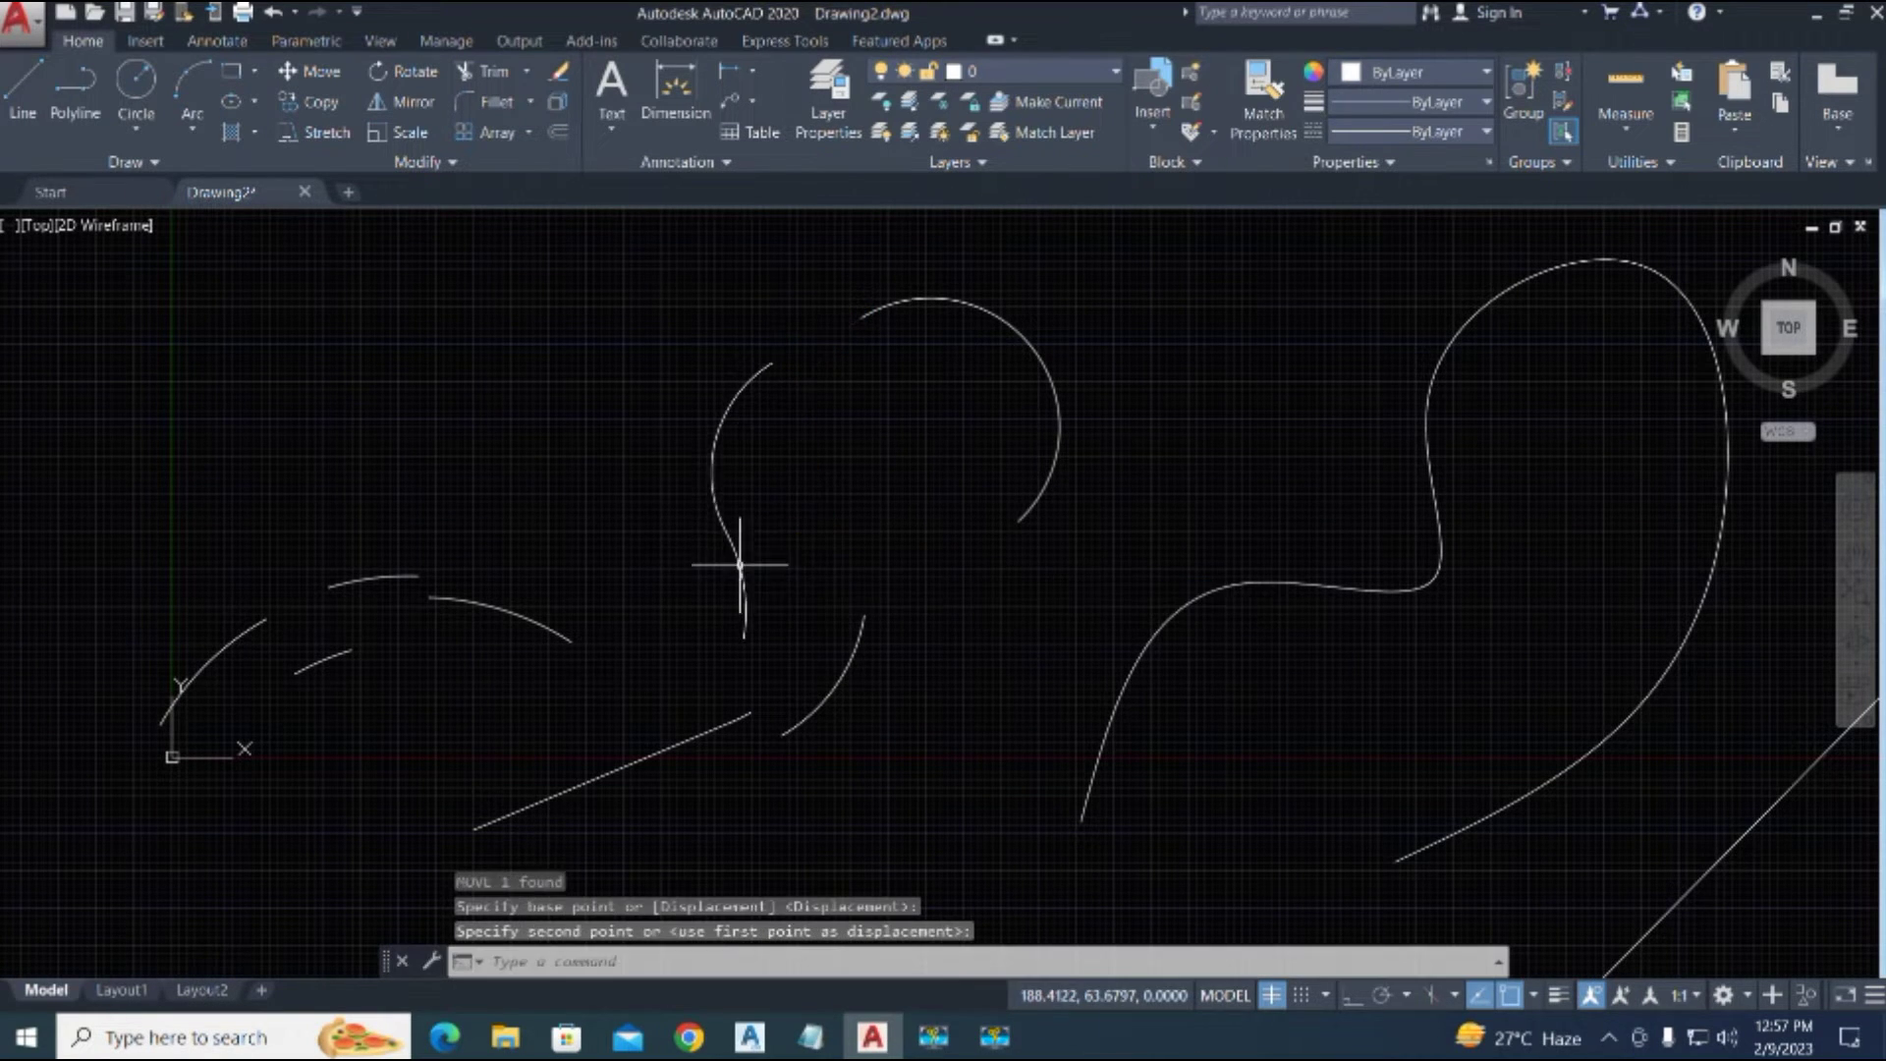
Step: Break the spline beside the polyline pieces with BrkList at stations 100, 250 and 270 from its start
middle_drag(1013, 747, 905, 708)
scroll(897, 705, down, 2)
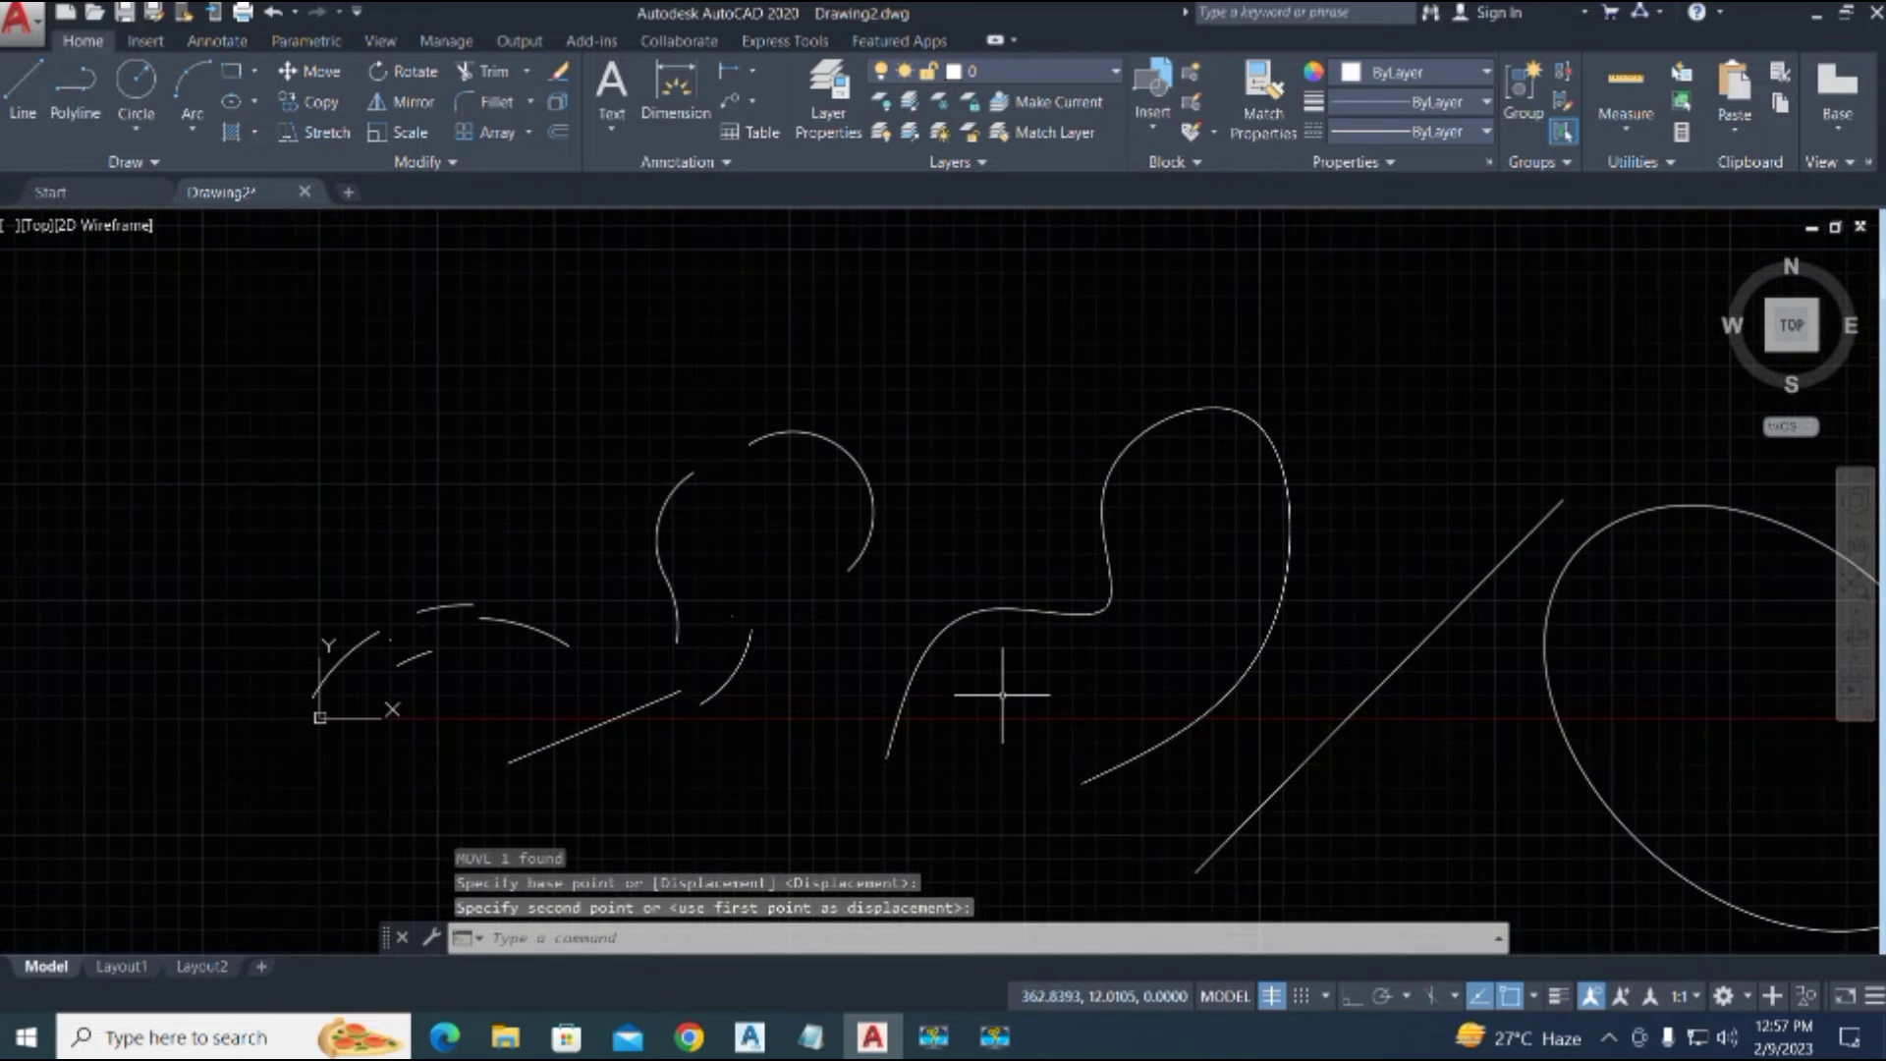
click(1048, 611)
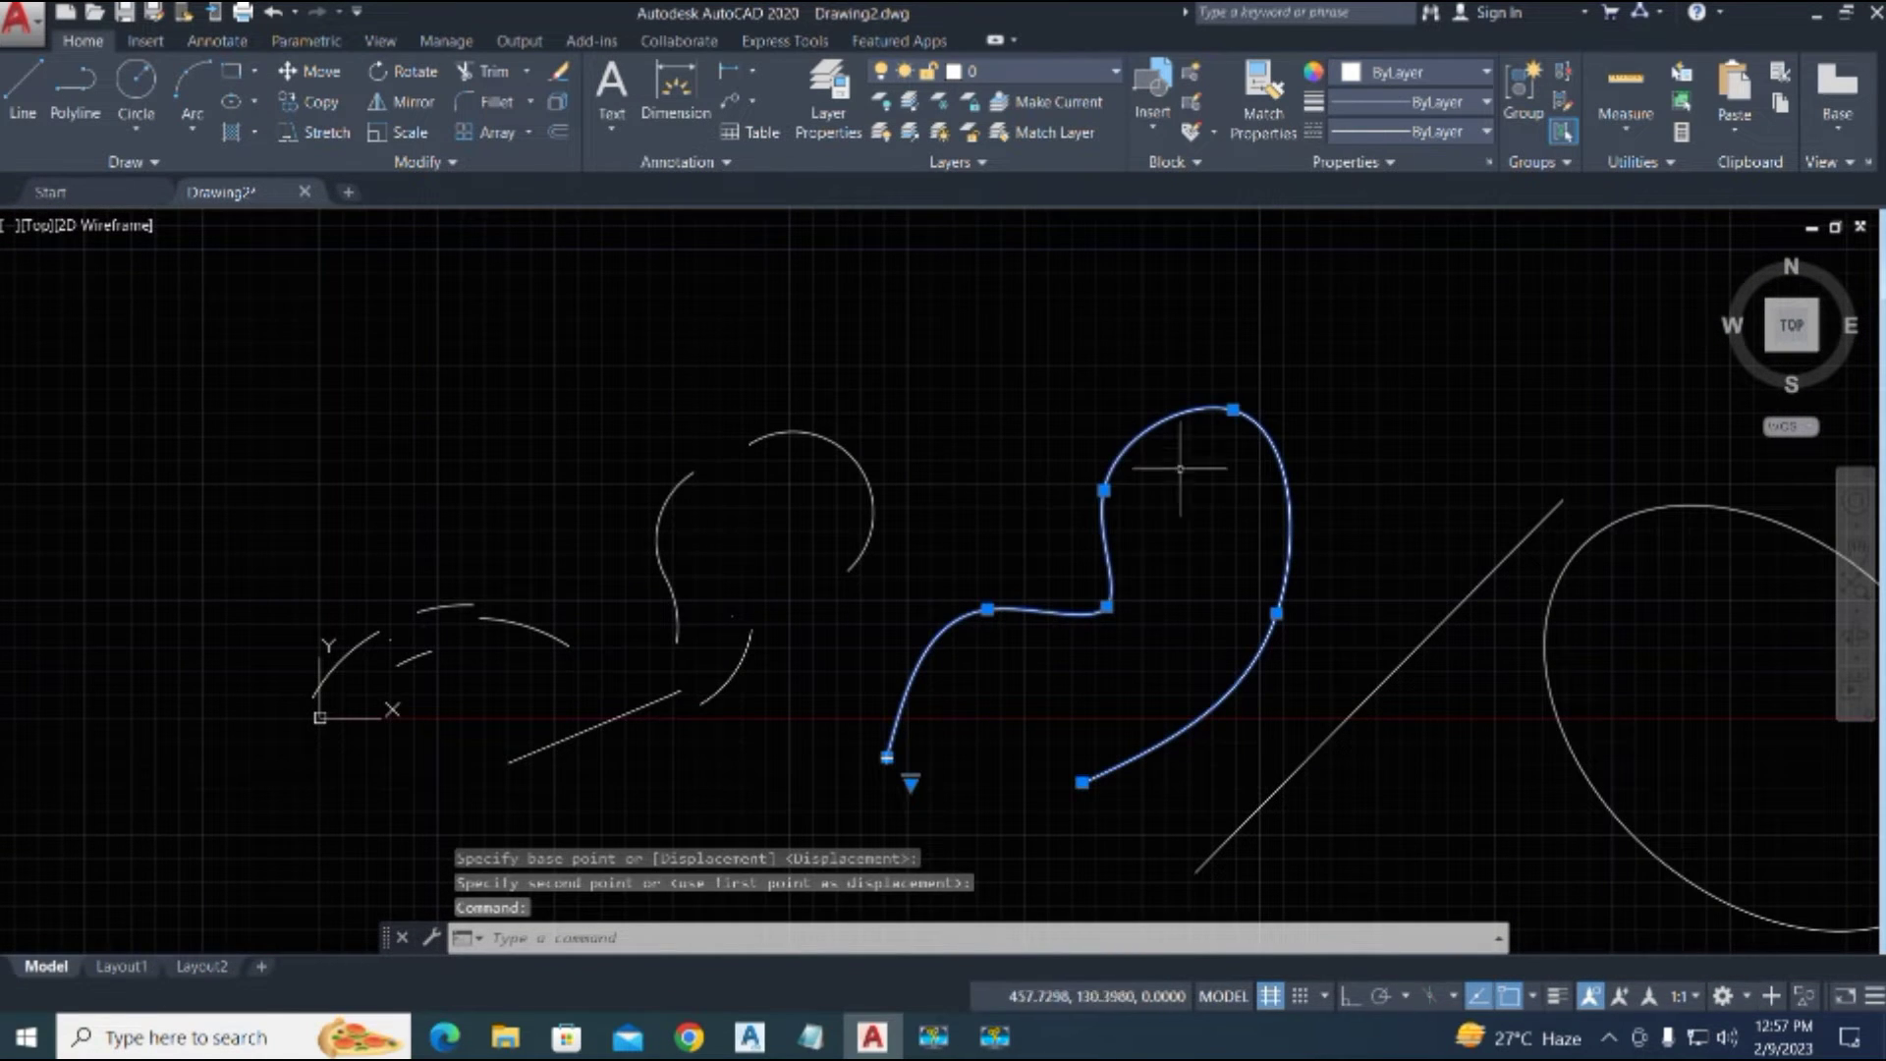
text(brk)
key(space)
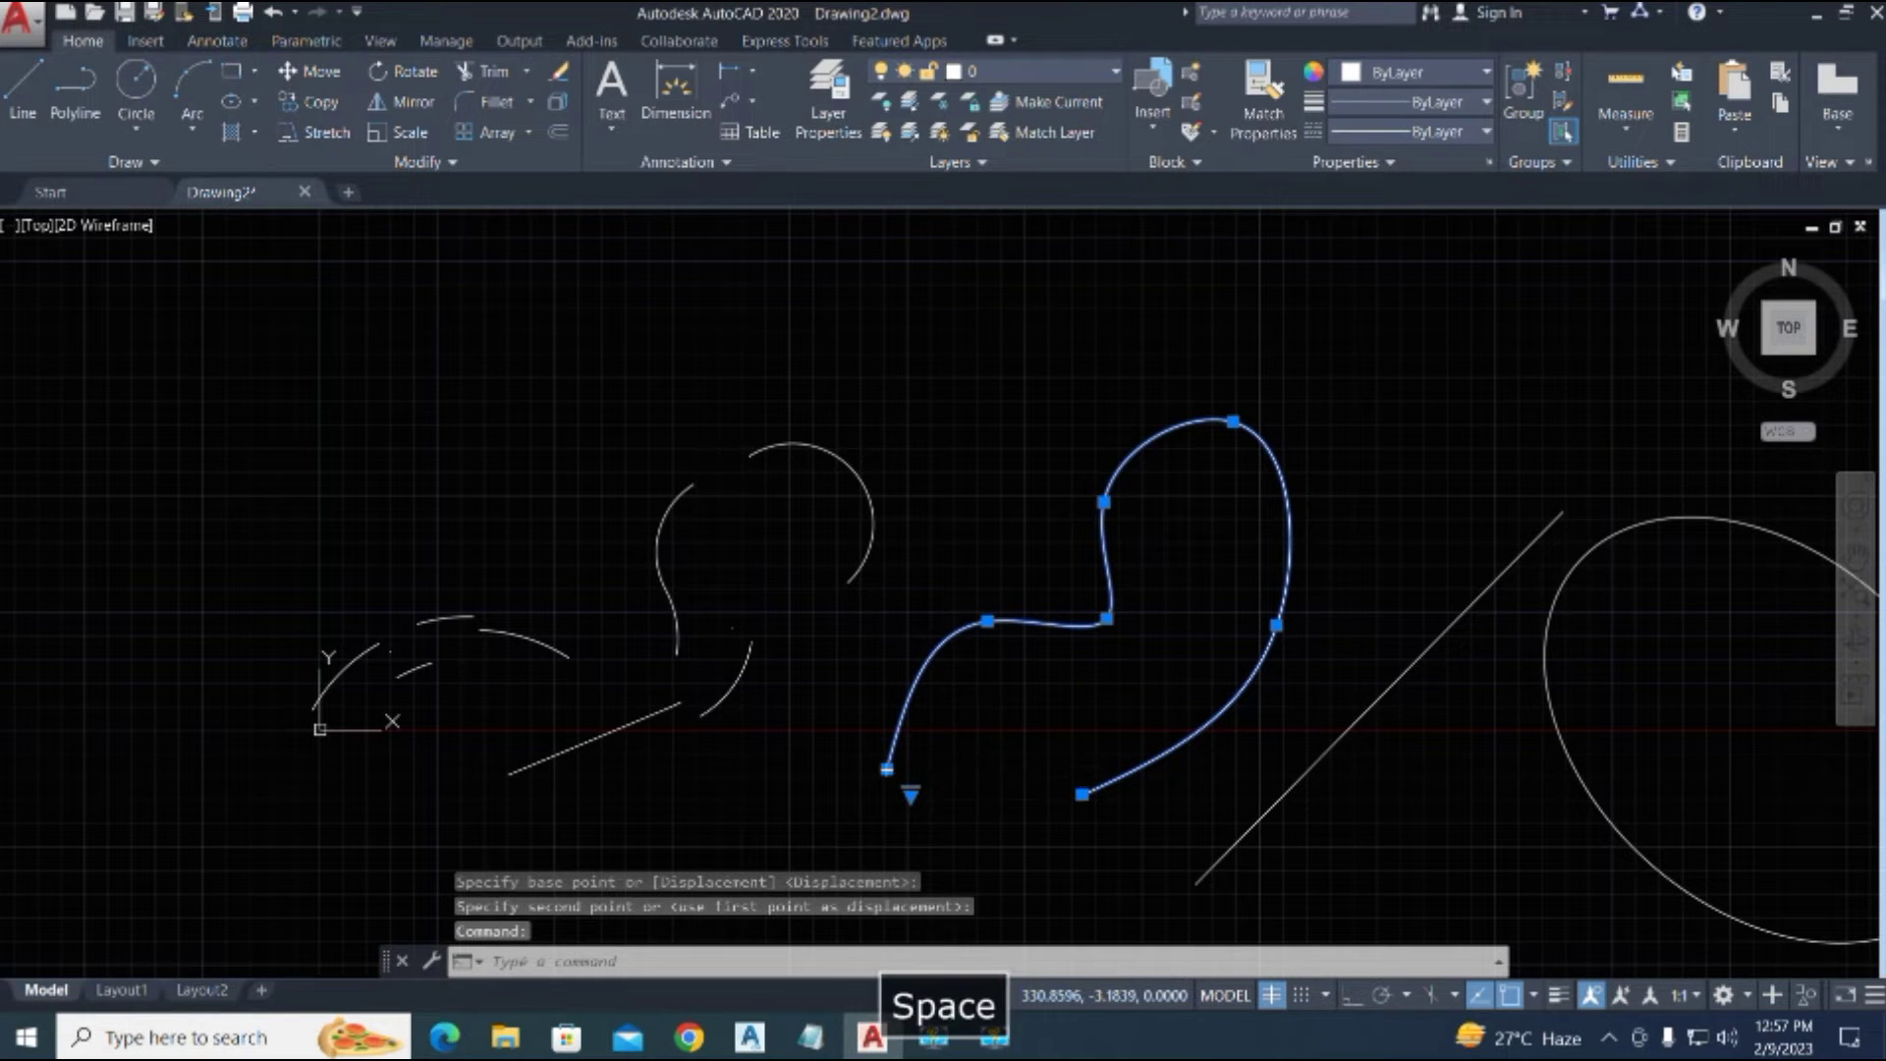
click(1003, 637)
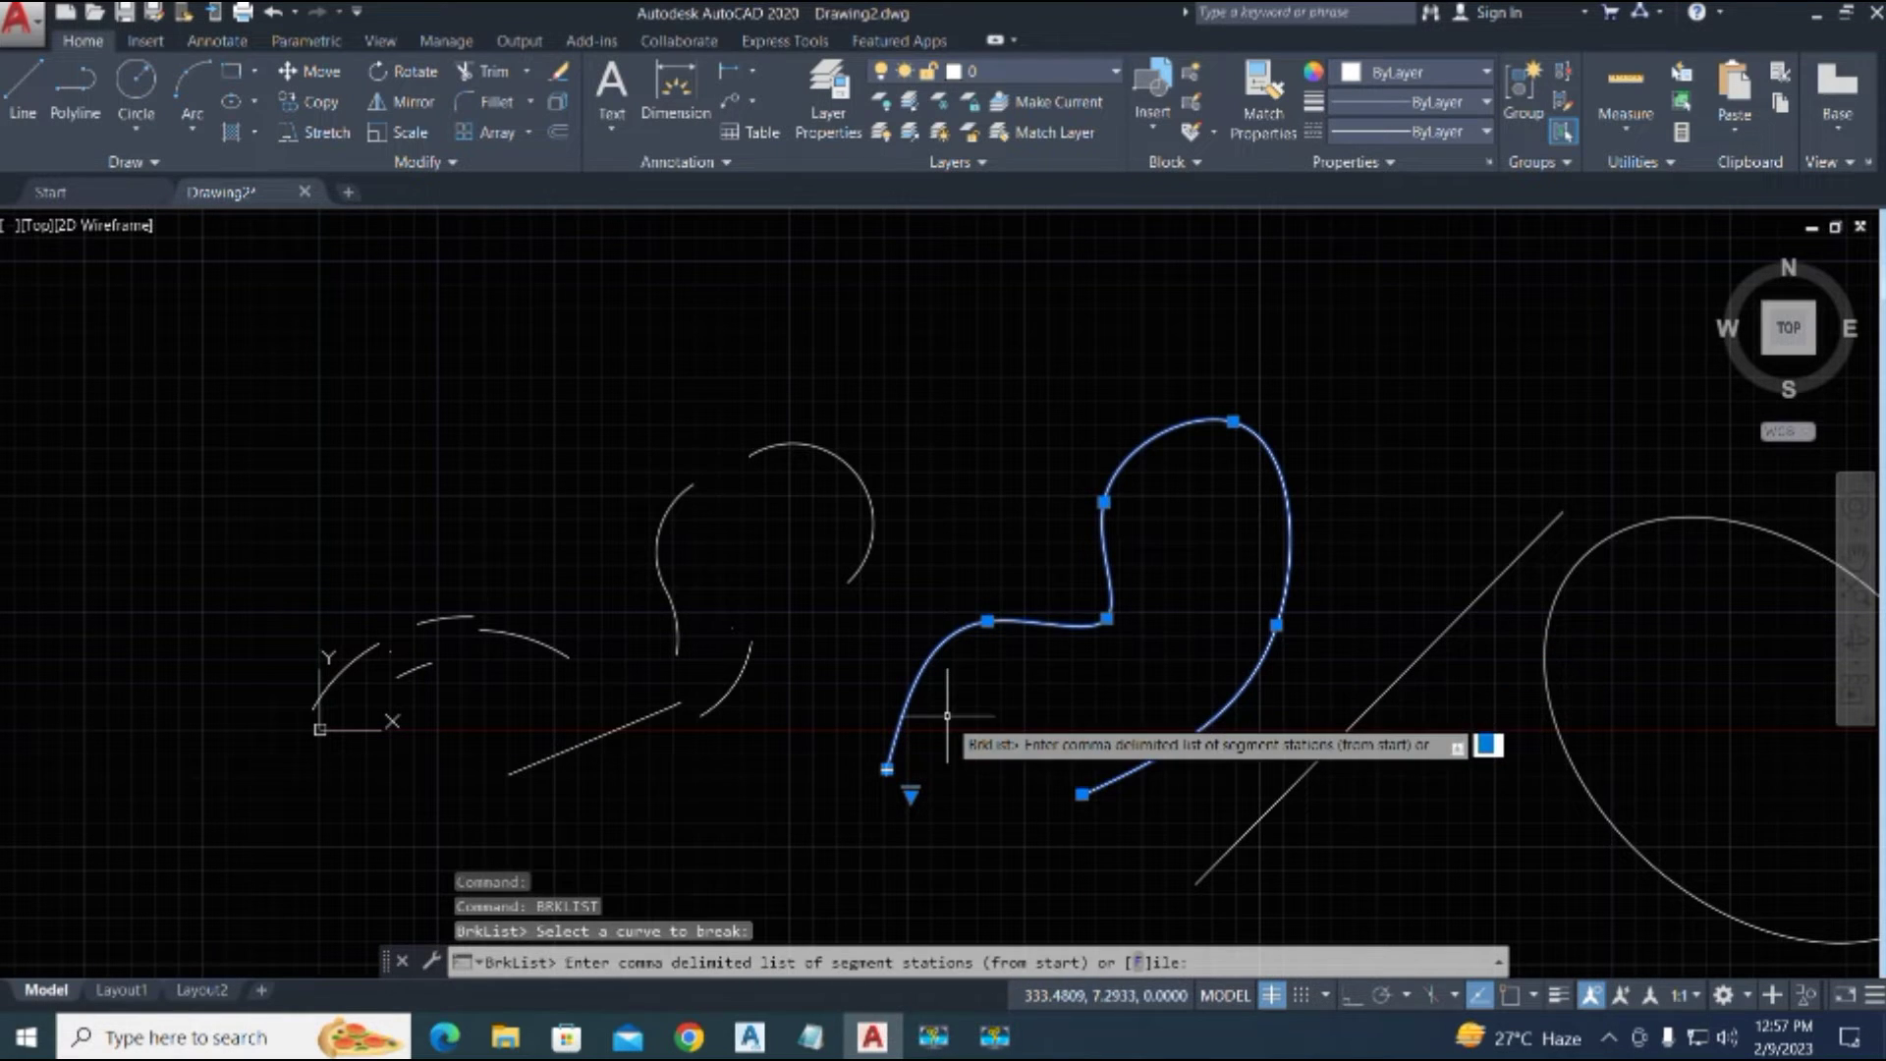
text(10)
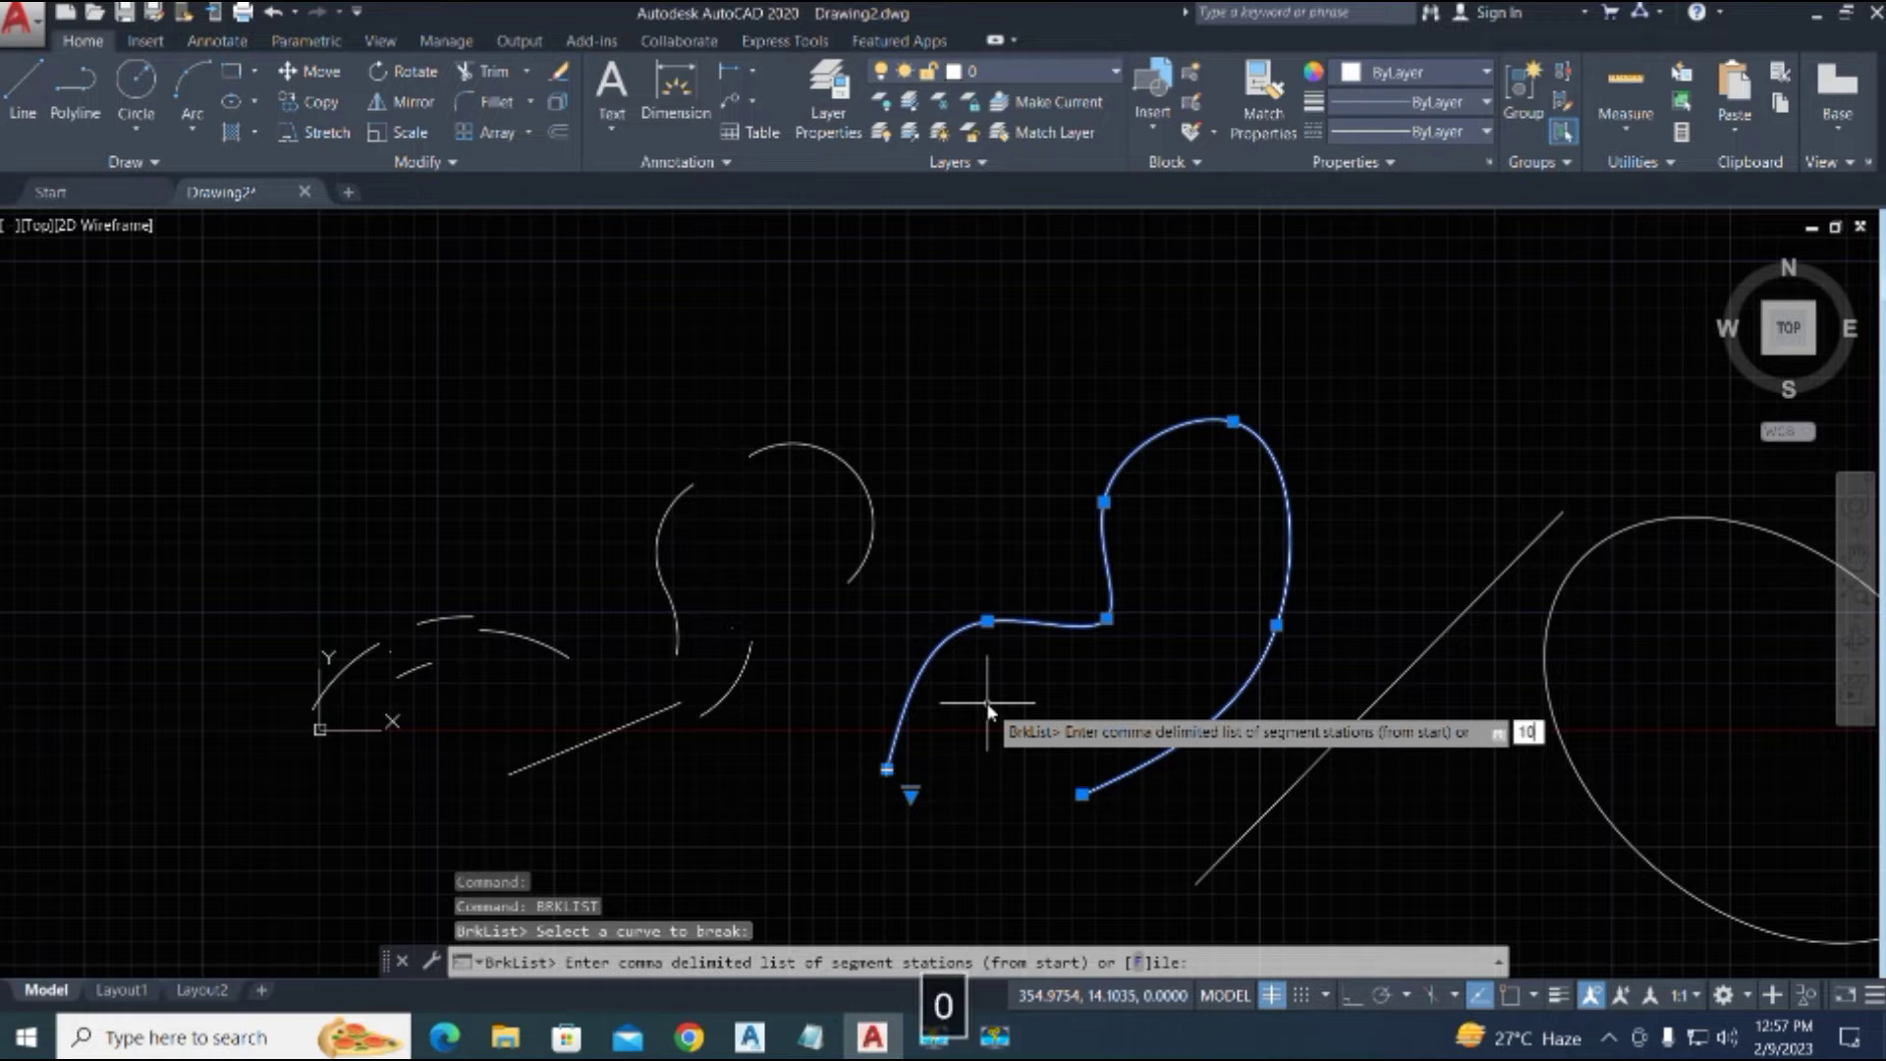
text(0,250,)
key(BackSpace)
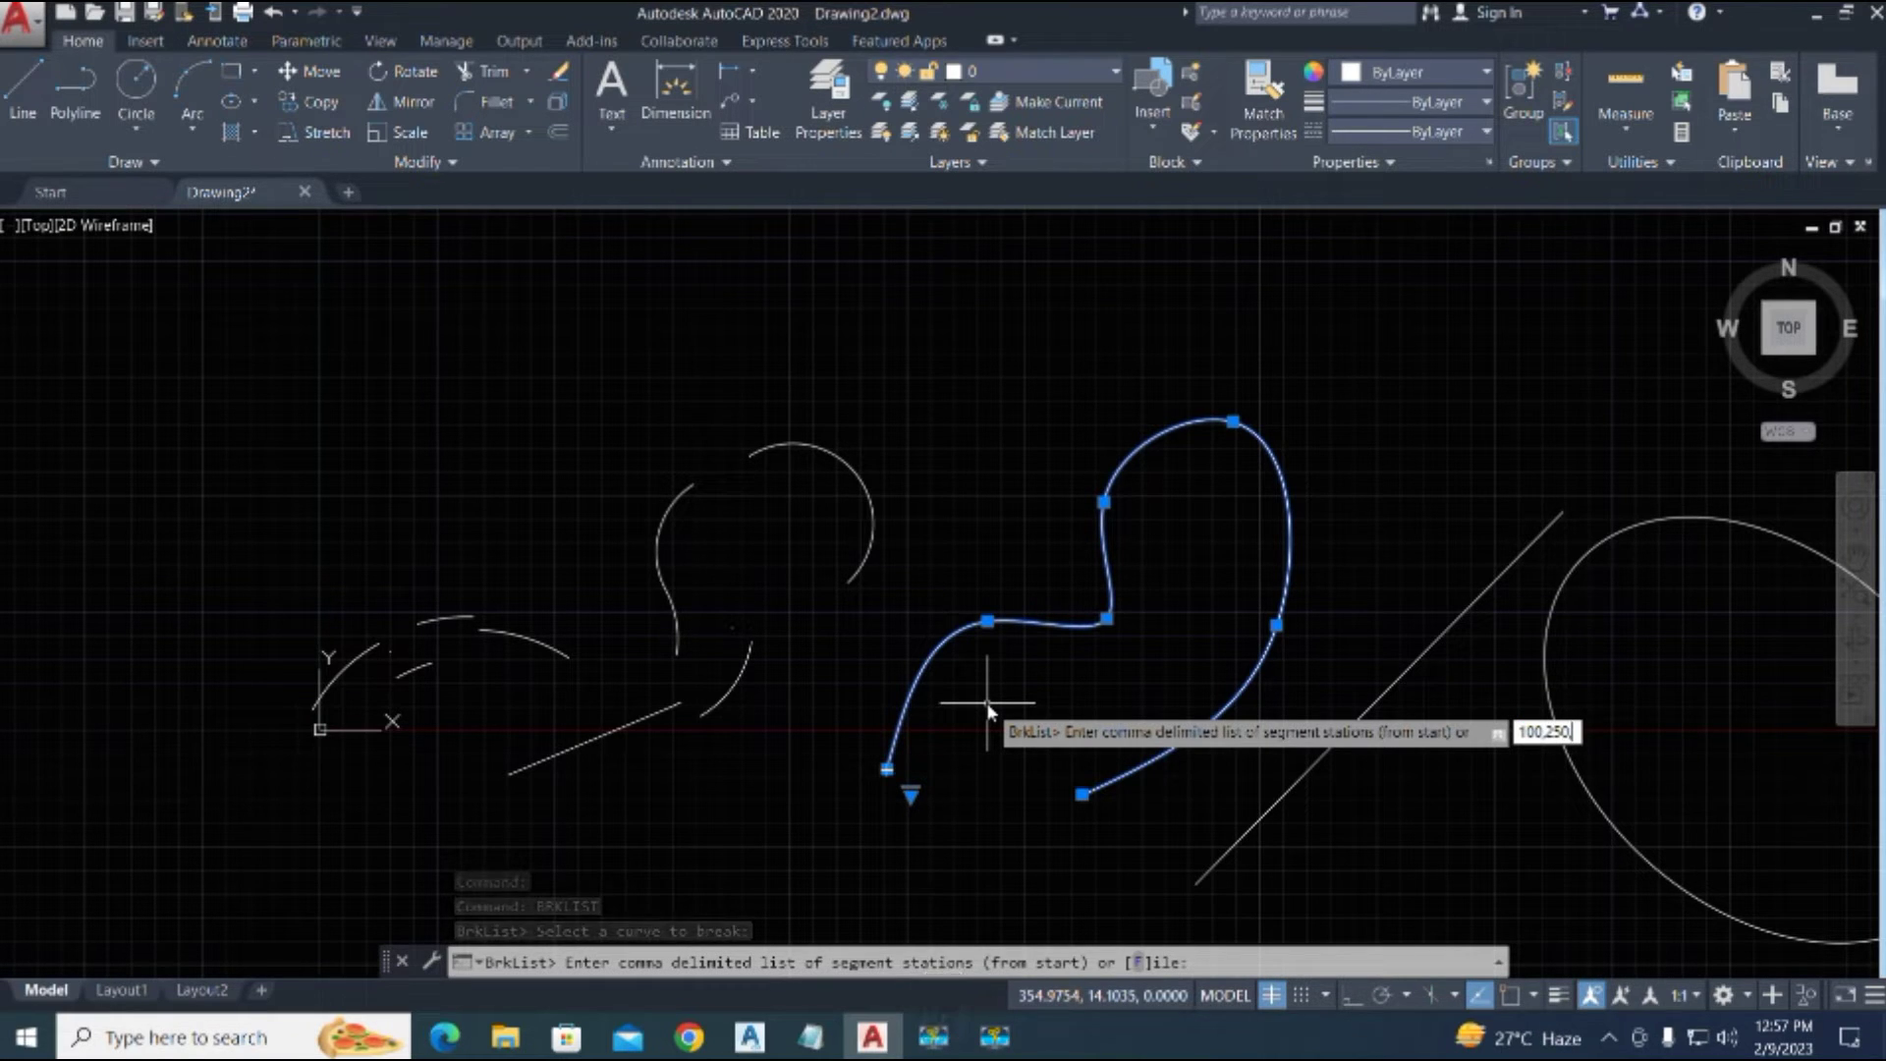
text(,)
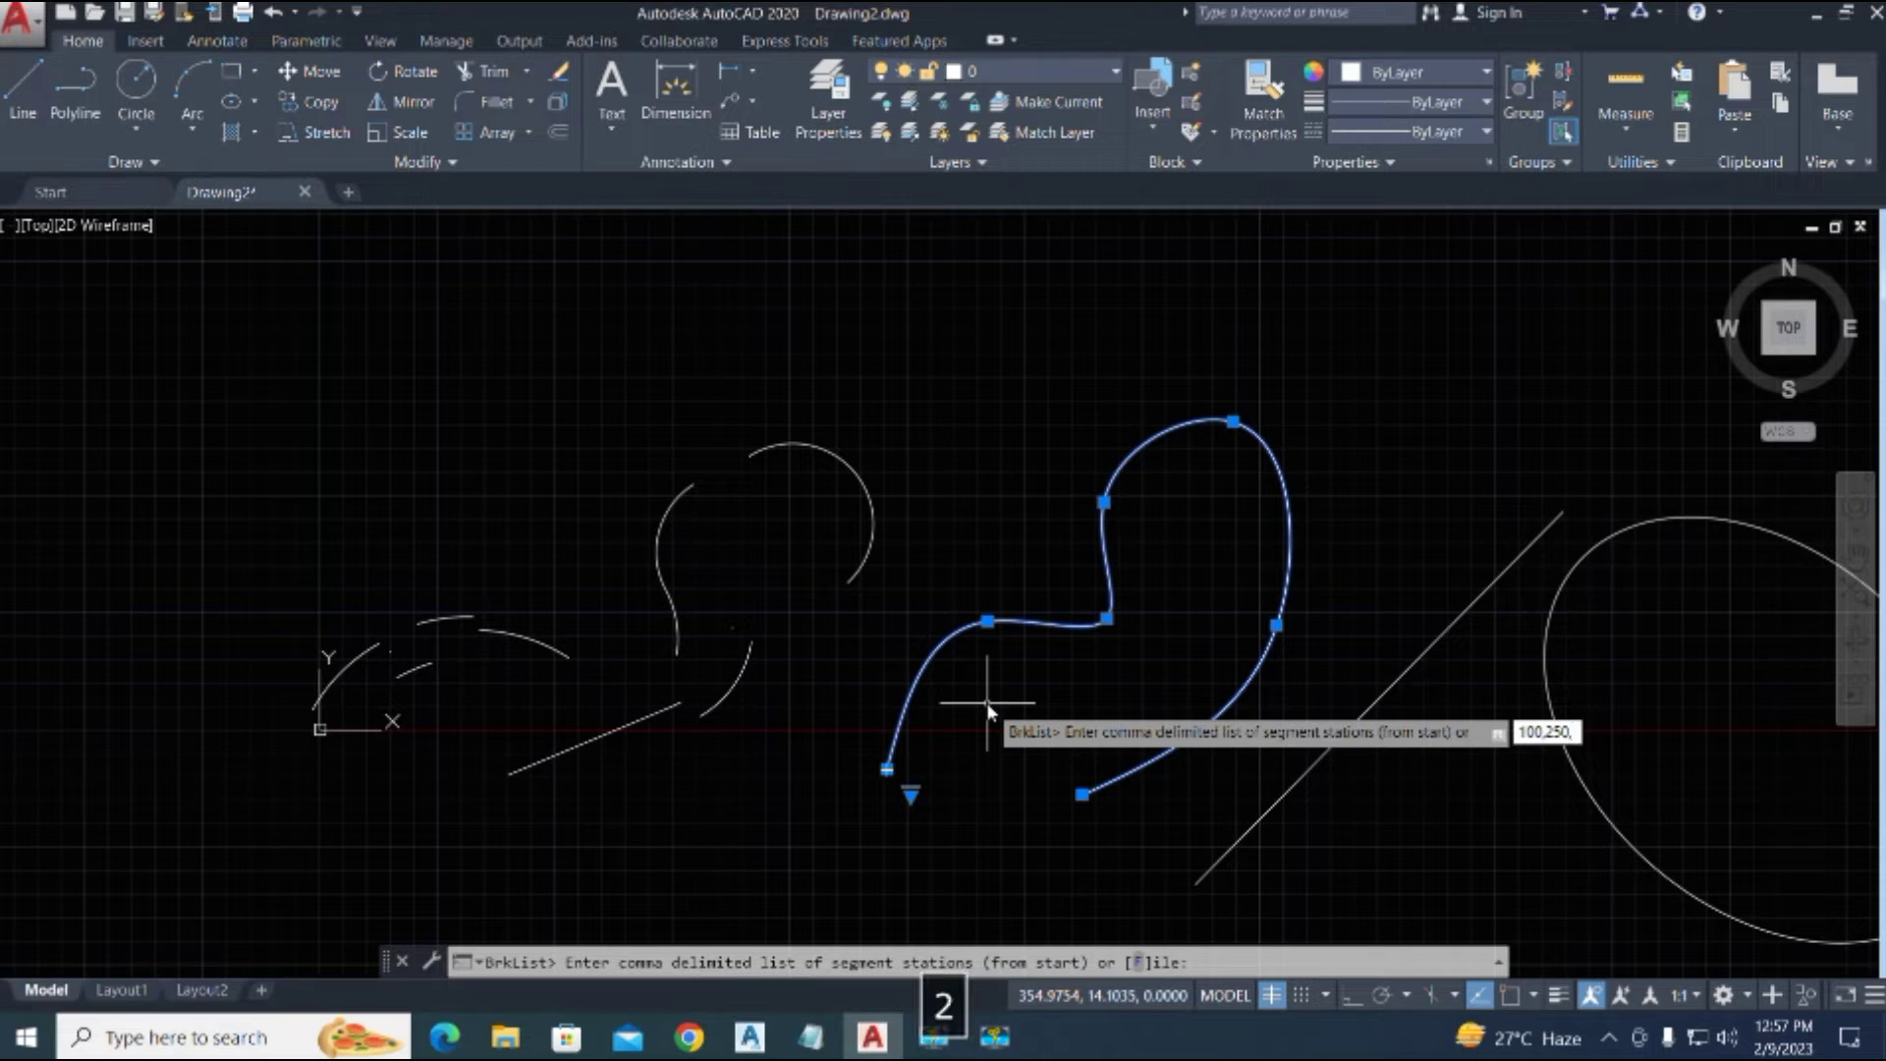
text(250)
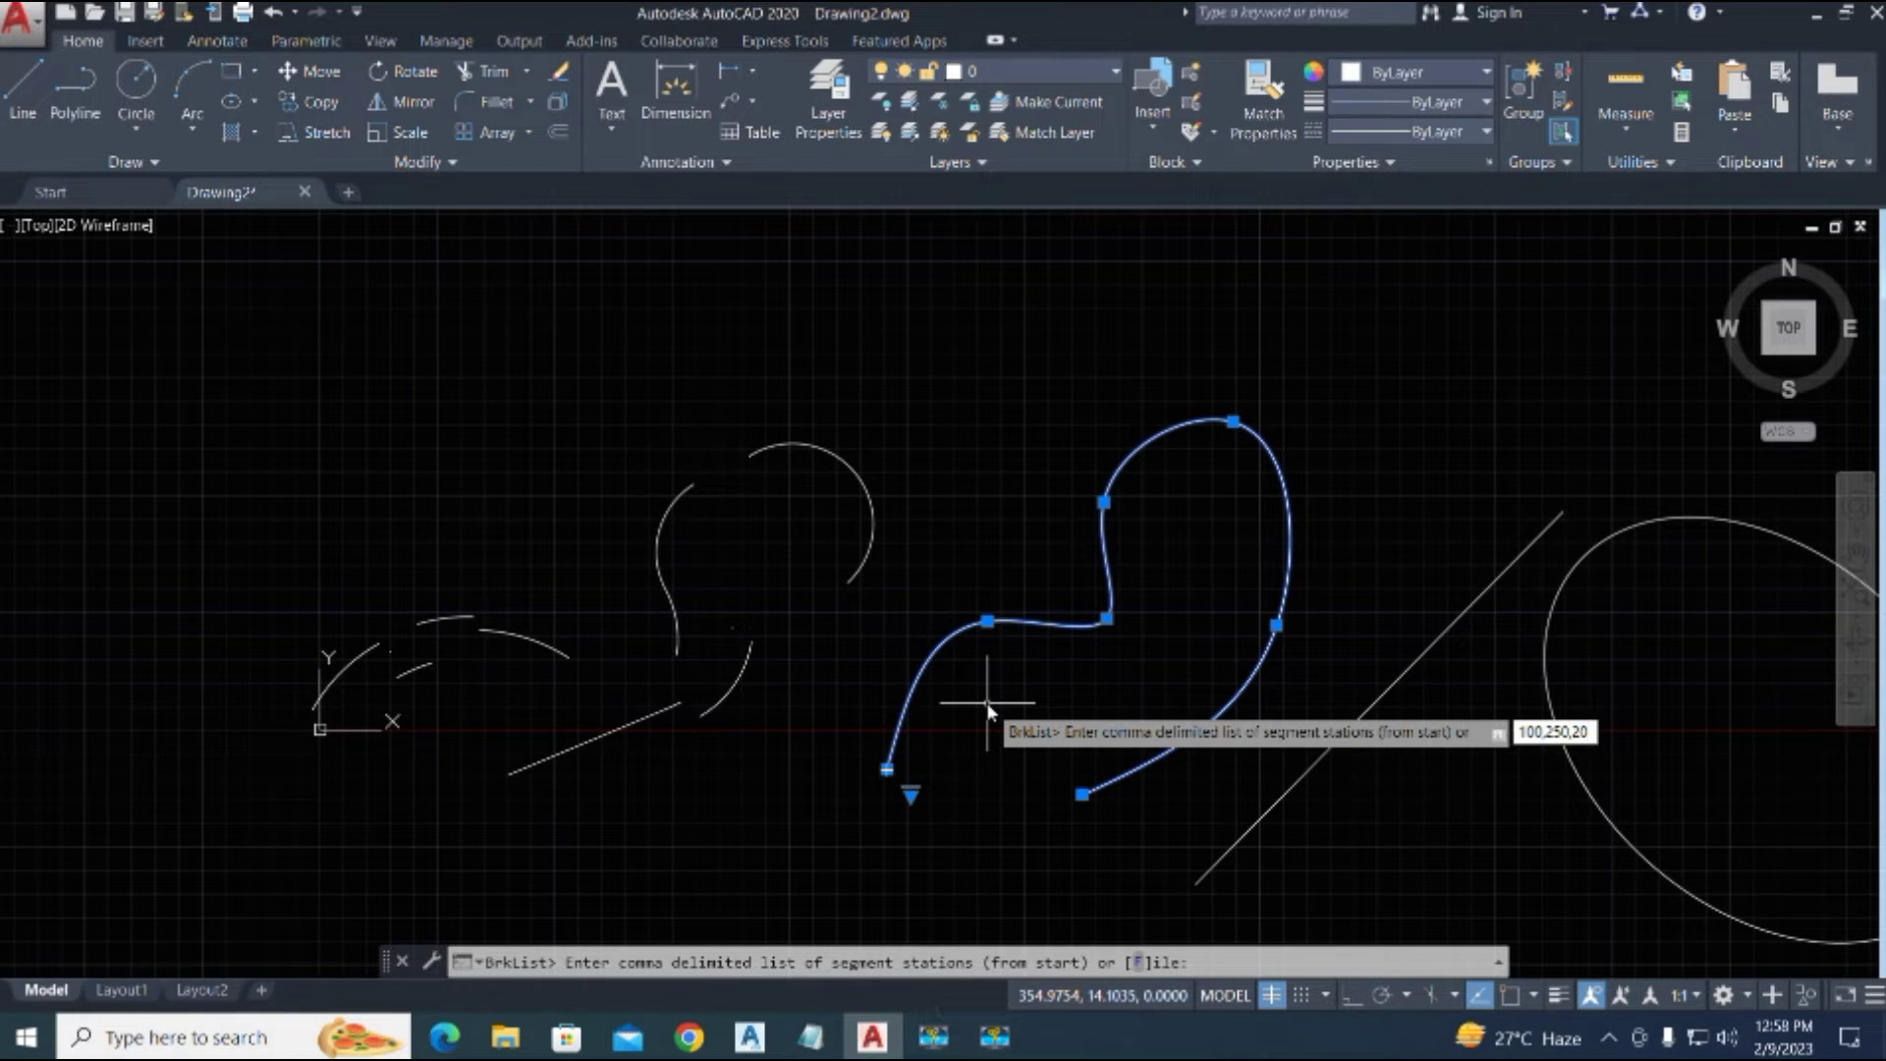
key(BackSpace)
text(70)
key(Return)
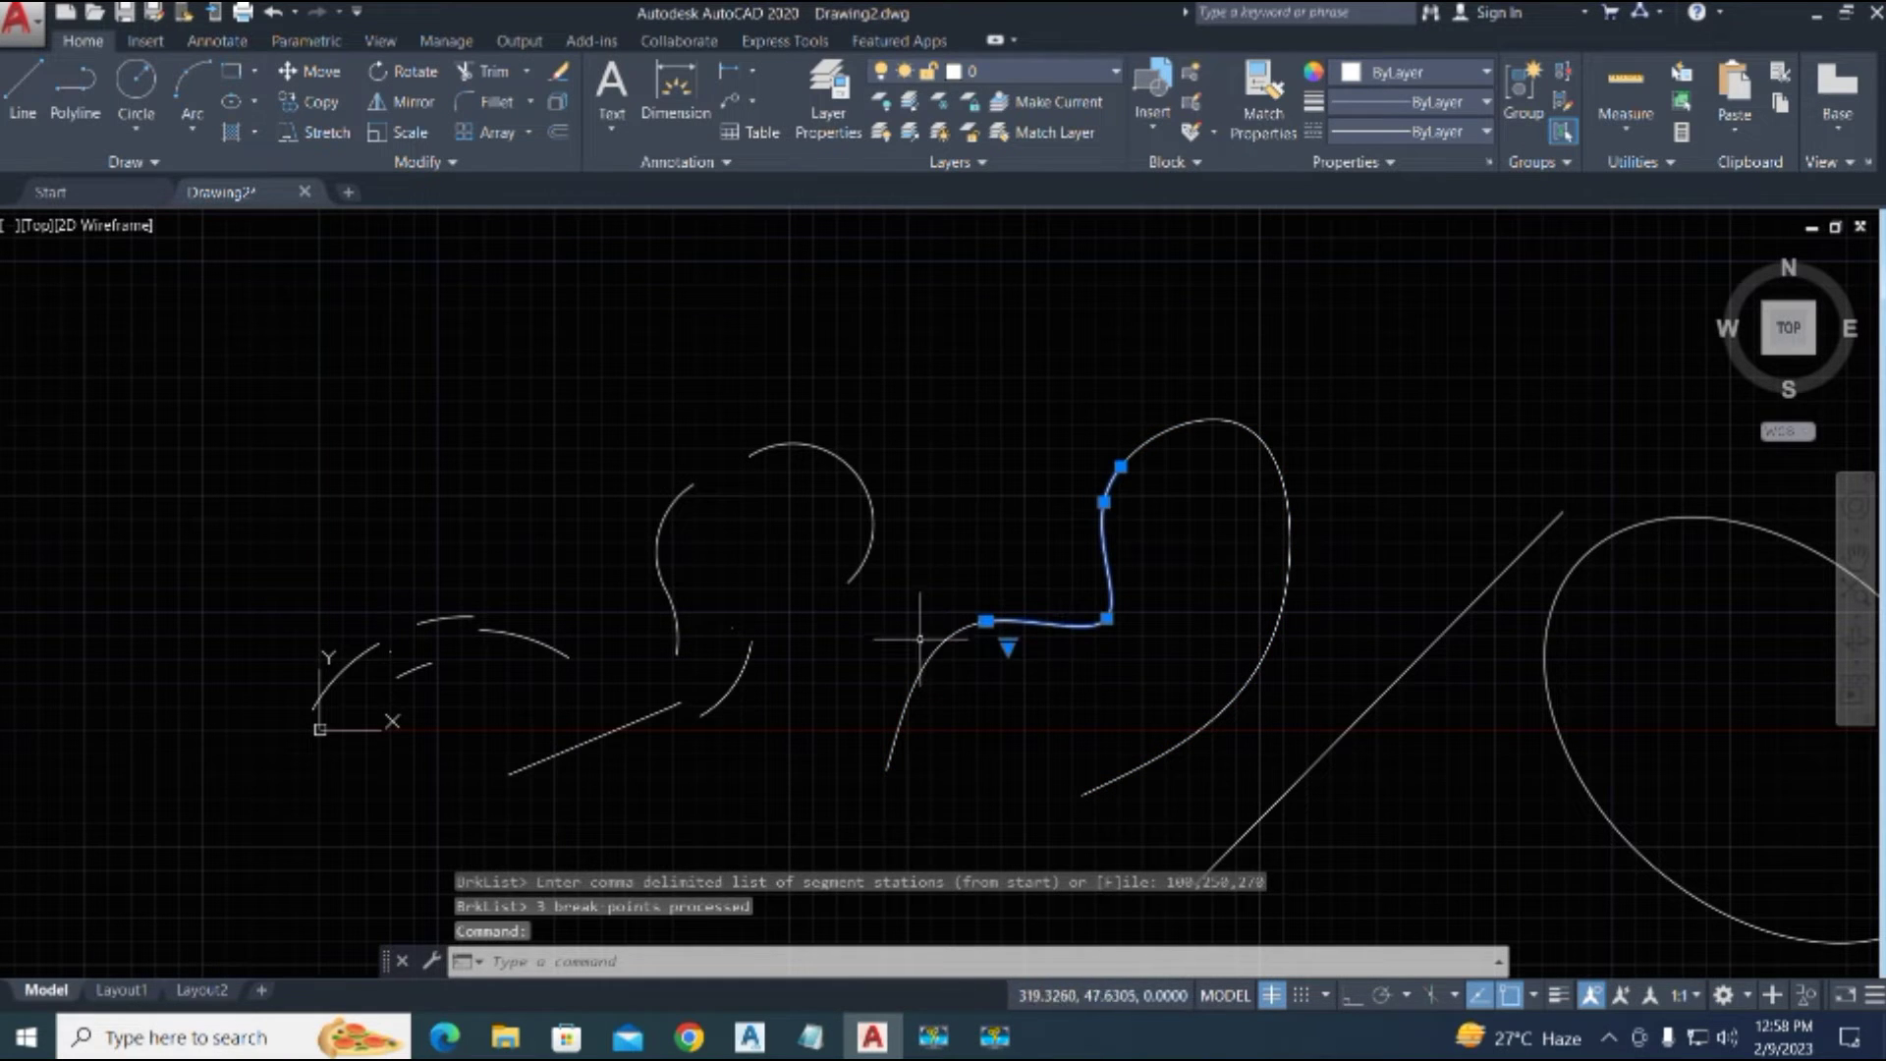
Step: List the properties of the first spline segment and check its length
click(955, 634)
key(Escape)
click(943, 644)
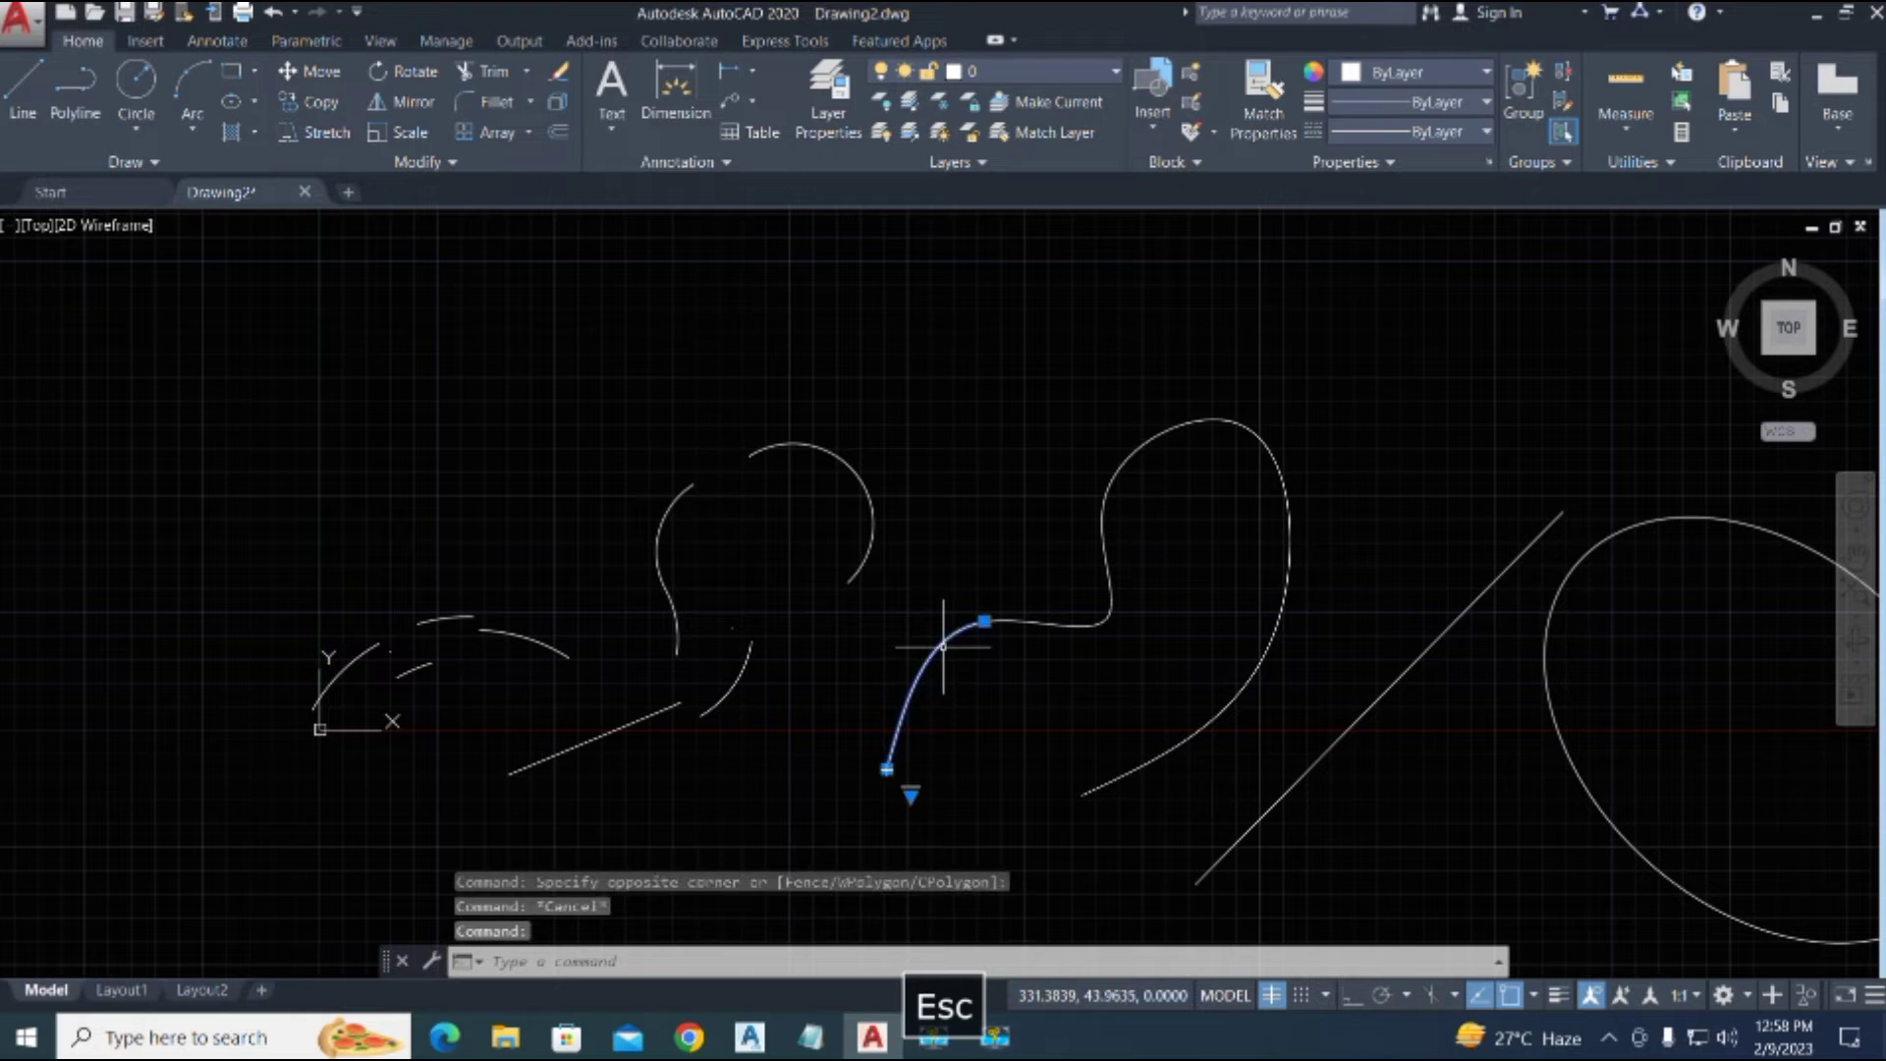
text(i)
key(space)
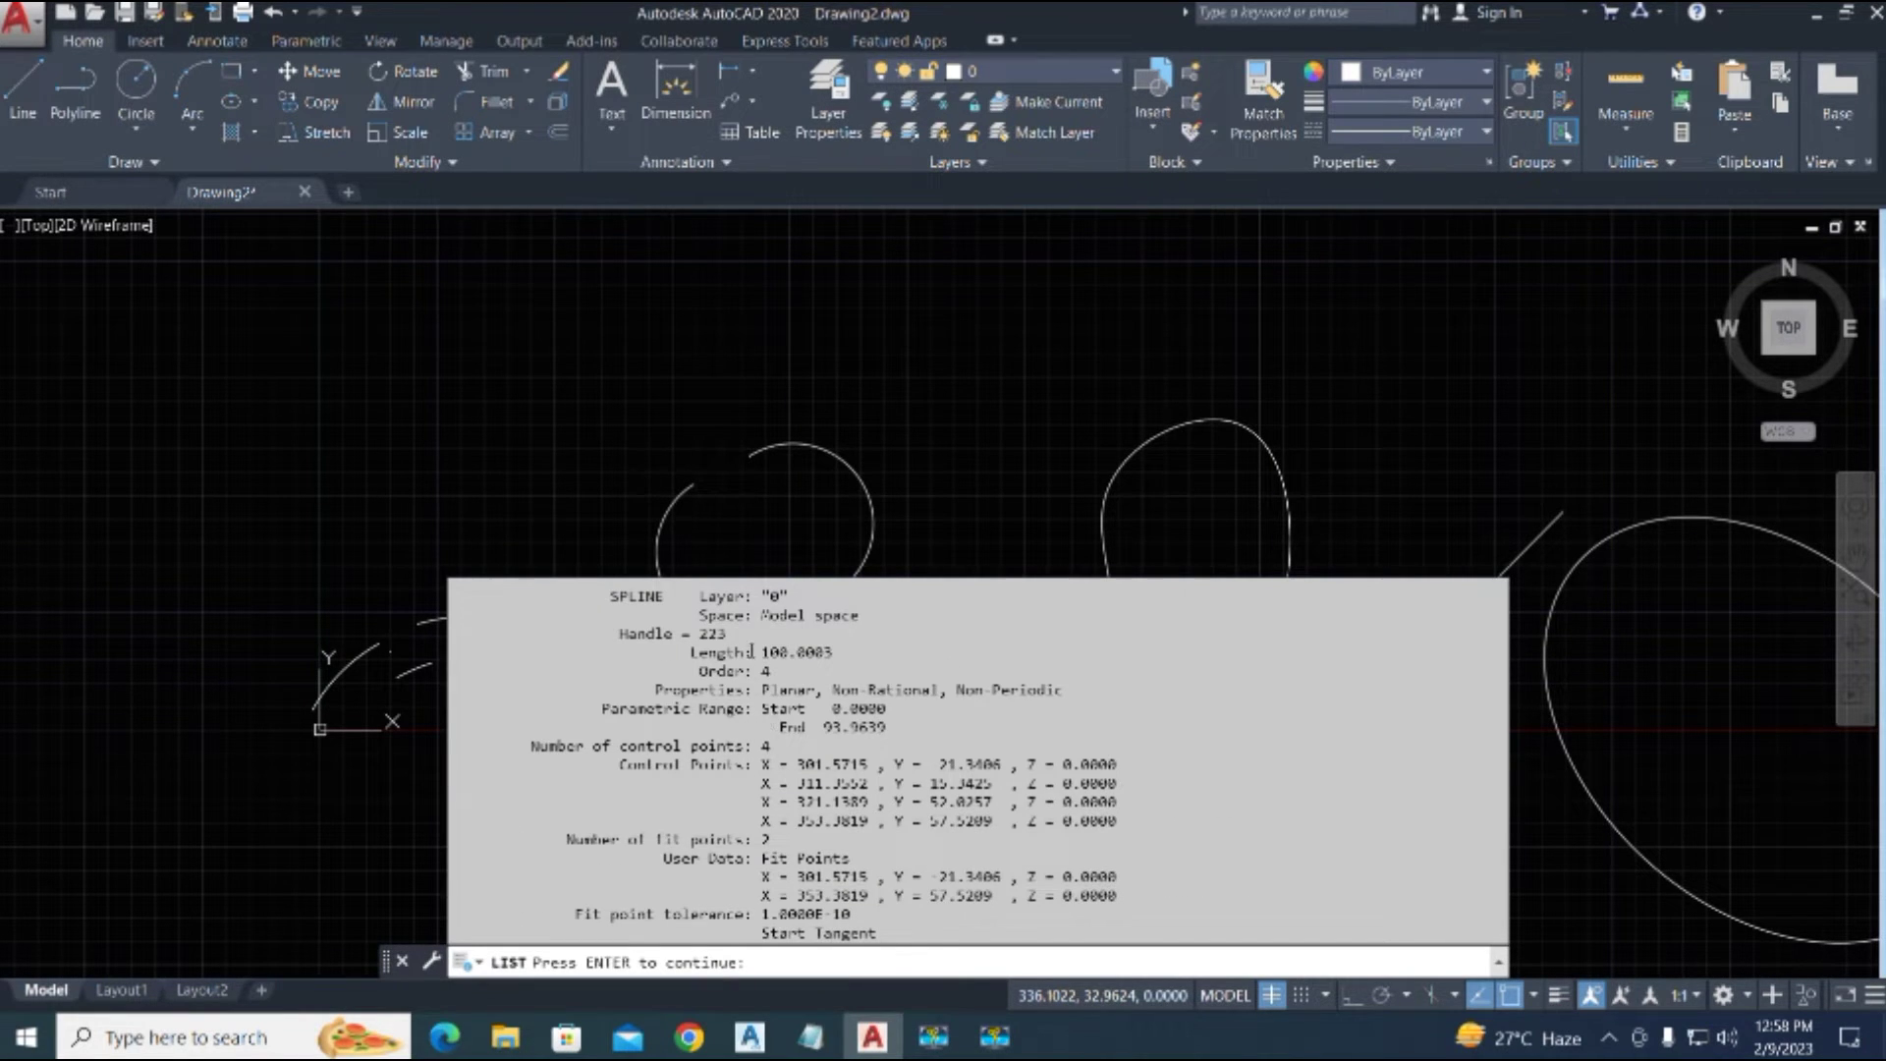
key(Return)
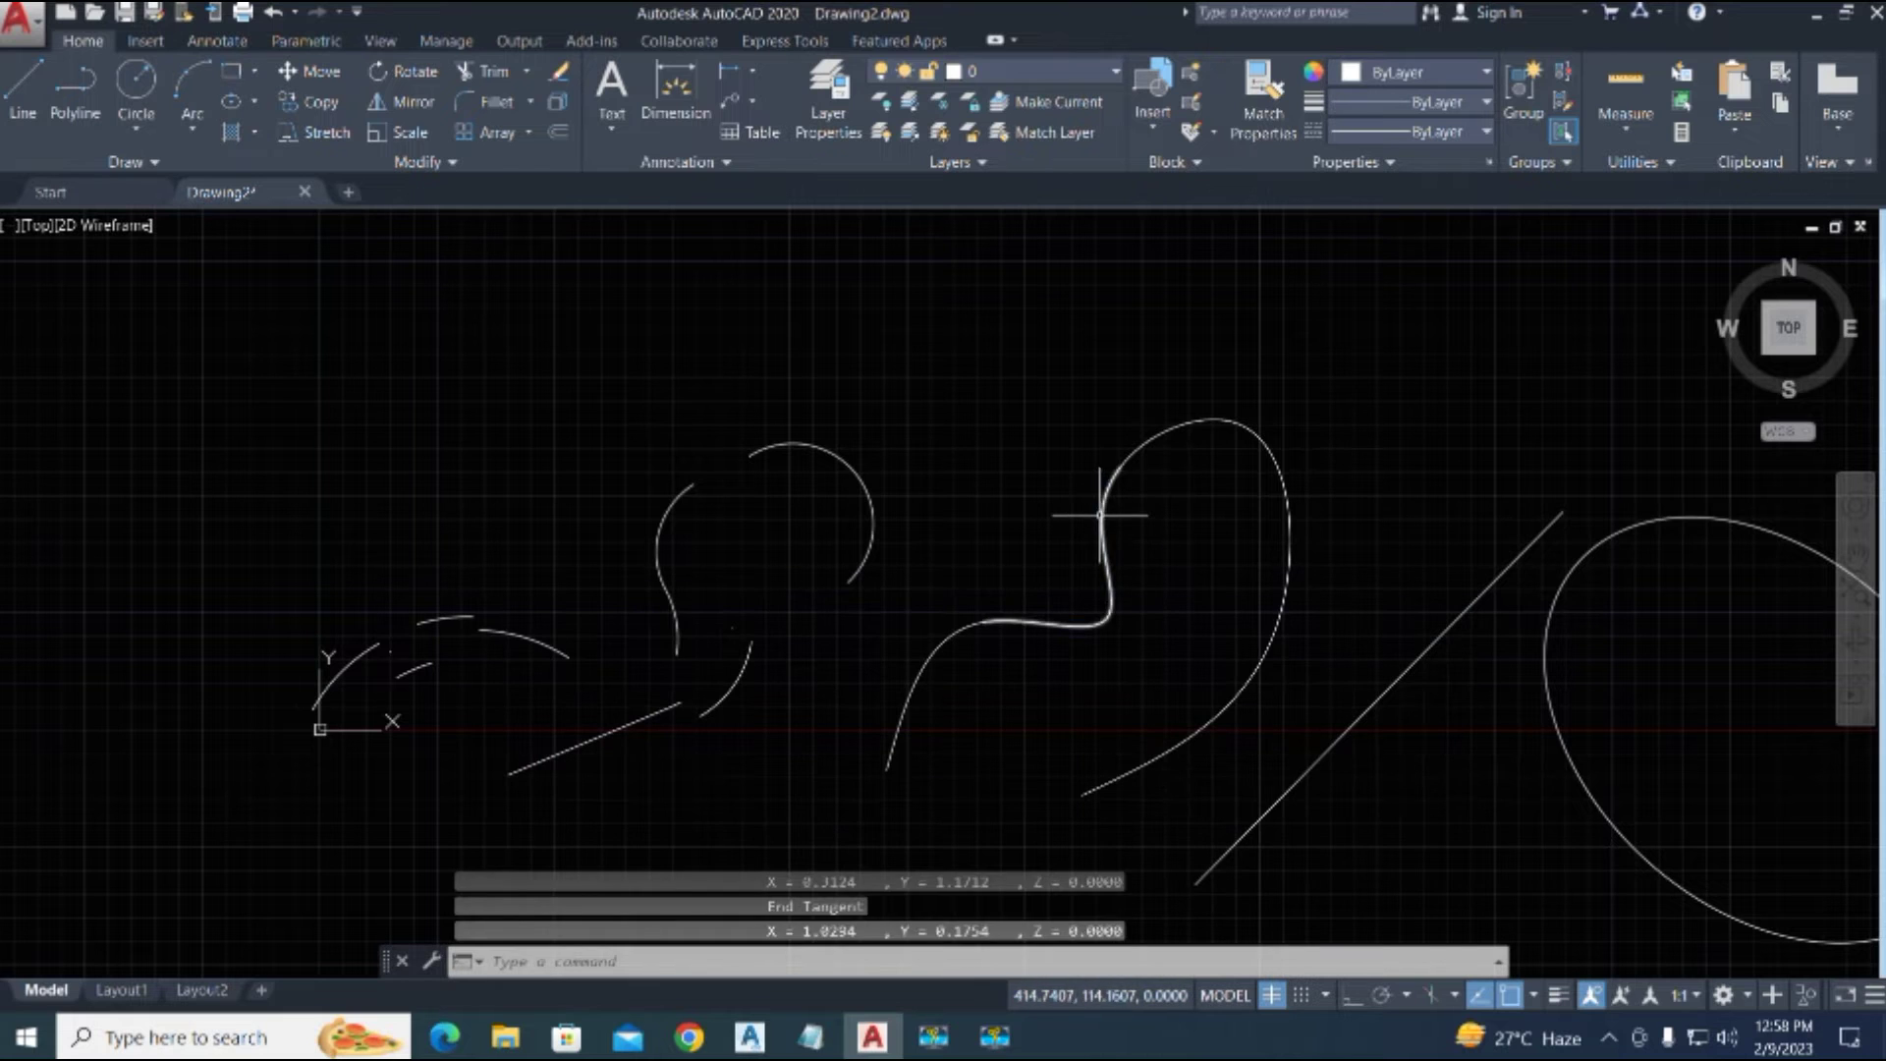
Step: Move the second spline segment up and to the left of its original place
click(1101, 515)
text(m)
key(space)
click(1112, 529)
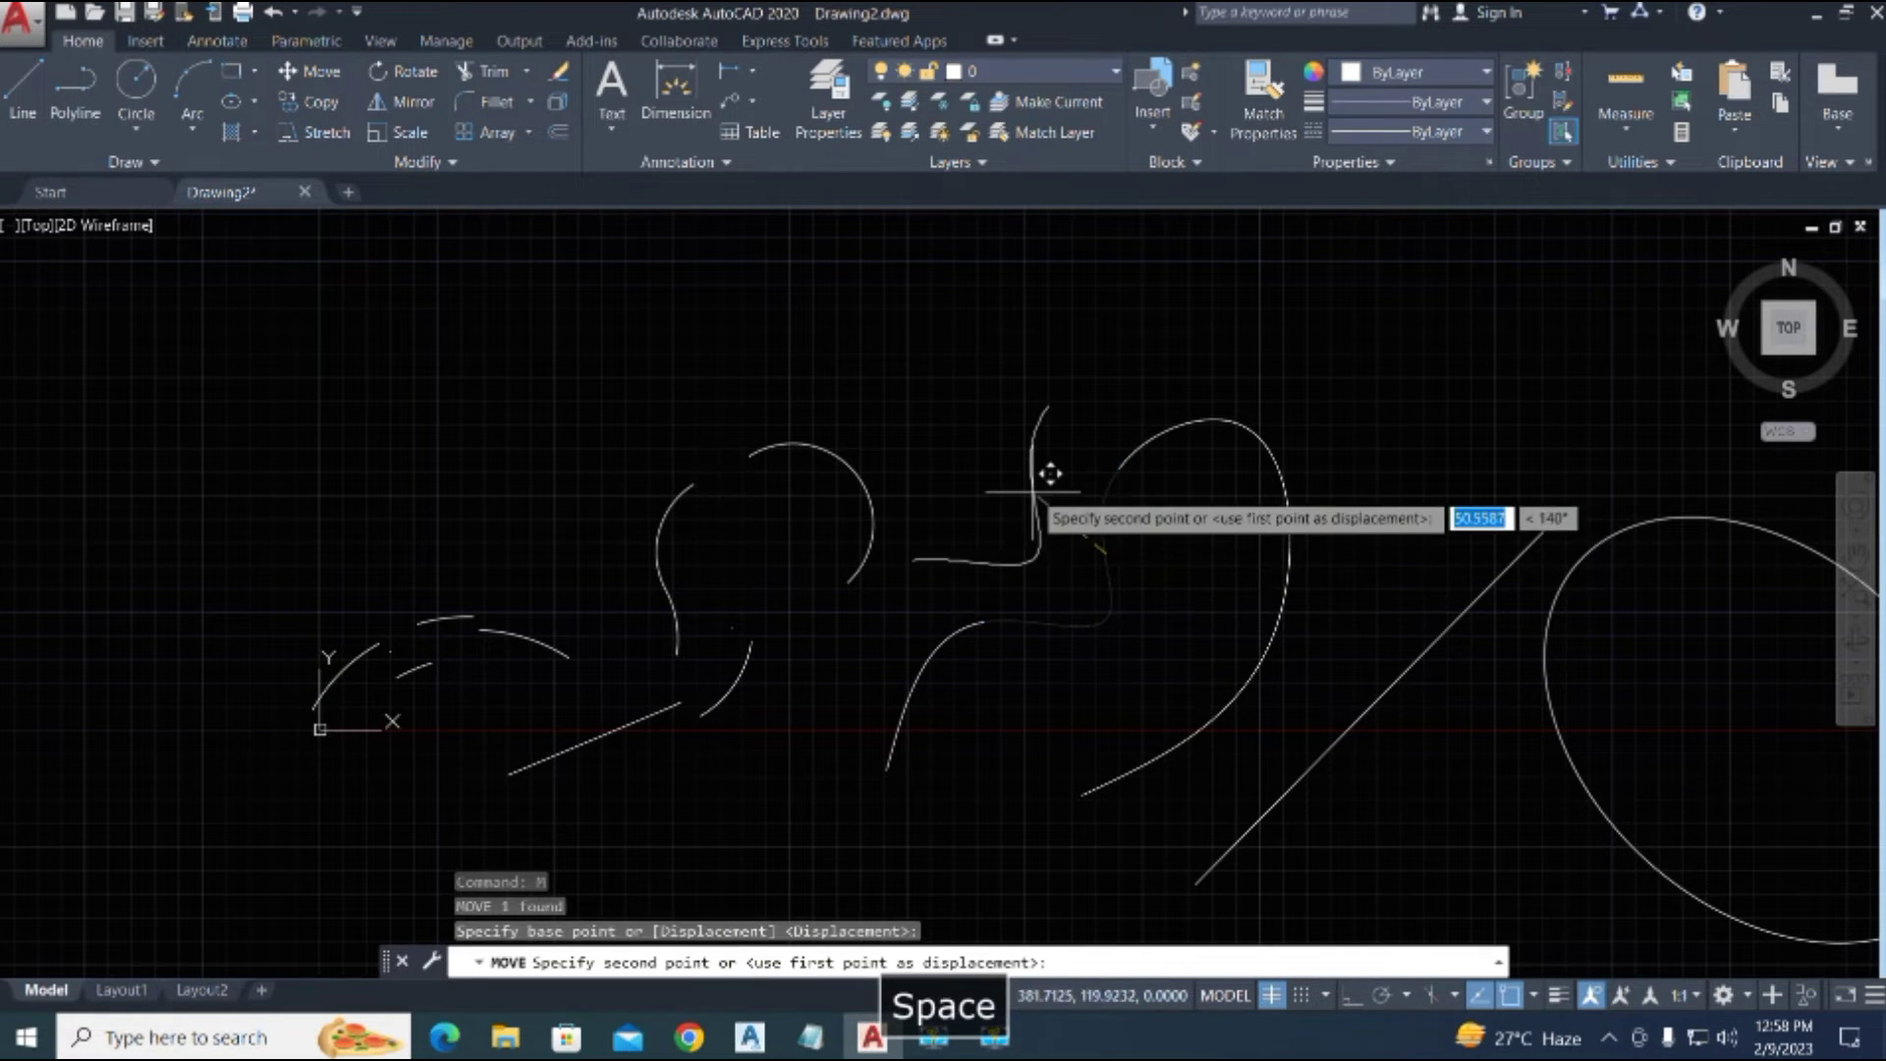
click(1064, 485)
Step: Move the long last spline segment up and to the right, away from the short piece before it
middle_drag(1226, 653, 960, 608)
click(1022, 511)
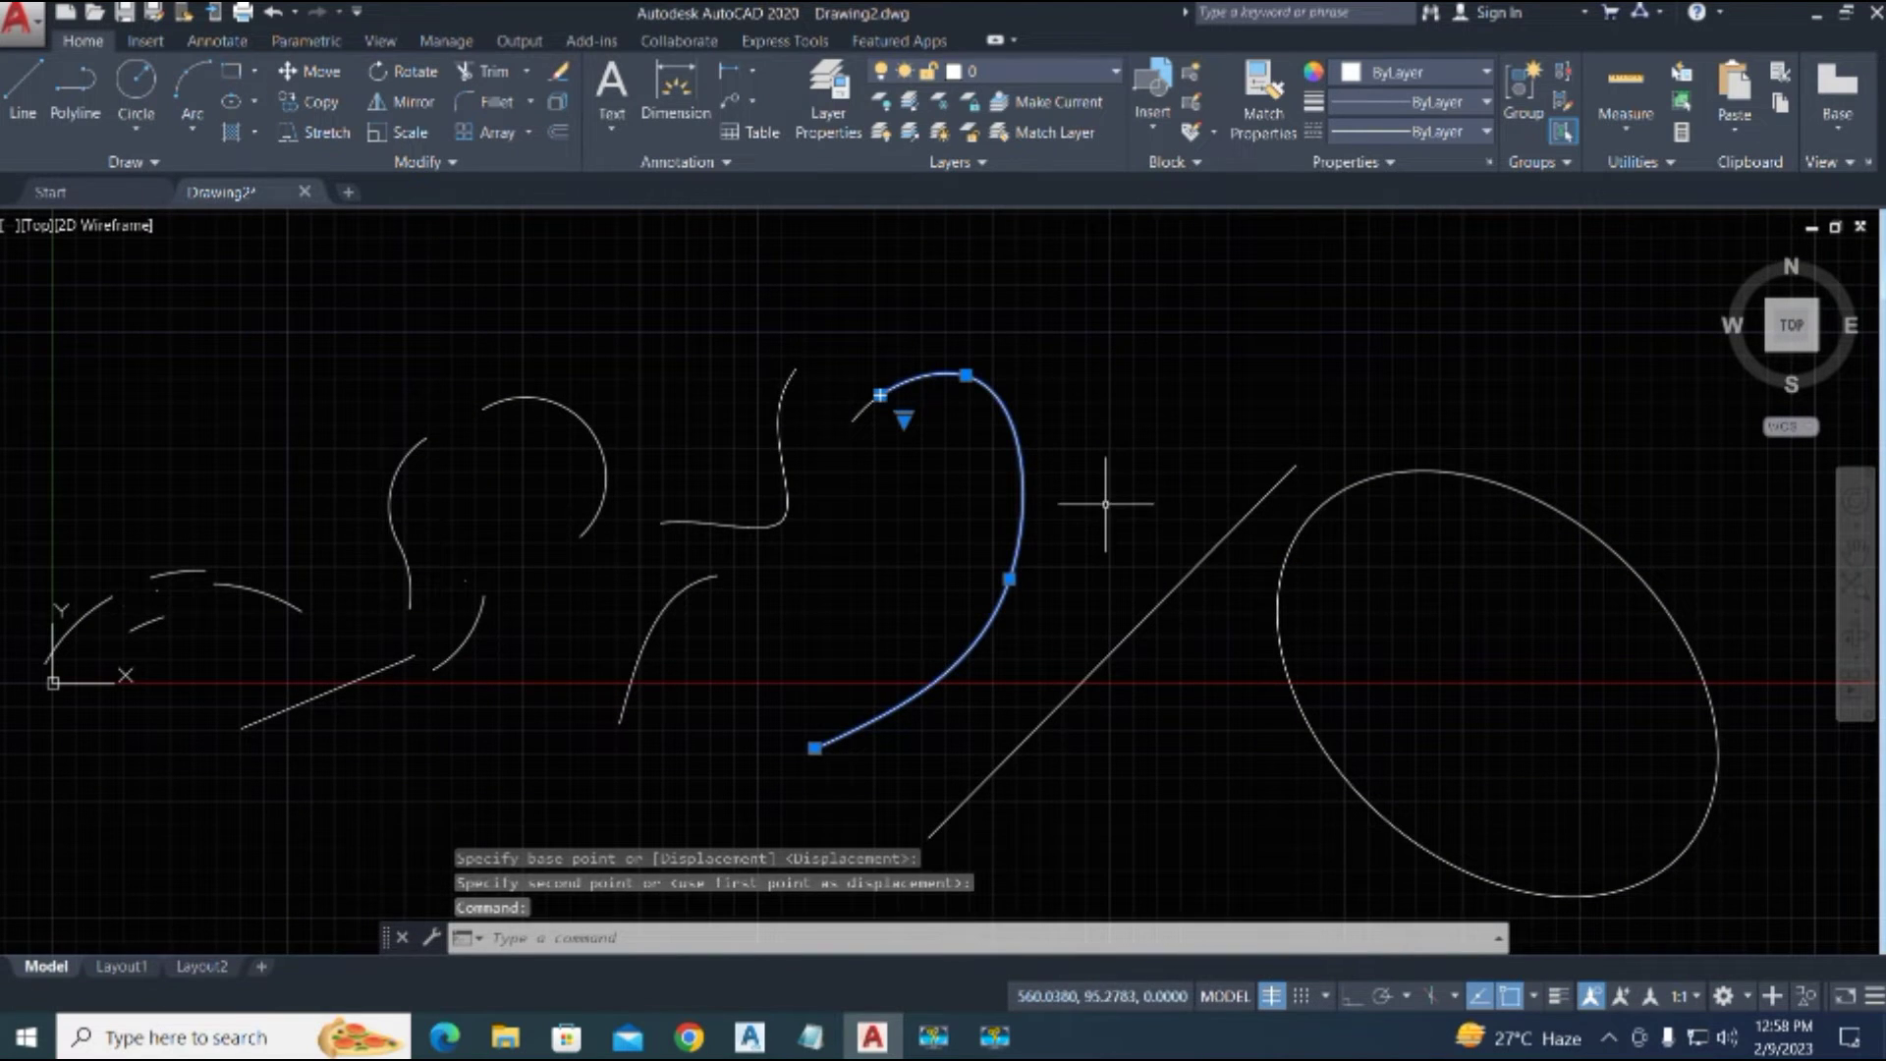
key(space)
click(1107, 498)
click(1078, 409)
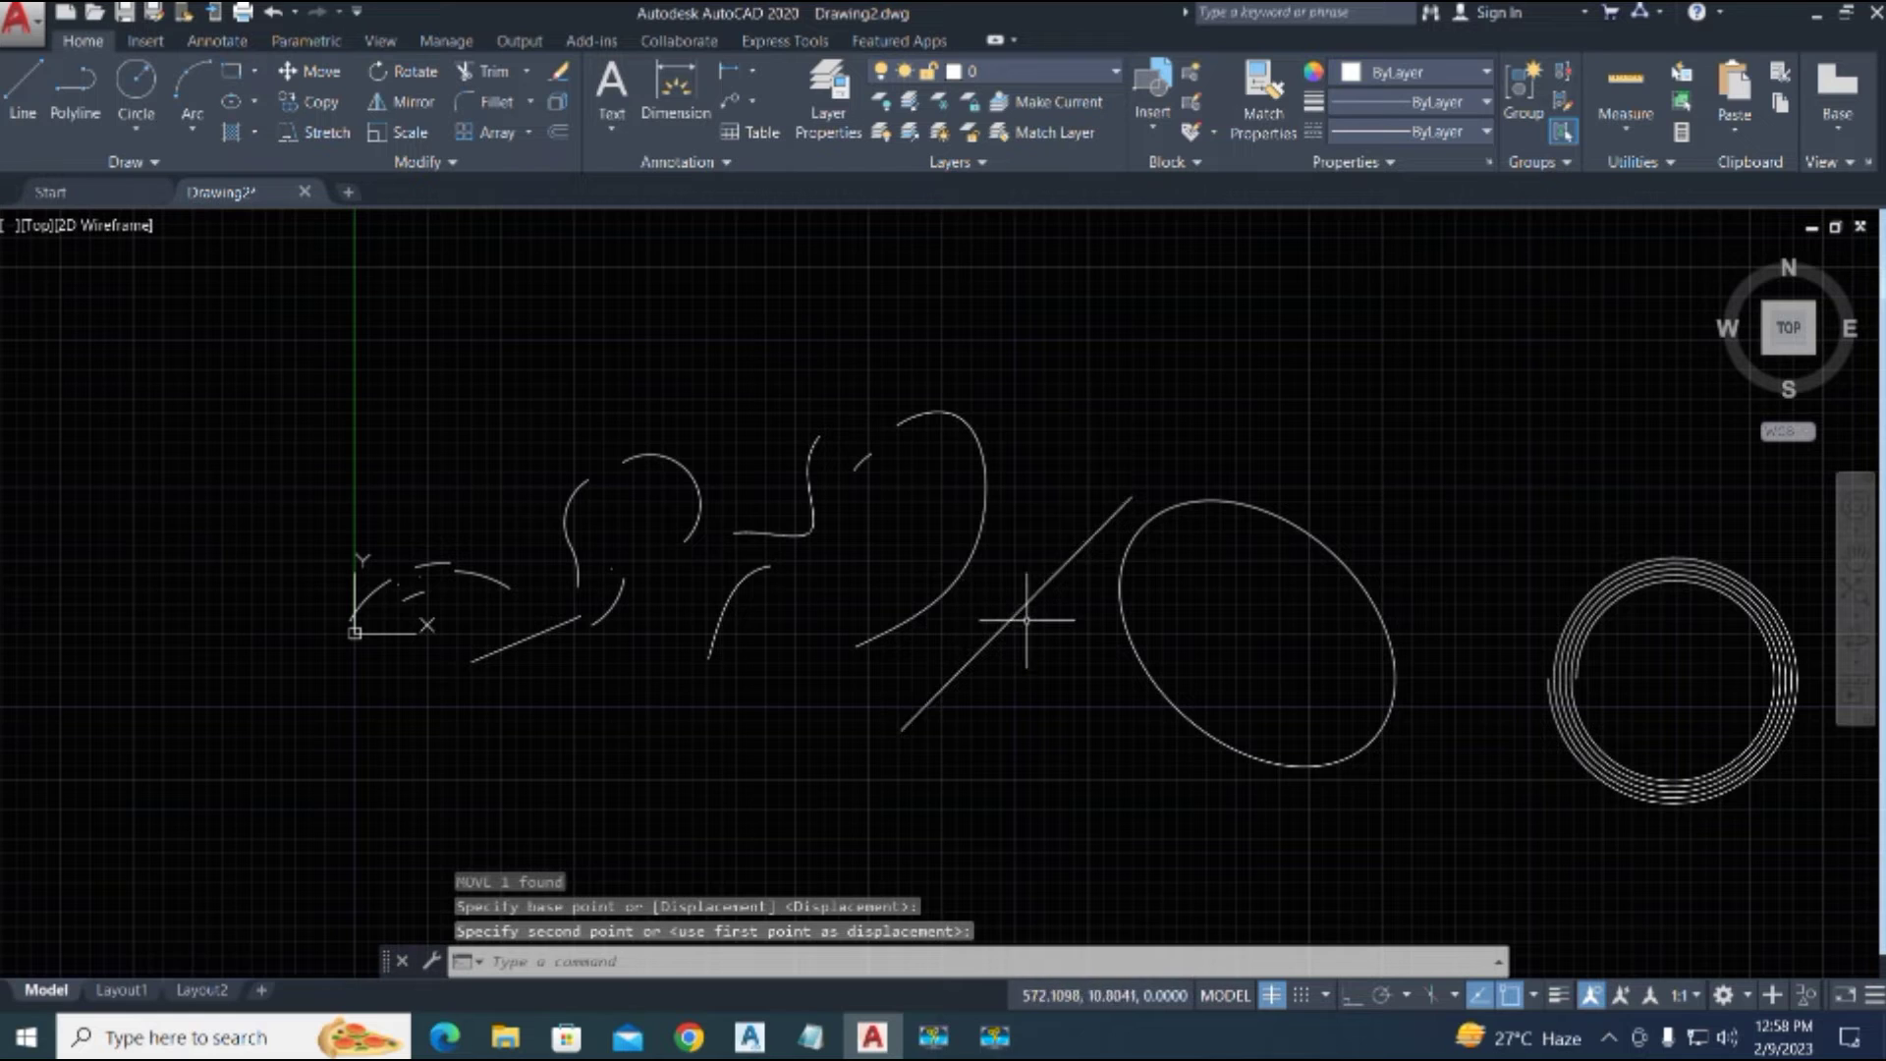
Step: List the properties of the diagonal line between the spline pieces and the ellipse
click(1023, 611)
key(space)
text(l)
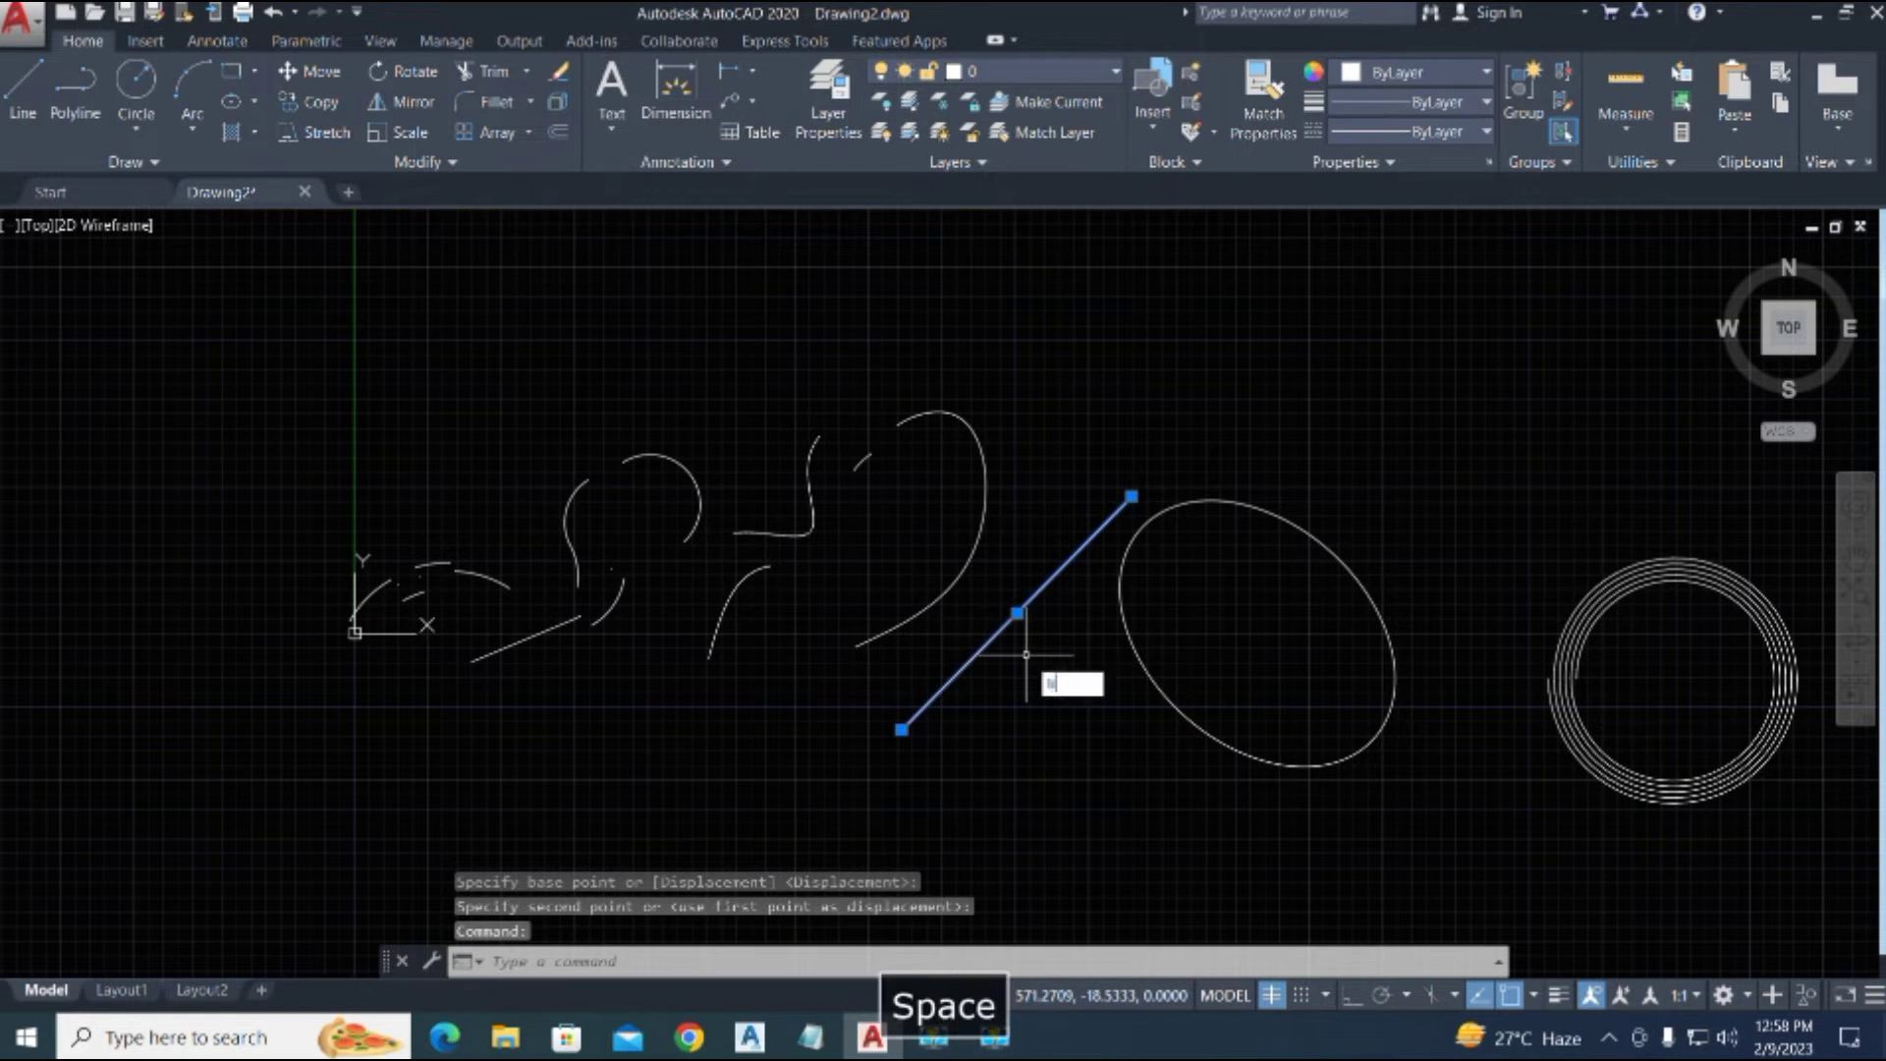
text(i)
key(space)
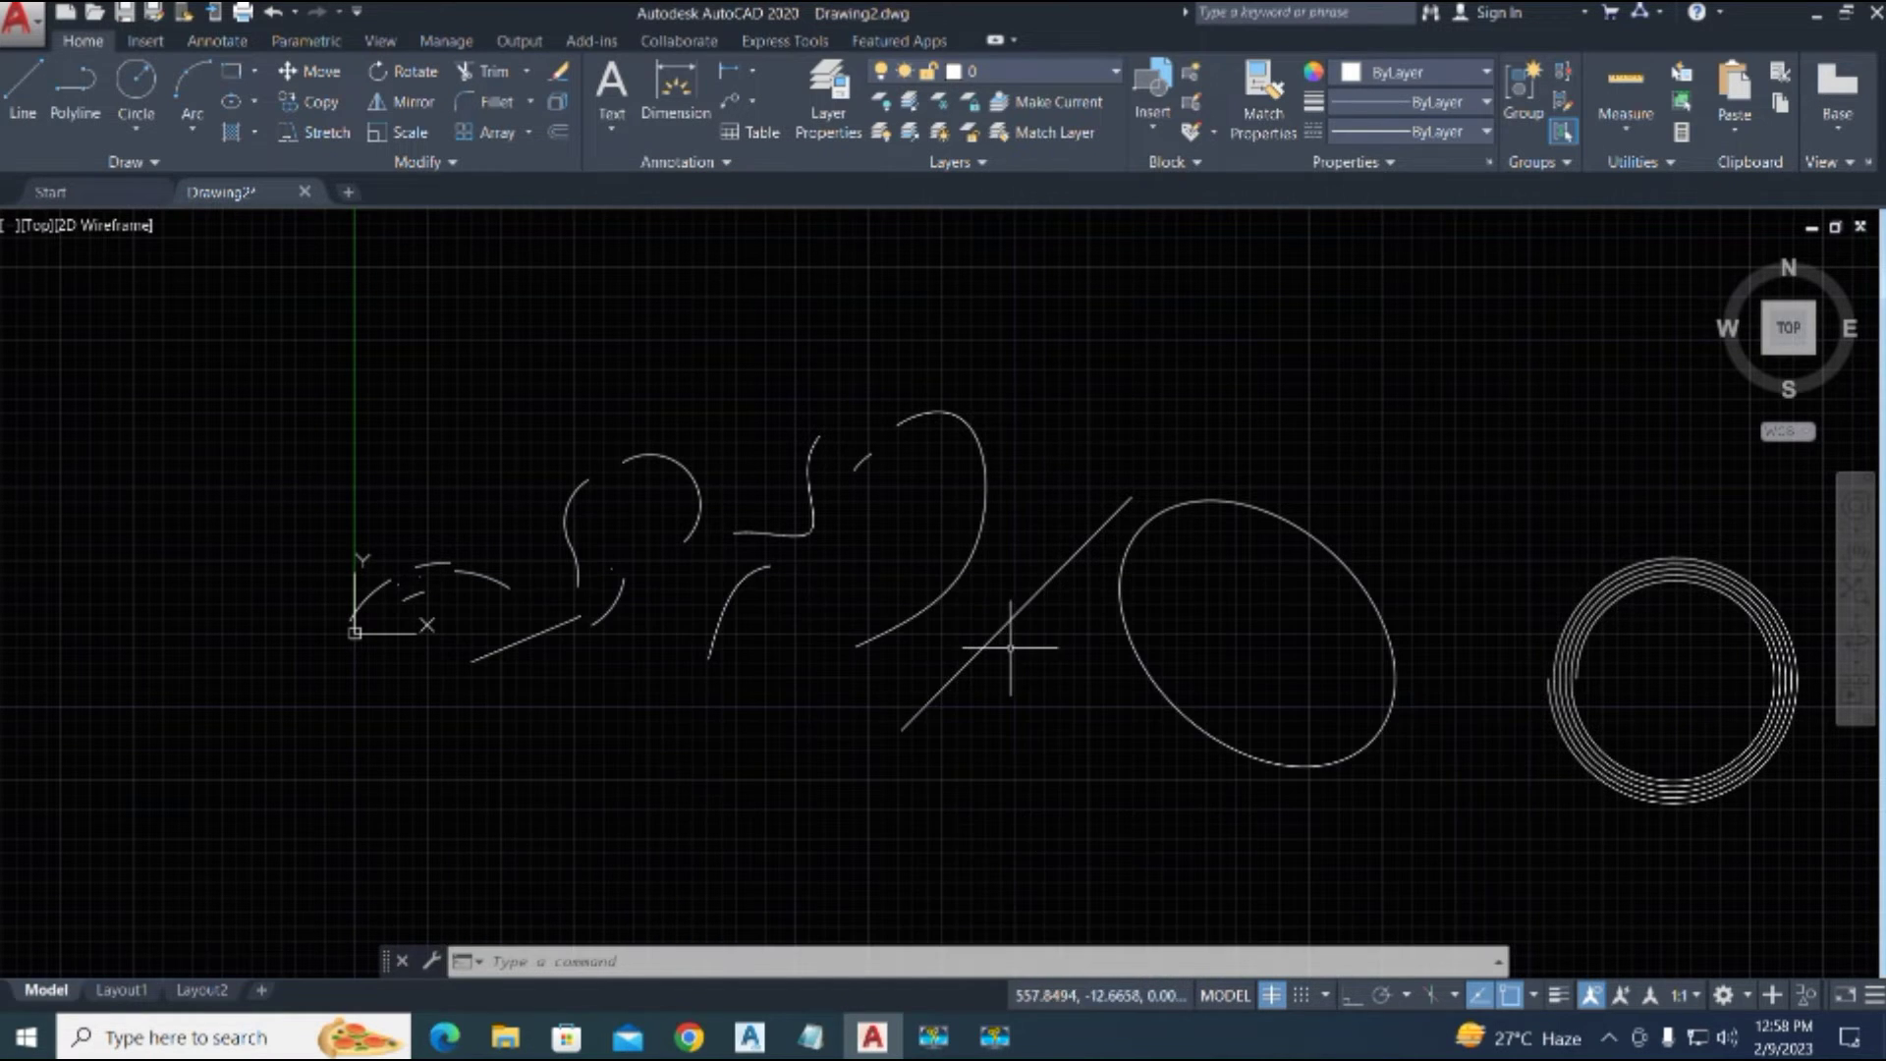
text(brk)
key(space)
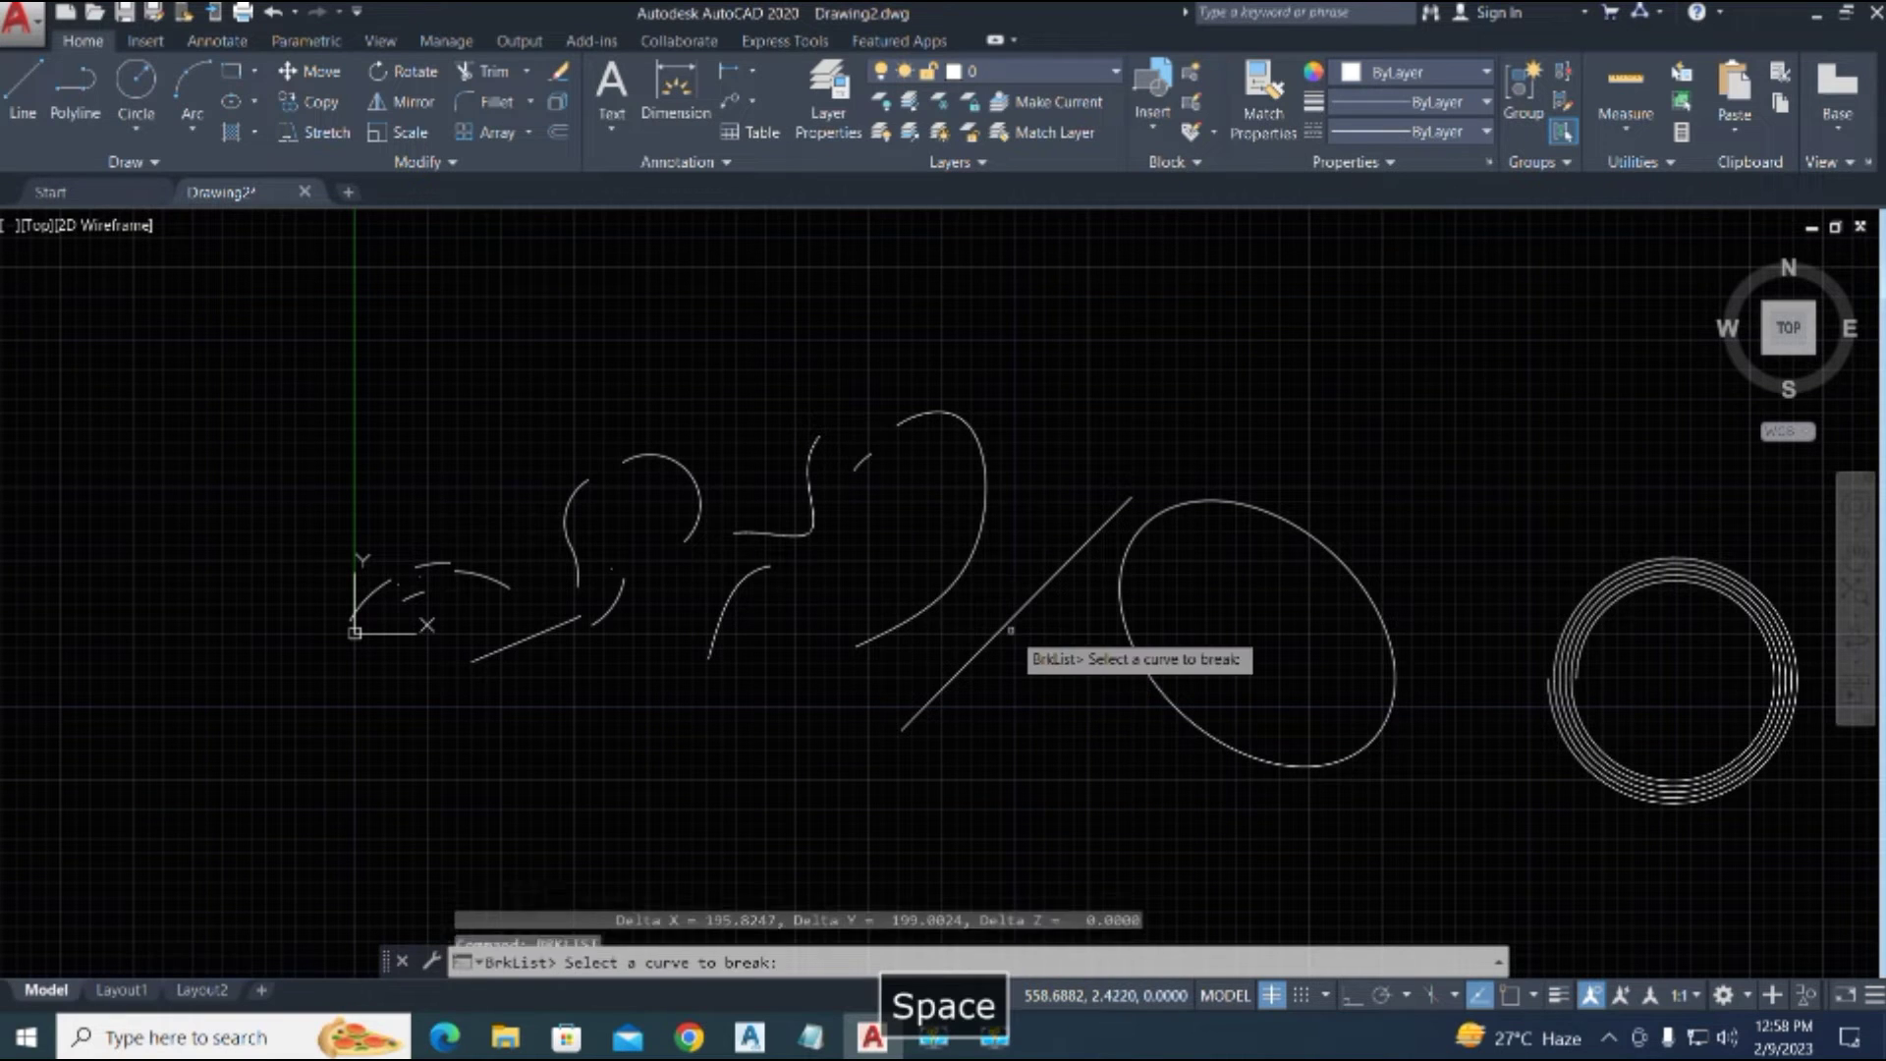
click(1012, 627)
key(space)
Step: Break the diagonal line beside the ellipse with BrkList at stations 100 and 150 from its start
key(space)
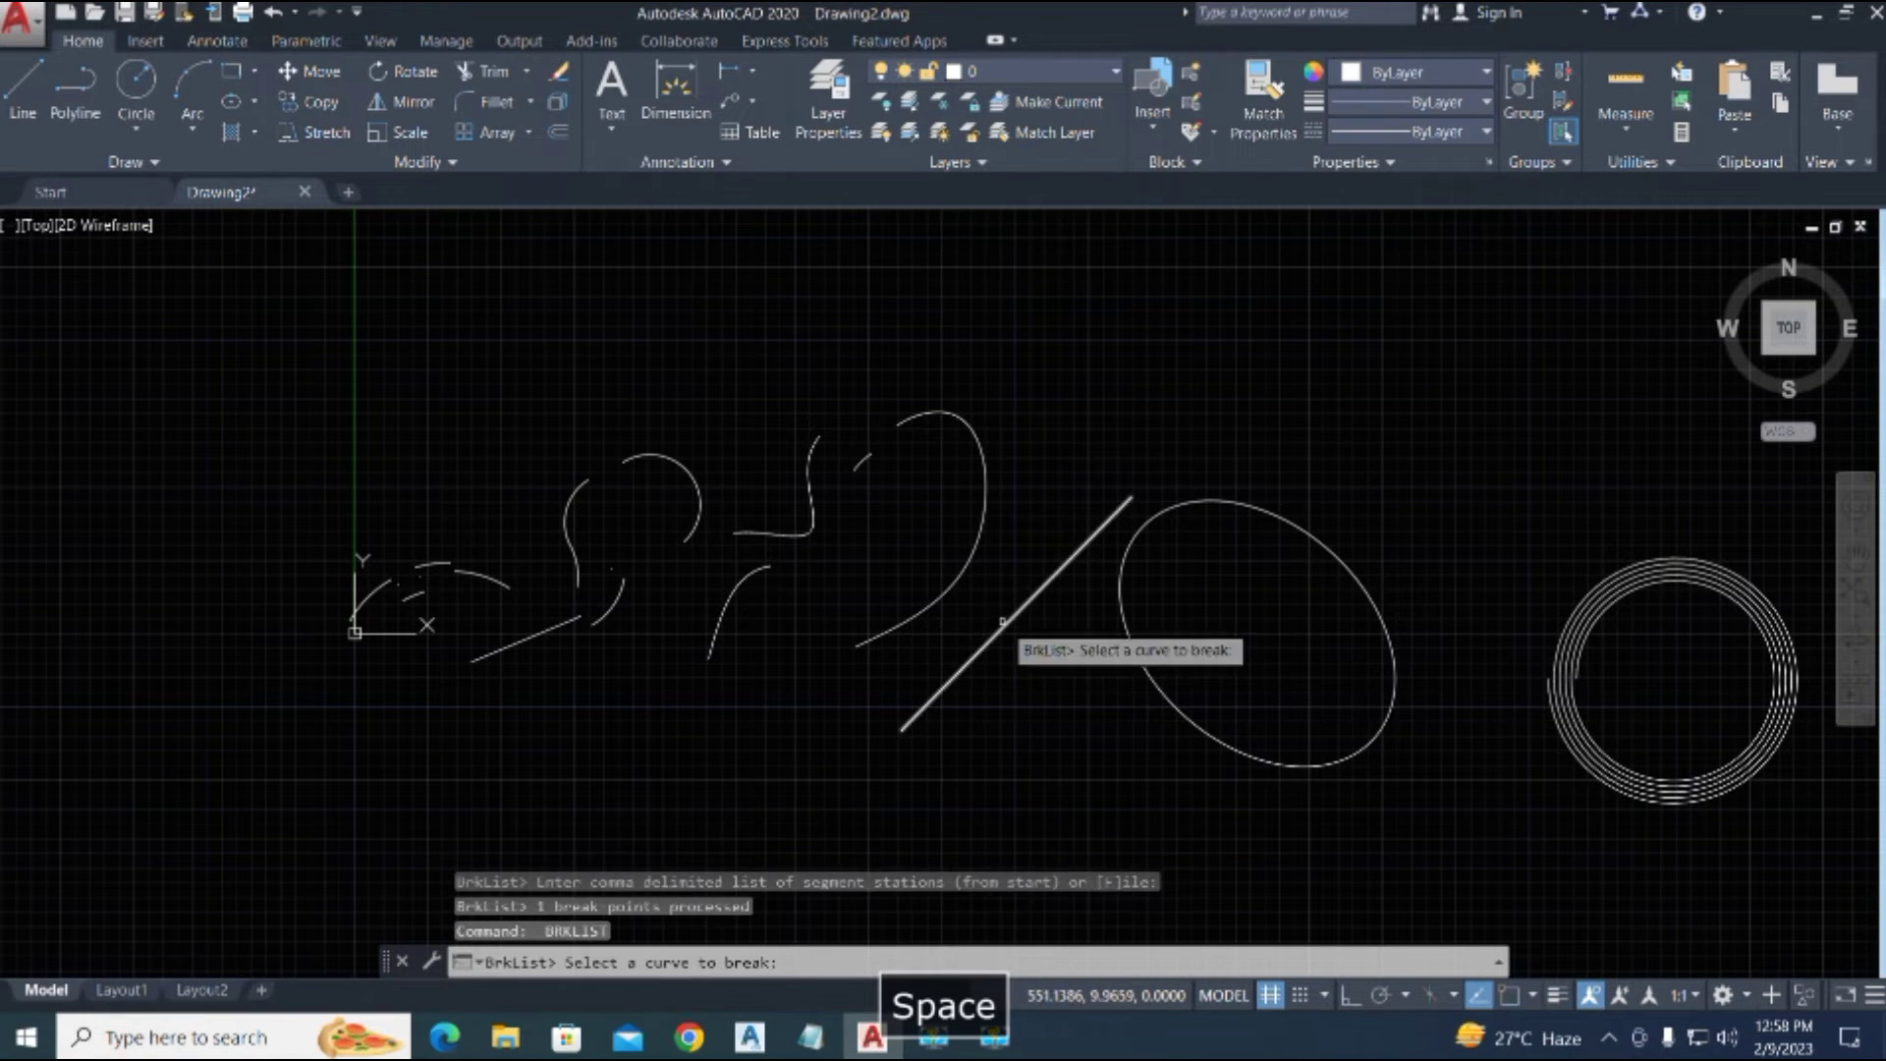
click(1011, 676)
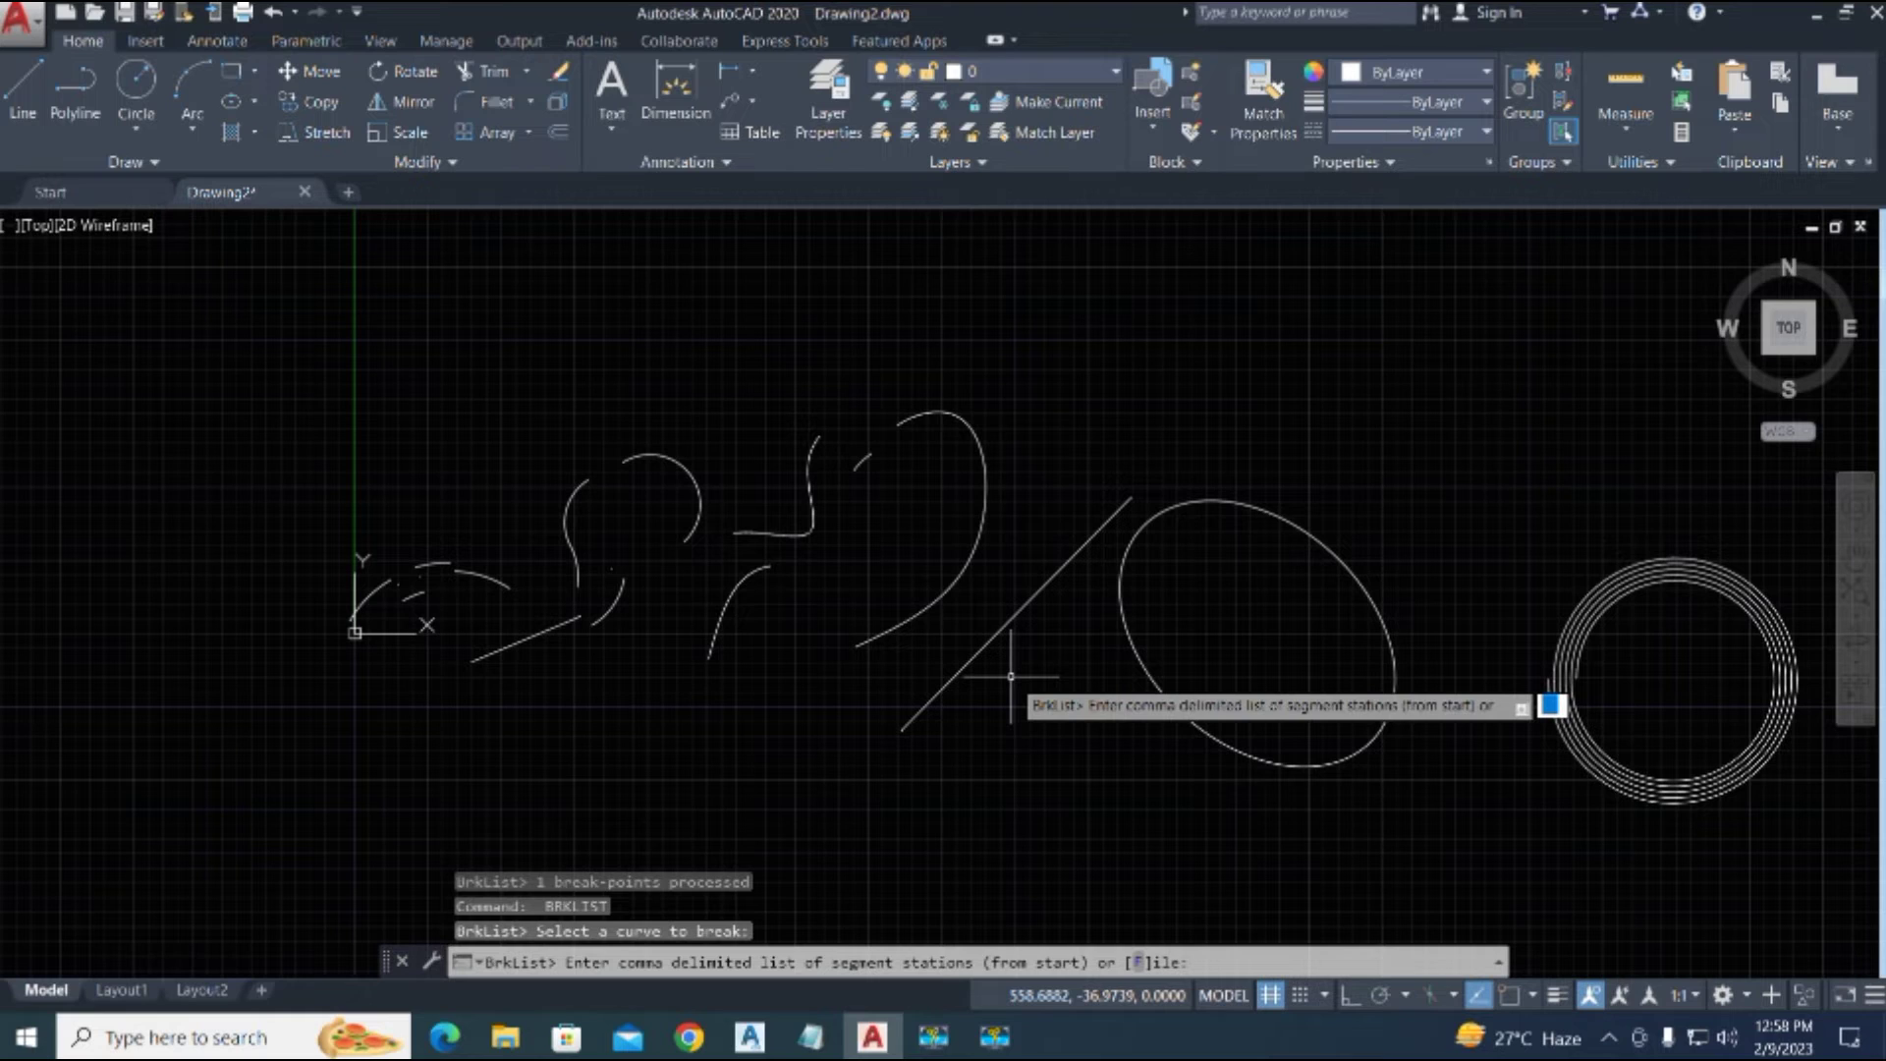
text(100)
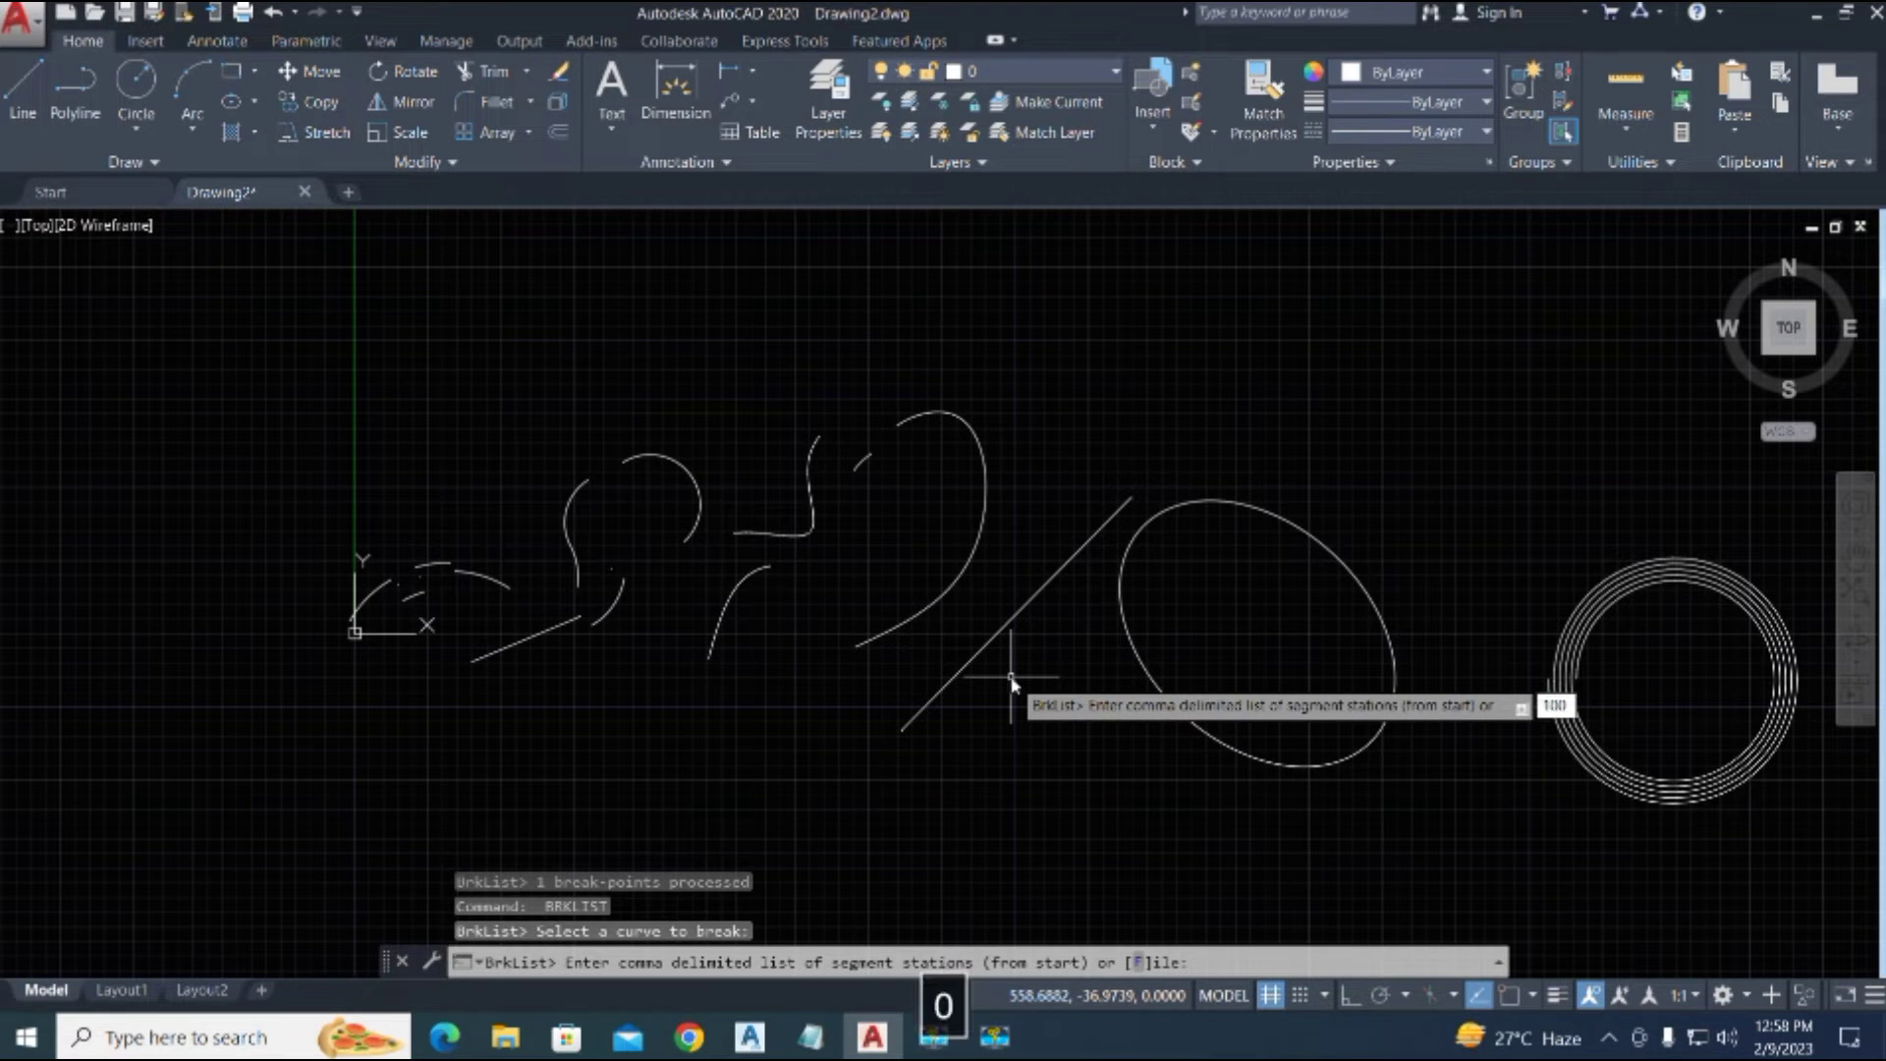
text(,150)
key(Return)
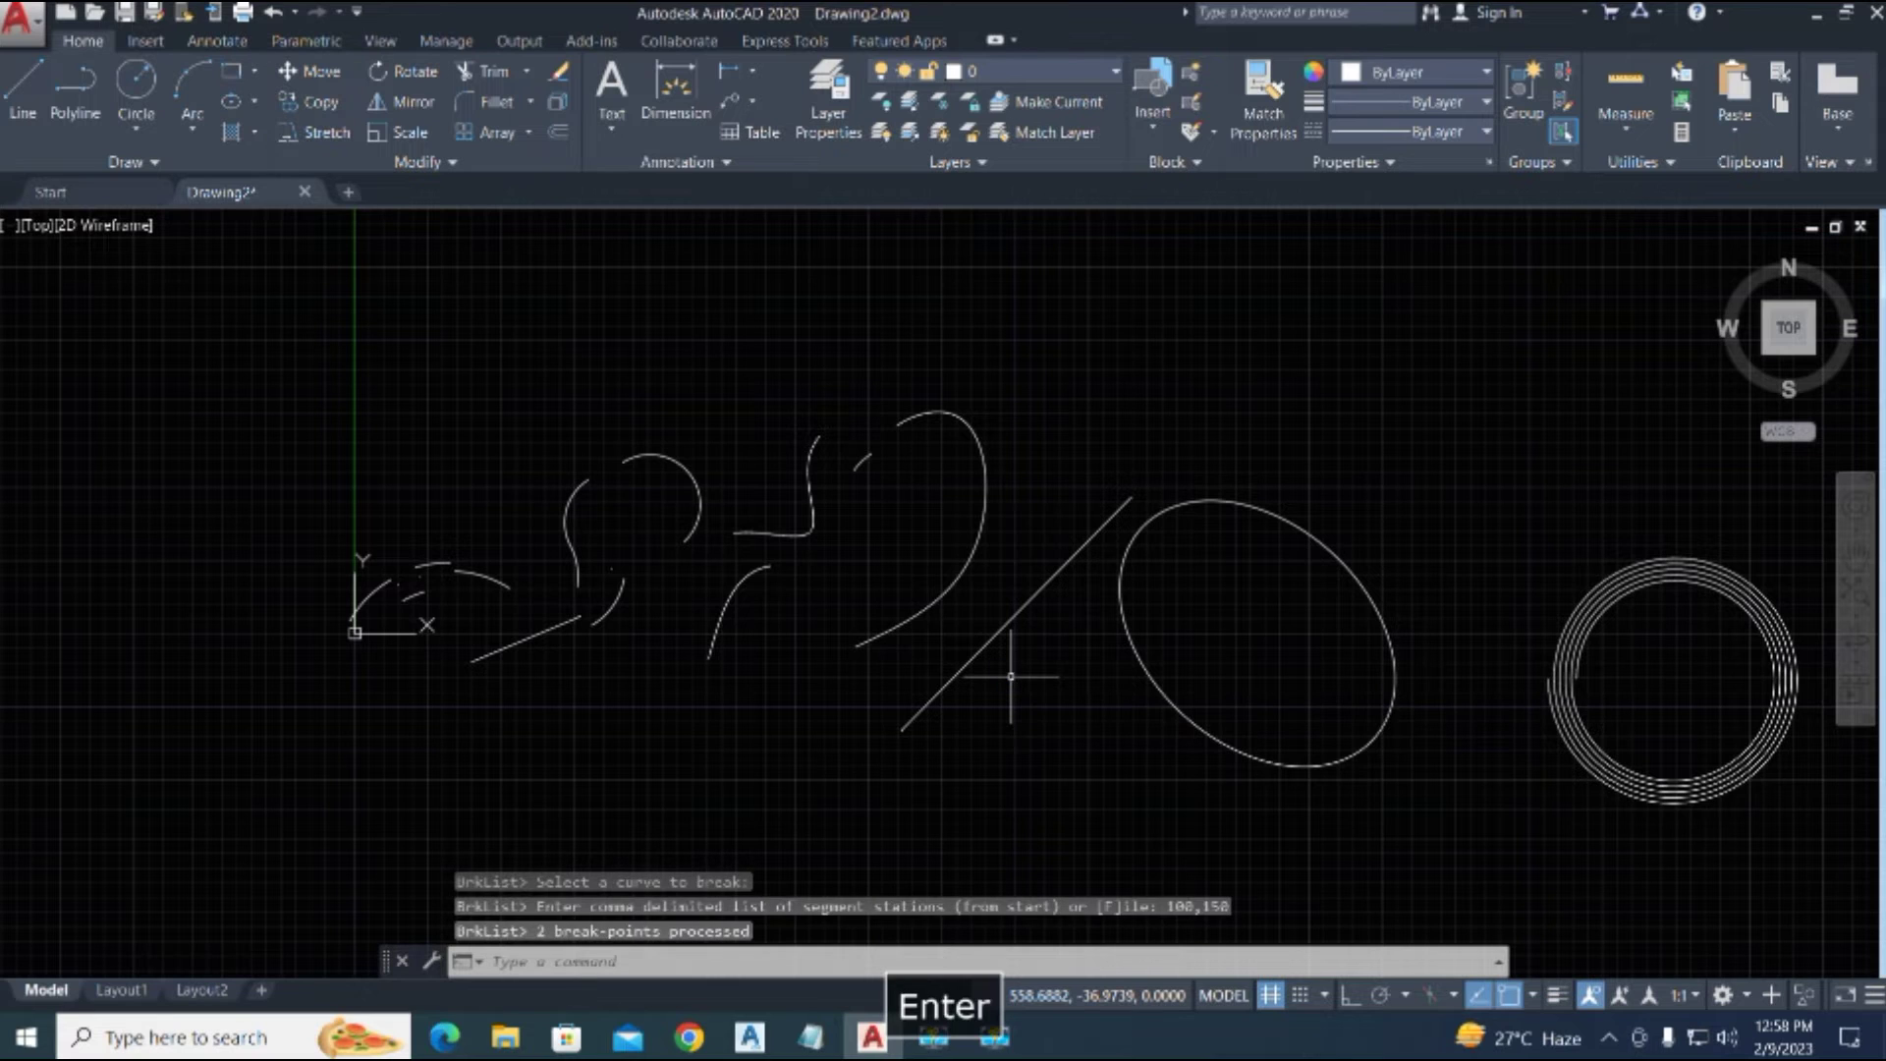
Step: Check the pieces of the broken diagonal line and list the properties of its lowest segment
click(970, 663)
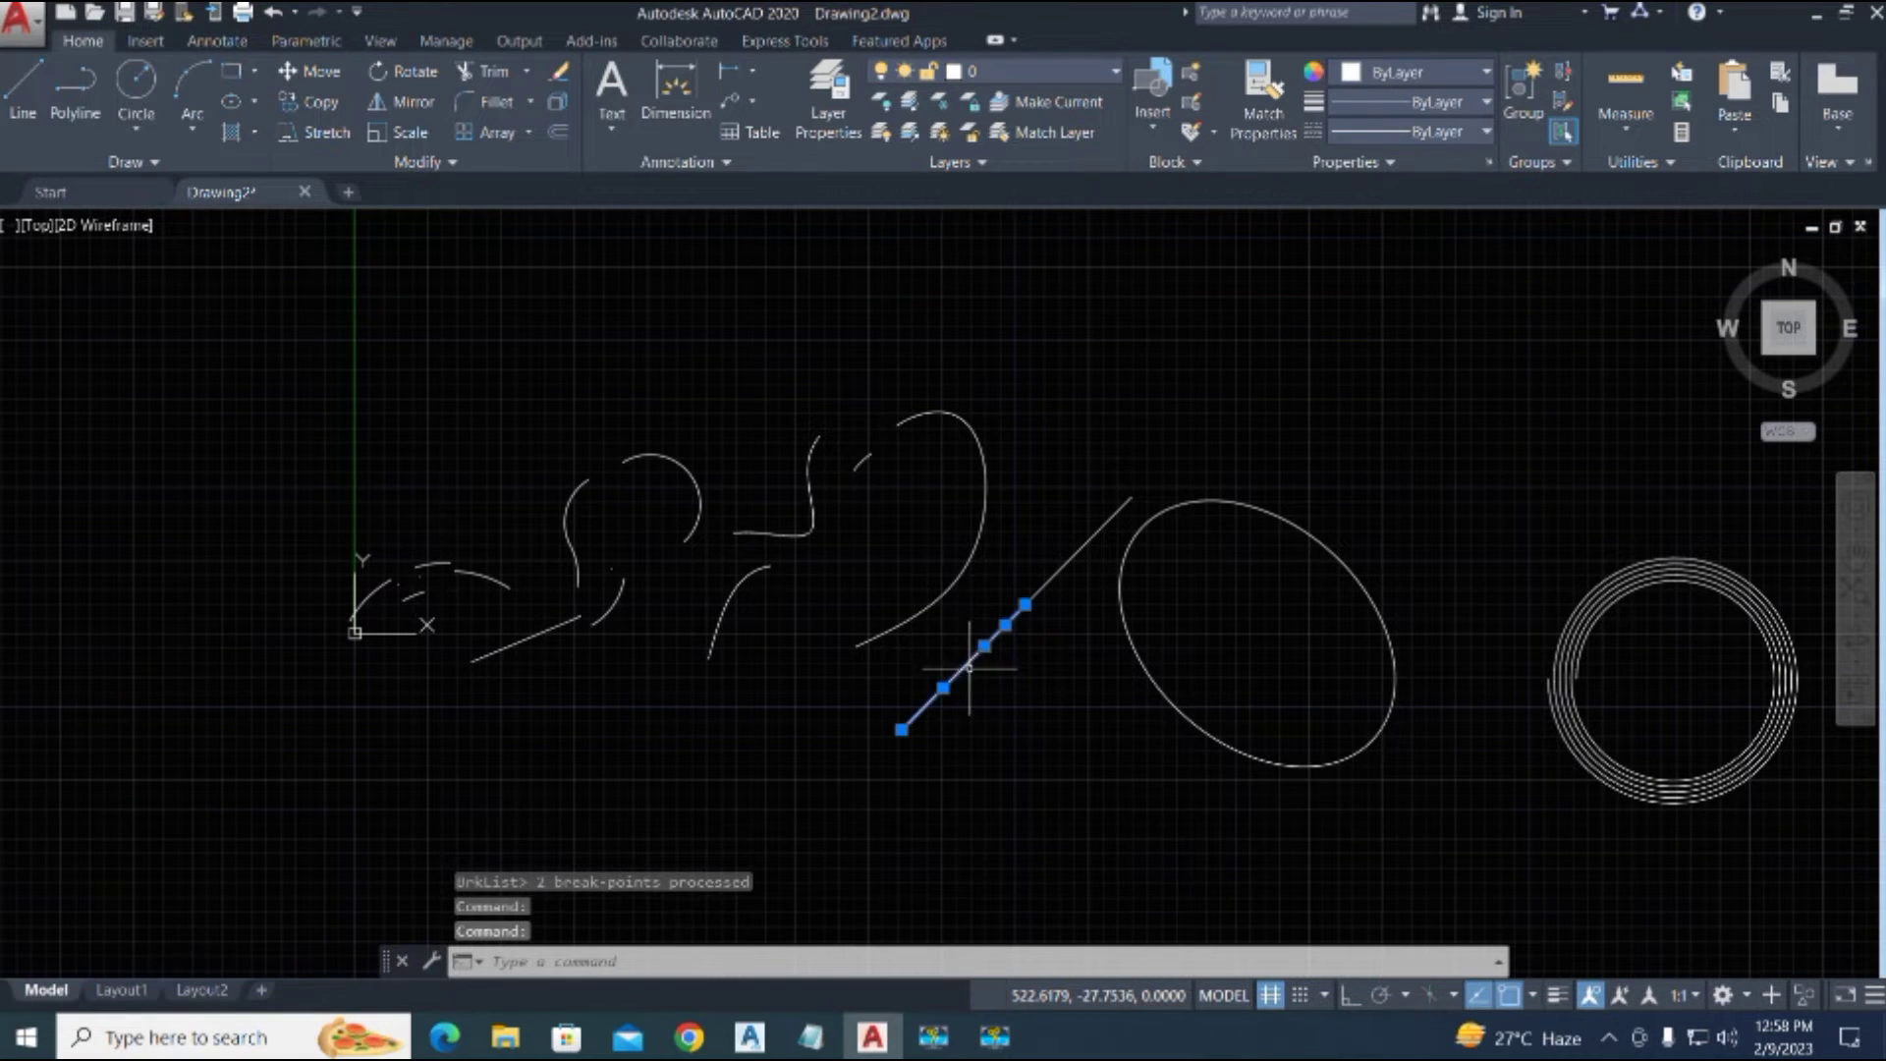
scroll(981, 668, up, 2)
key(Escape)
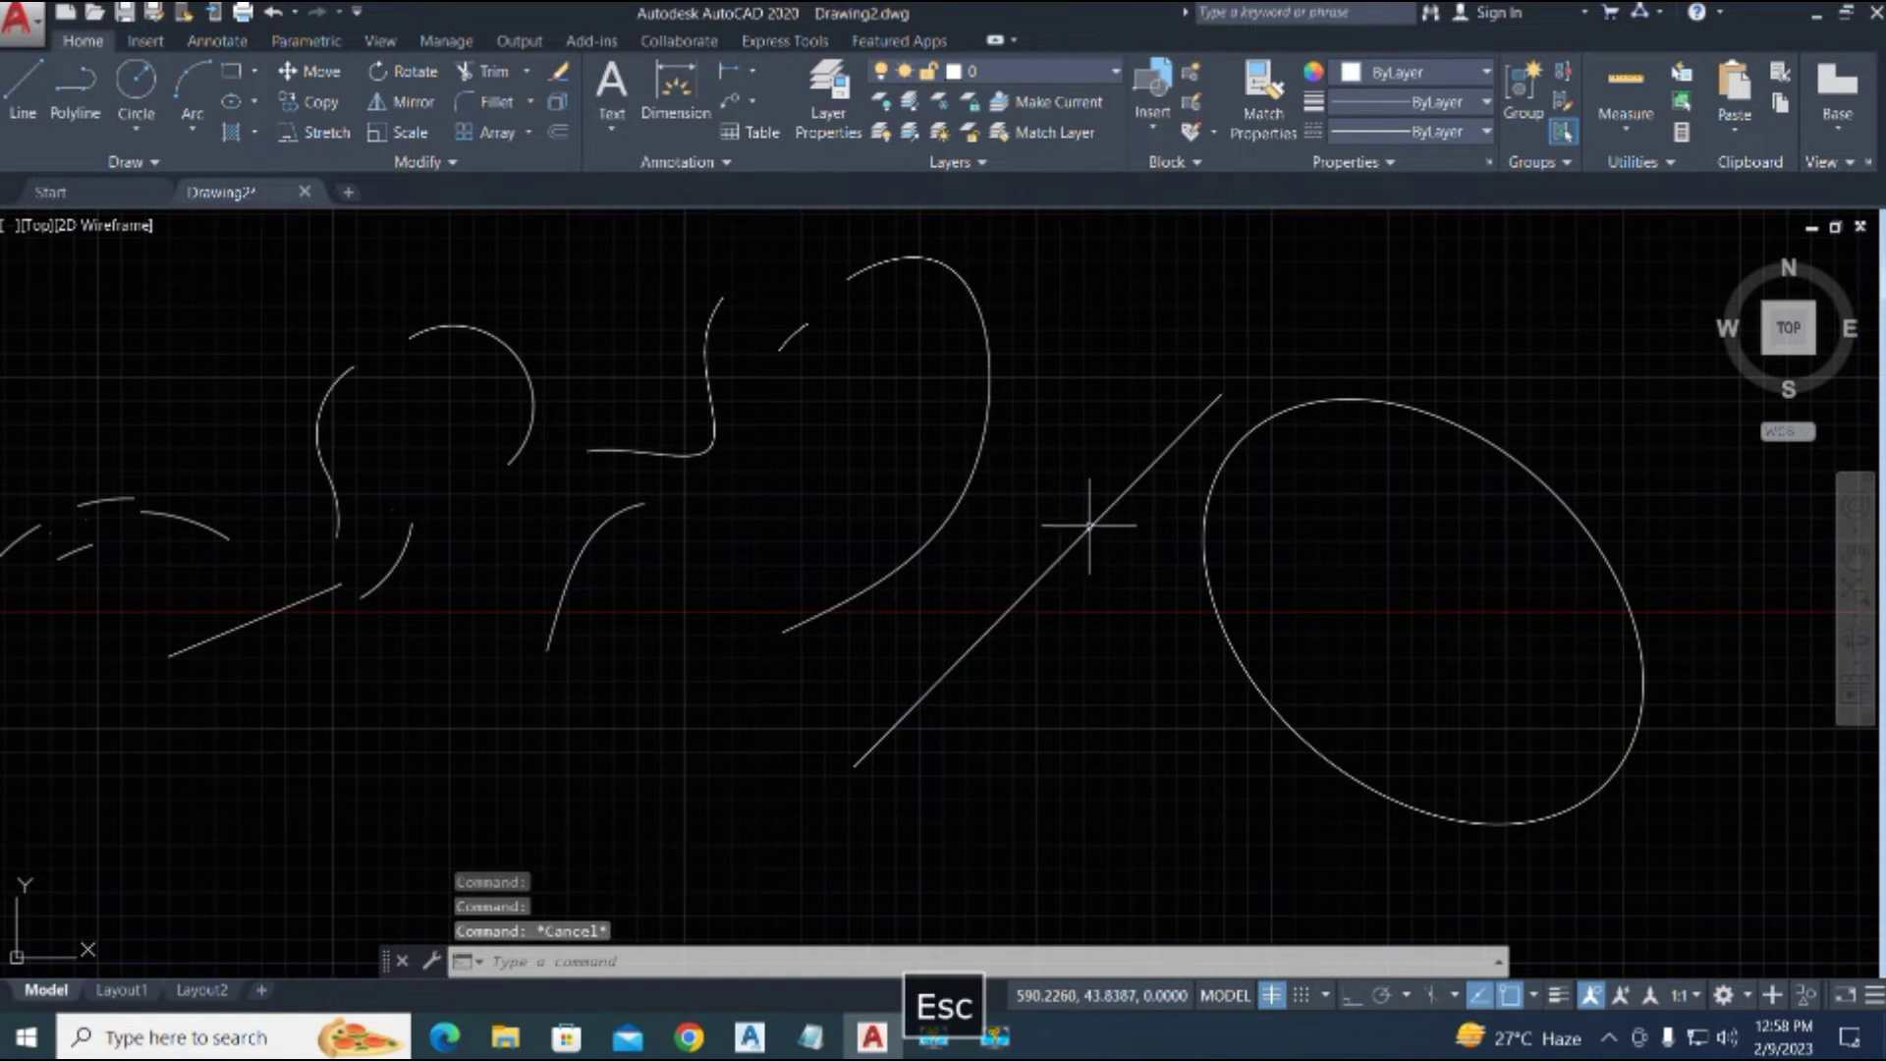
click(1081, 535)
key(Escape)
click(897, 724)
text(li)
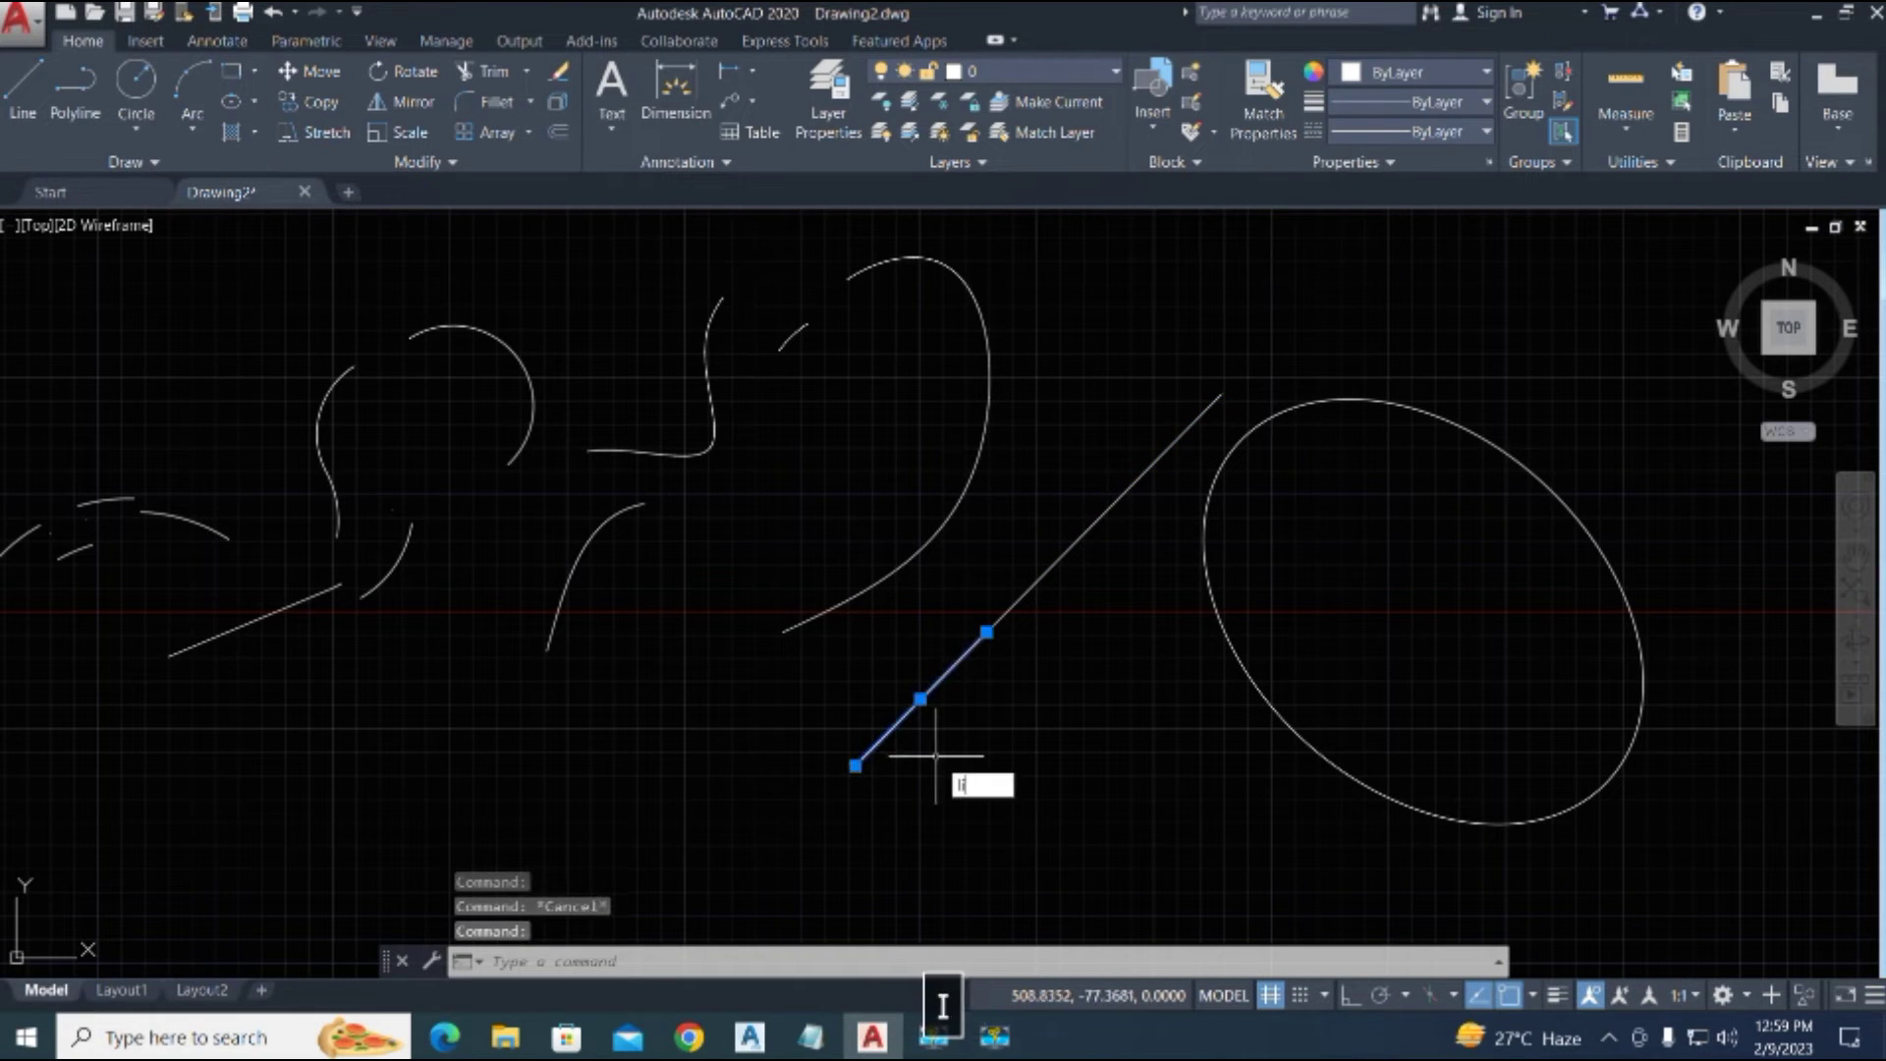
key(space)
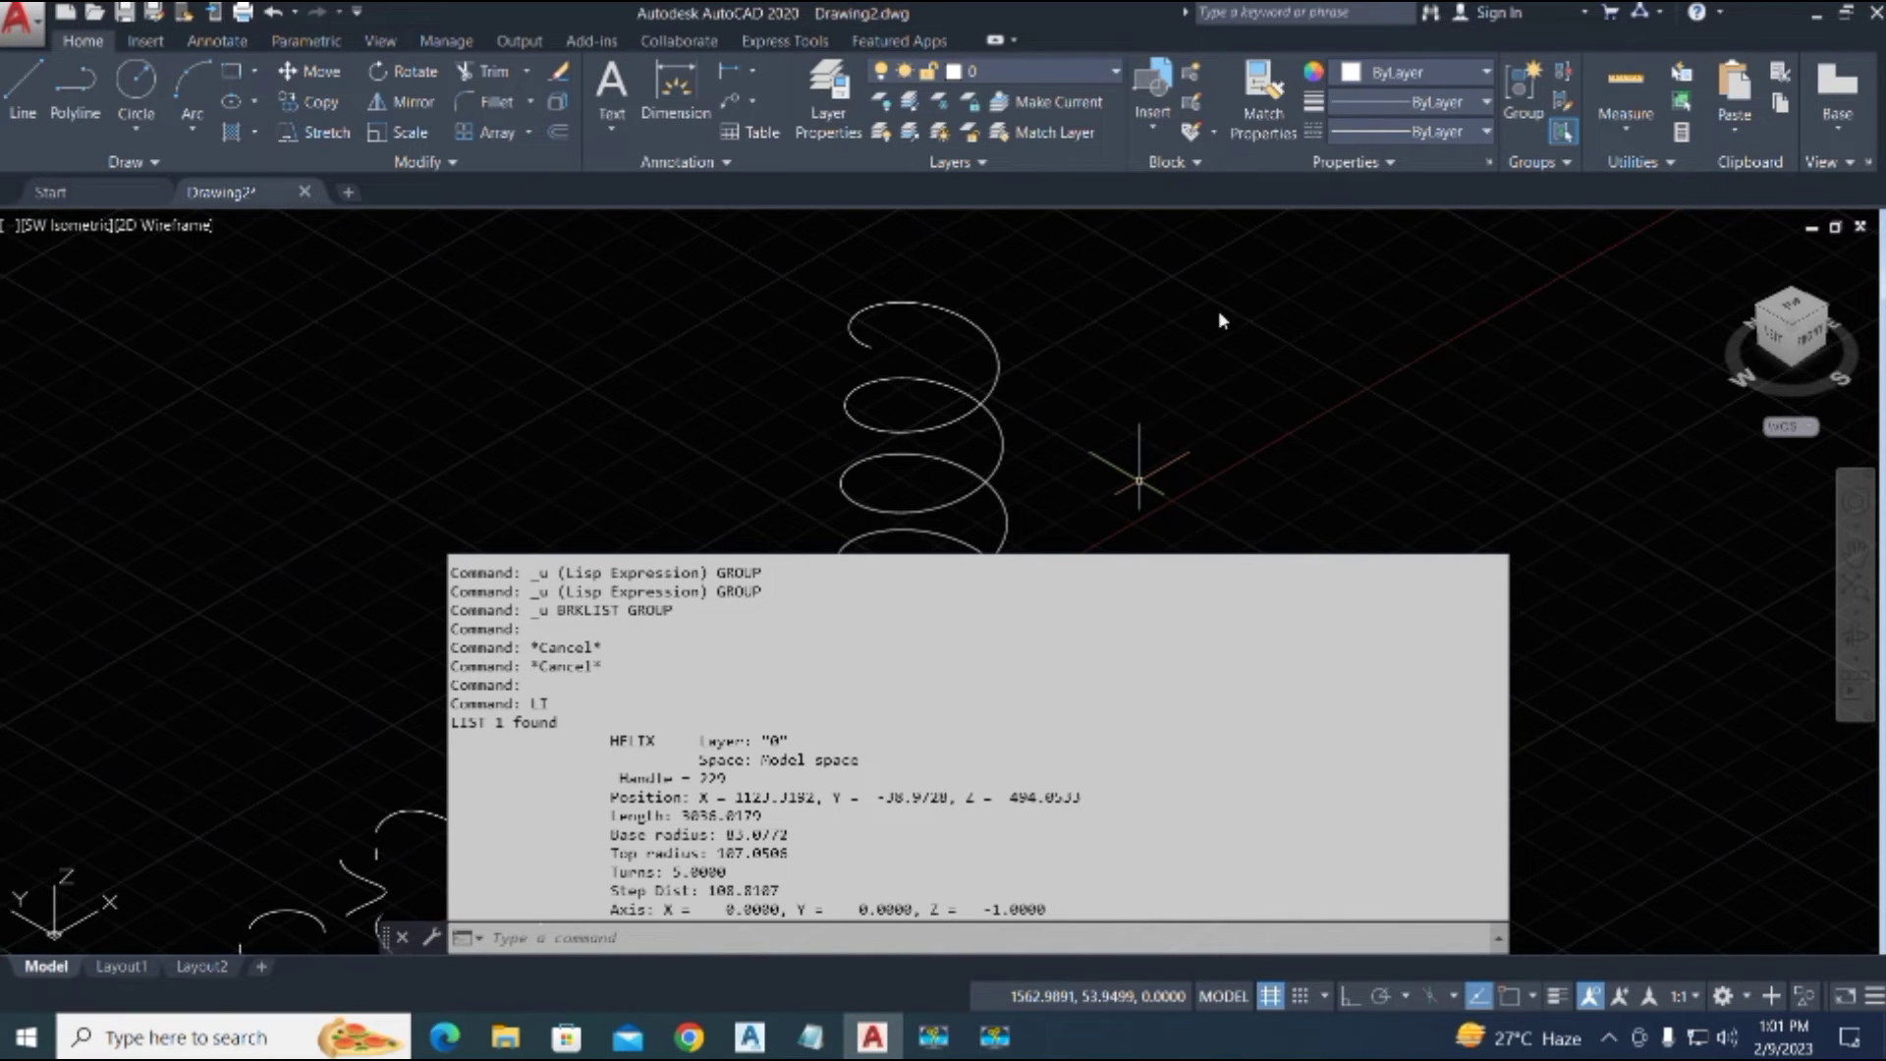
Step: Break the helix with BrkList at stations 1000, 1500 and 2000 from its start
key(Escape)
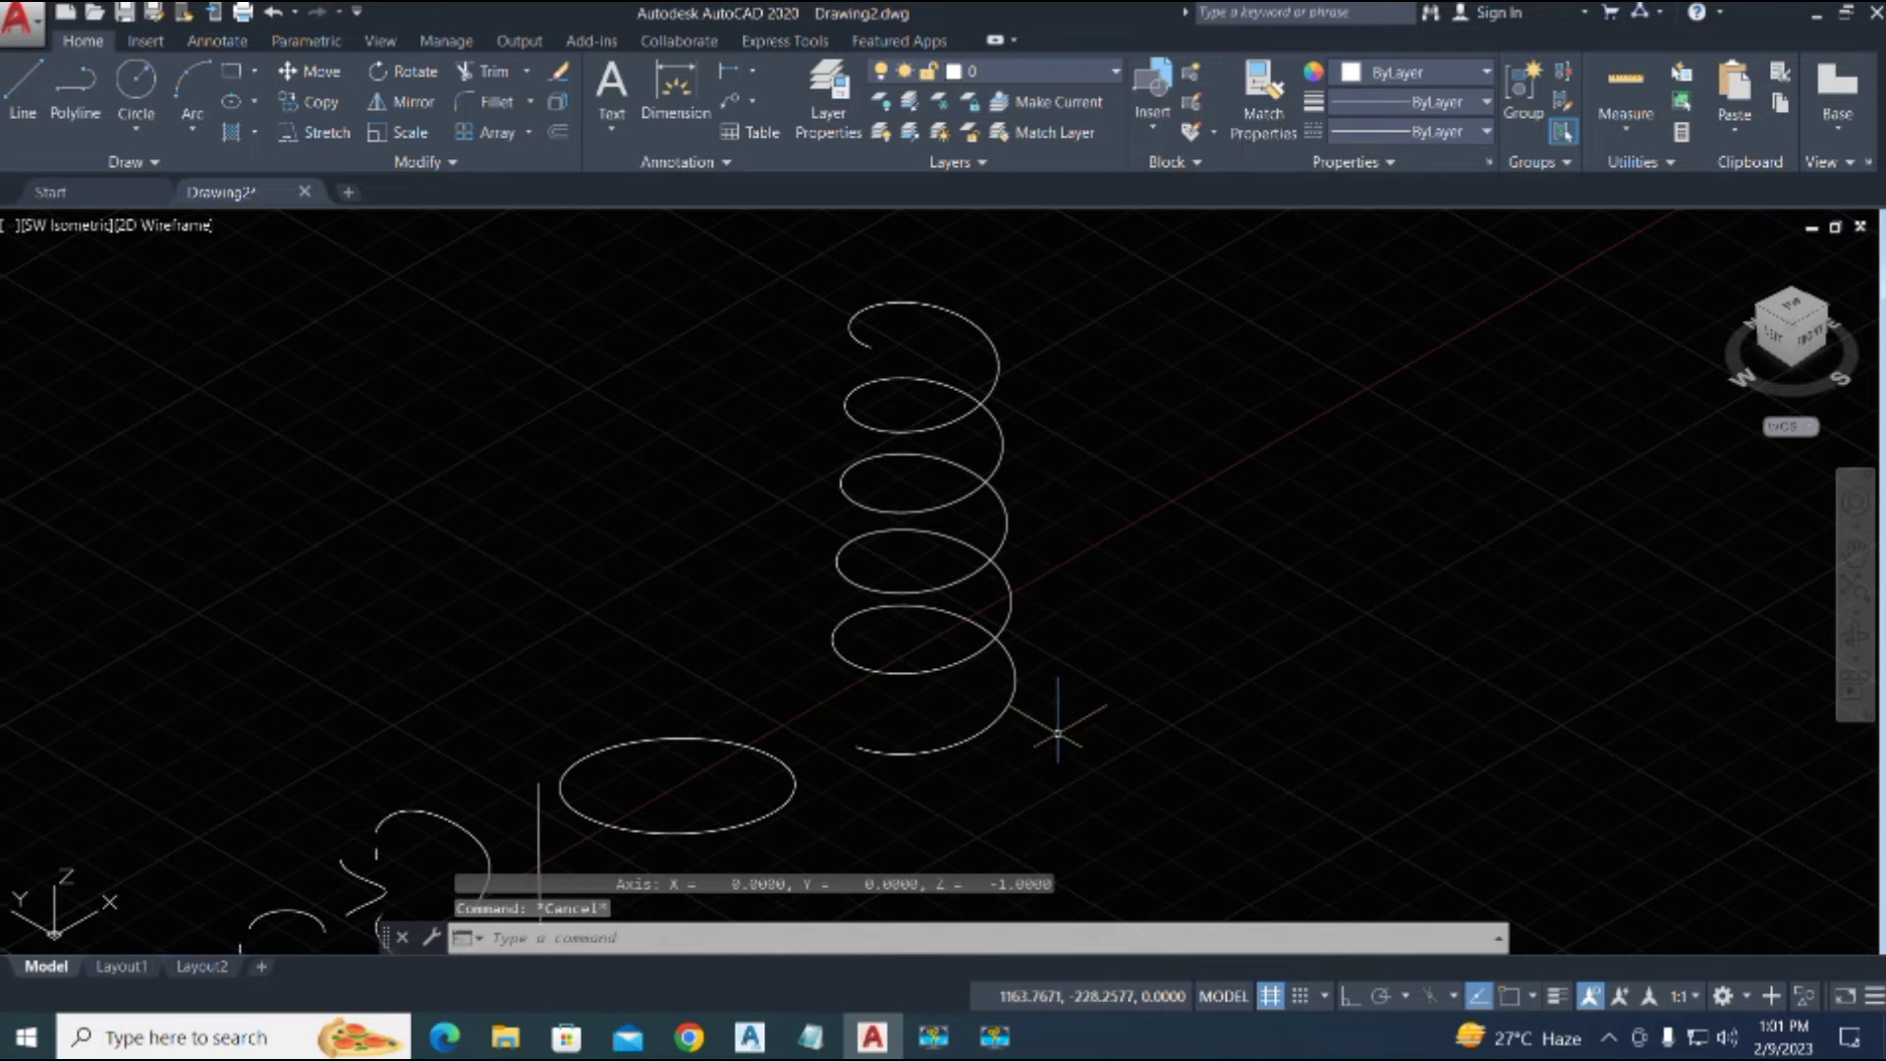
text(B)
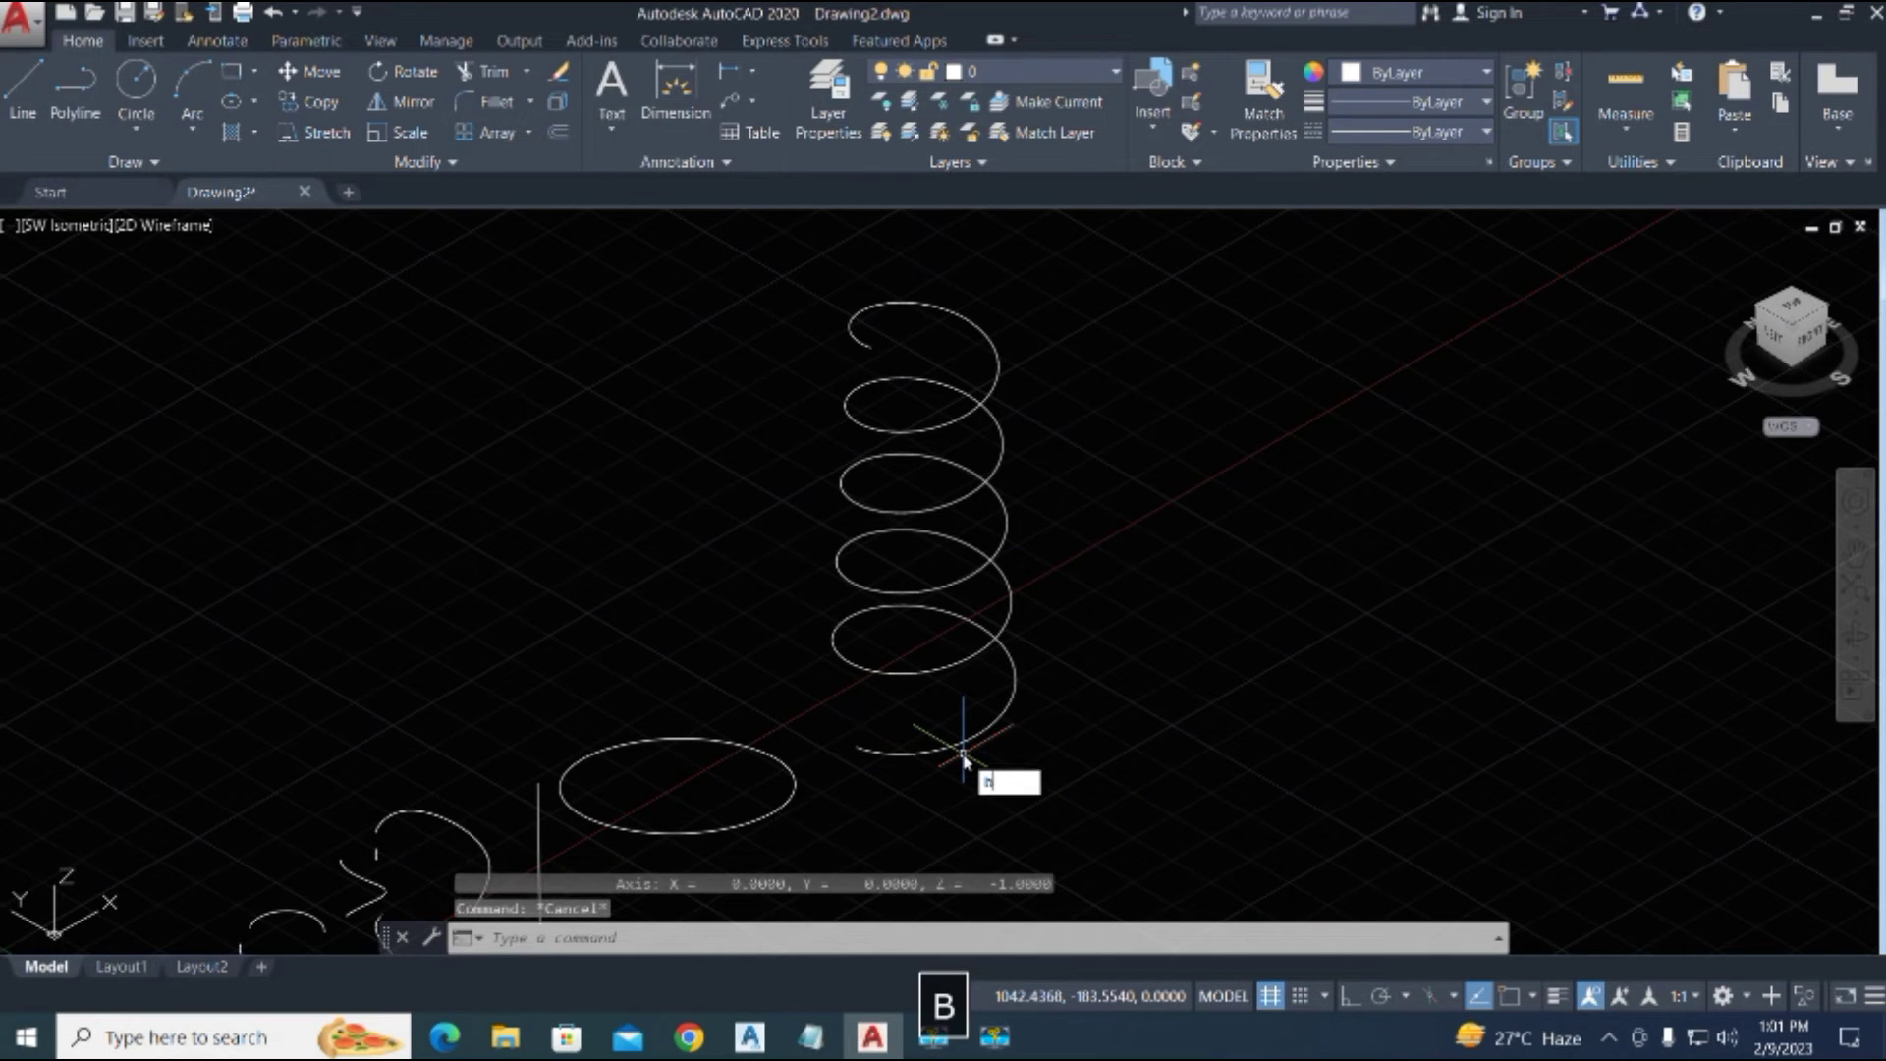
text(RK)
key(space)
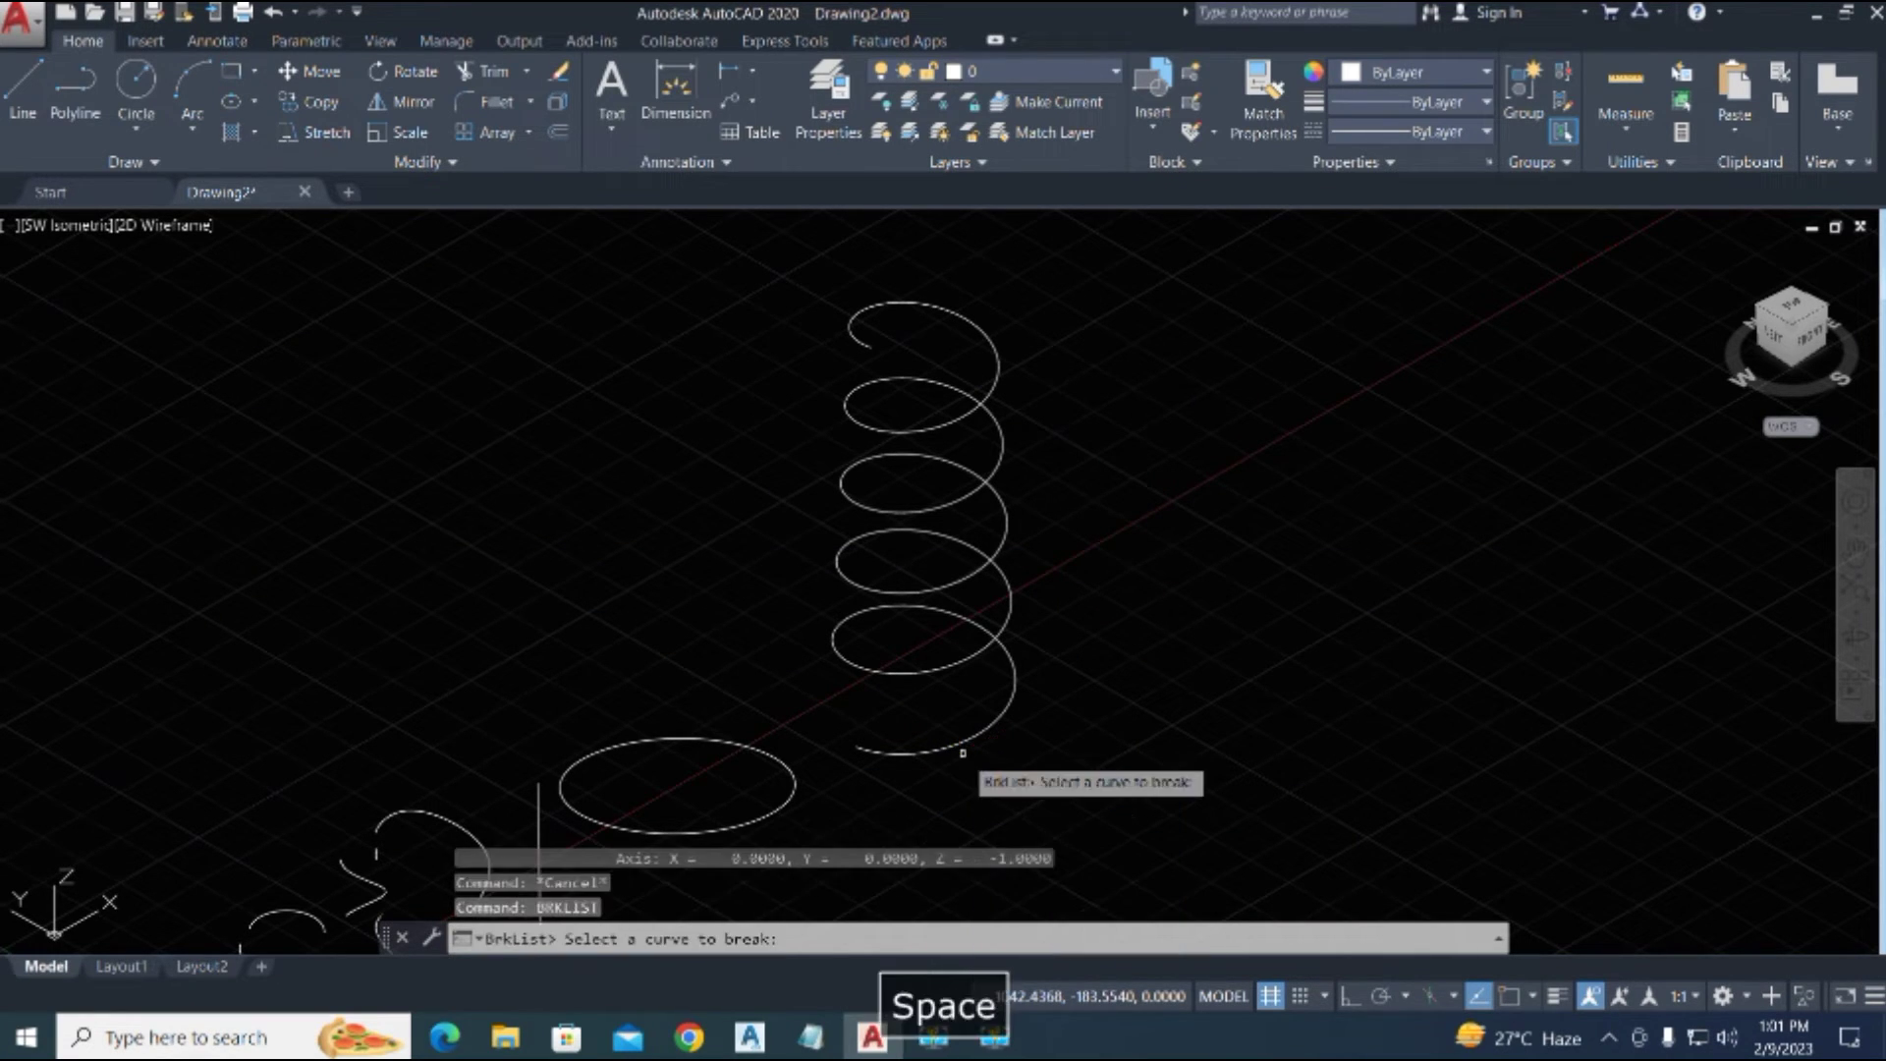
click(982, 741)
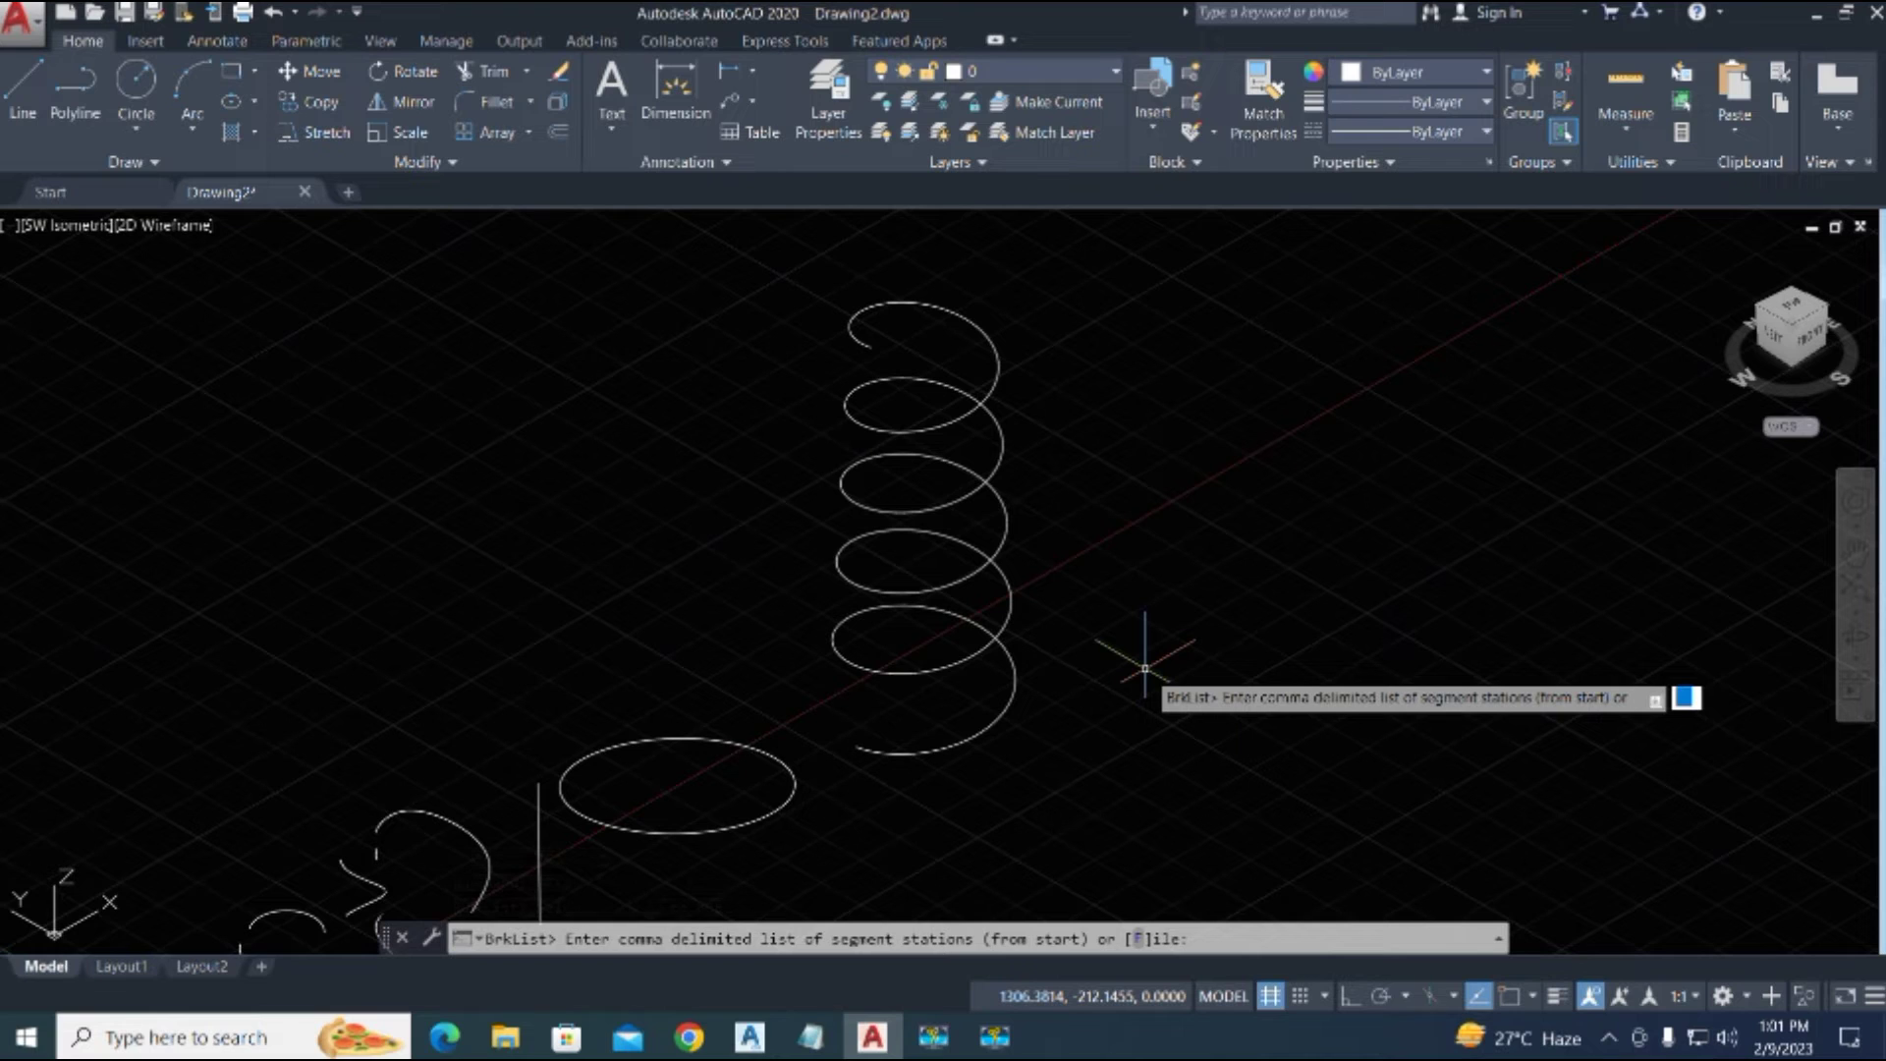
text(1000,1500,)
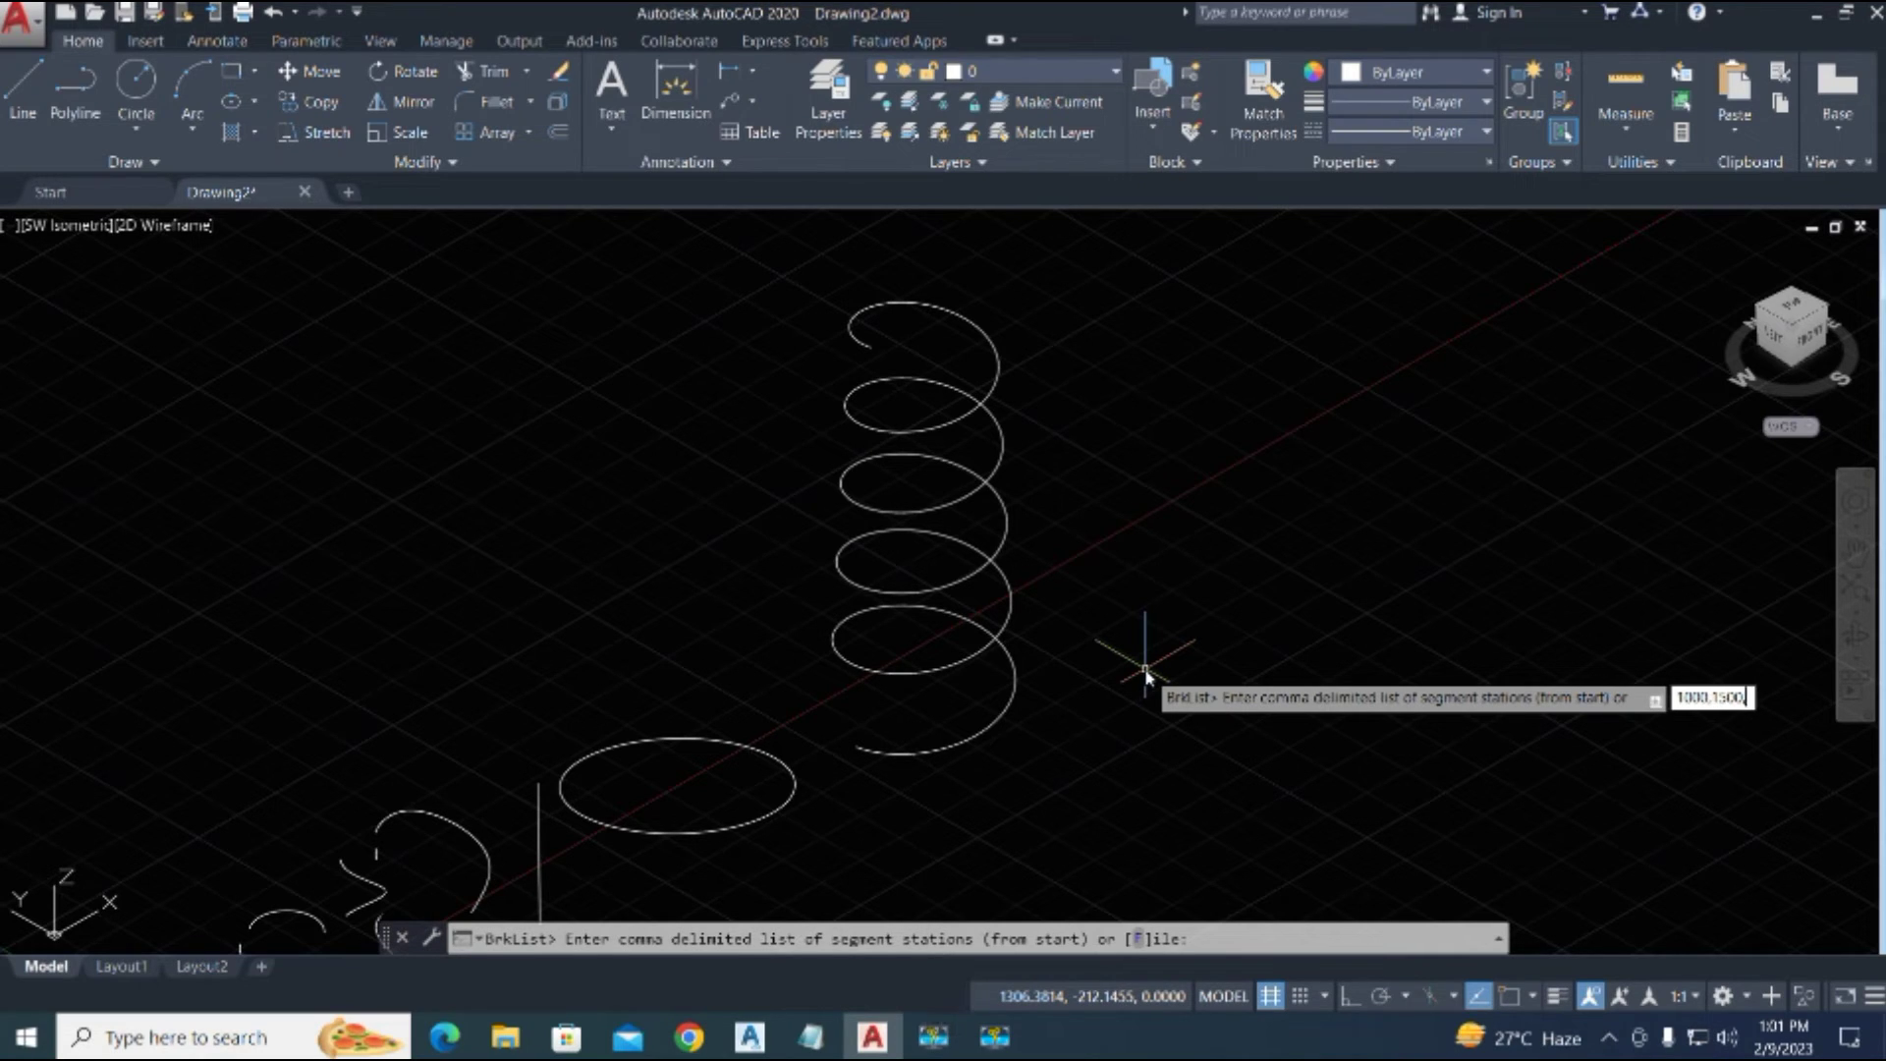
text(2000)
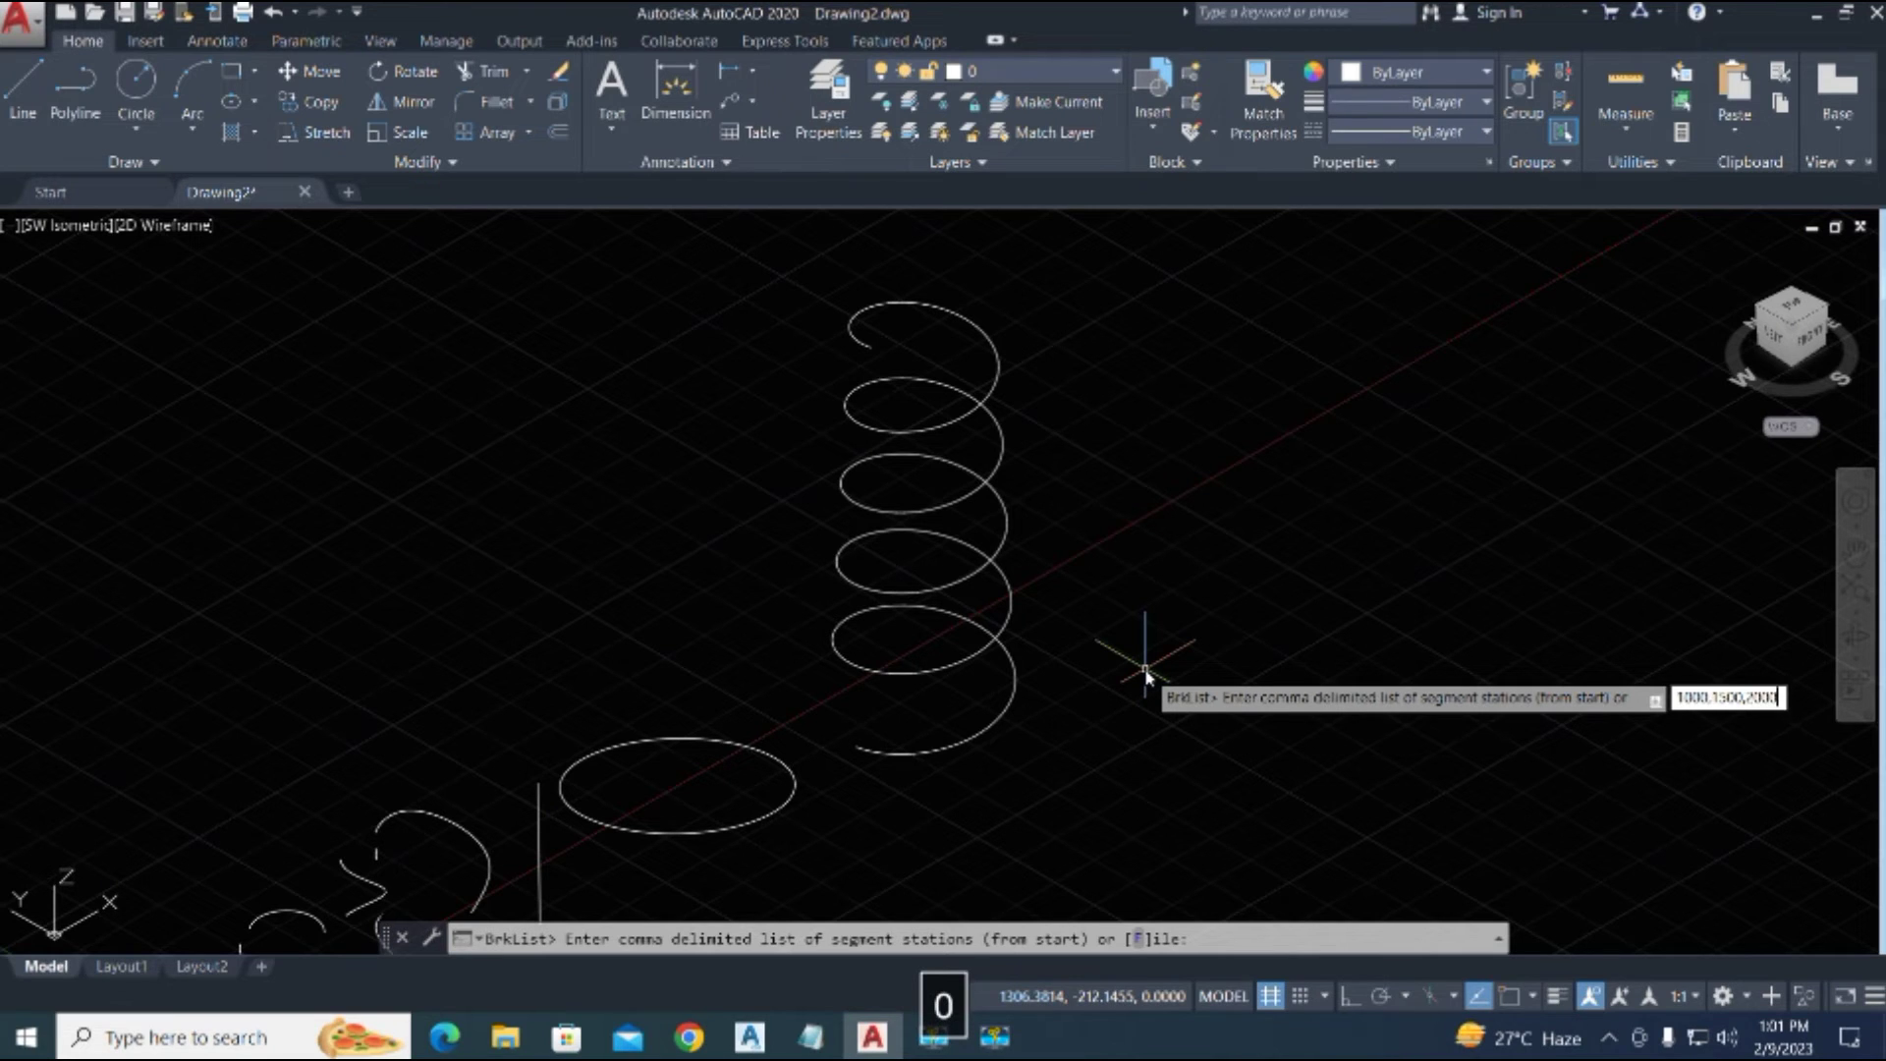
key(Return)
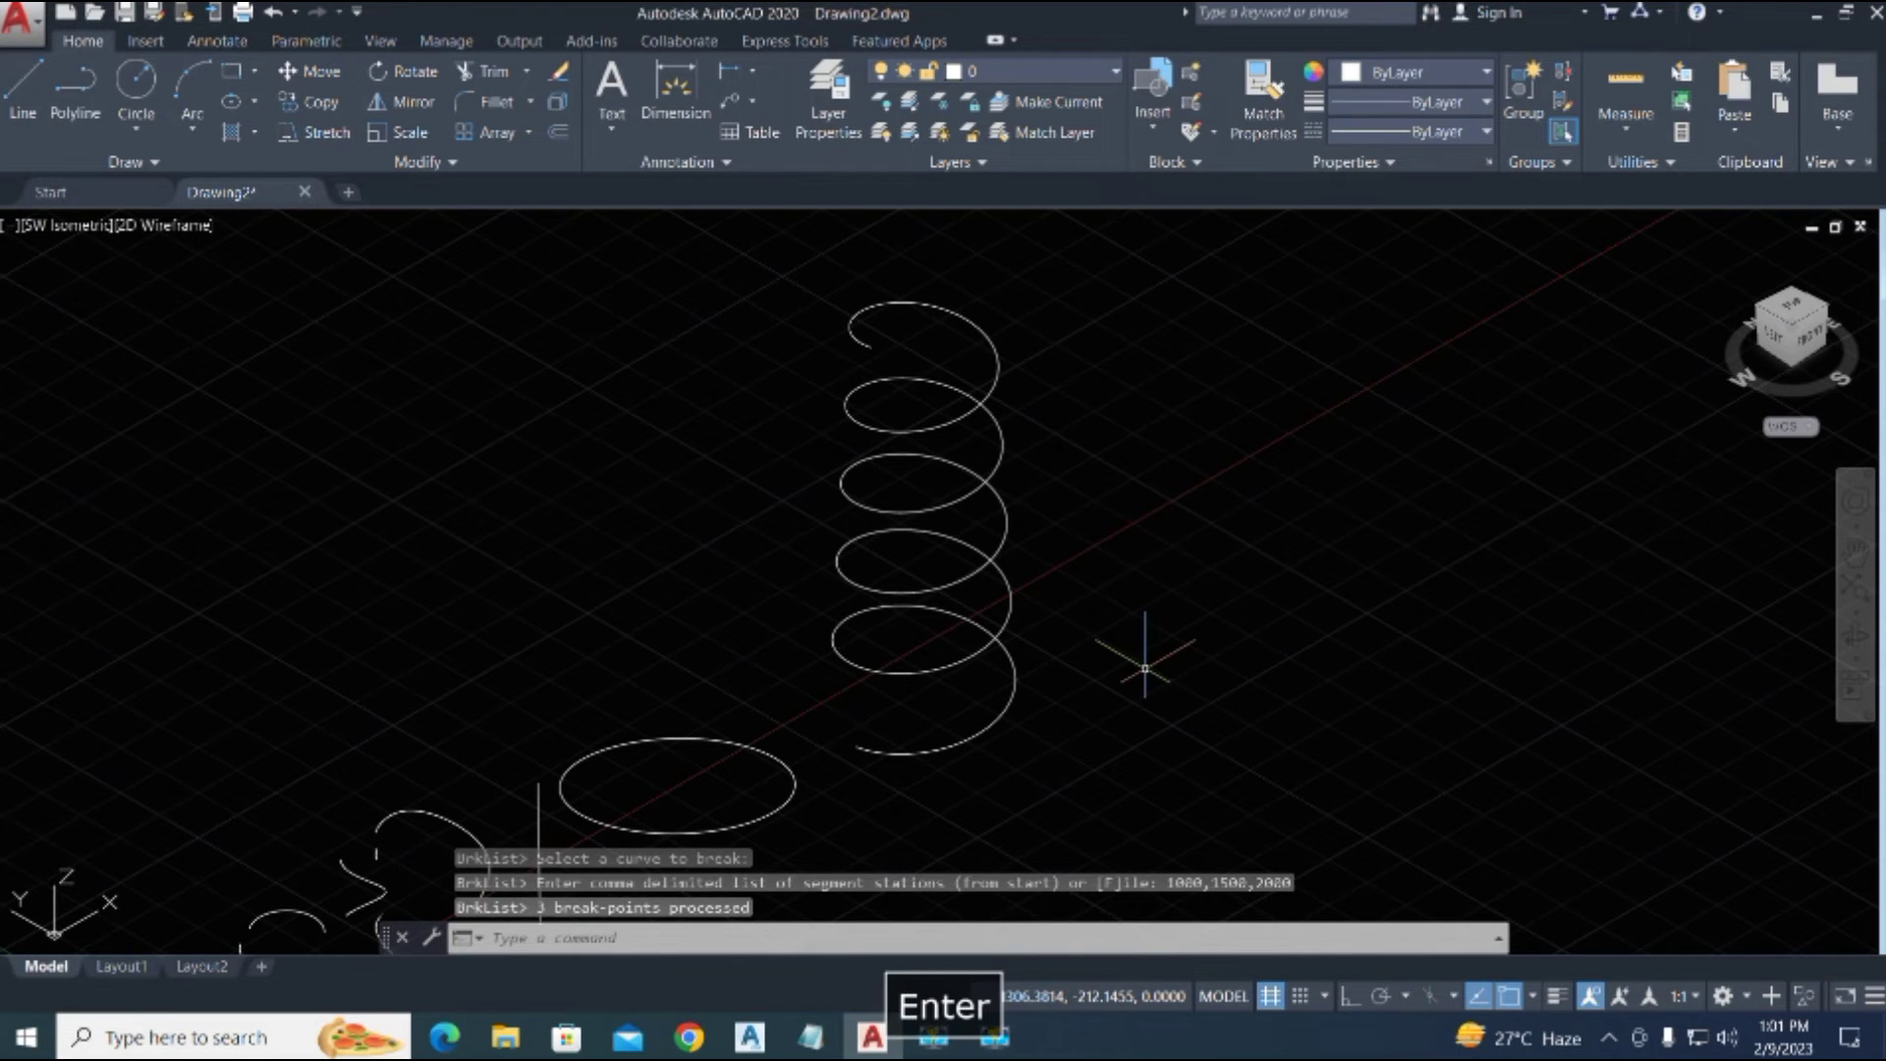
Step: Move the lowest helix segment to the right, clear of the rest of the coil
click(1009, 629)
text(m)
key(space)
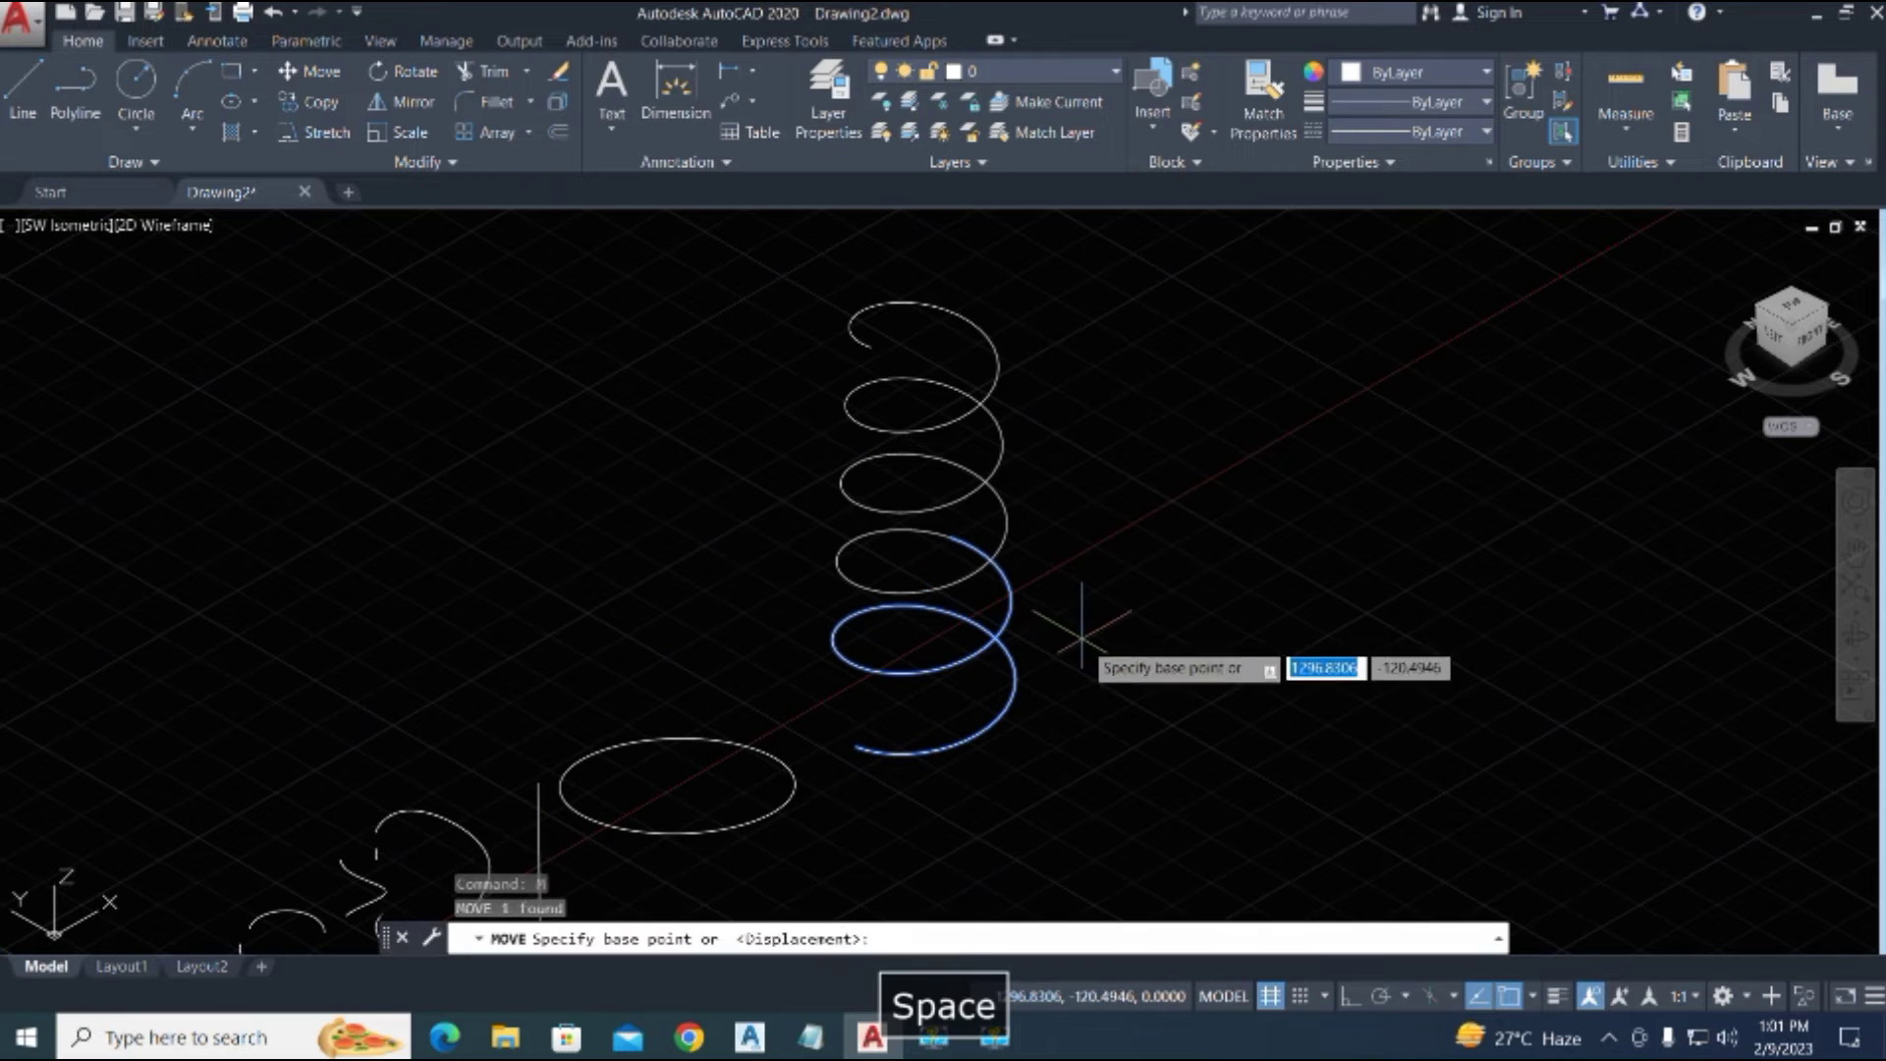
click(1007, 640)
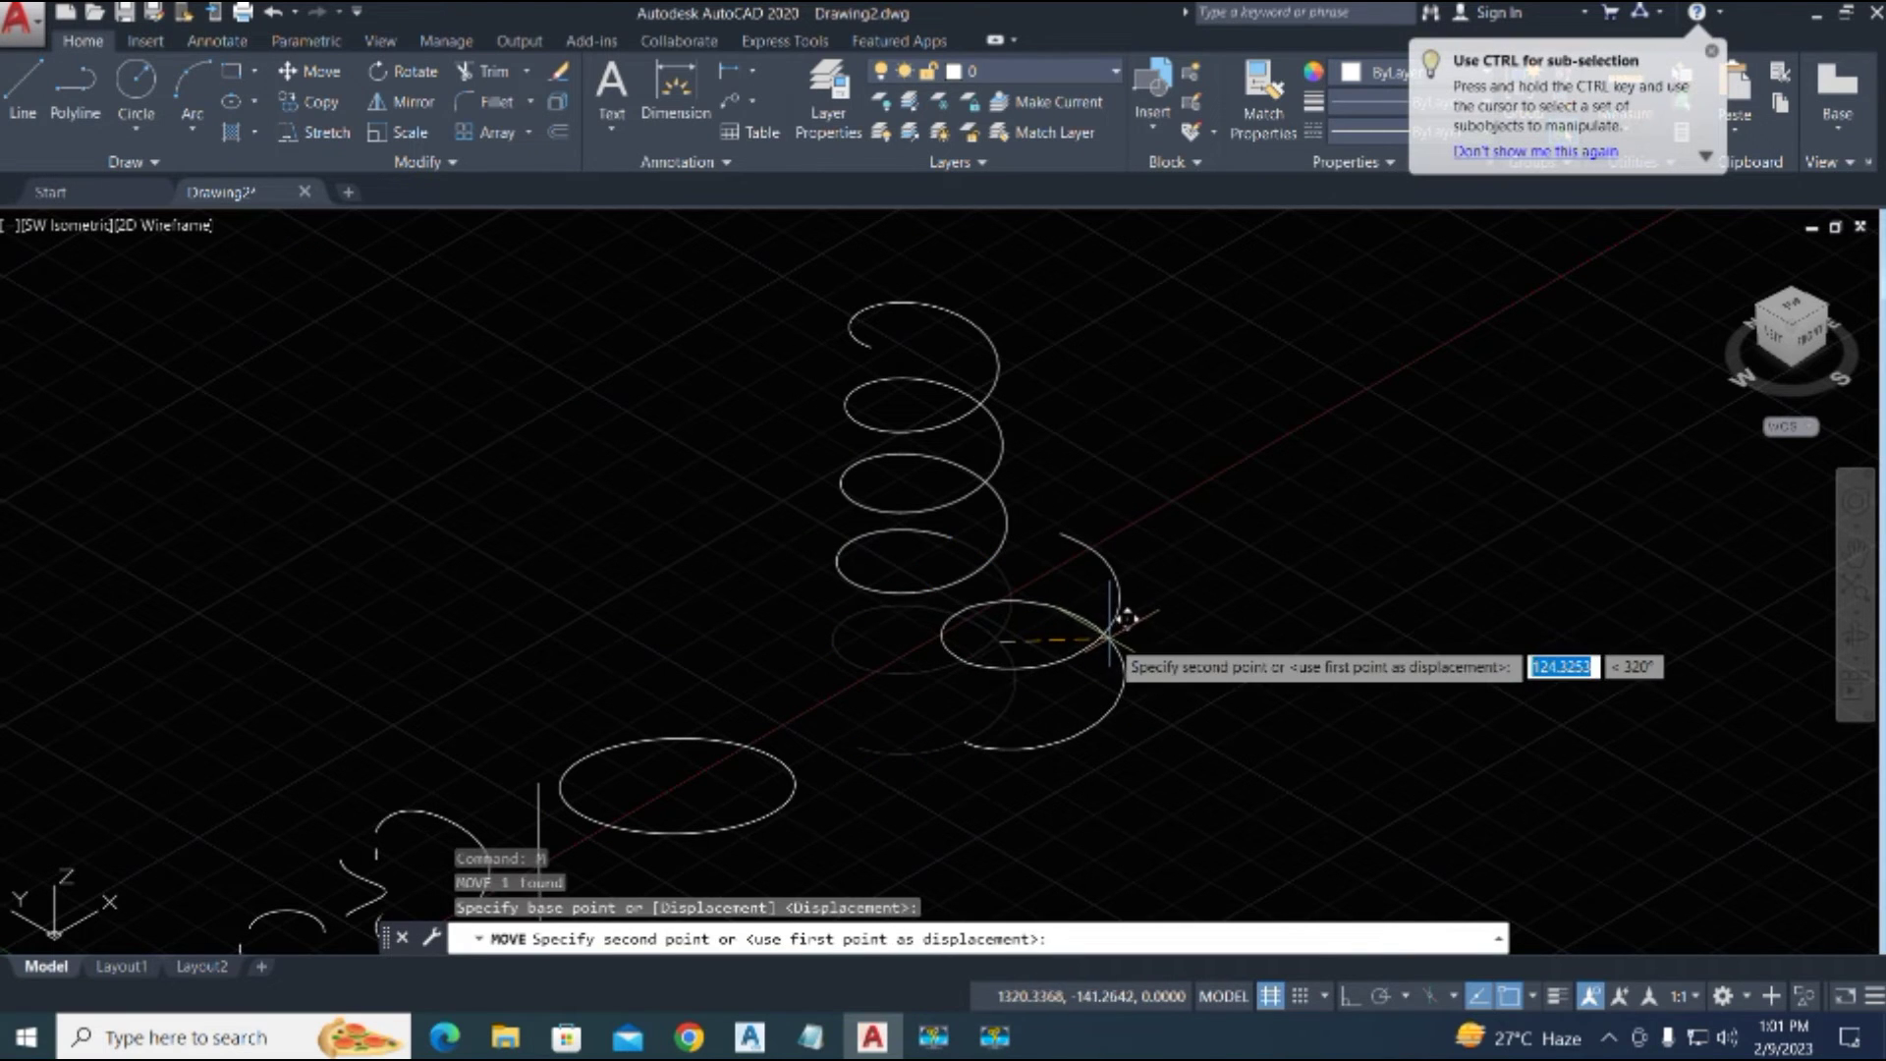
click(1130, 629)
Step: Move the second helix segment from the top up and to the right, away from the coil
click(1002, 523)
text(m)
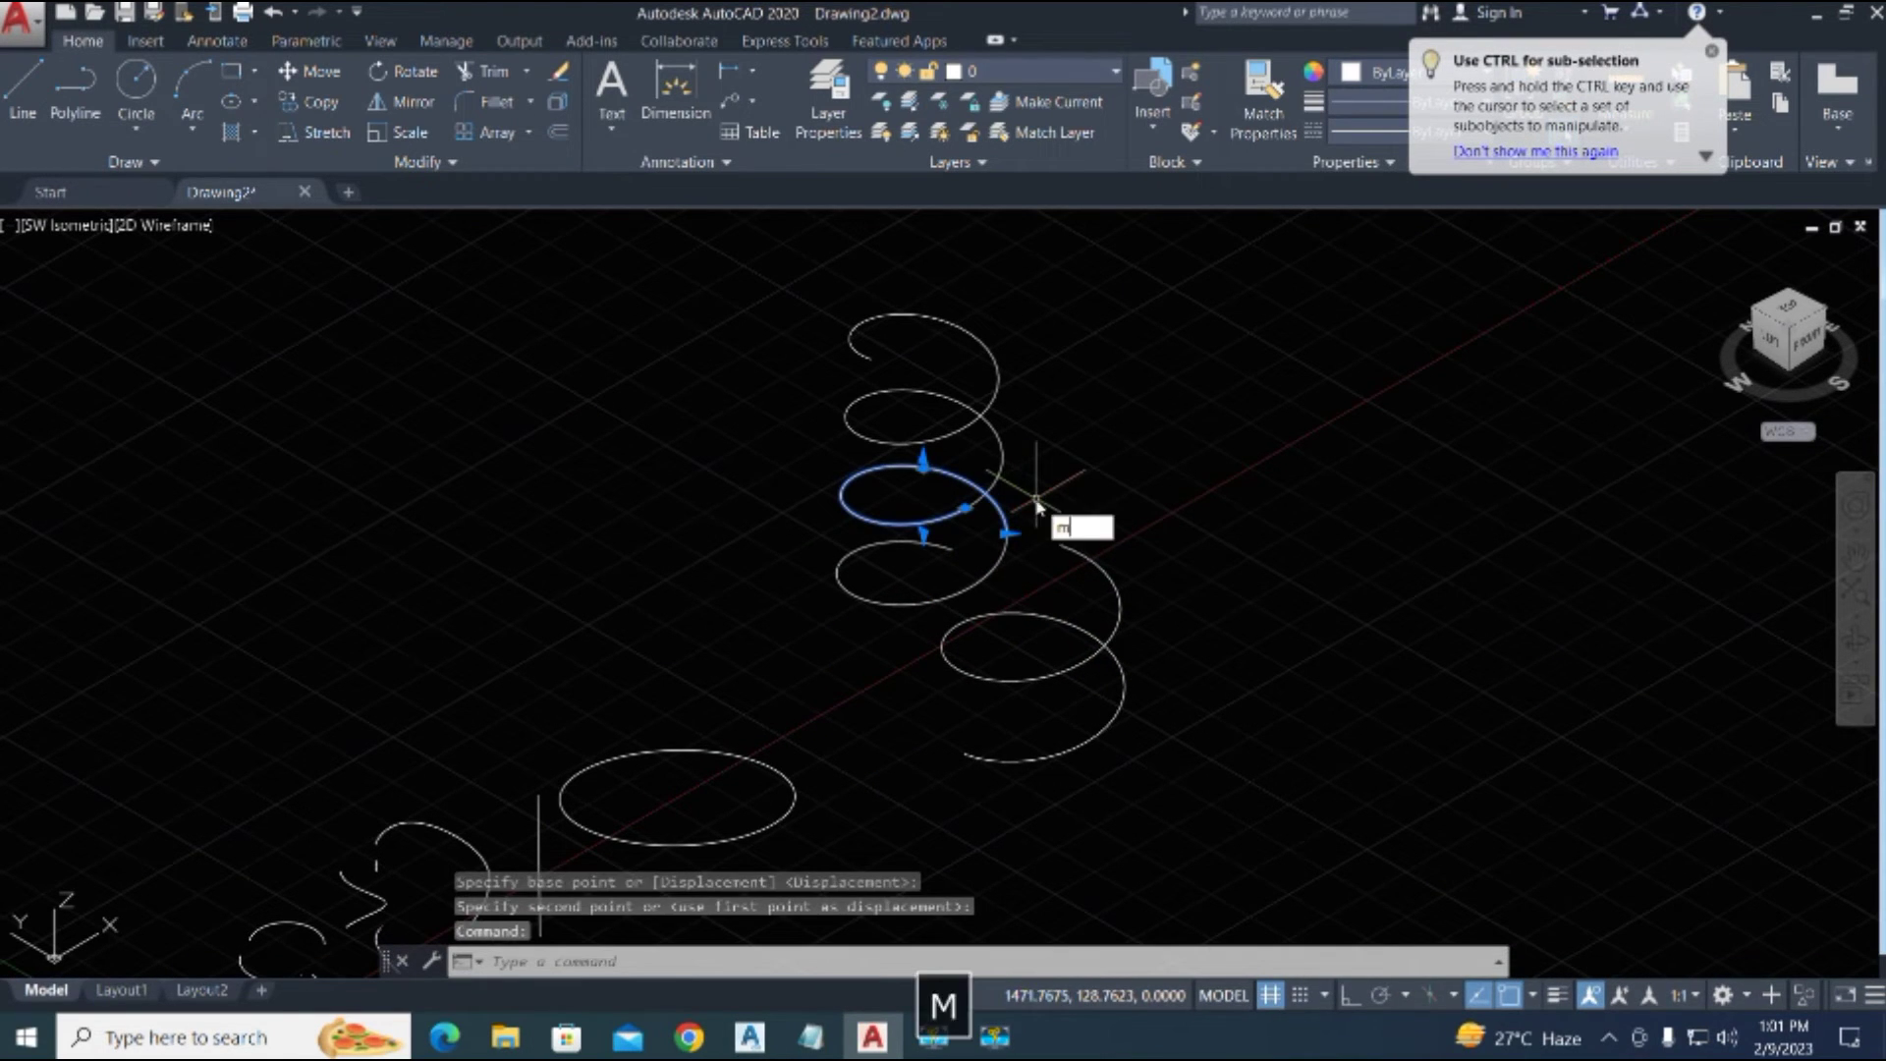
key(space)
click(1002, 510)
click(1154, 468)
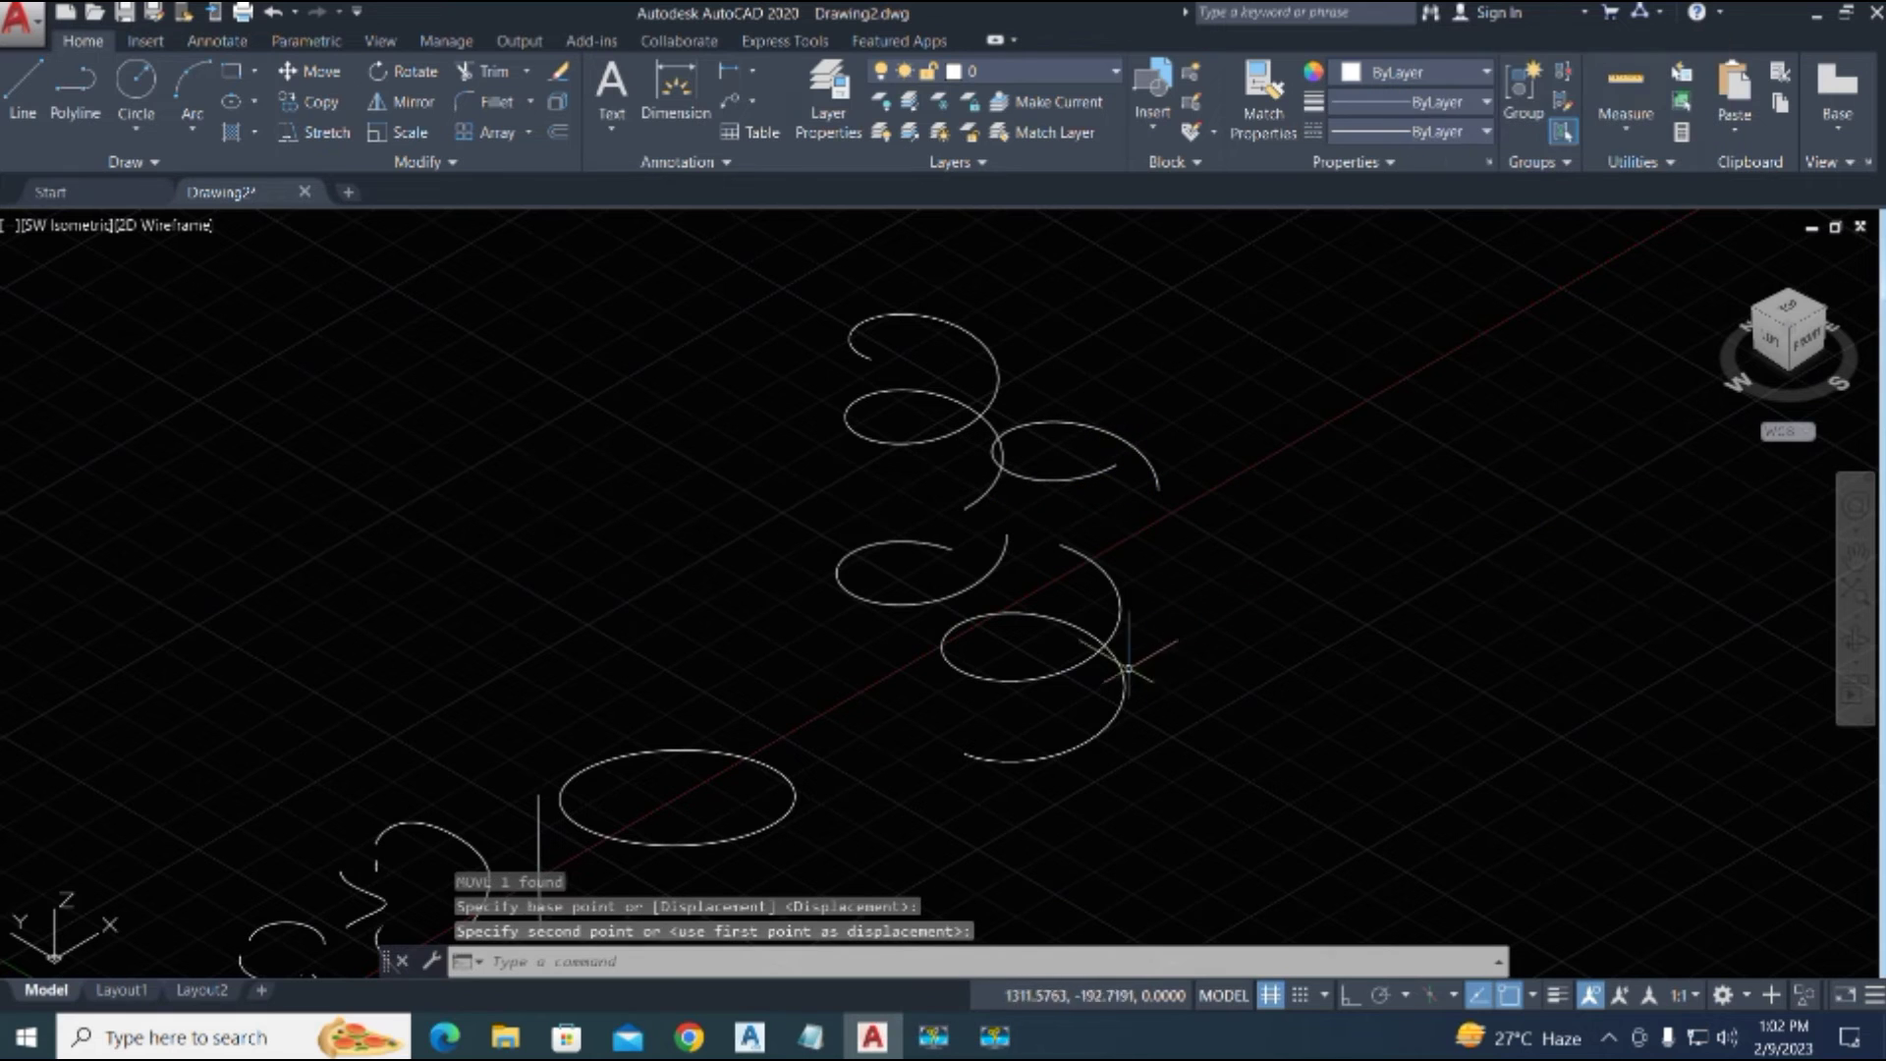
Step: List the properties of the lowest helix segment and check its length
click(1145, 649)
click(1081, 654)
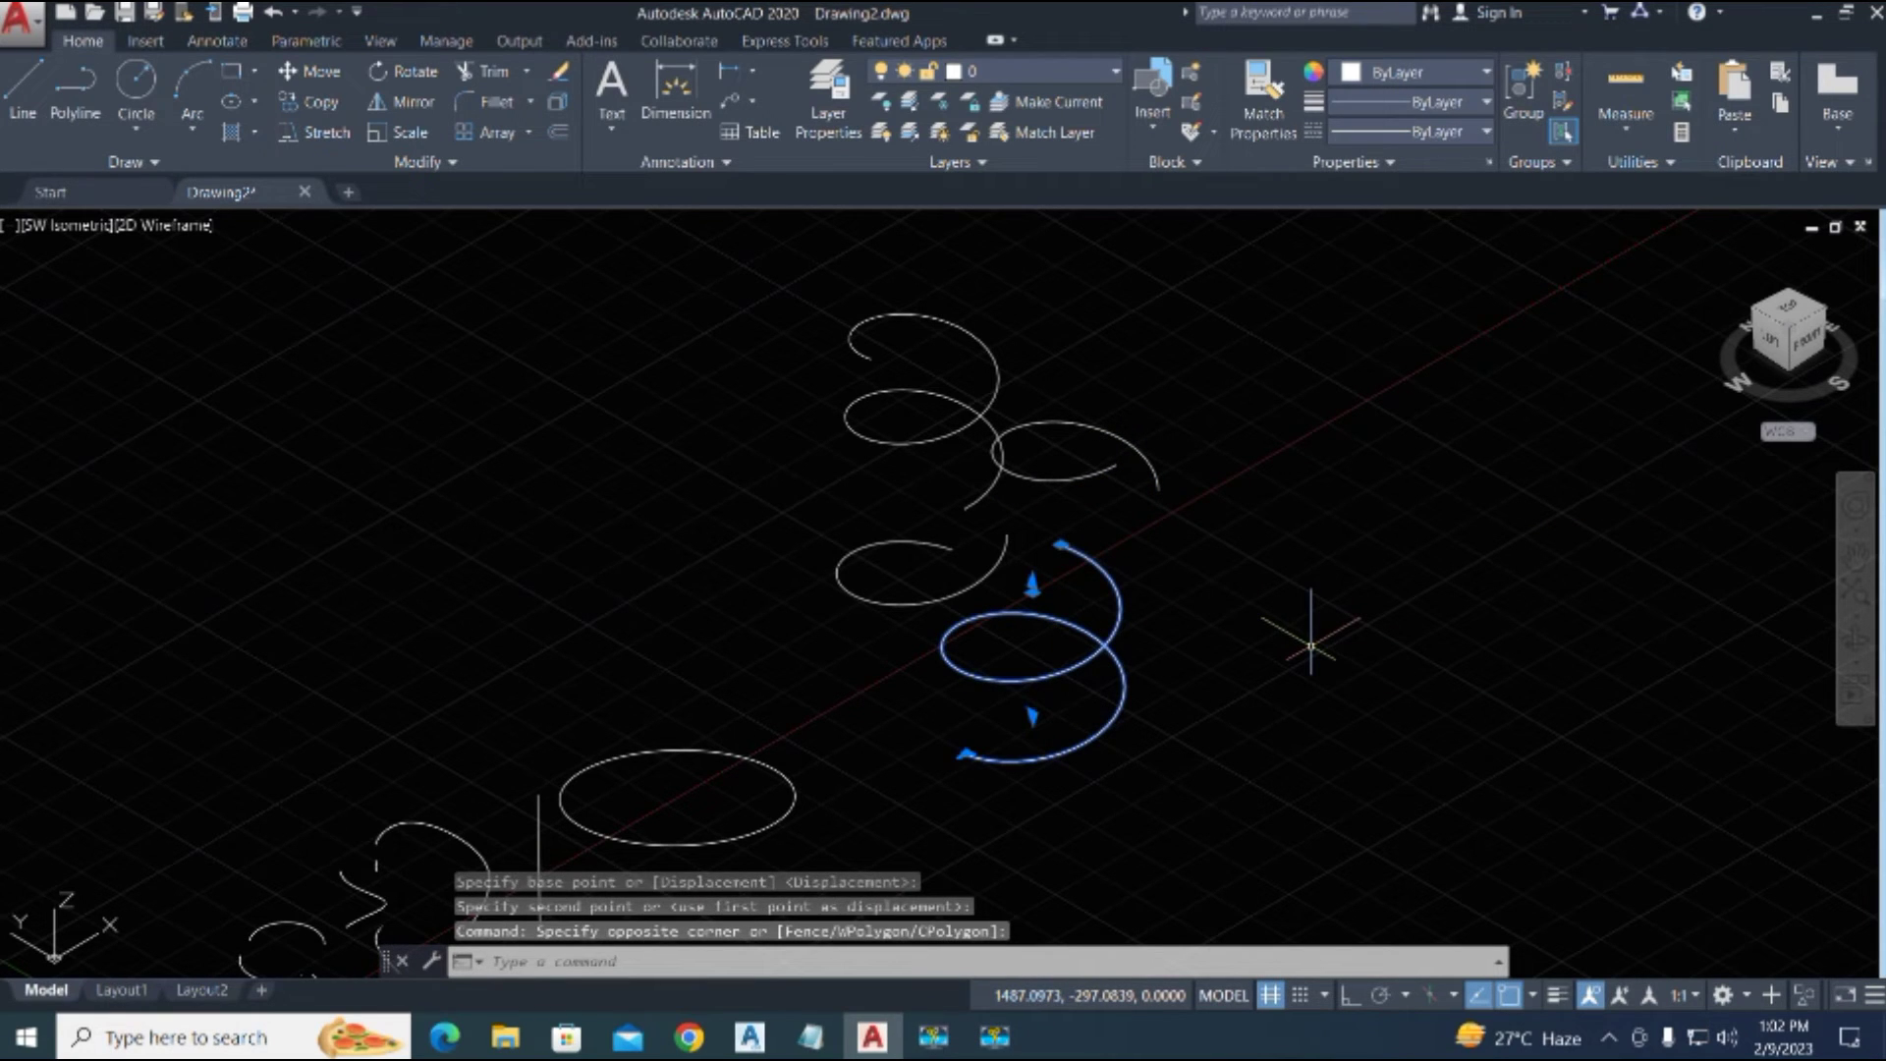
text(li)
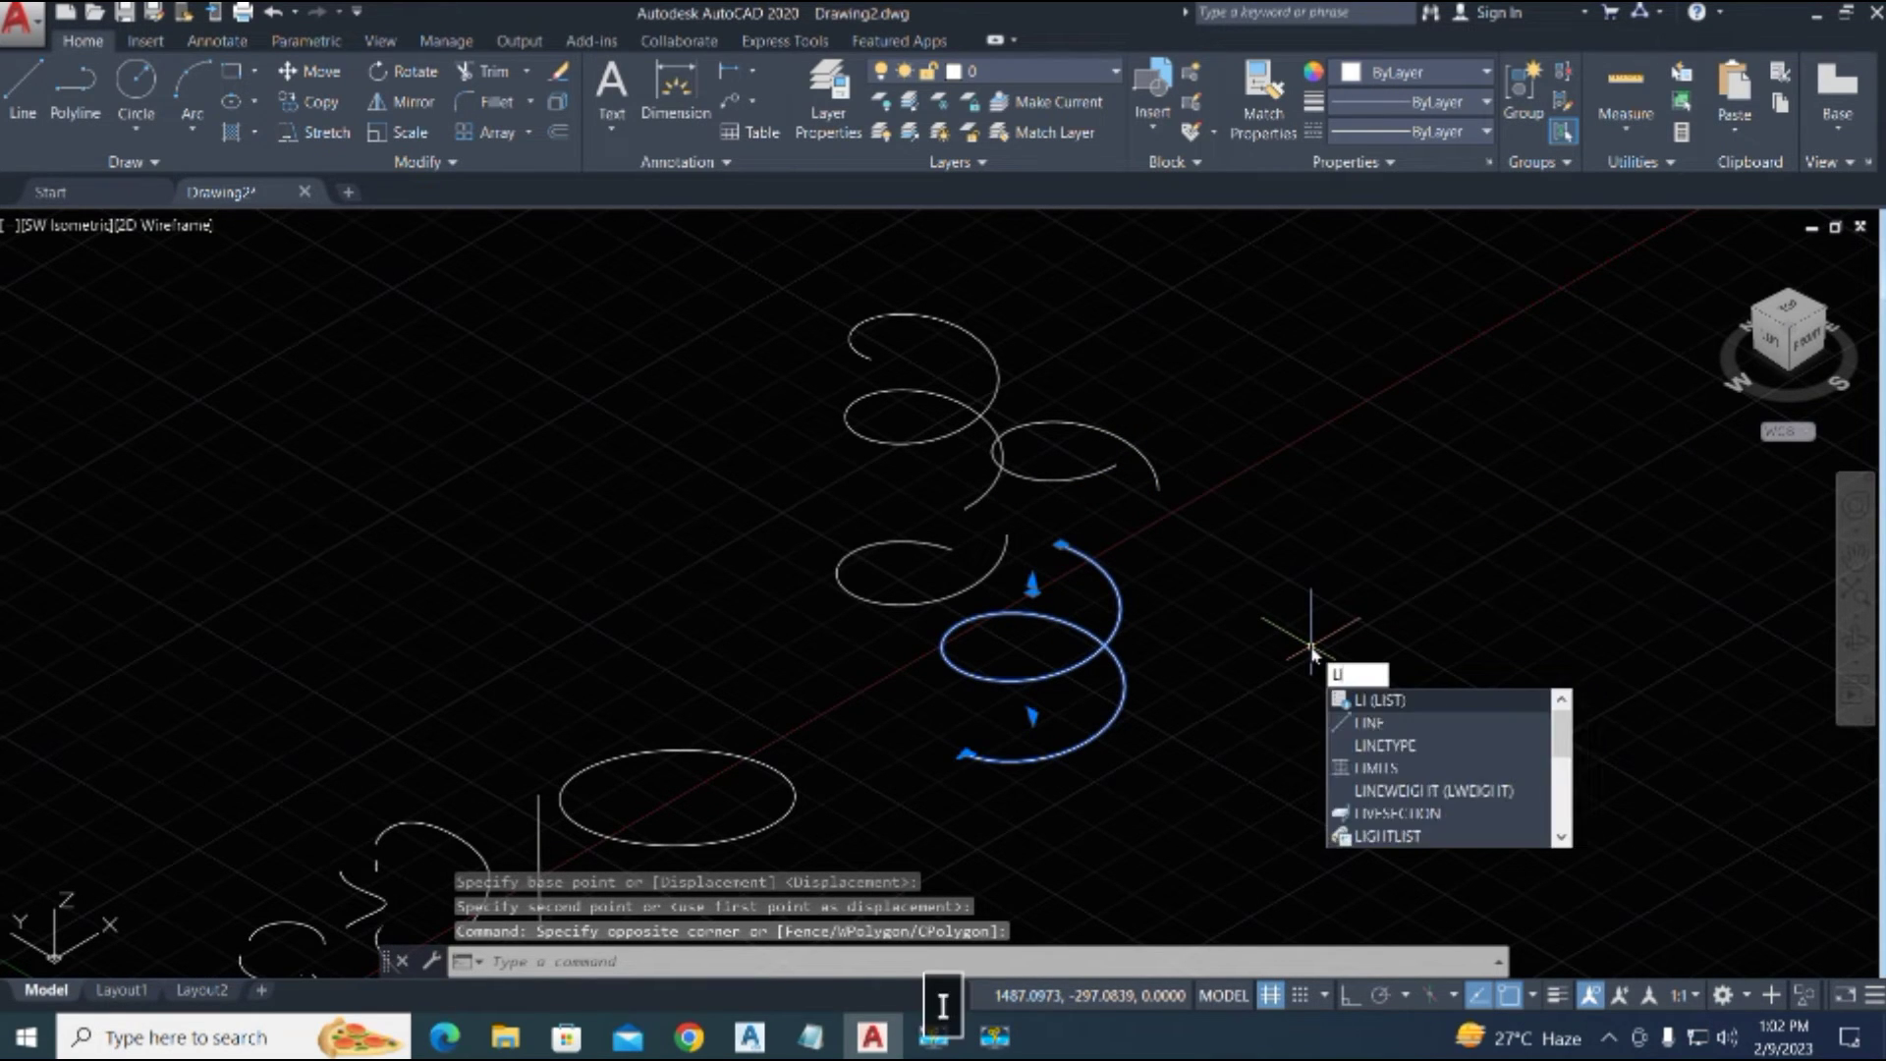
key(space)
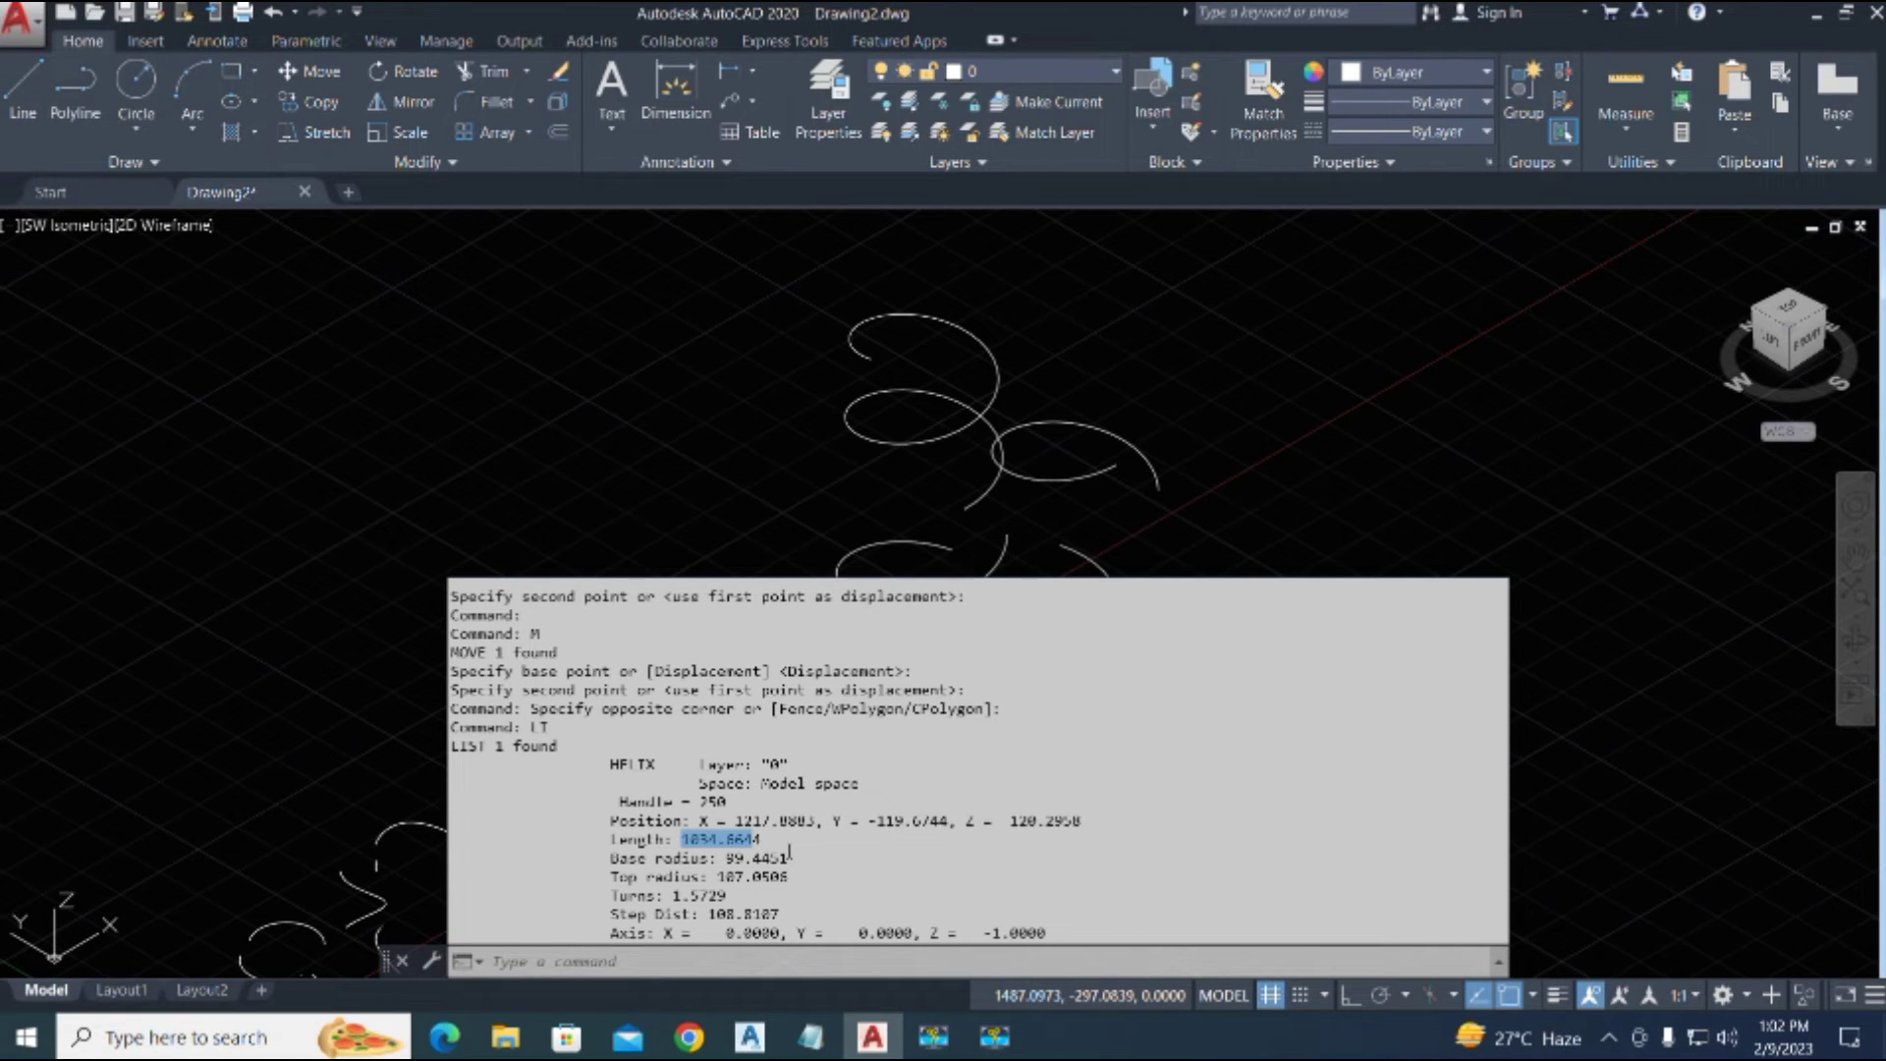
key(Escape)
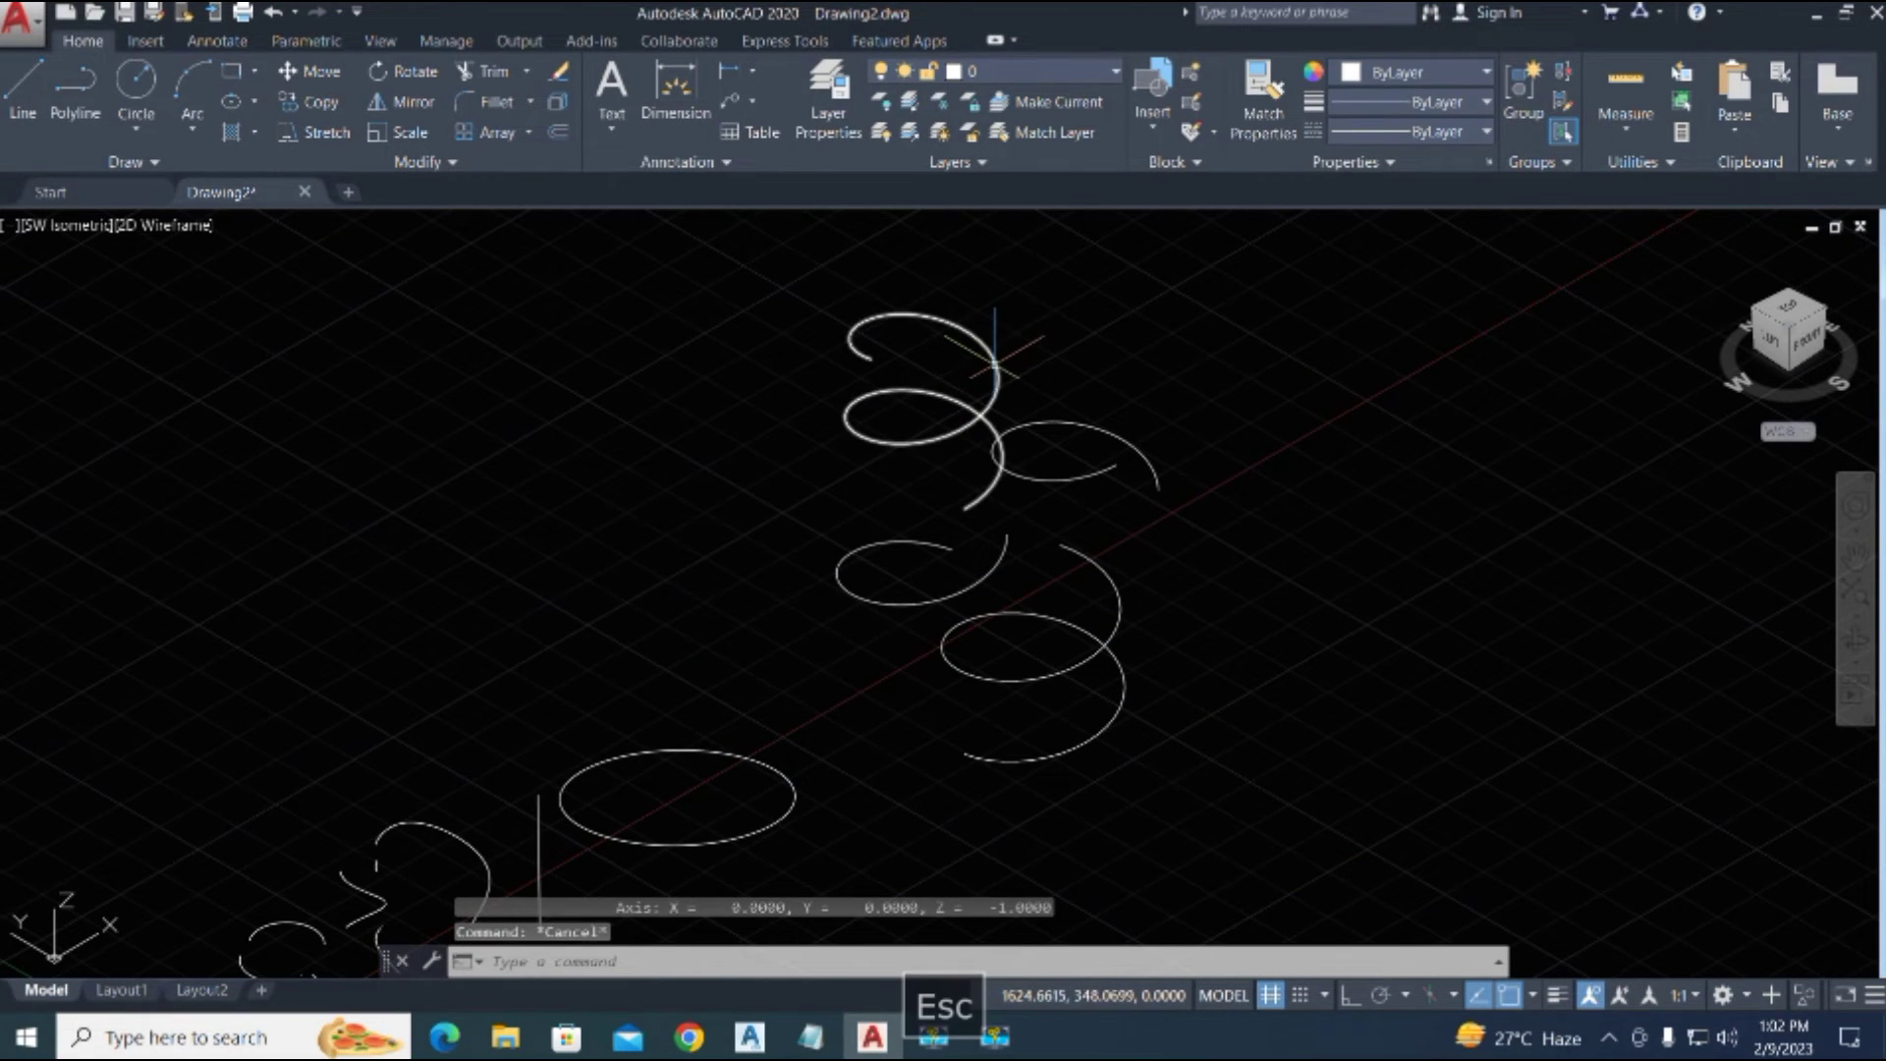
Step: List the properties of the topmost helix segment and check its length
click(998, 362)
text(li)
key(space)
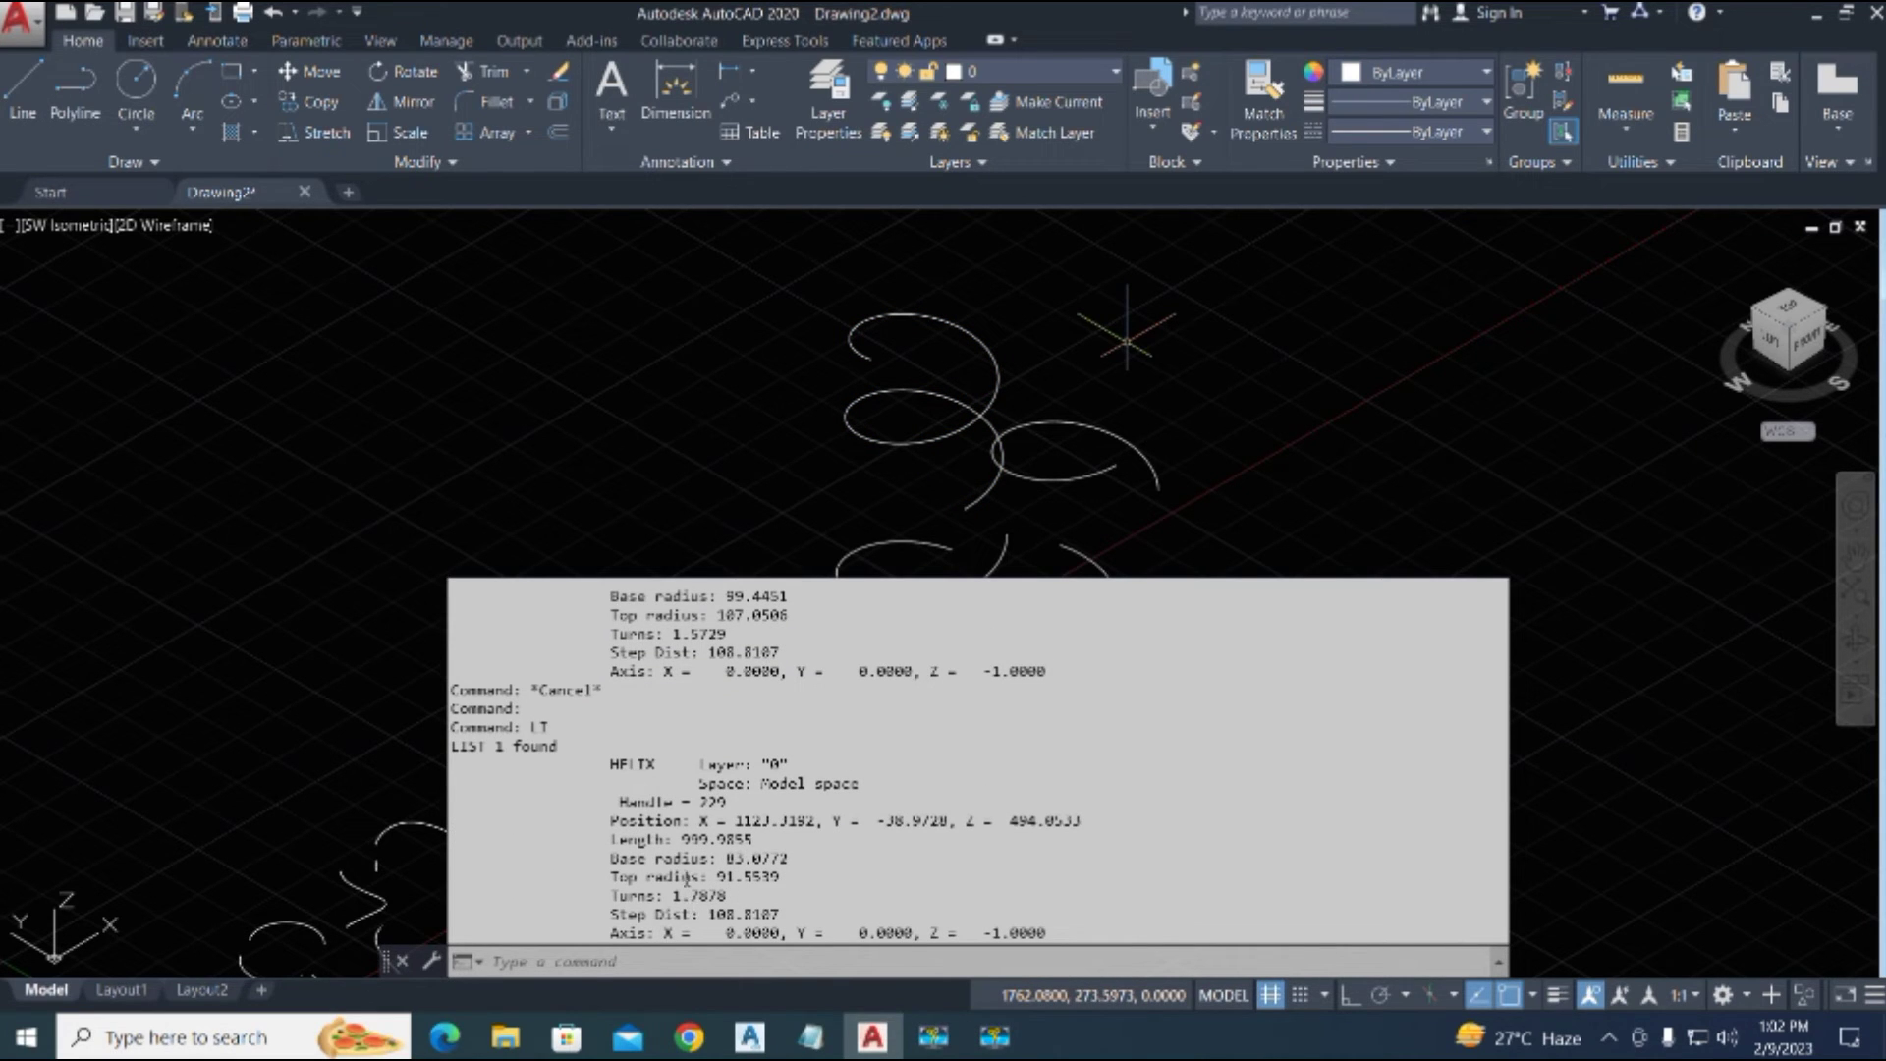
drag(681, 840, 739, 842)
key(Escape)
Step: Try to break the closed ellipse with BrkList at stations 100, 200 and 300
scroll(1200, 409, down, 2)
scroll(1164, 526, up, 2)
middle_drag(1164, 526, 1069, 604)
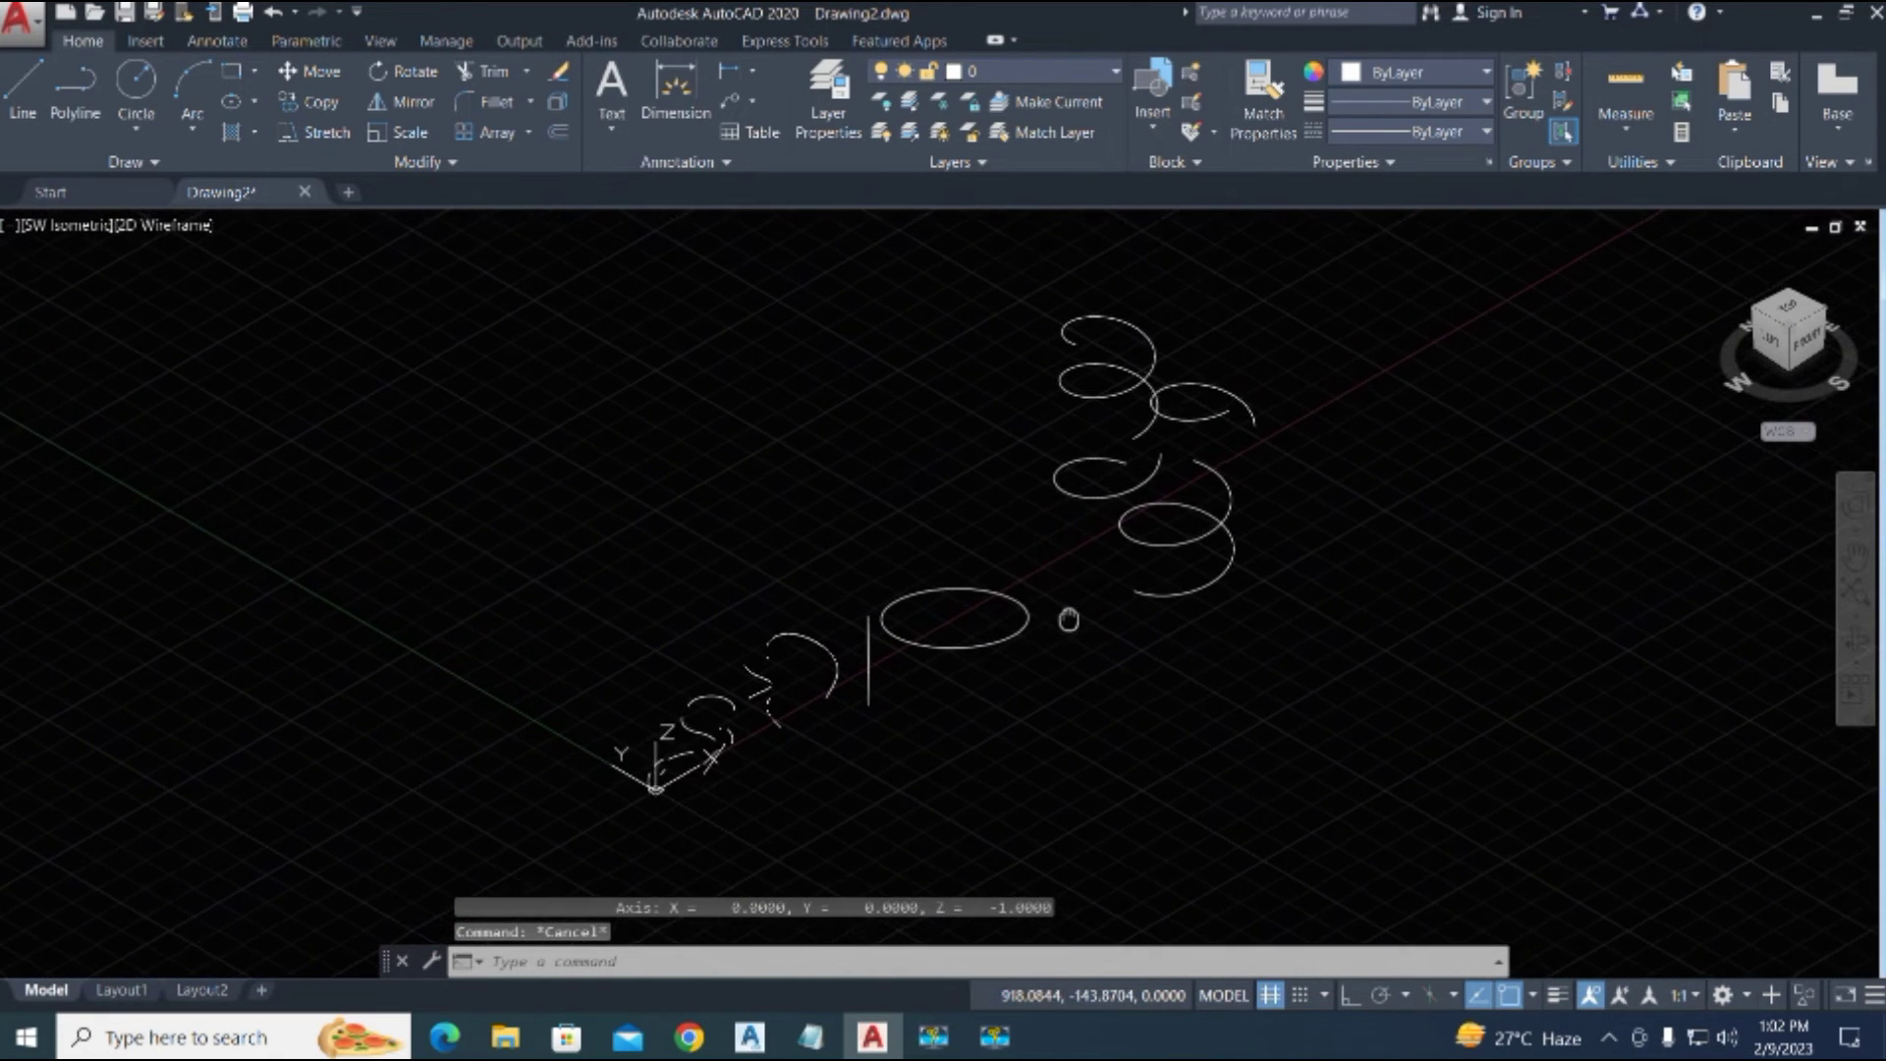
shift+middle_drag(968, 632, 914, 707)
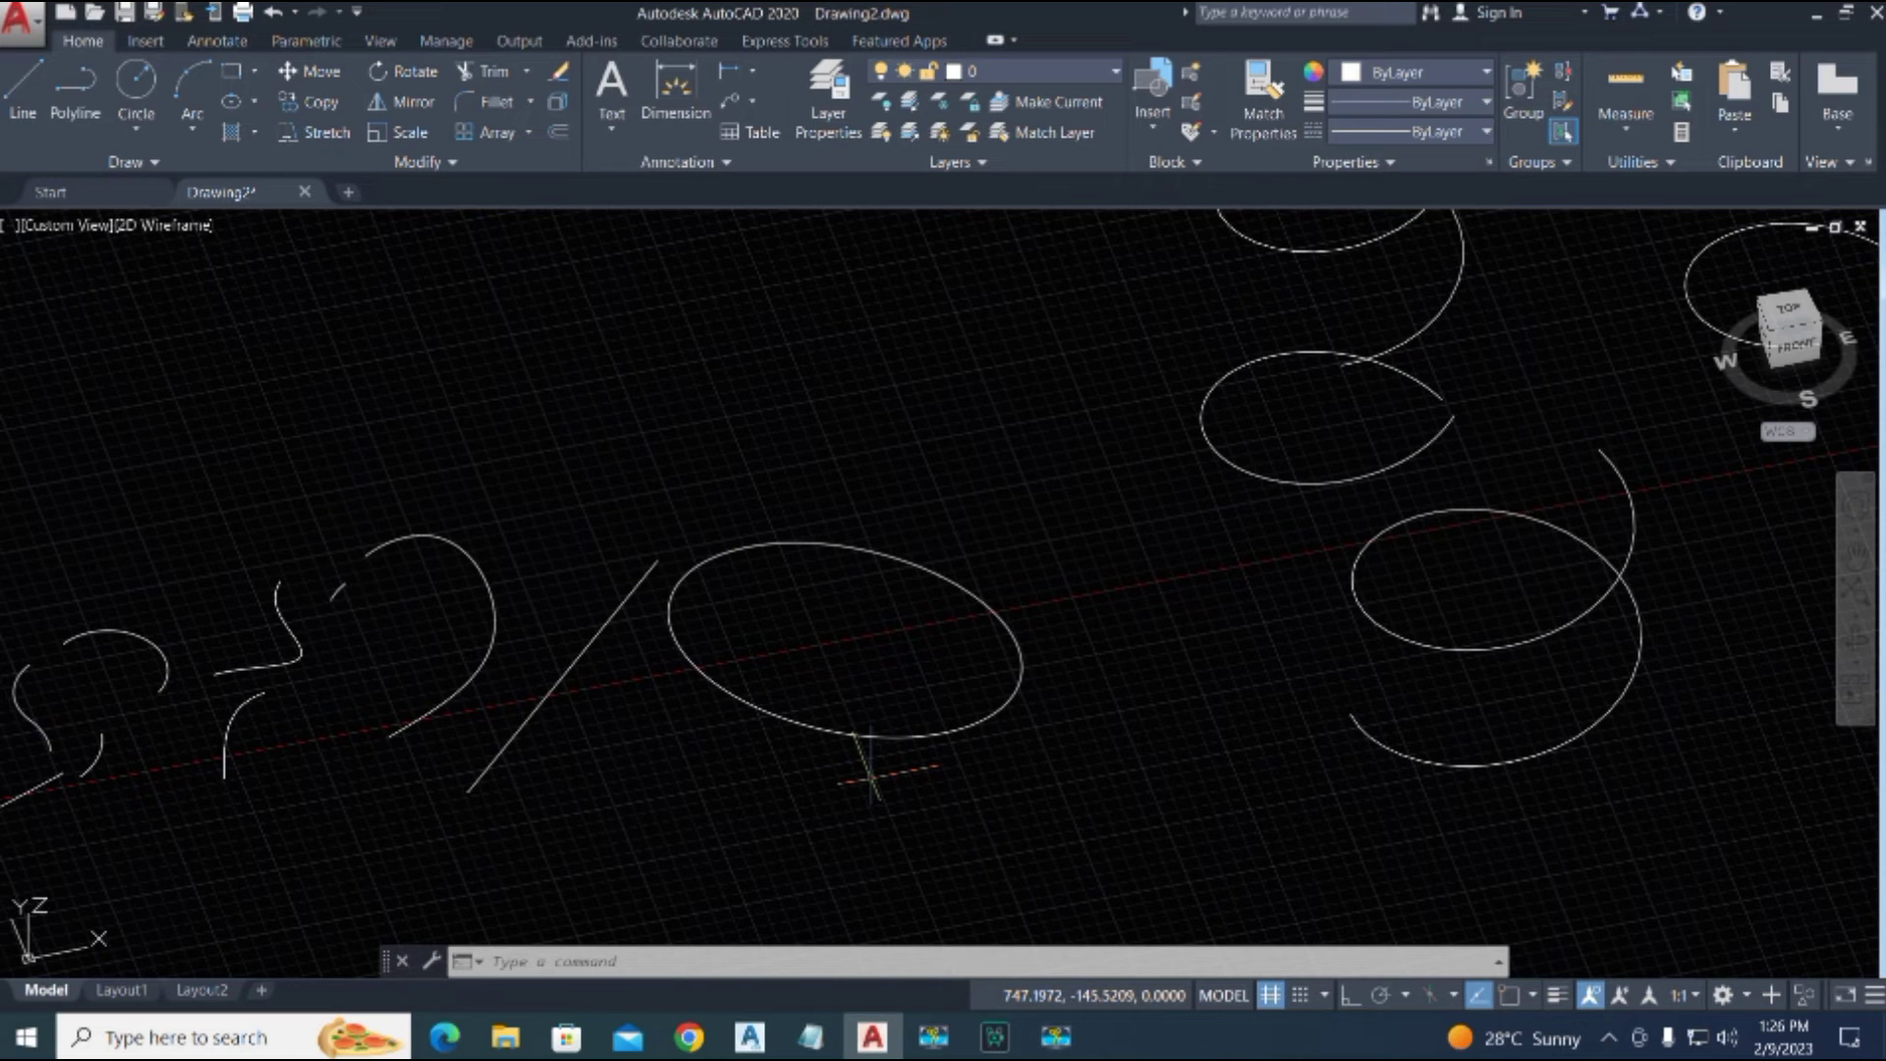
text(brk)
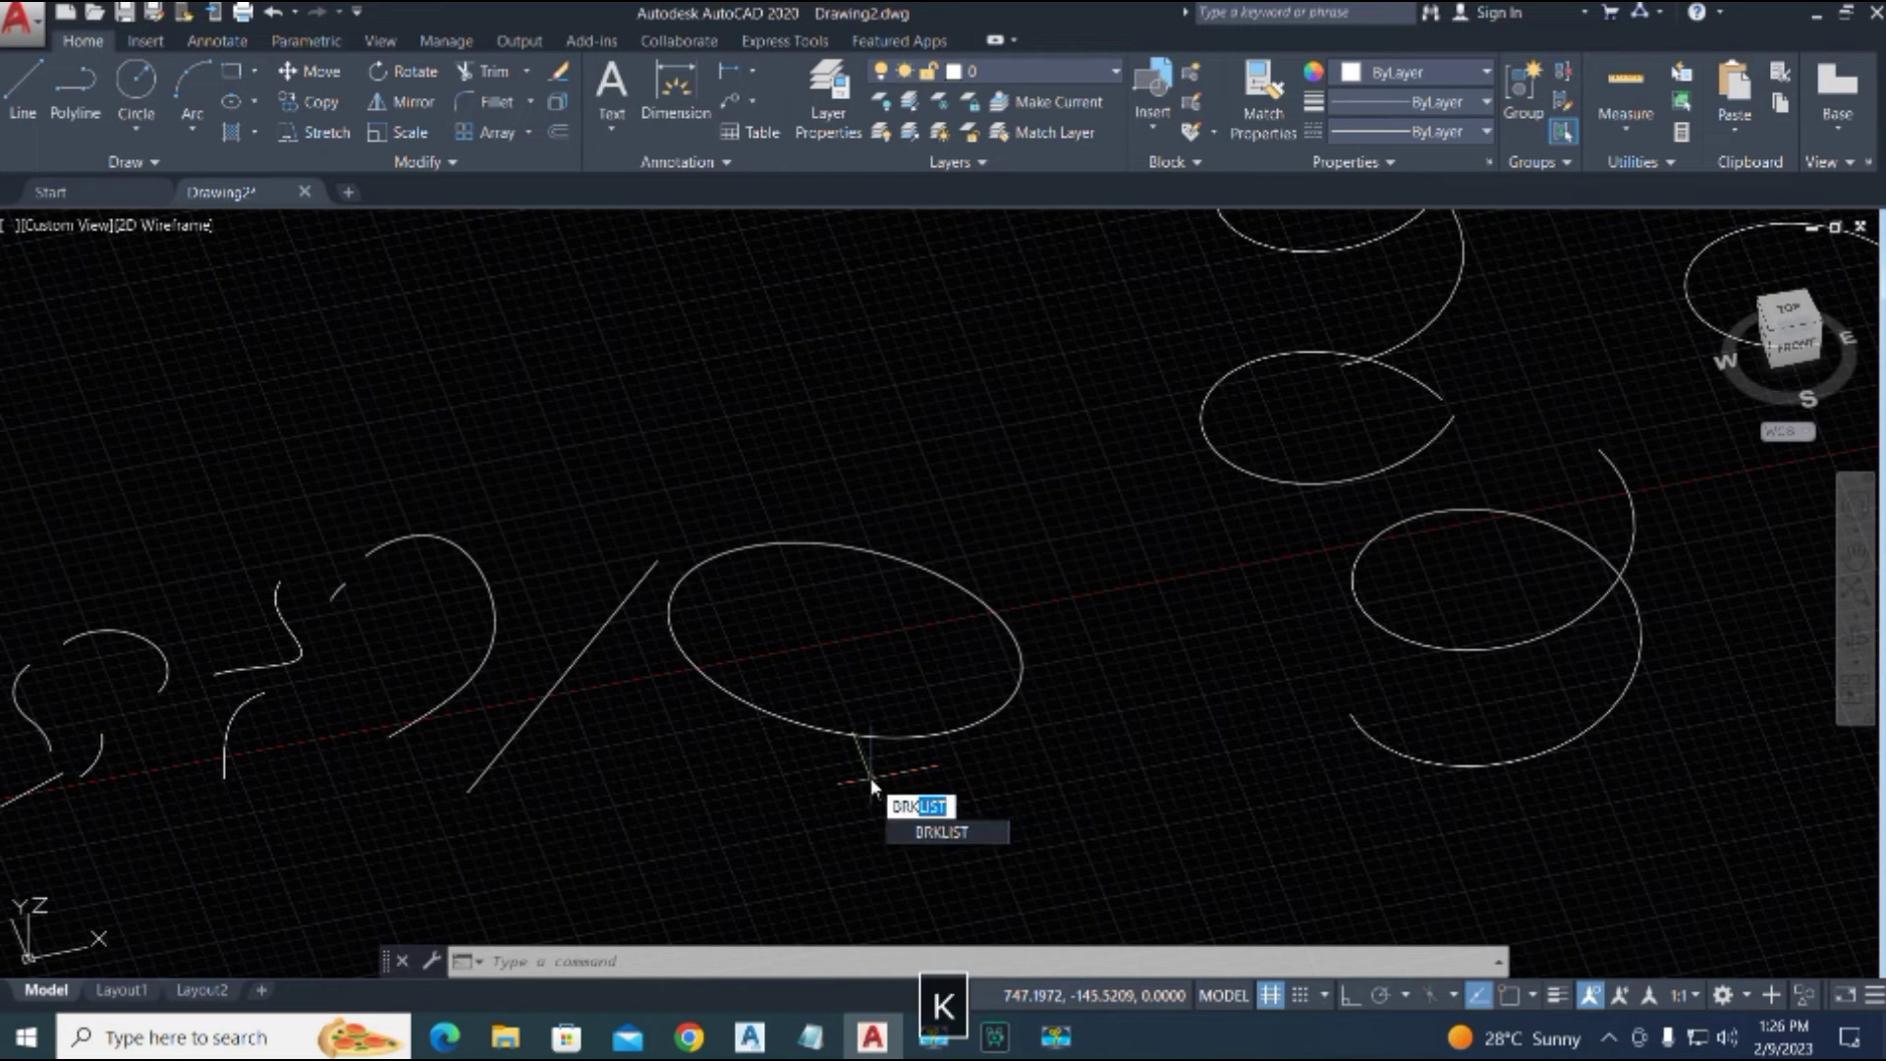
key(space)
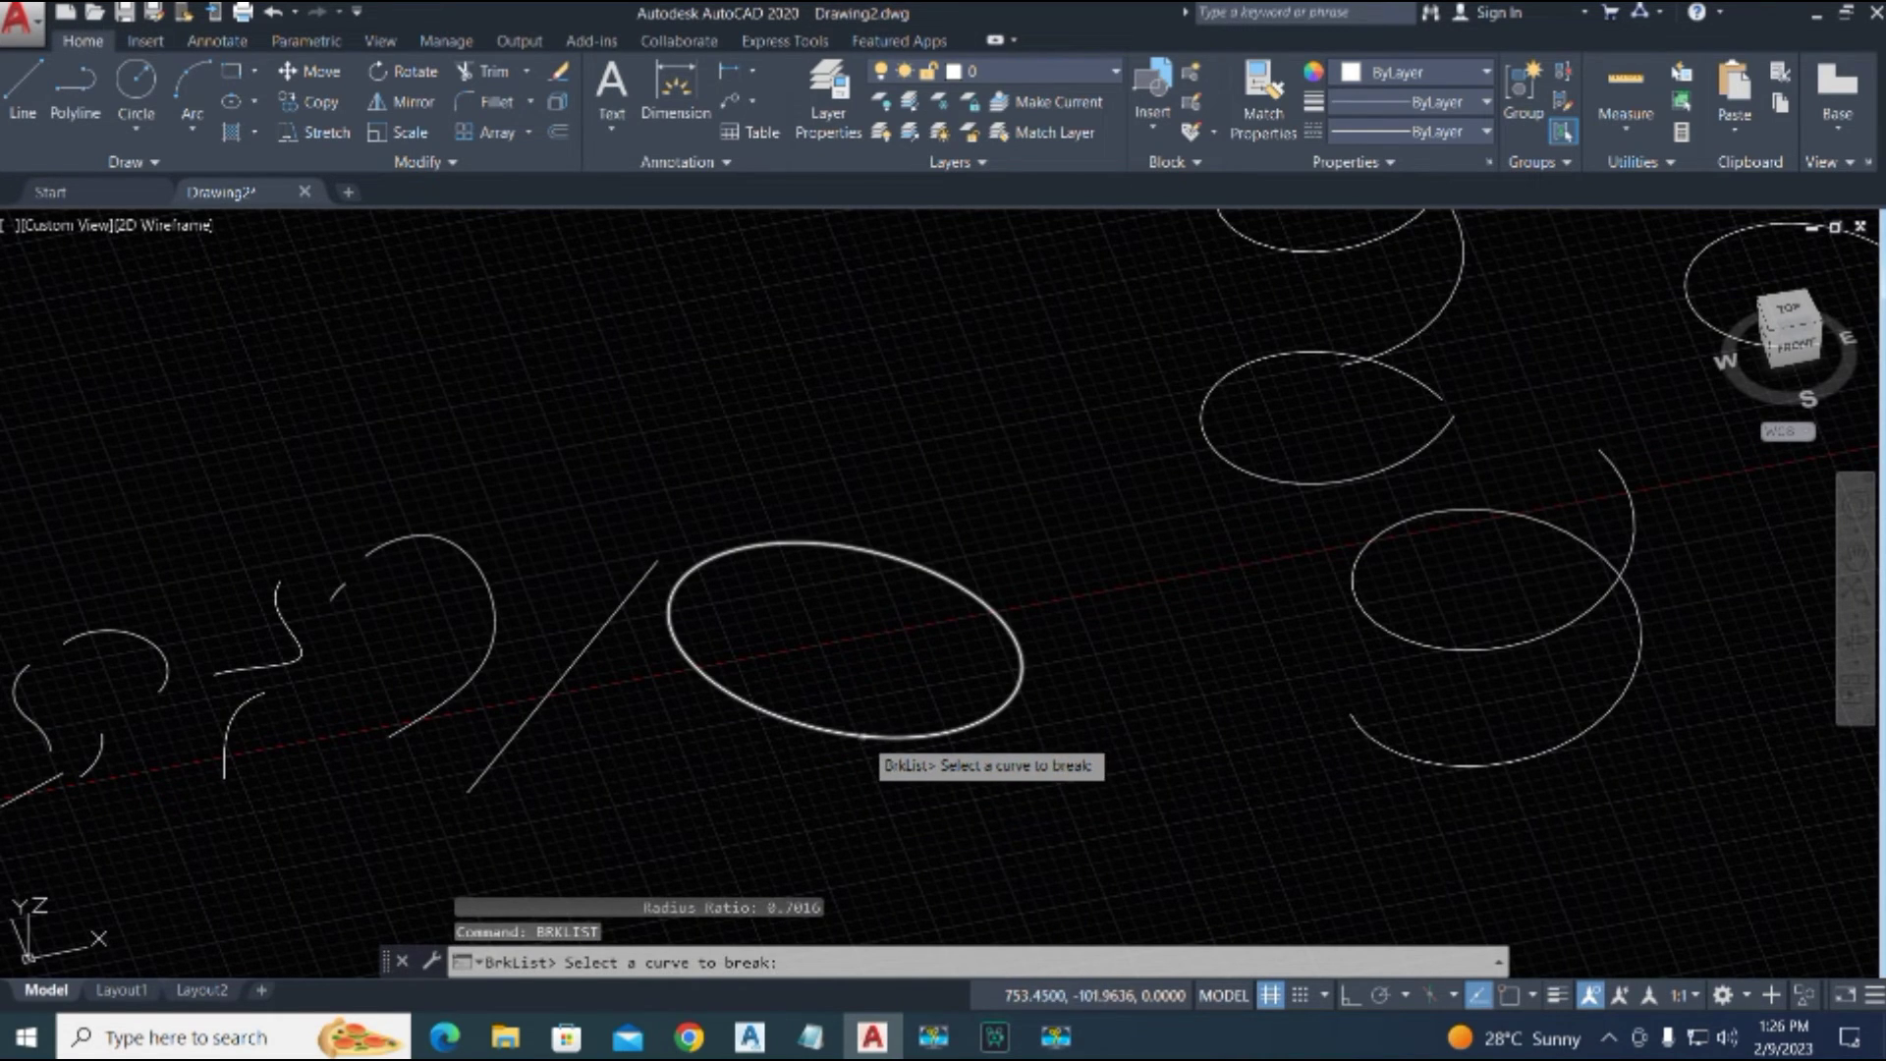
click(867, 738)
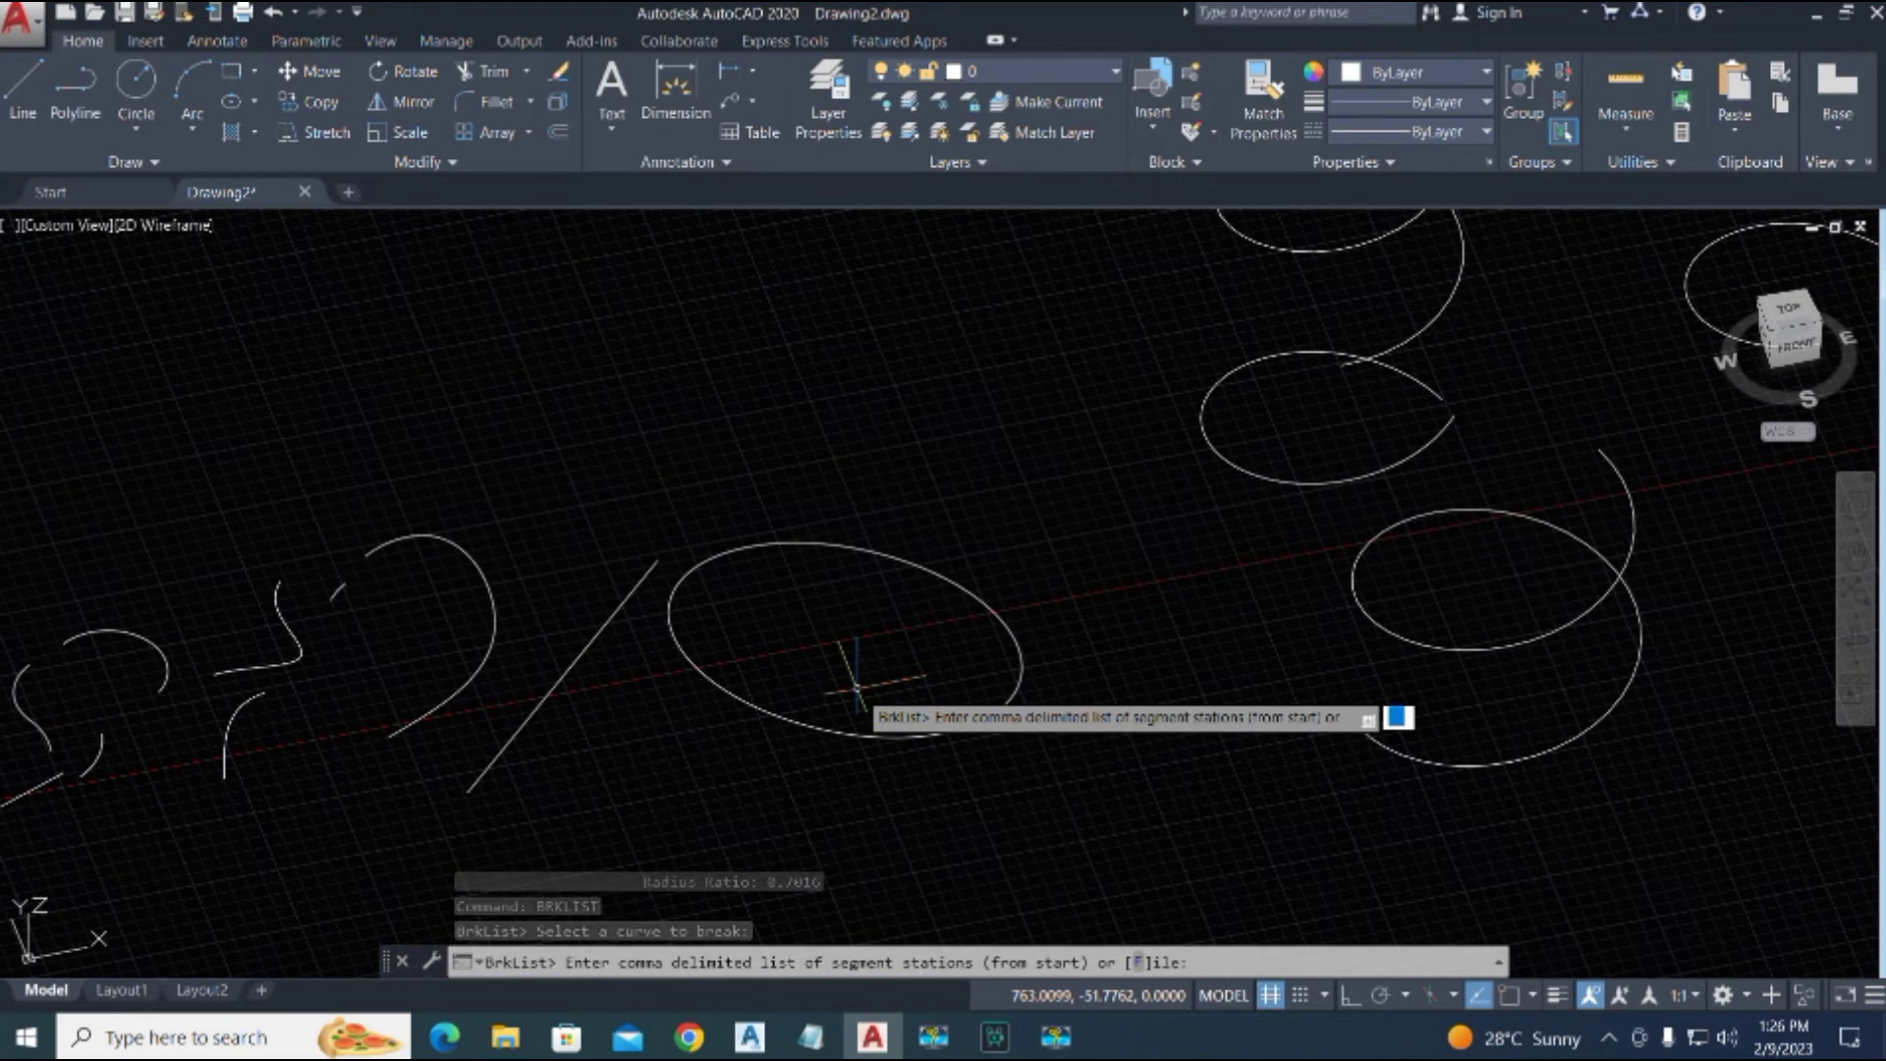
text(100,)
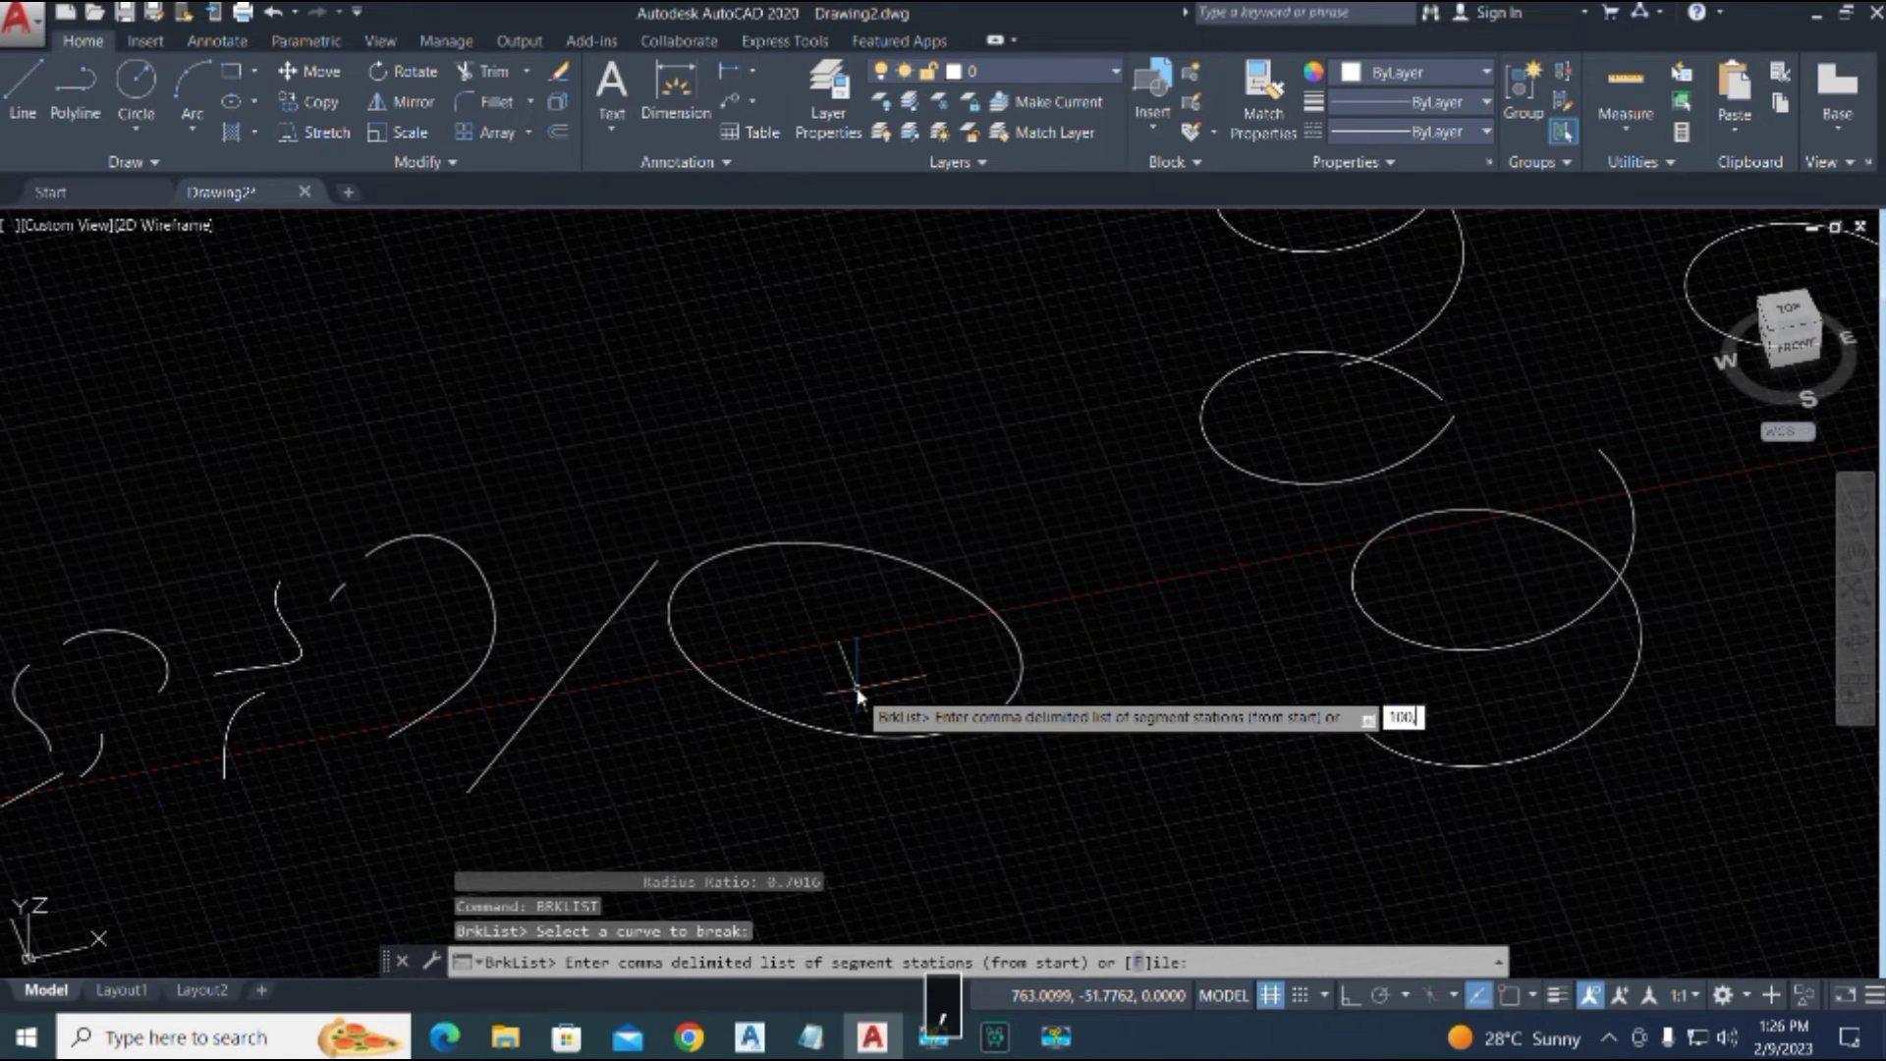
text(200,)
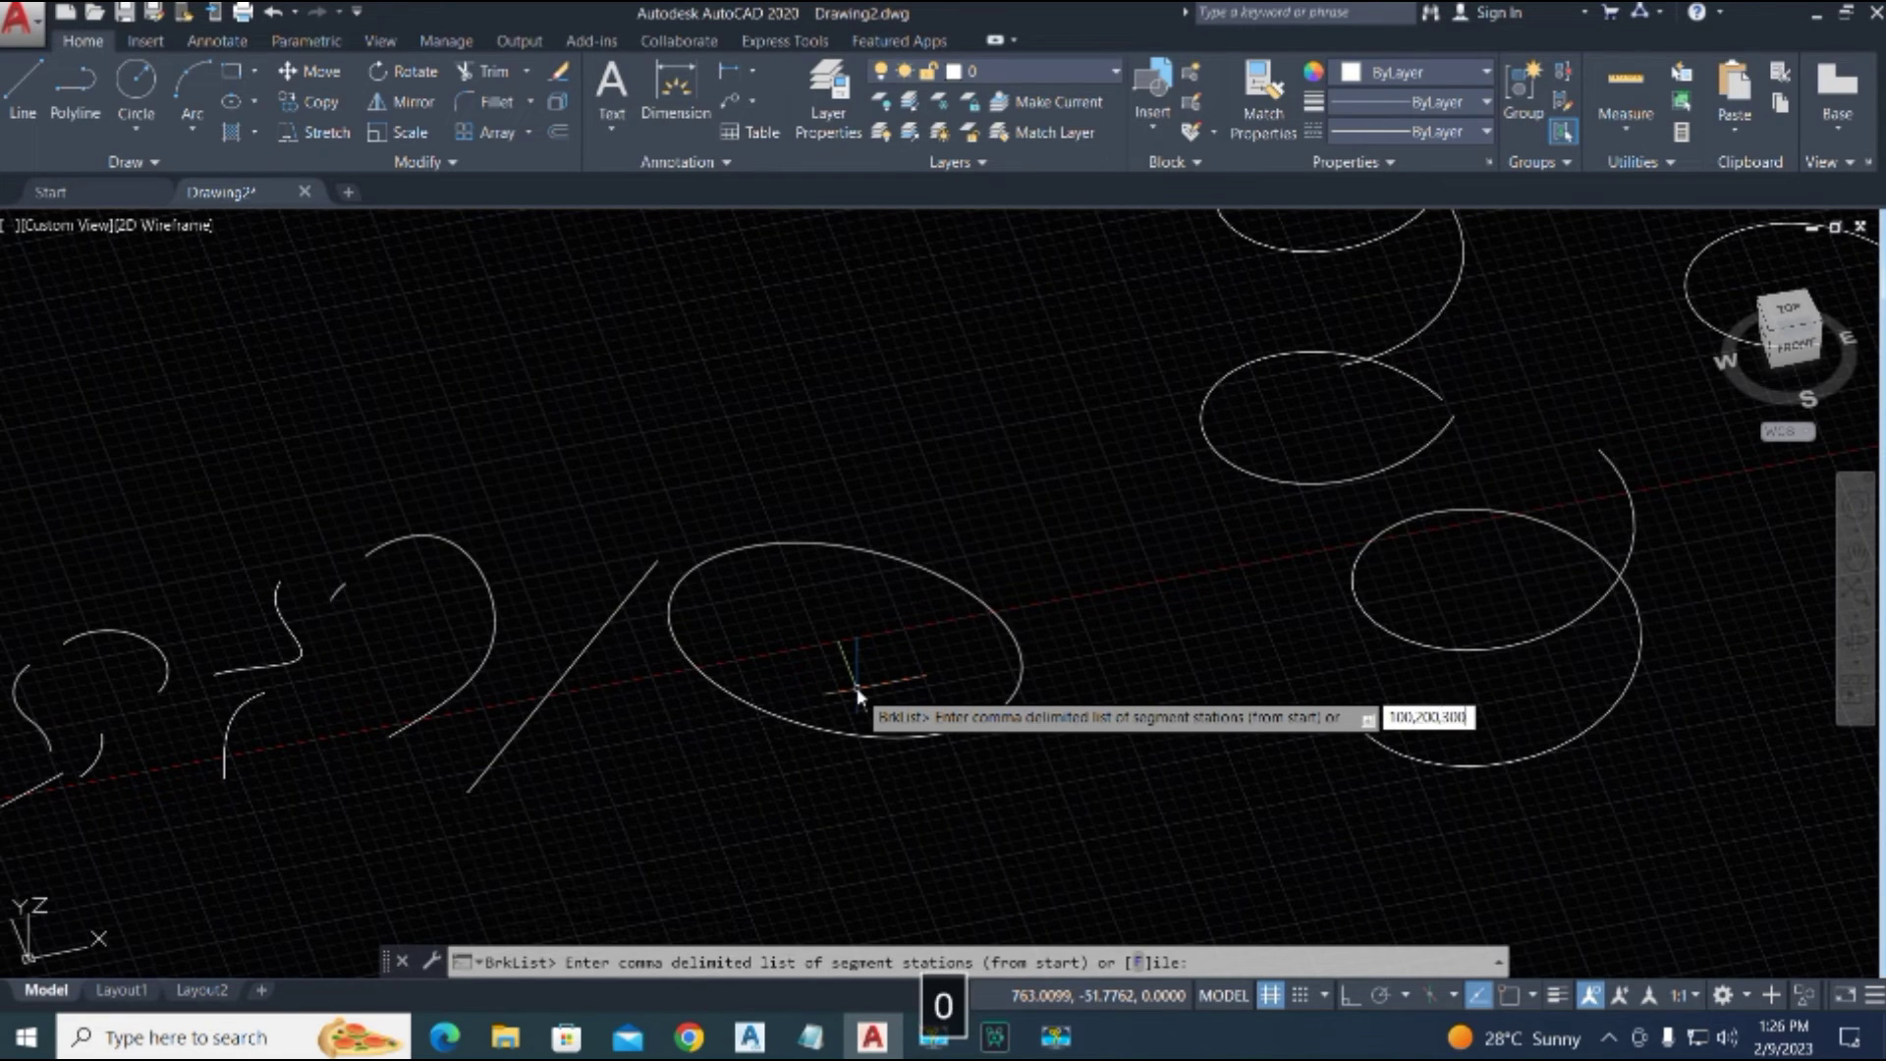
text(300)
key(Return)
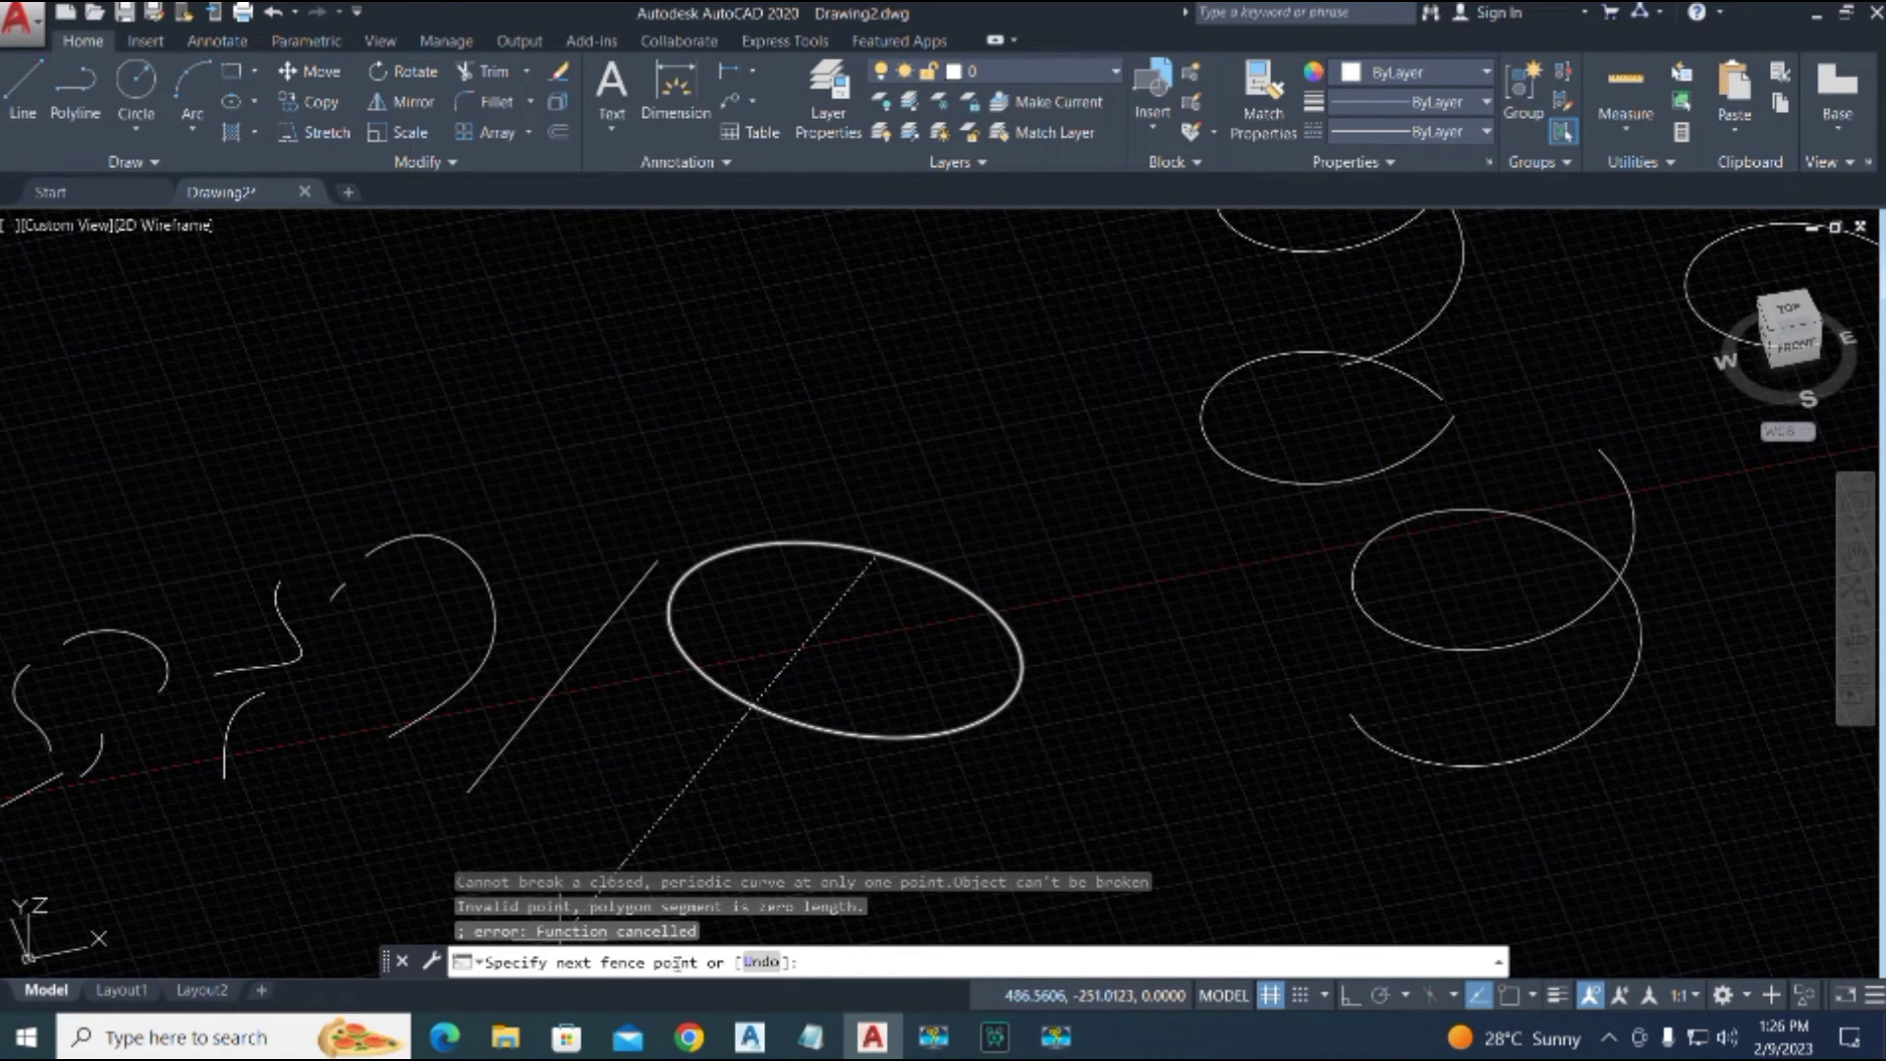
Step: Try to complete the pending ellipse break by fencing points around its outline, and cancel at the first break point
click(1020, 654)
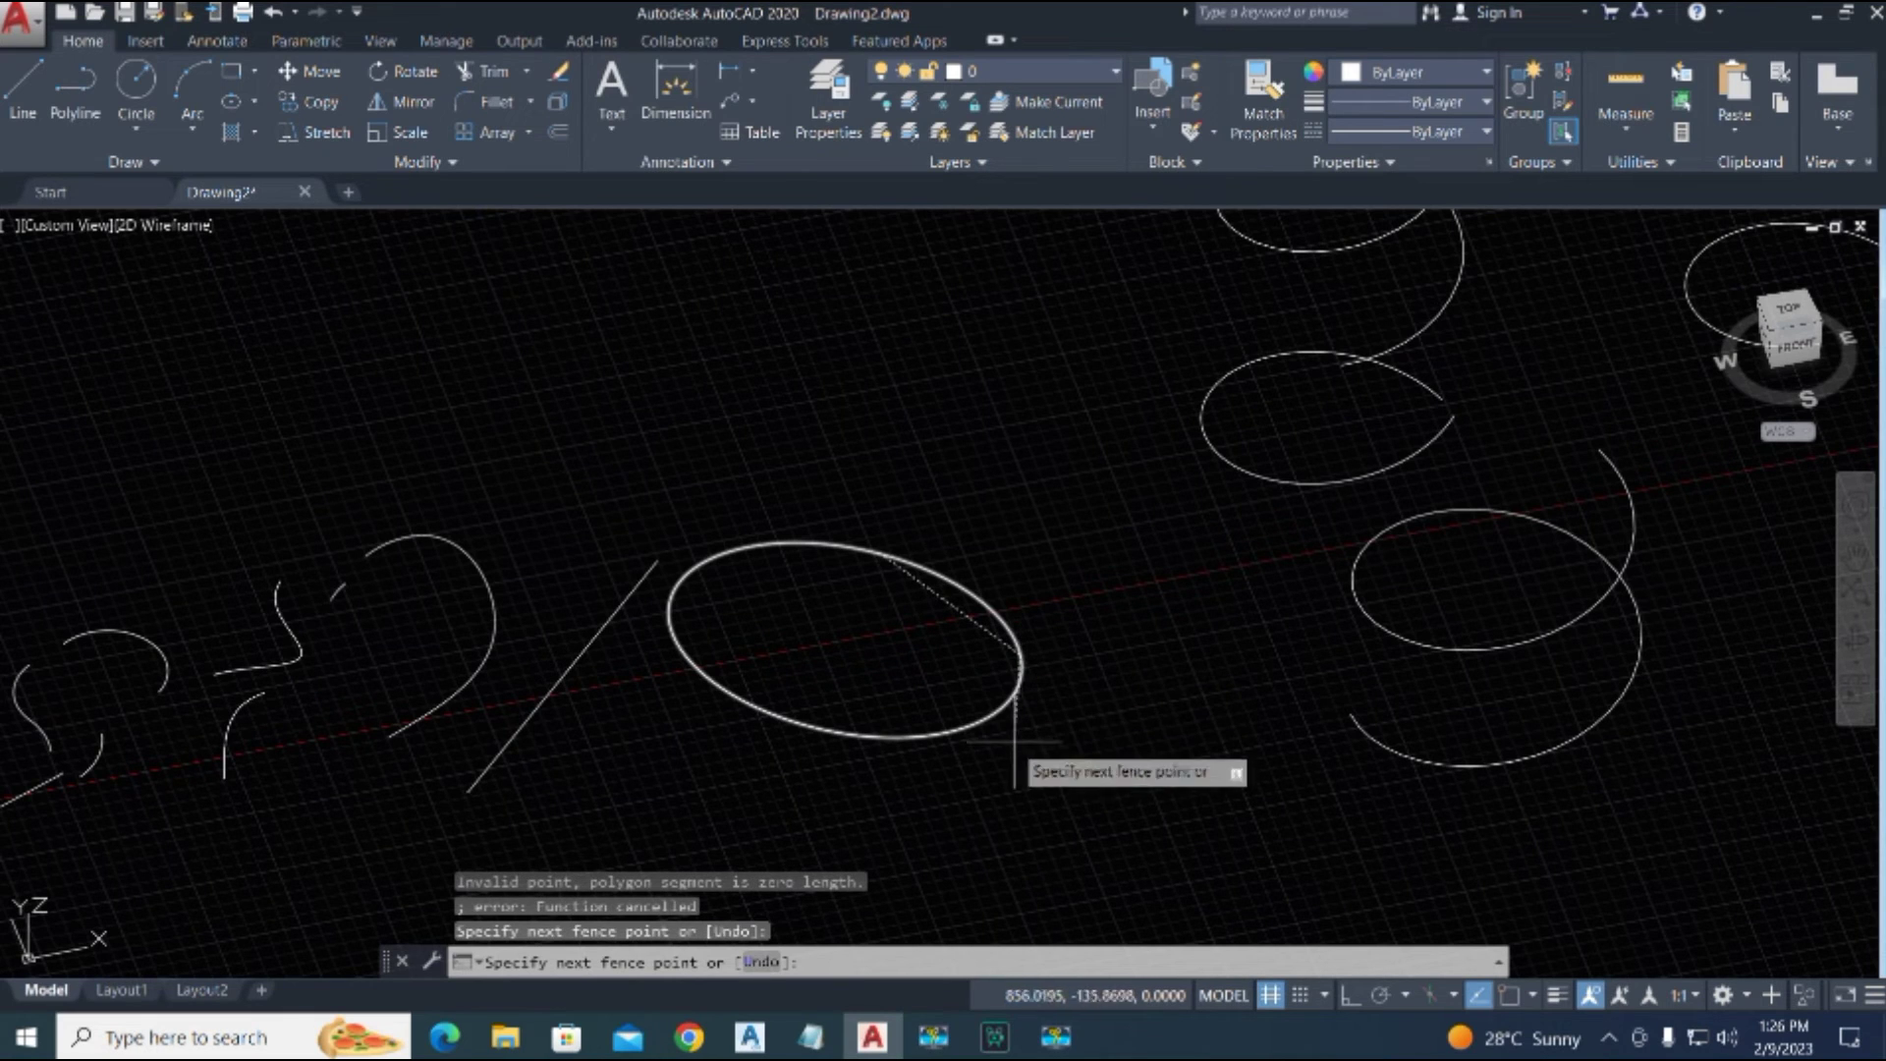
click(761, 705)
click(701, 560)
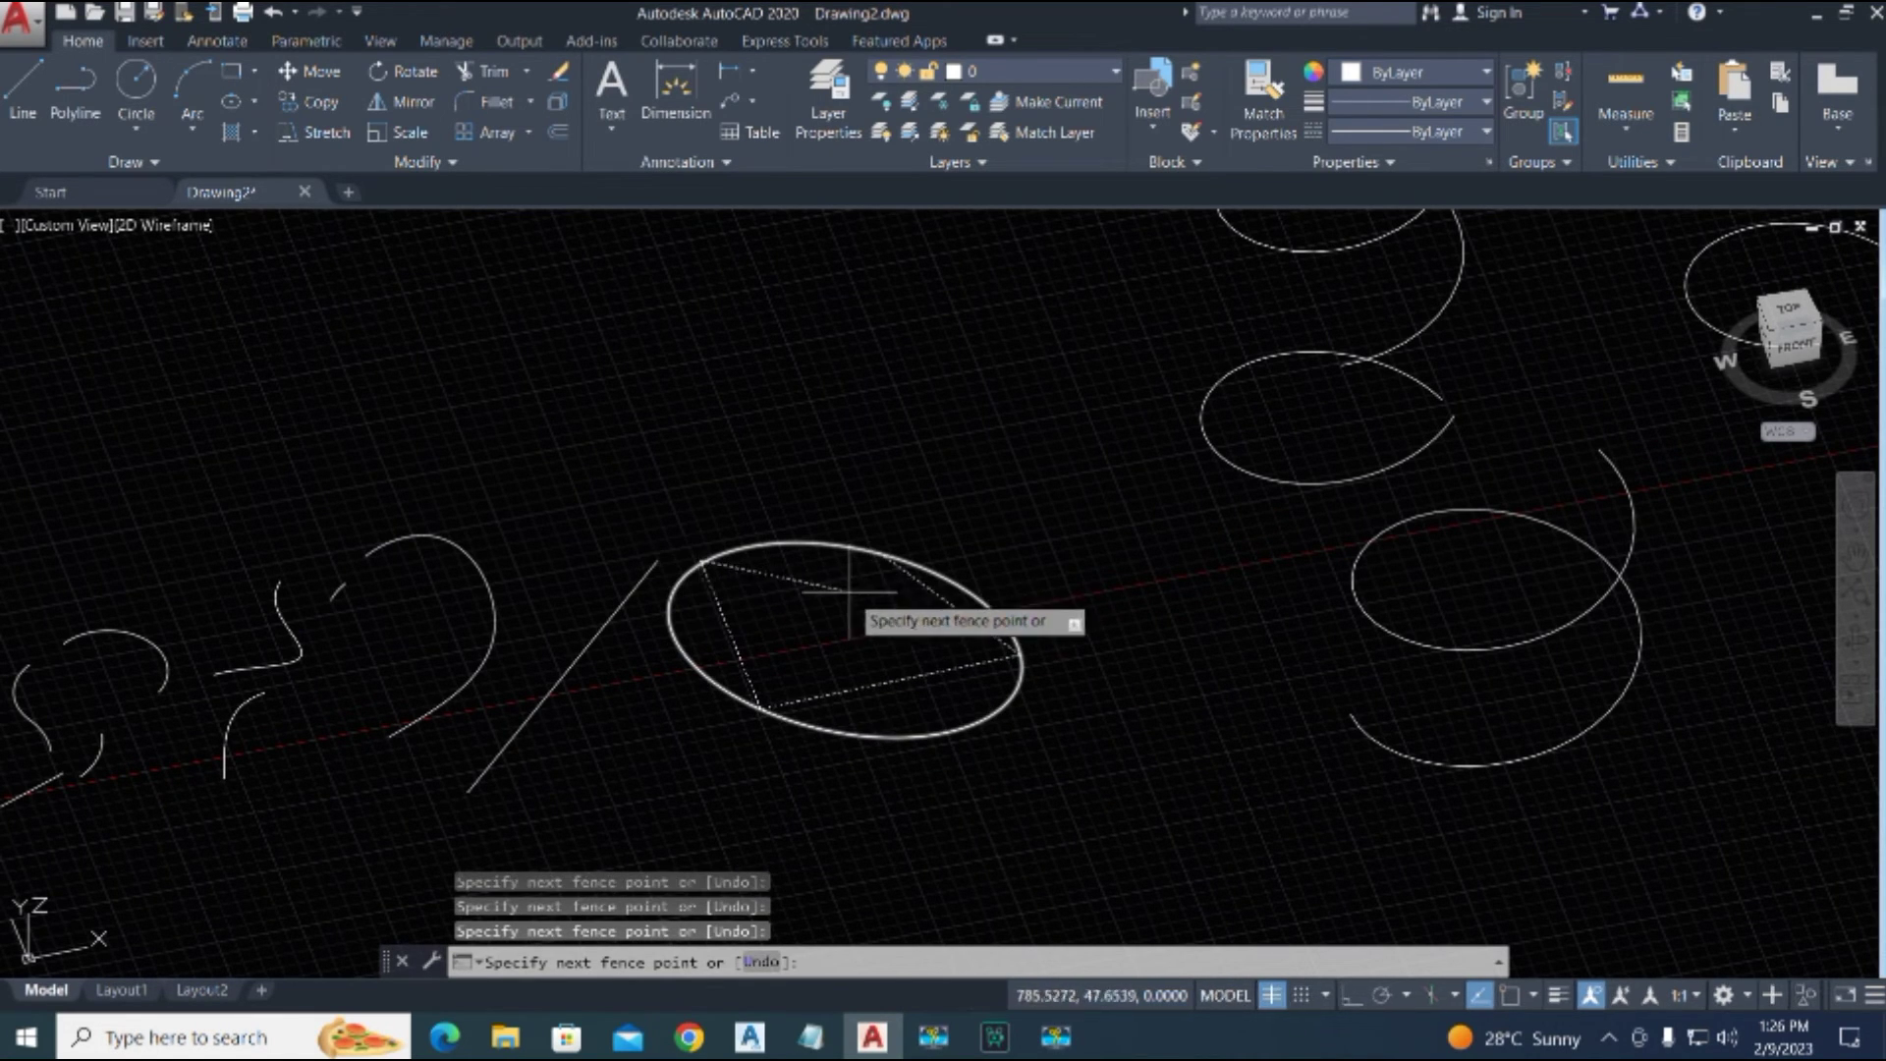
key(space)
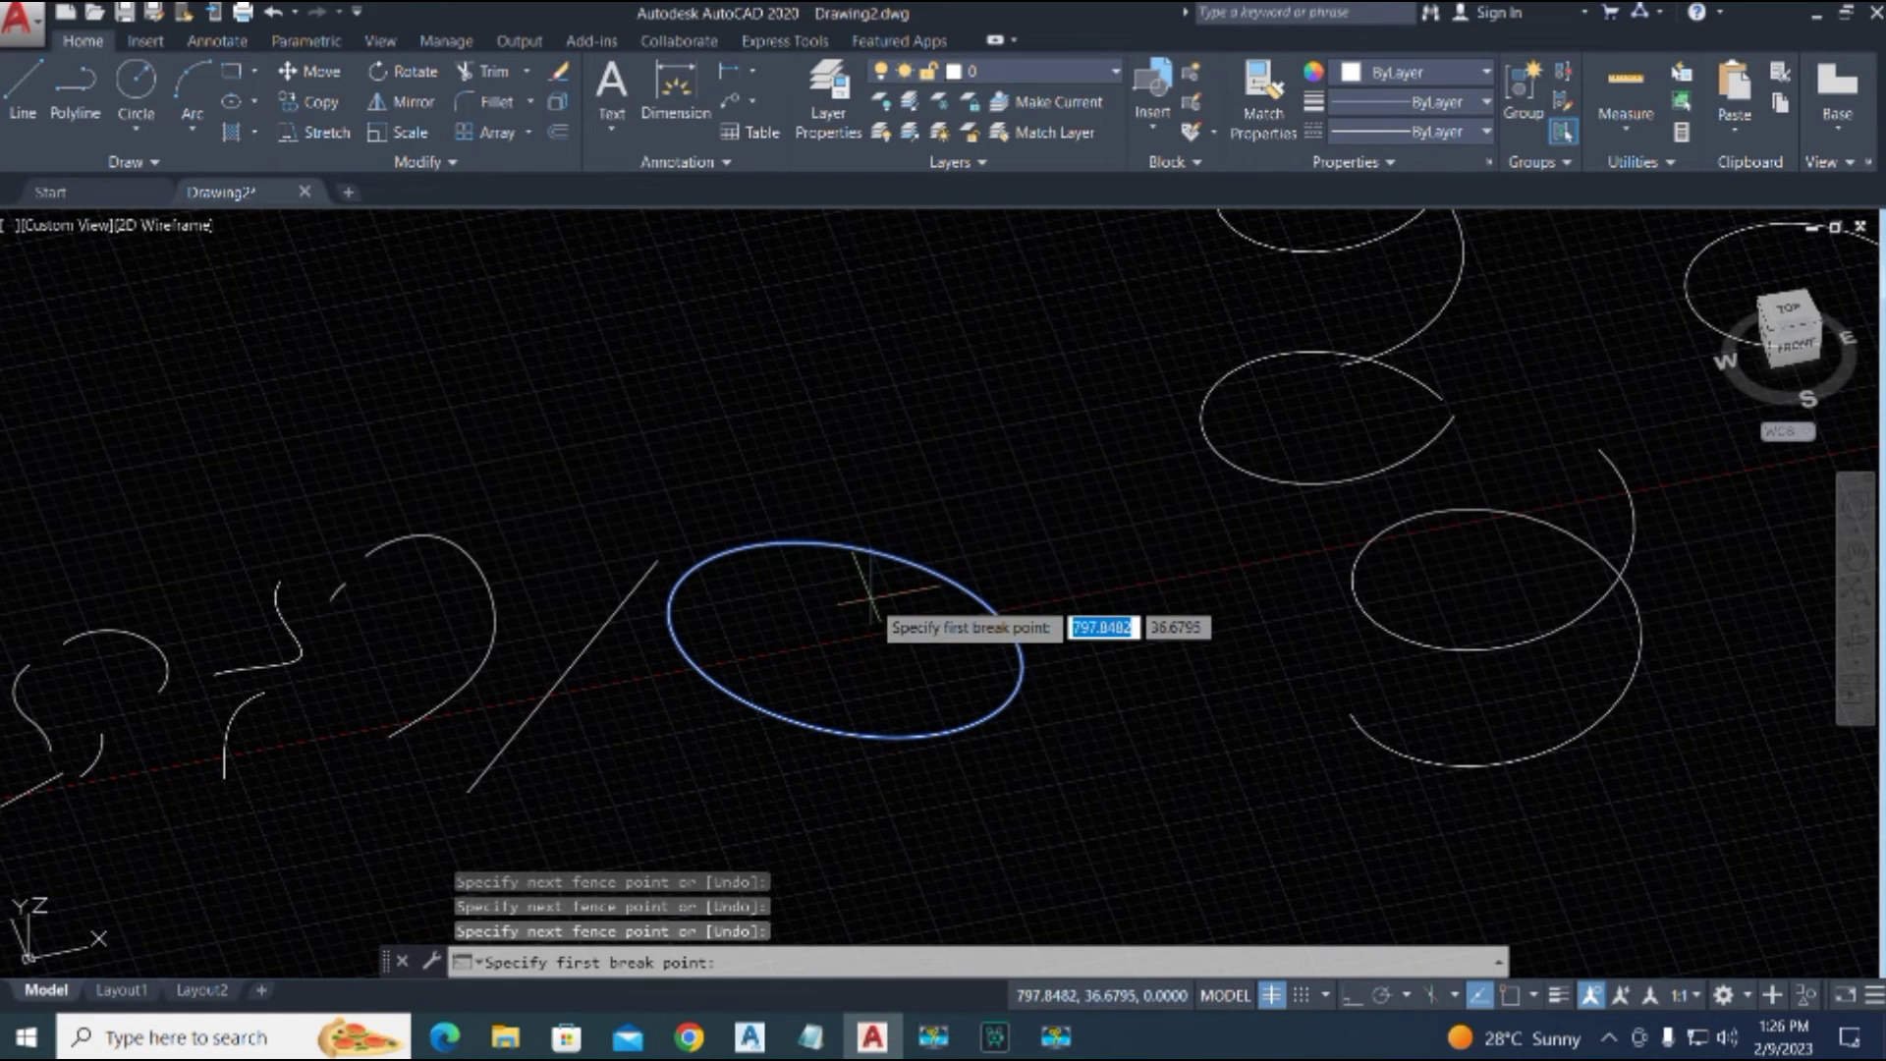
key(space)
key(Escape)
Step: Select the ellipse at several places along its outline to check whether it is split into segments
click(904, 562)
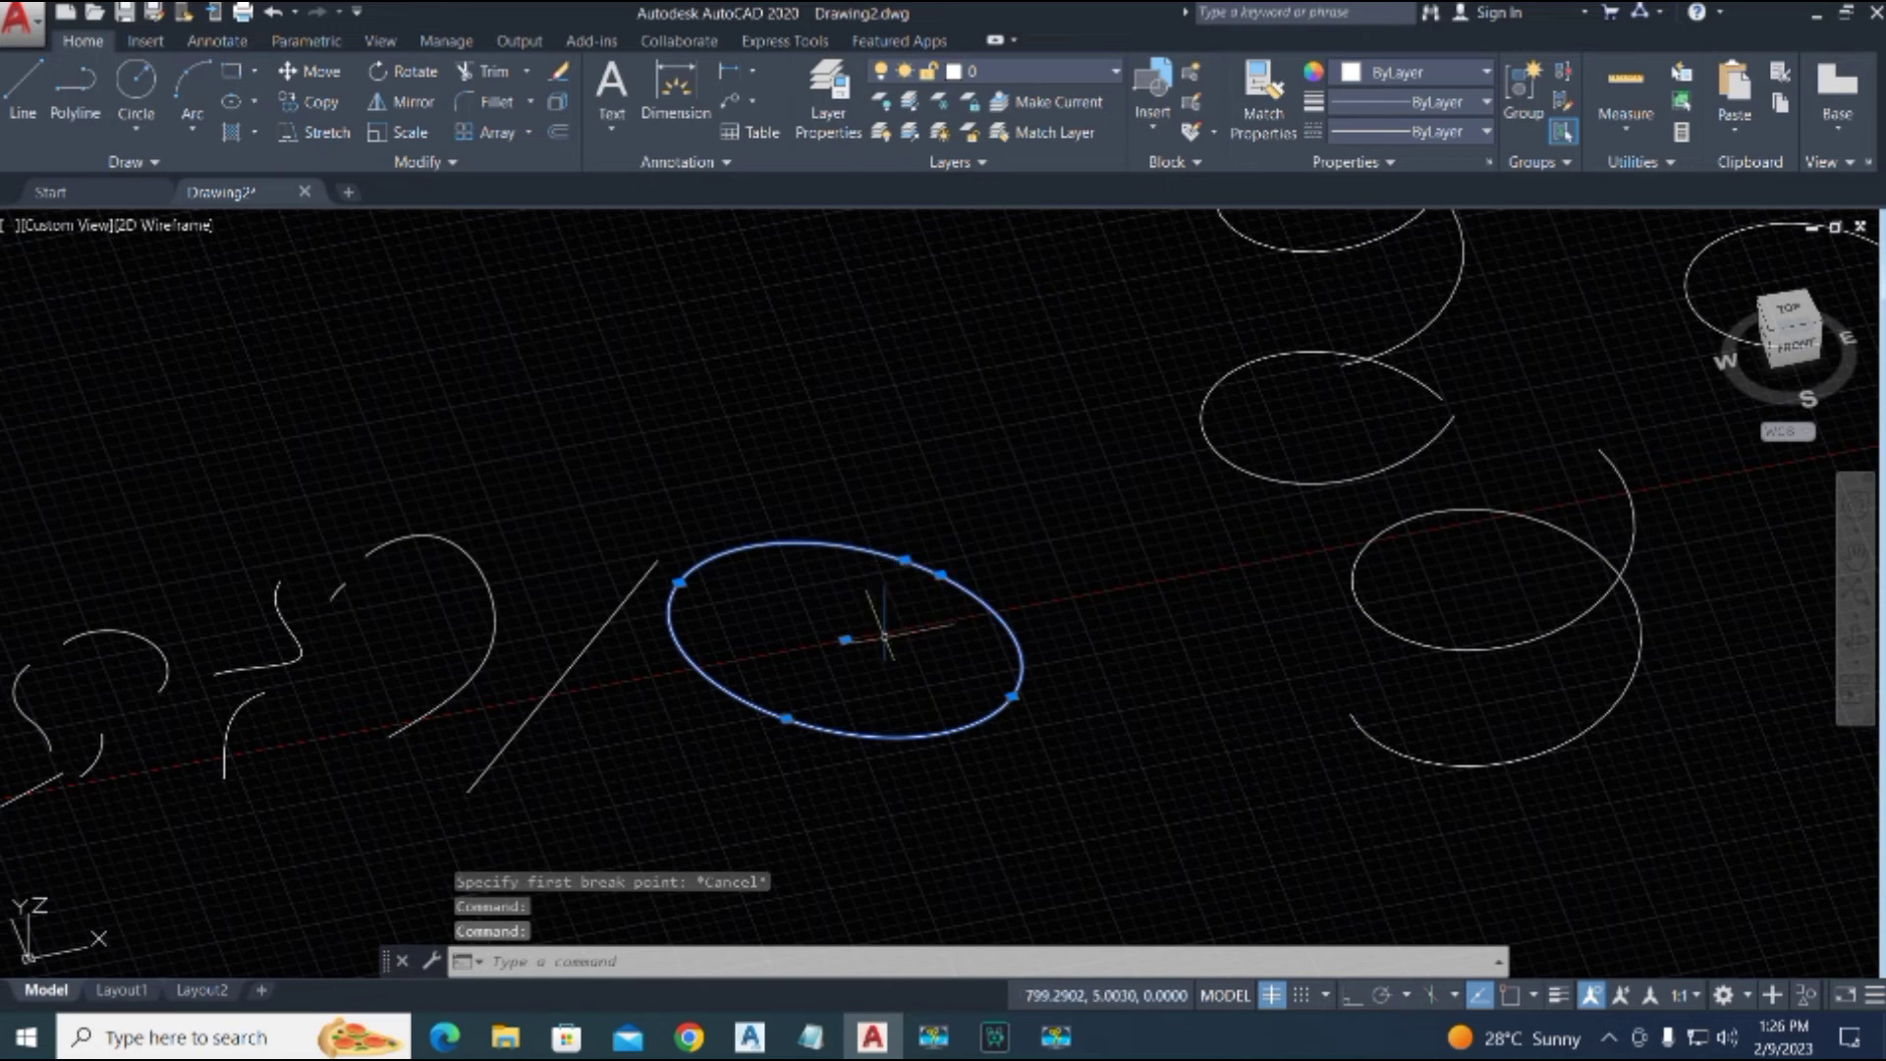
key(Escape)
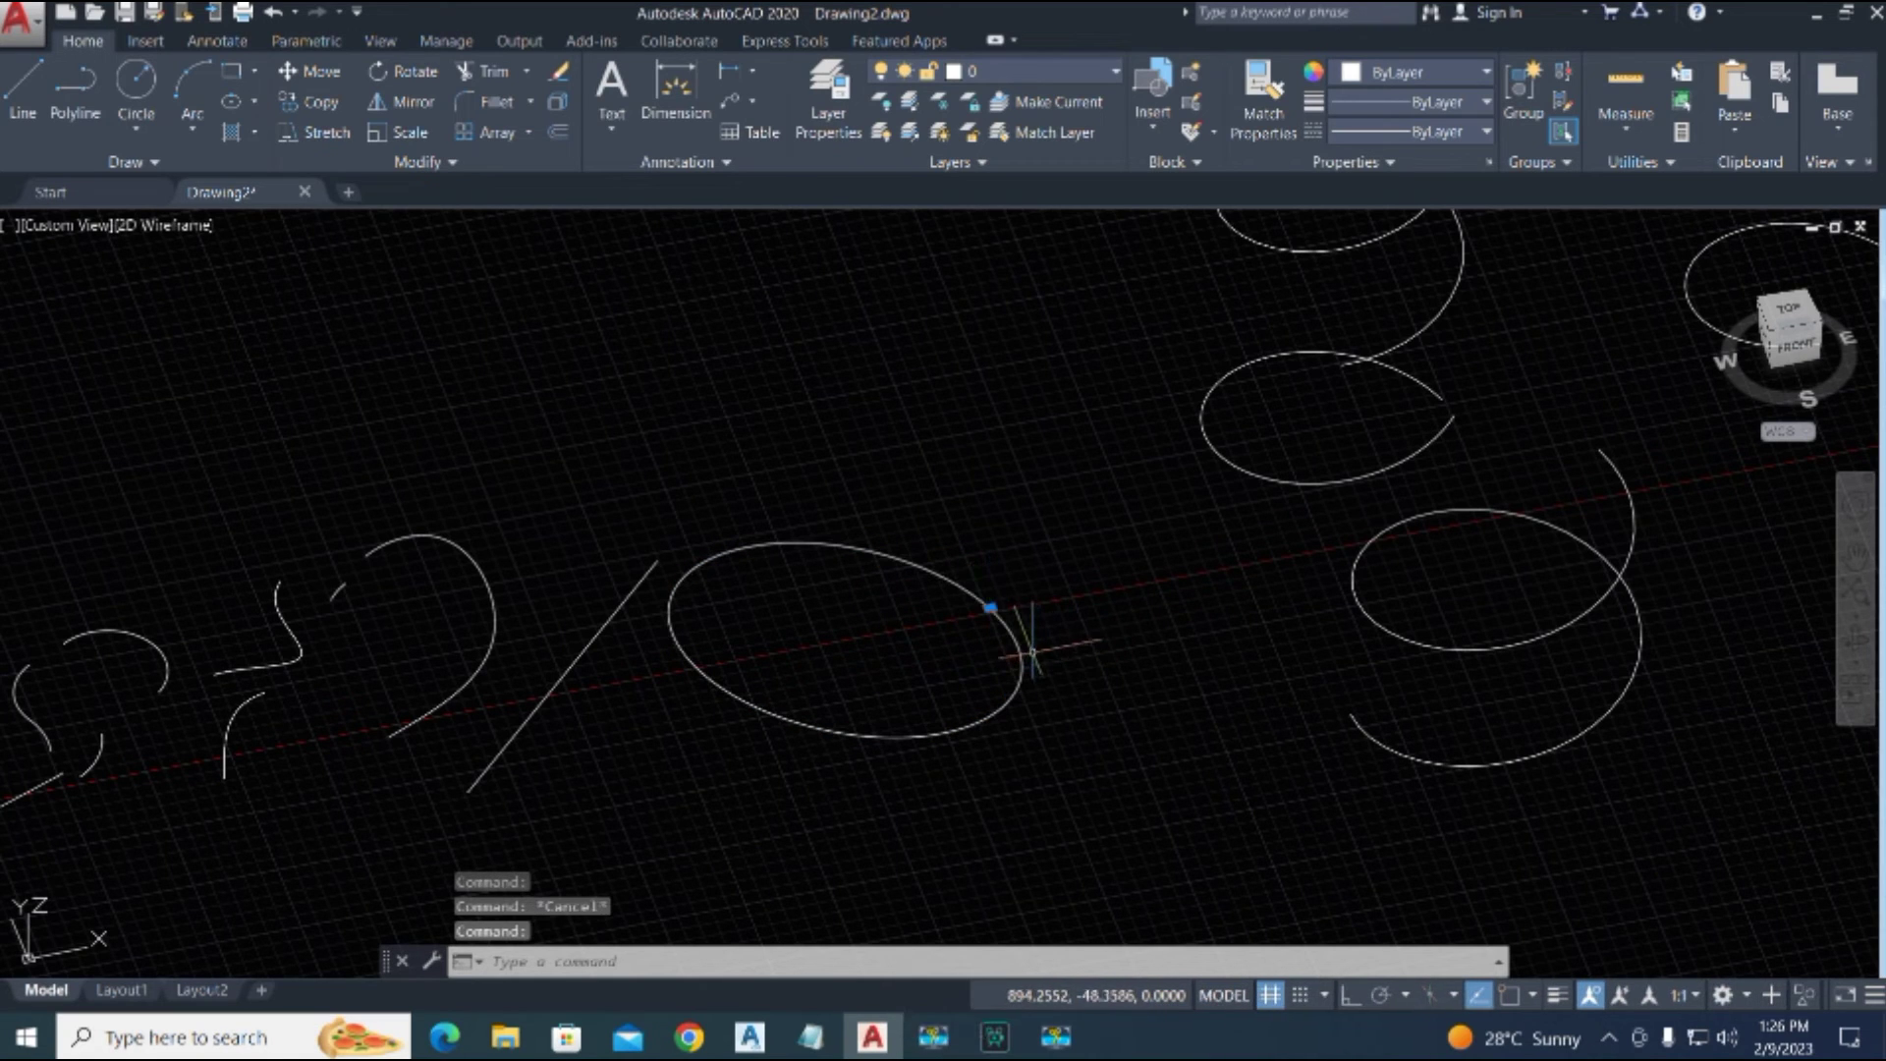
key(Escape)
click(1024, 654)
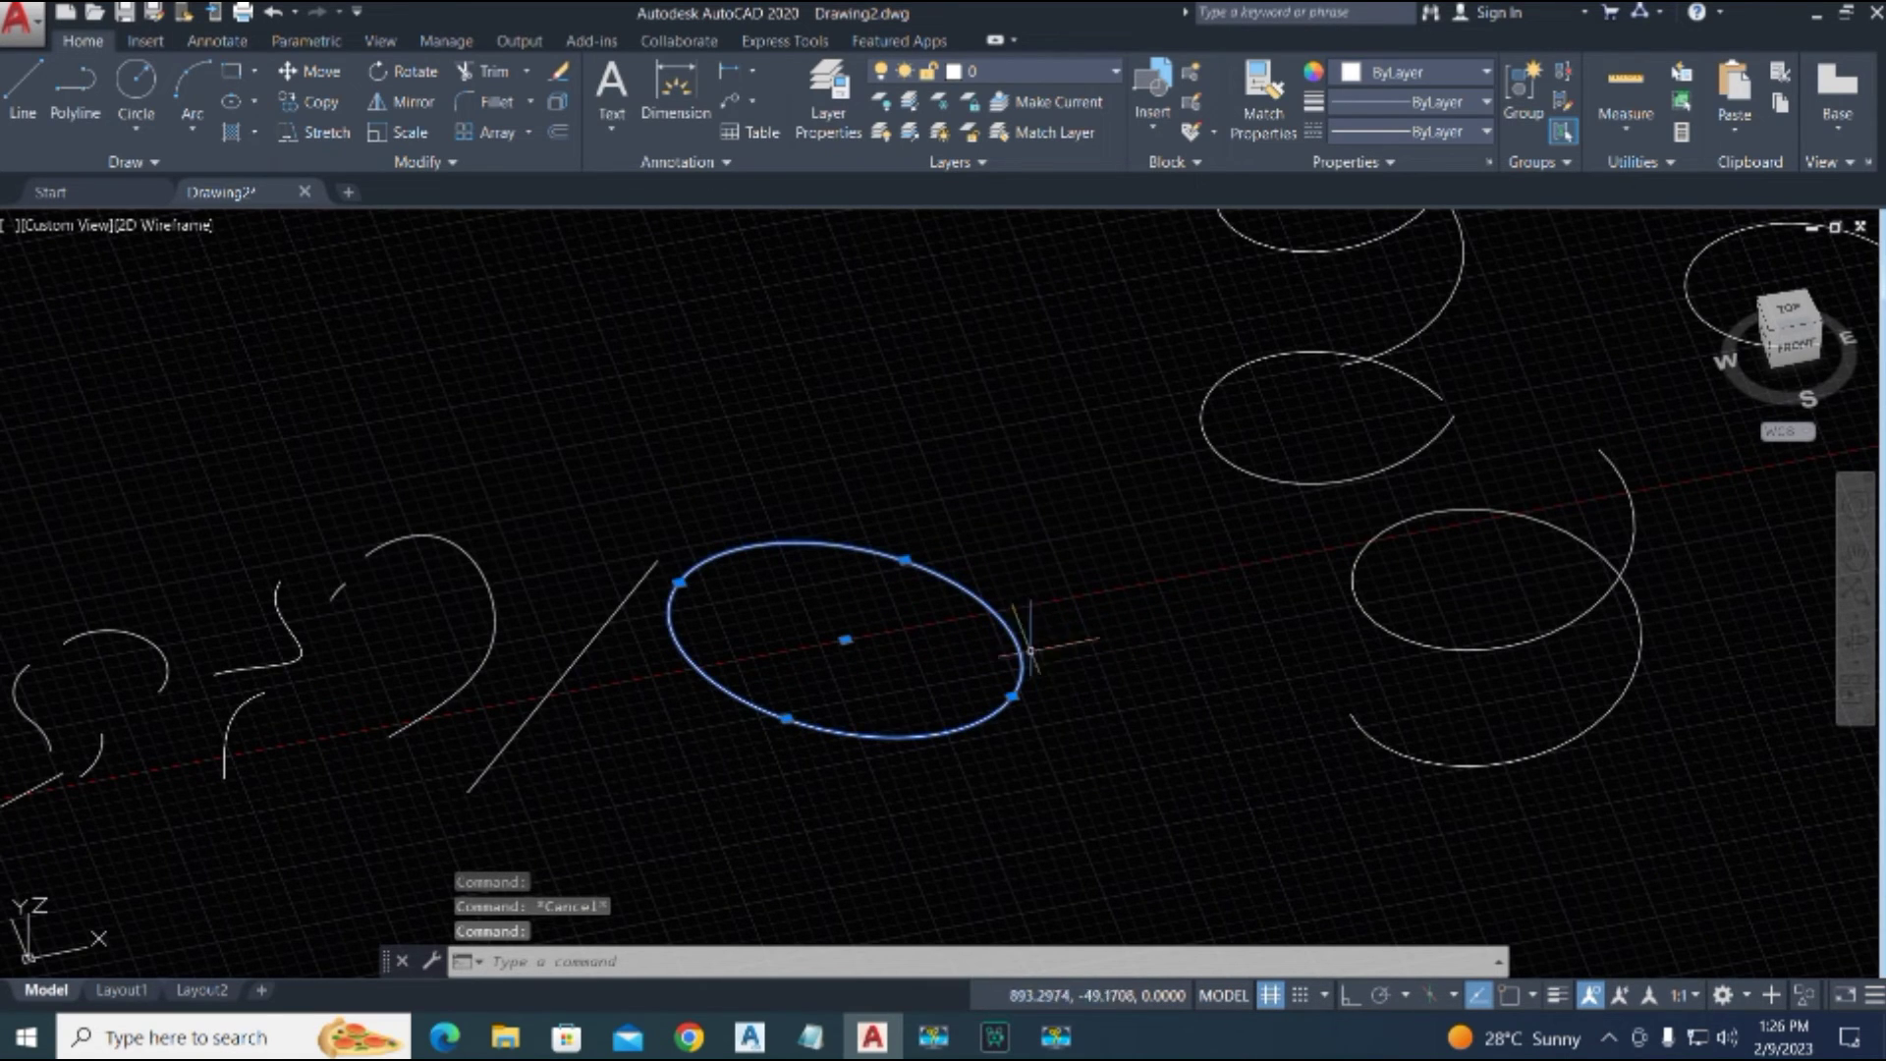
key(Escape)
click(834, 541)
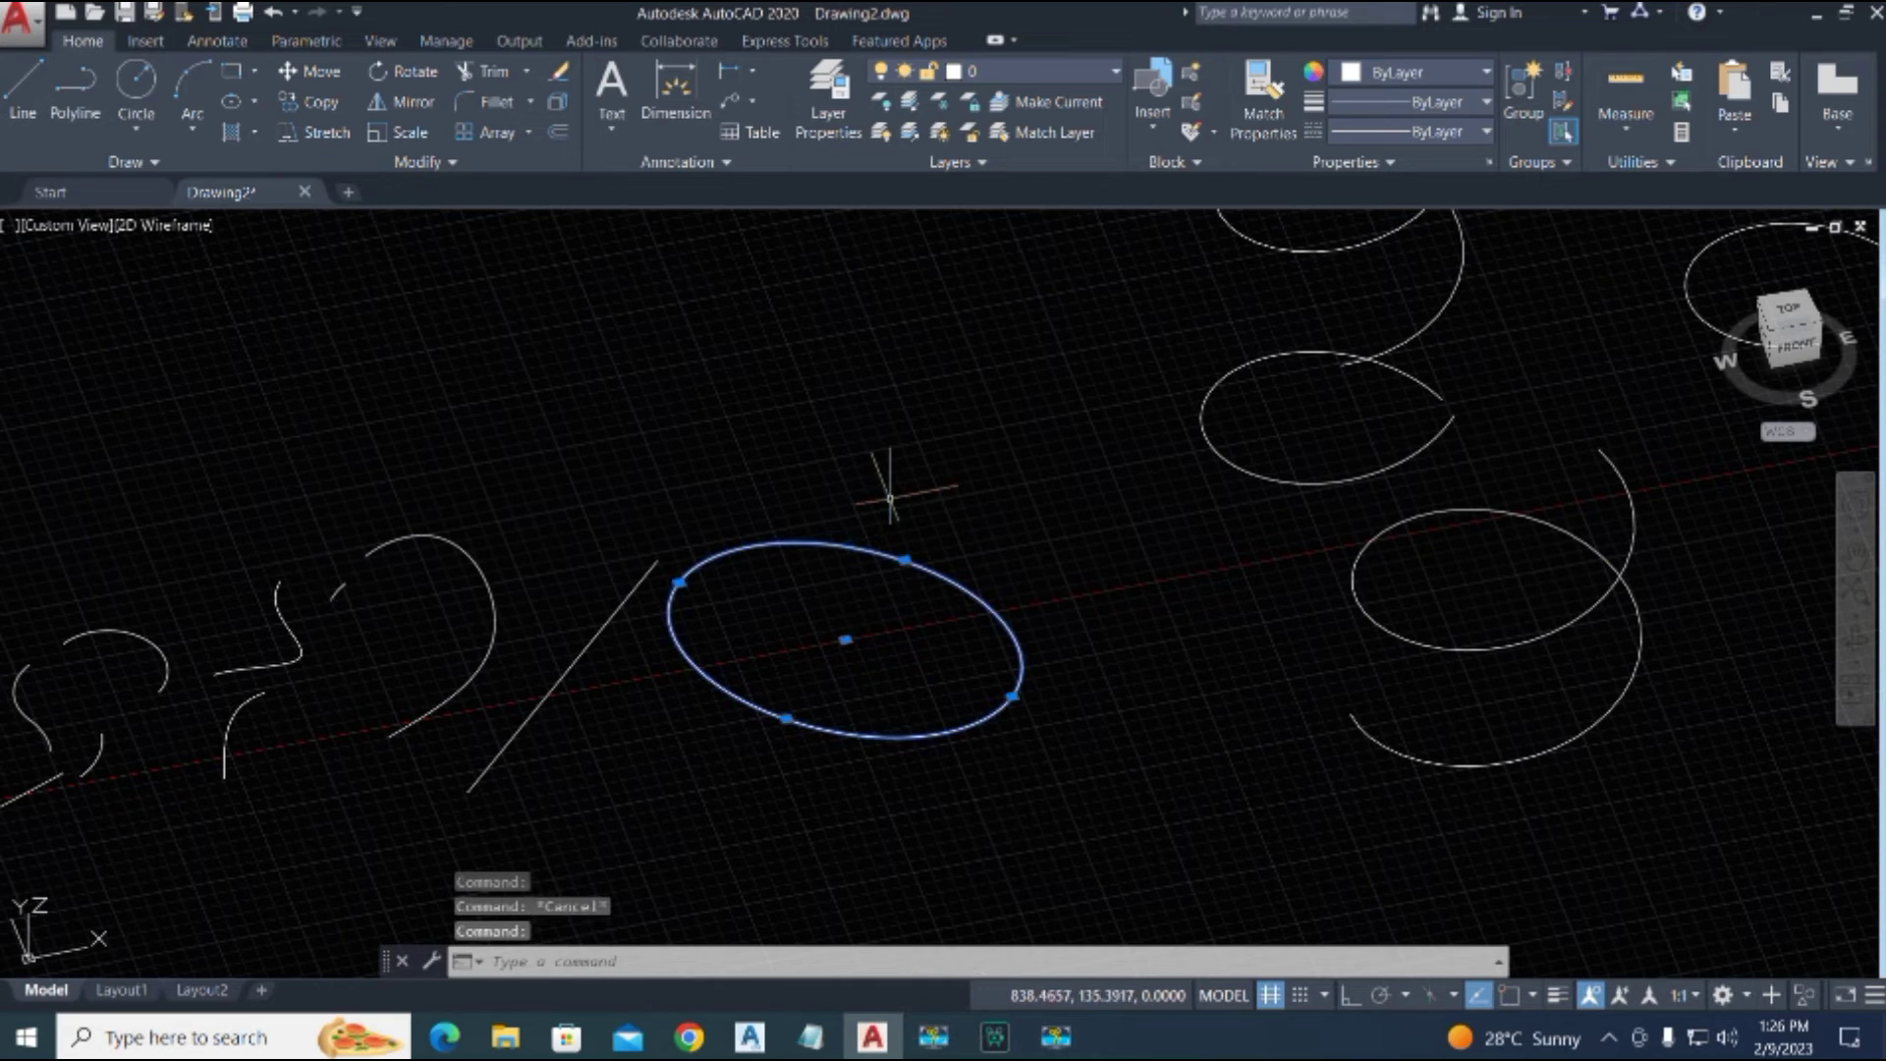
key(Escape)
click(975, 592)
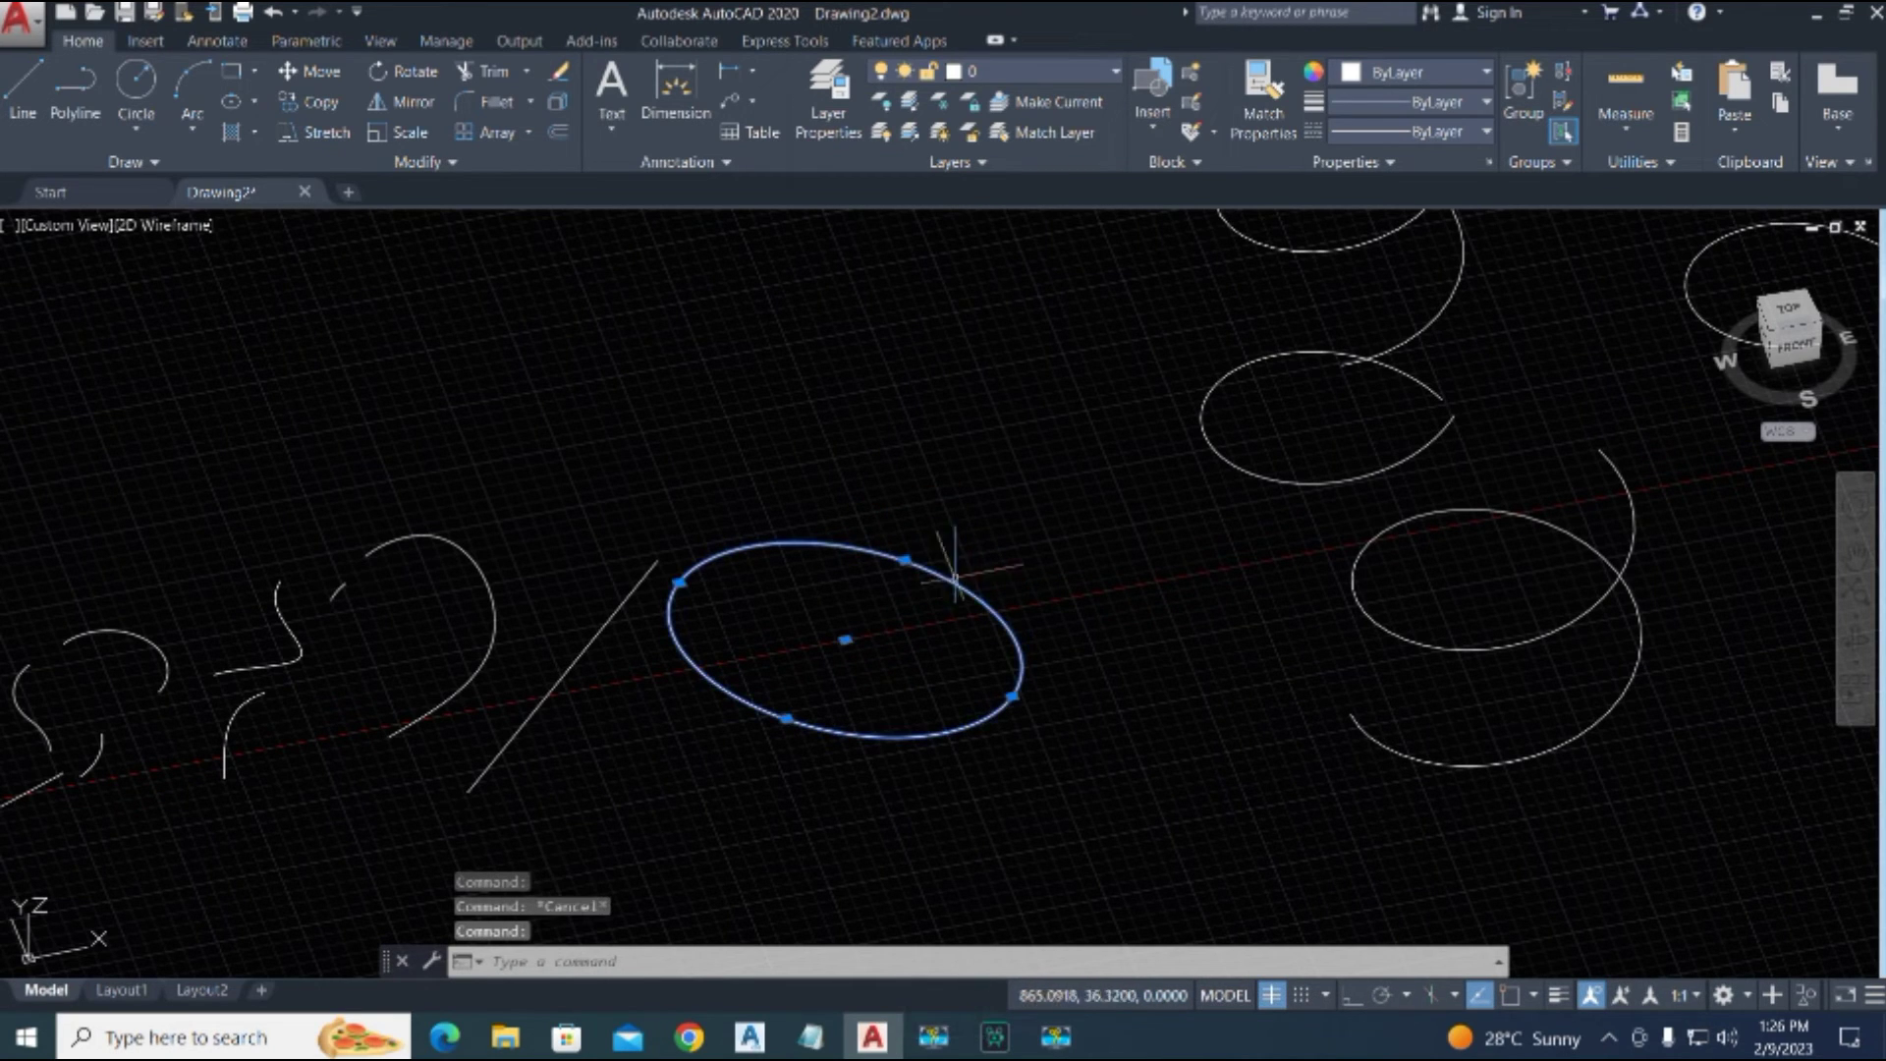
key(Escape)
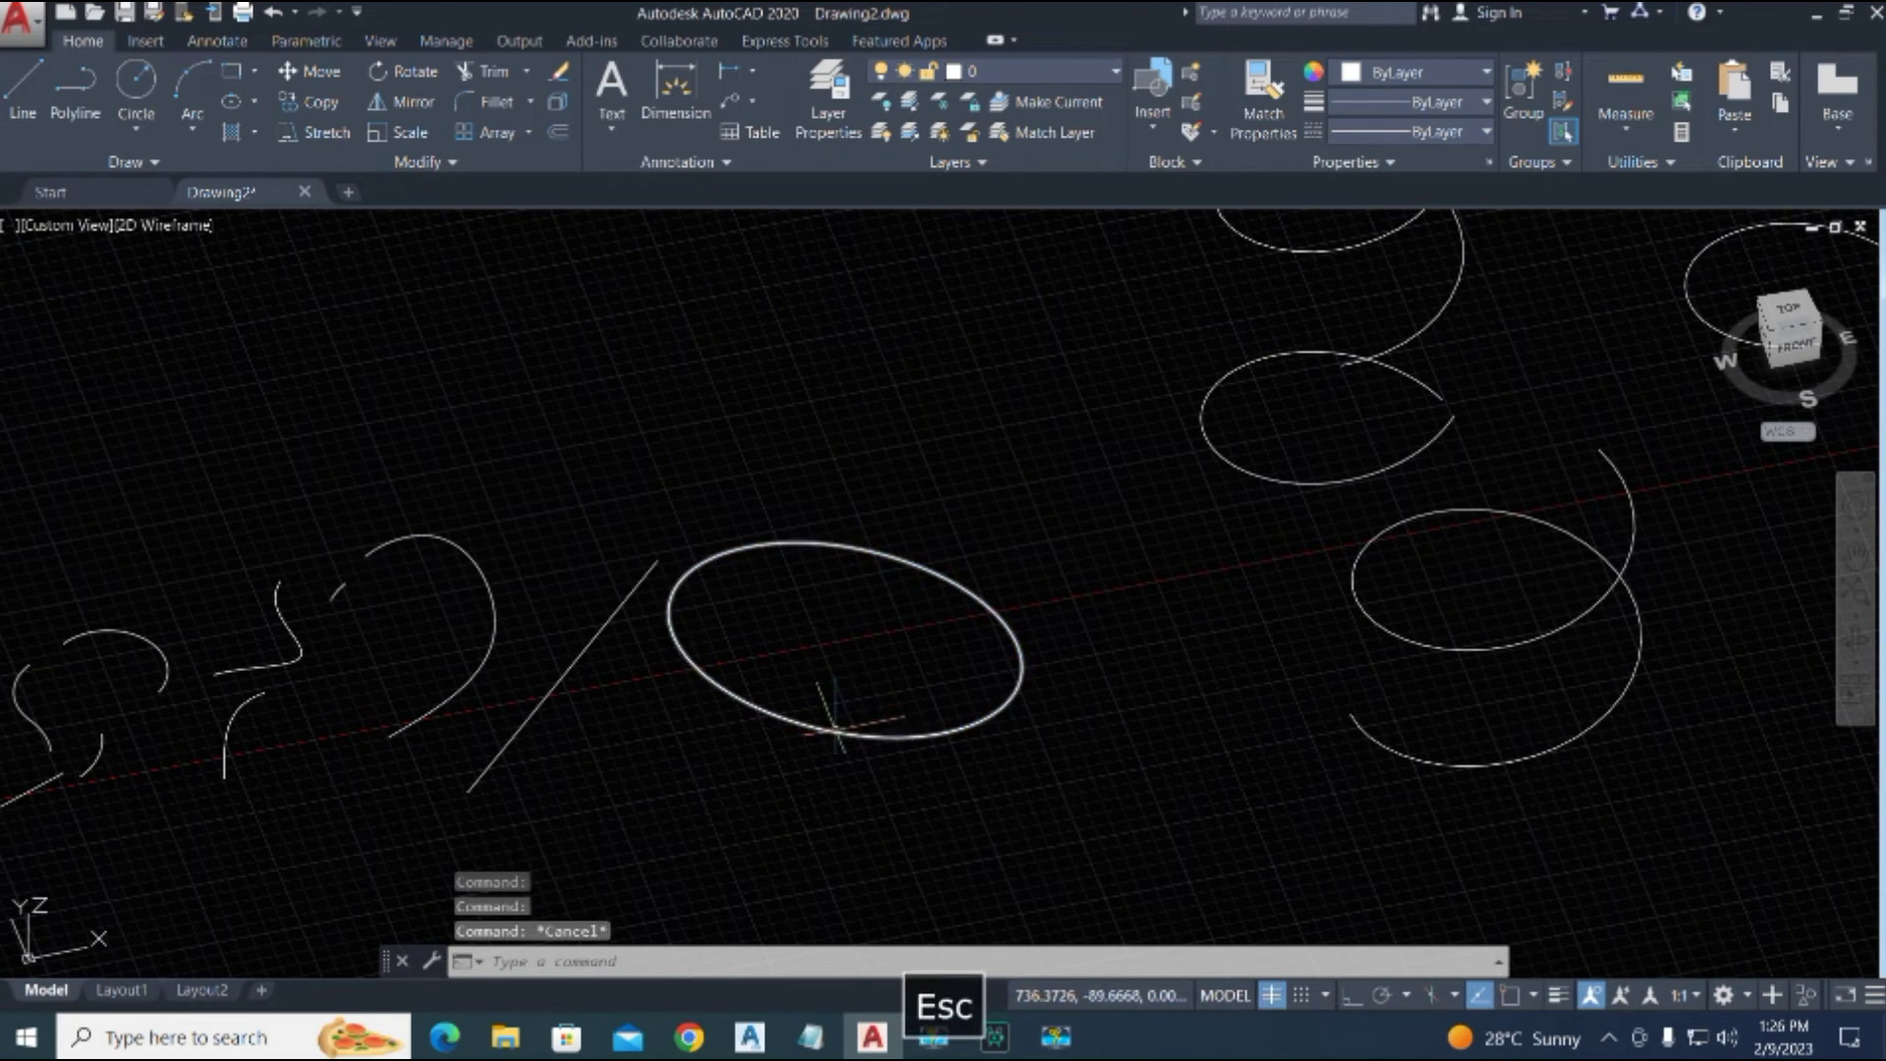
Step: Try to move the ellipse down and to the right, and undo the move and the zoom
click(912, 725)
text(m)
key(space)
click(909, 619)
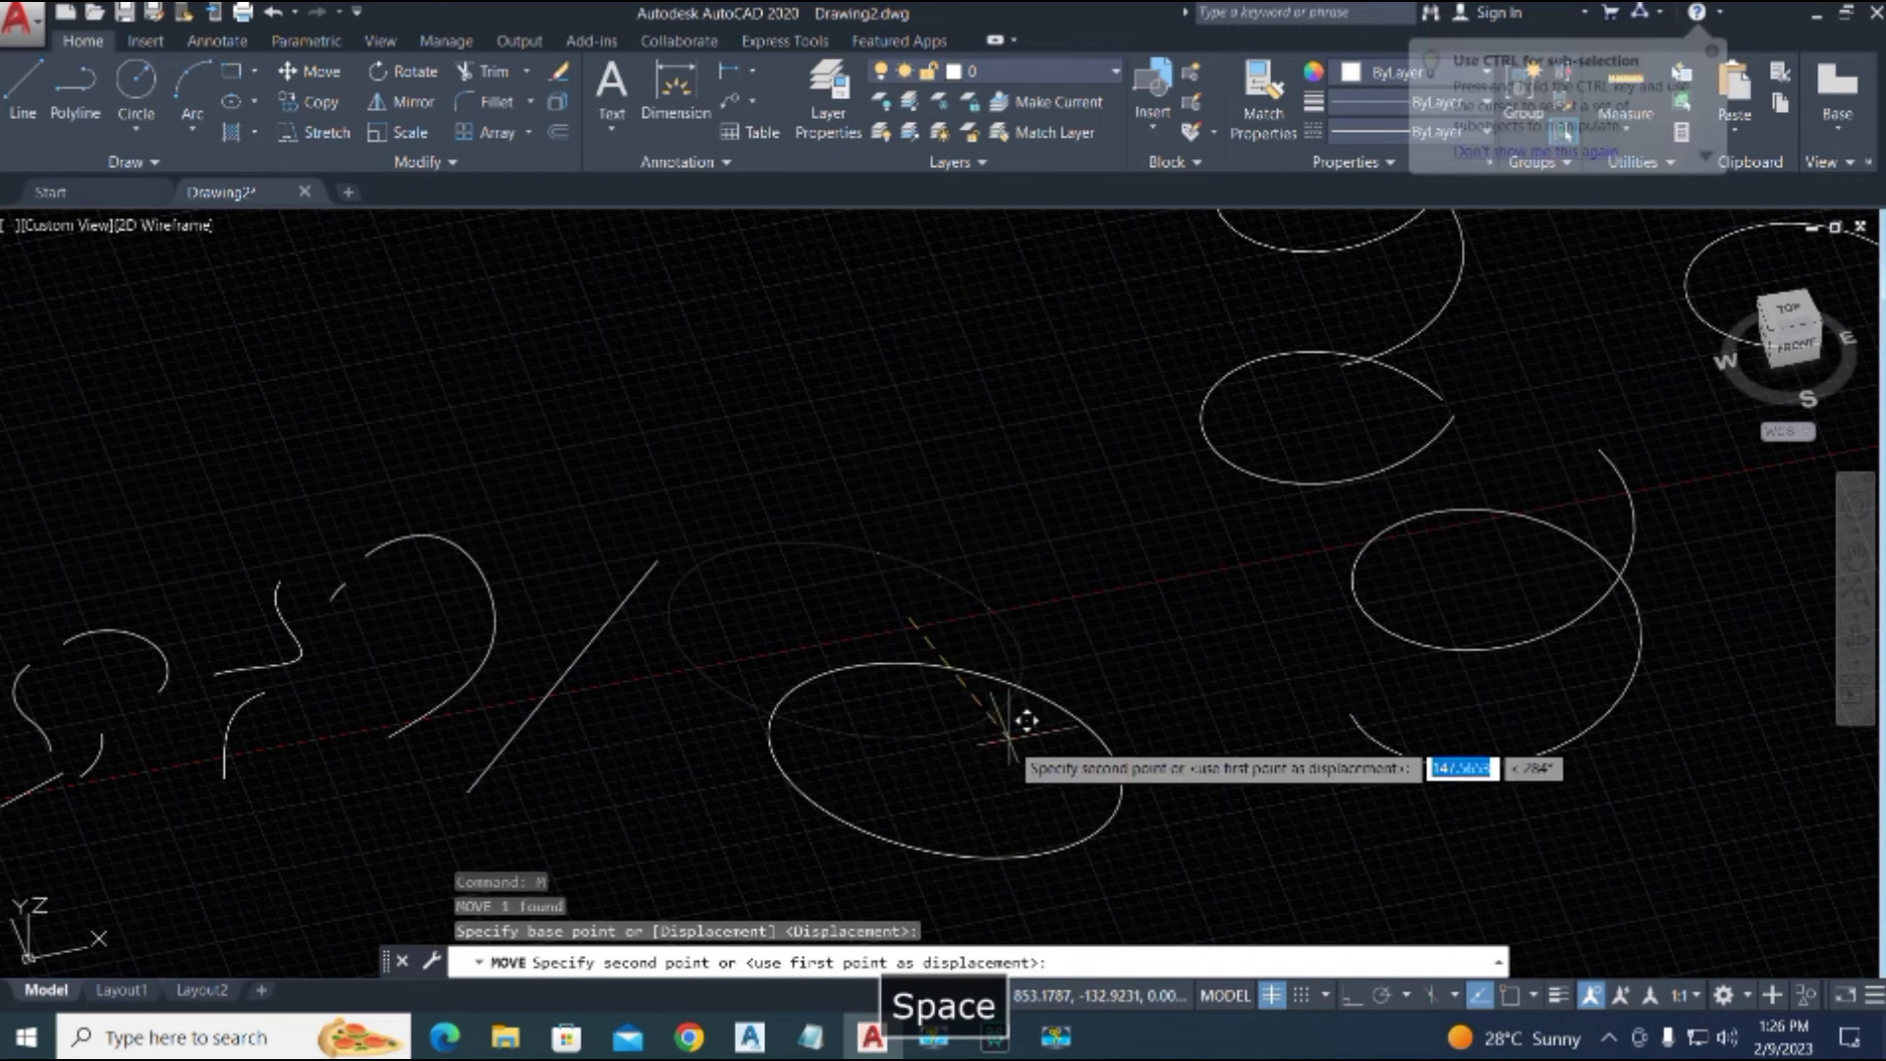
key(Escape)
scroll(928, 602, up, 3)
click(968, 568)
key(Escape)
scroll(815, 619, down, 5)
key(ctrl+z)
key(ctrl+z)
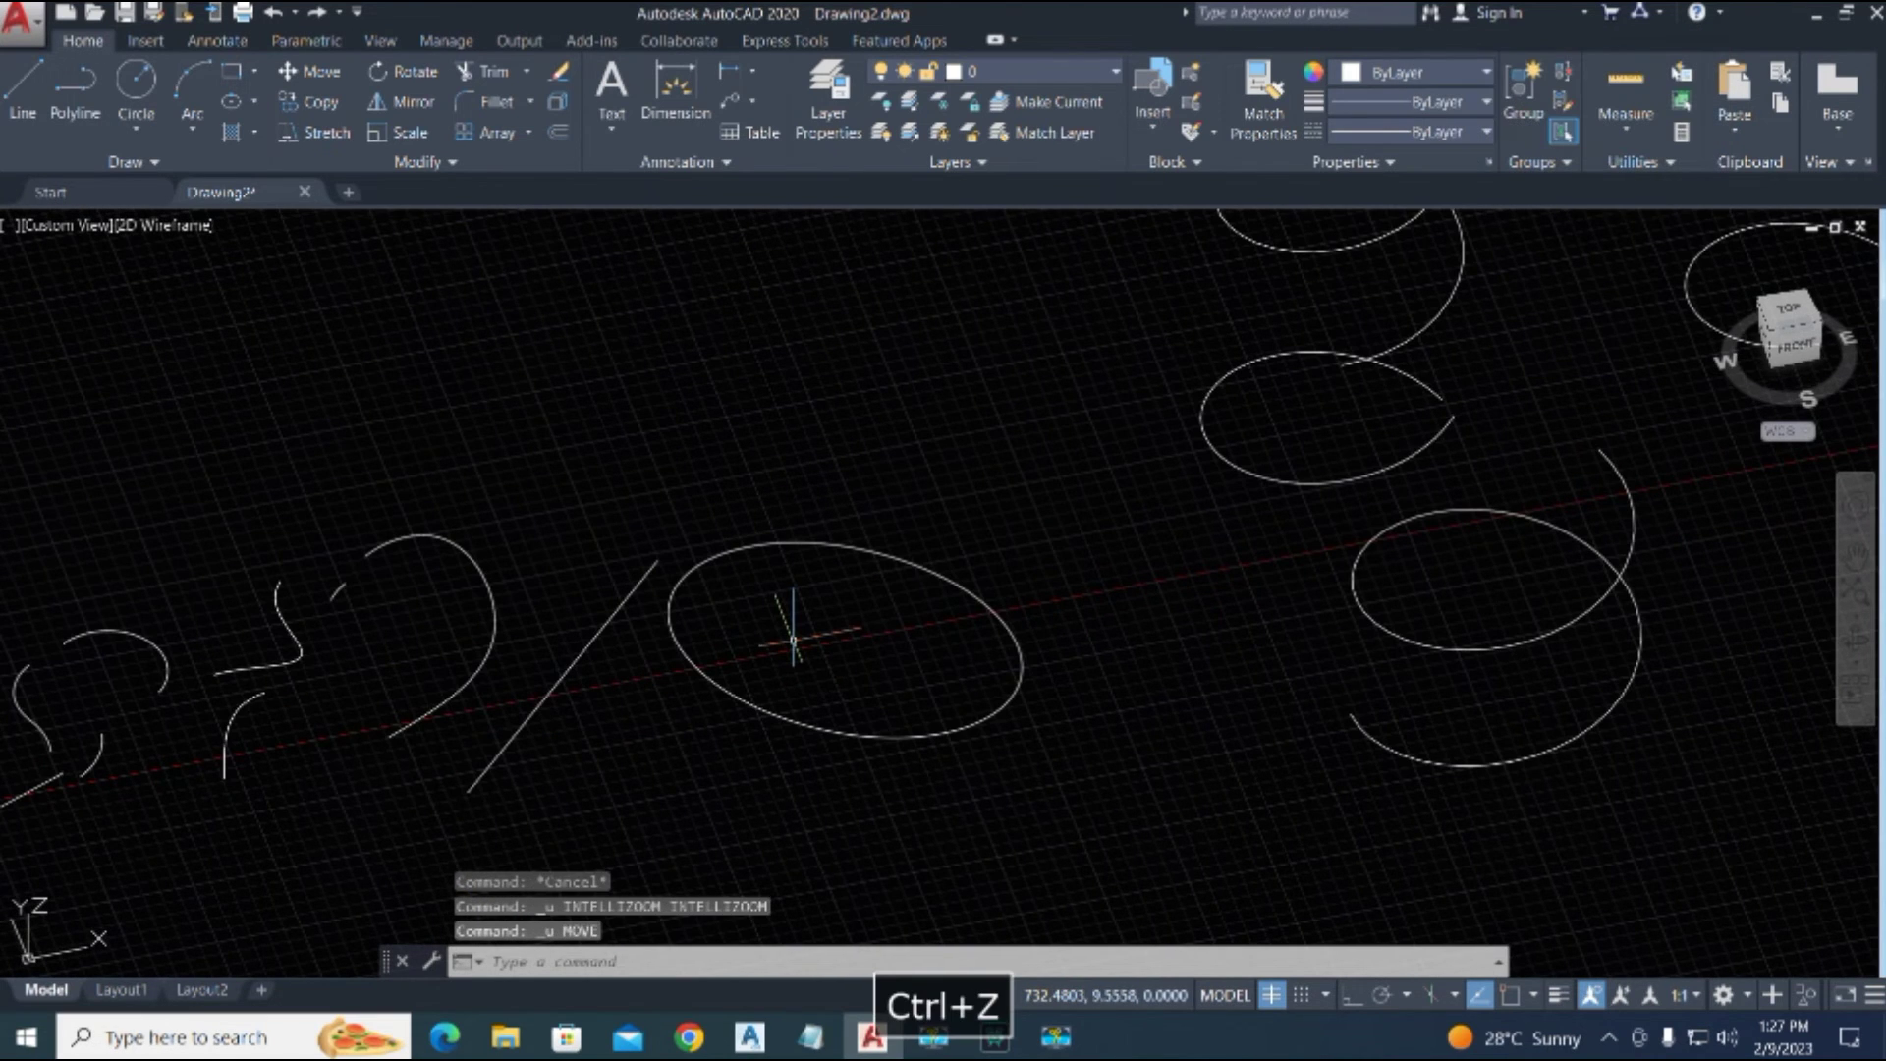
Step: Try to break the closed ellipse with BrkList using the offered station entry, and select the outline to check for segments
text(brk)
key(space)
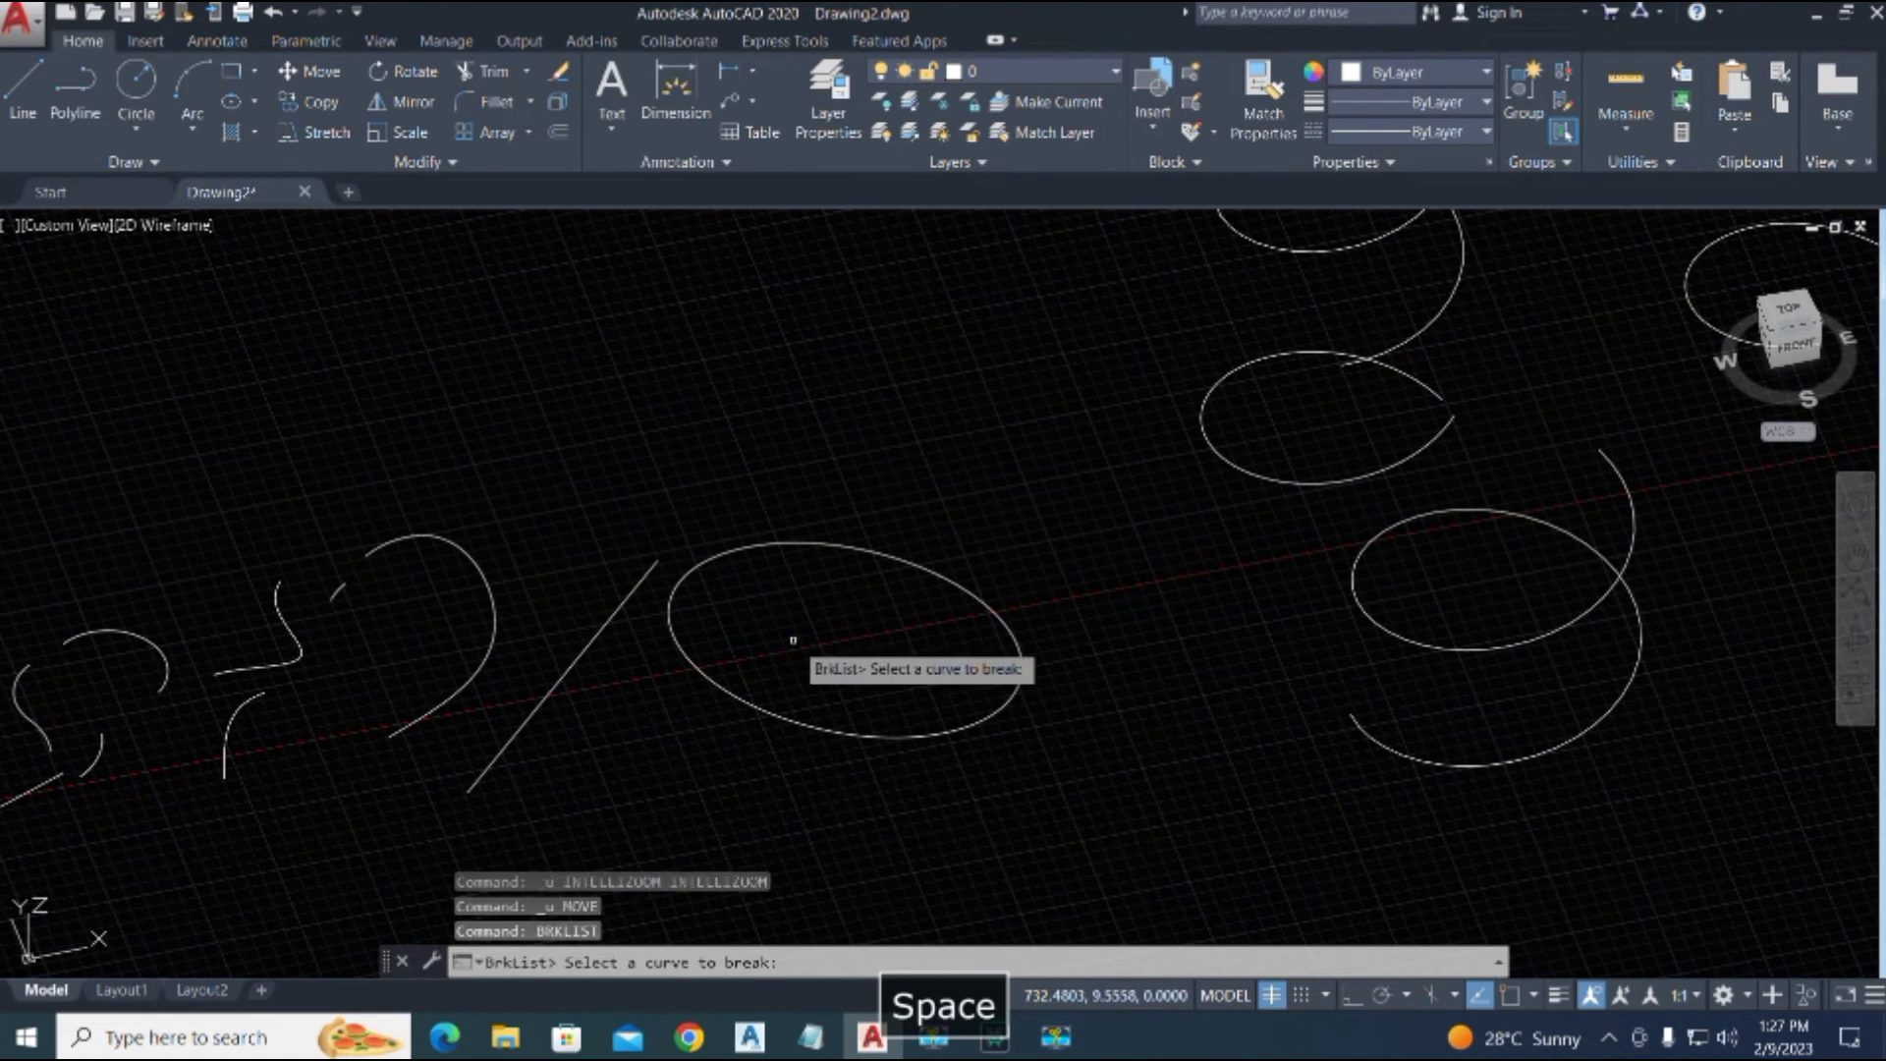
click(857, 733)
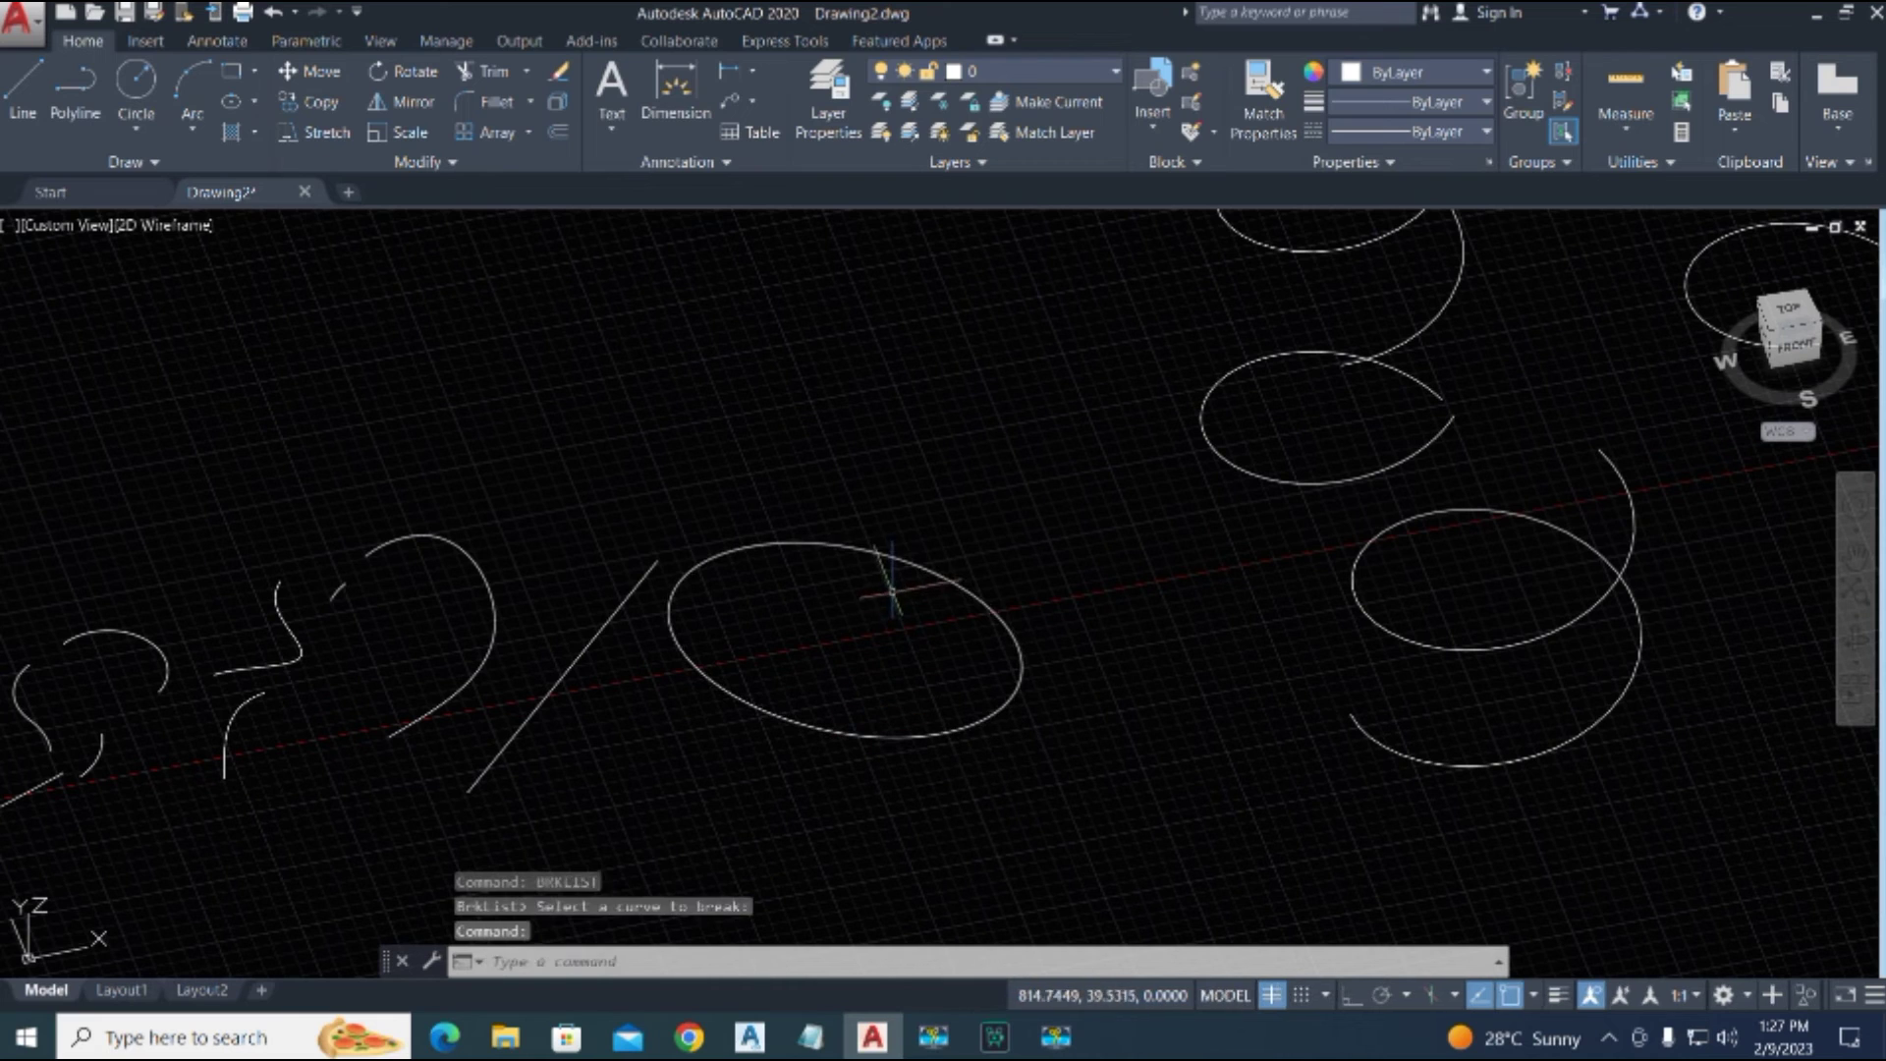
key(space)
click(873, 733)
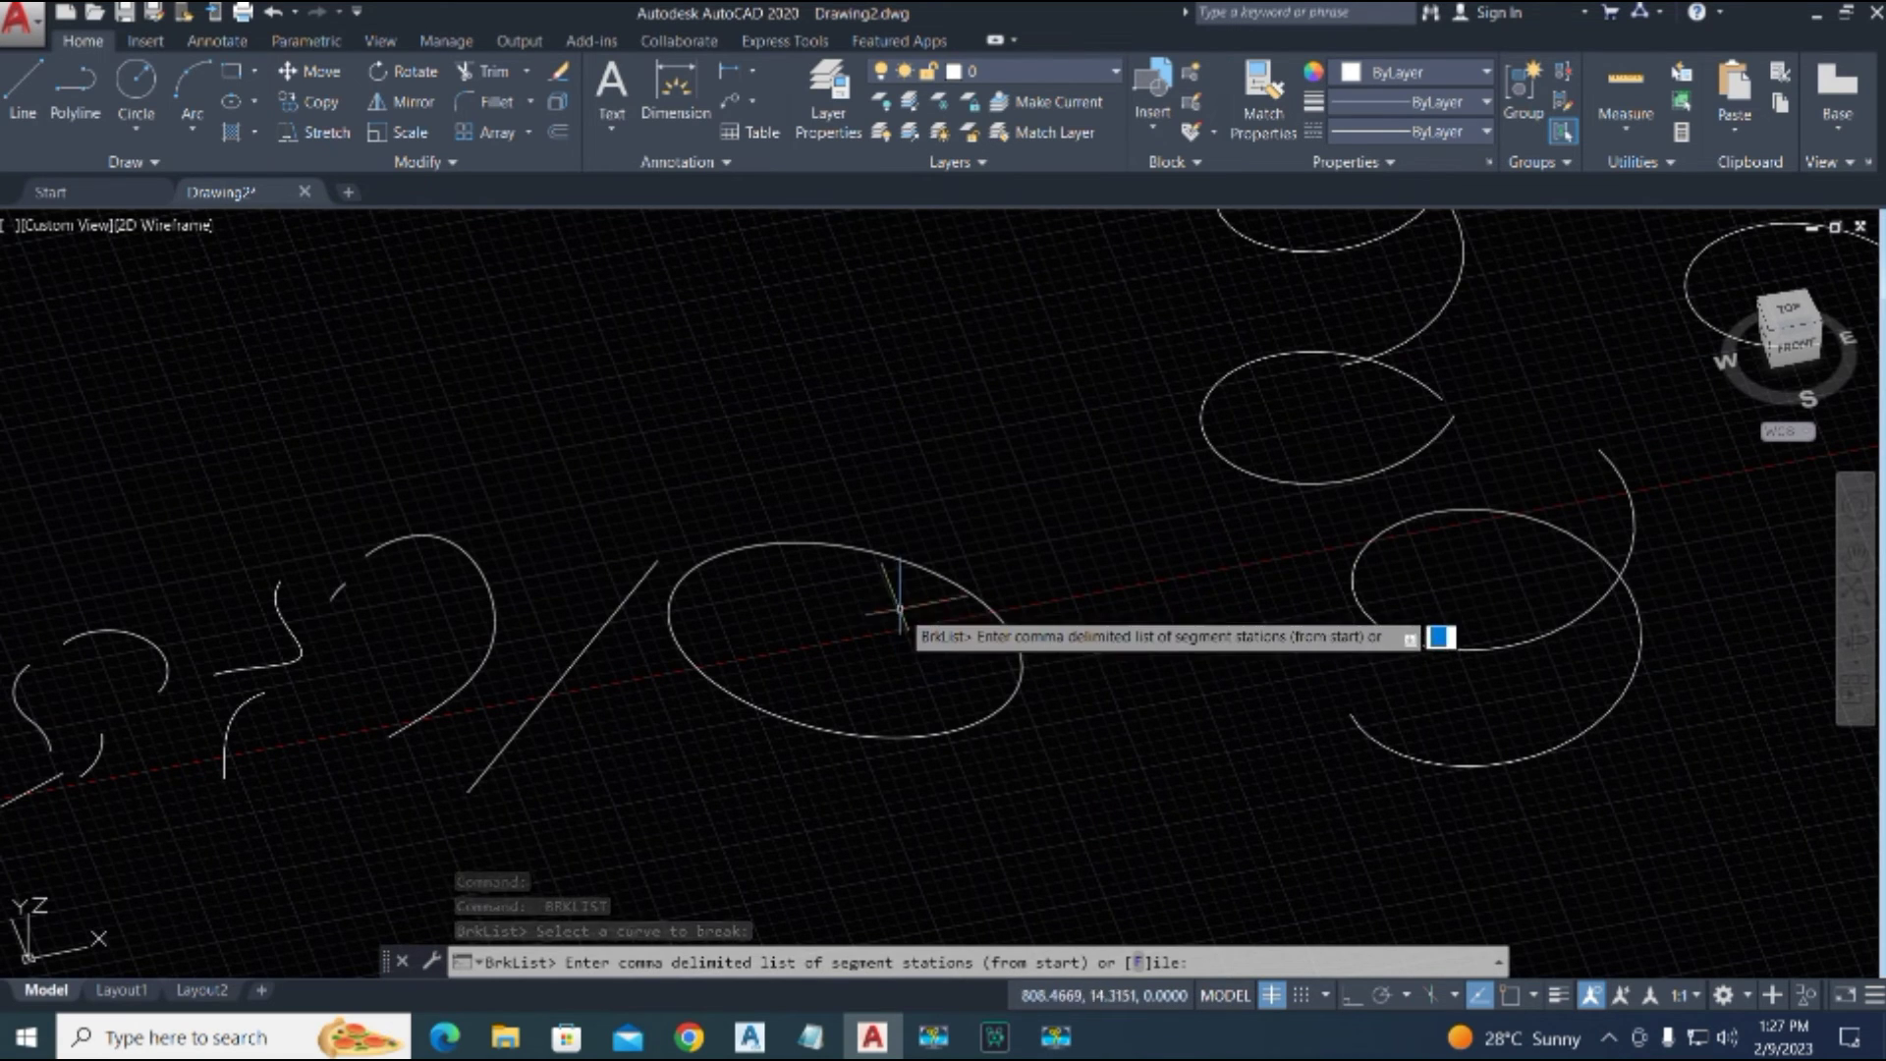
key(space)
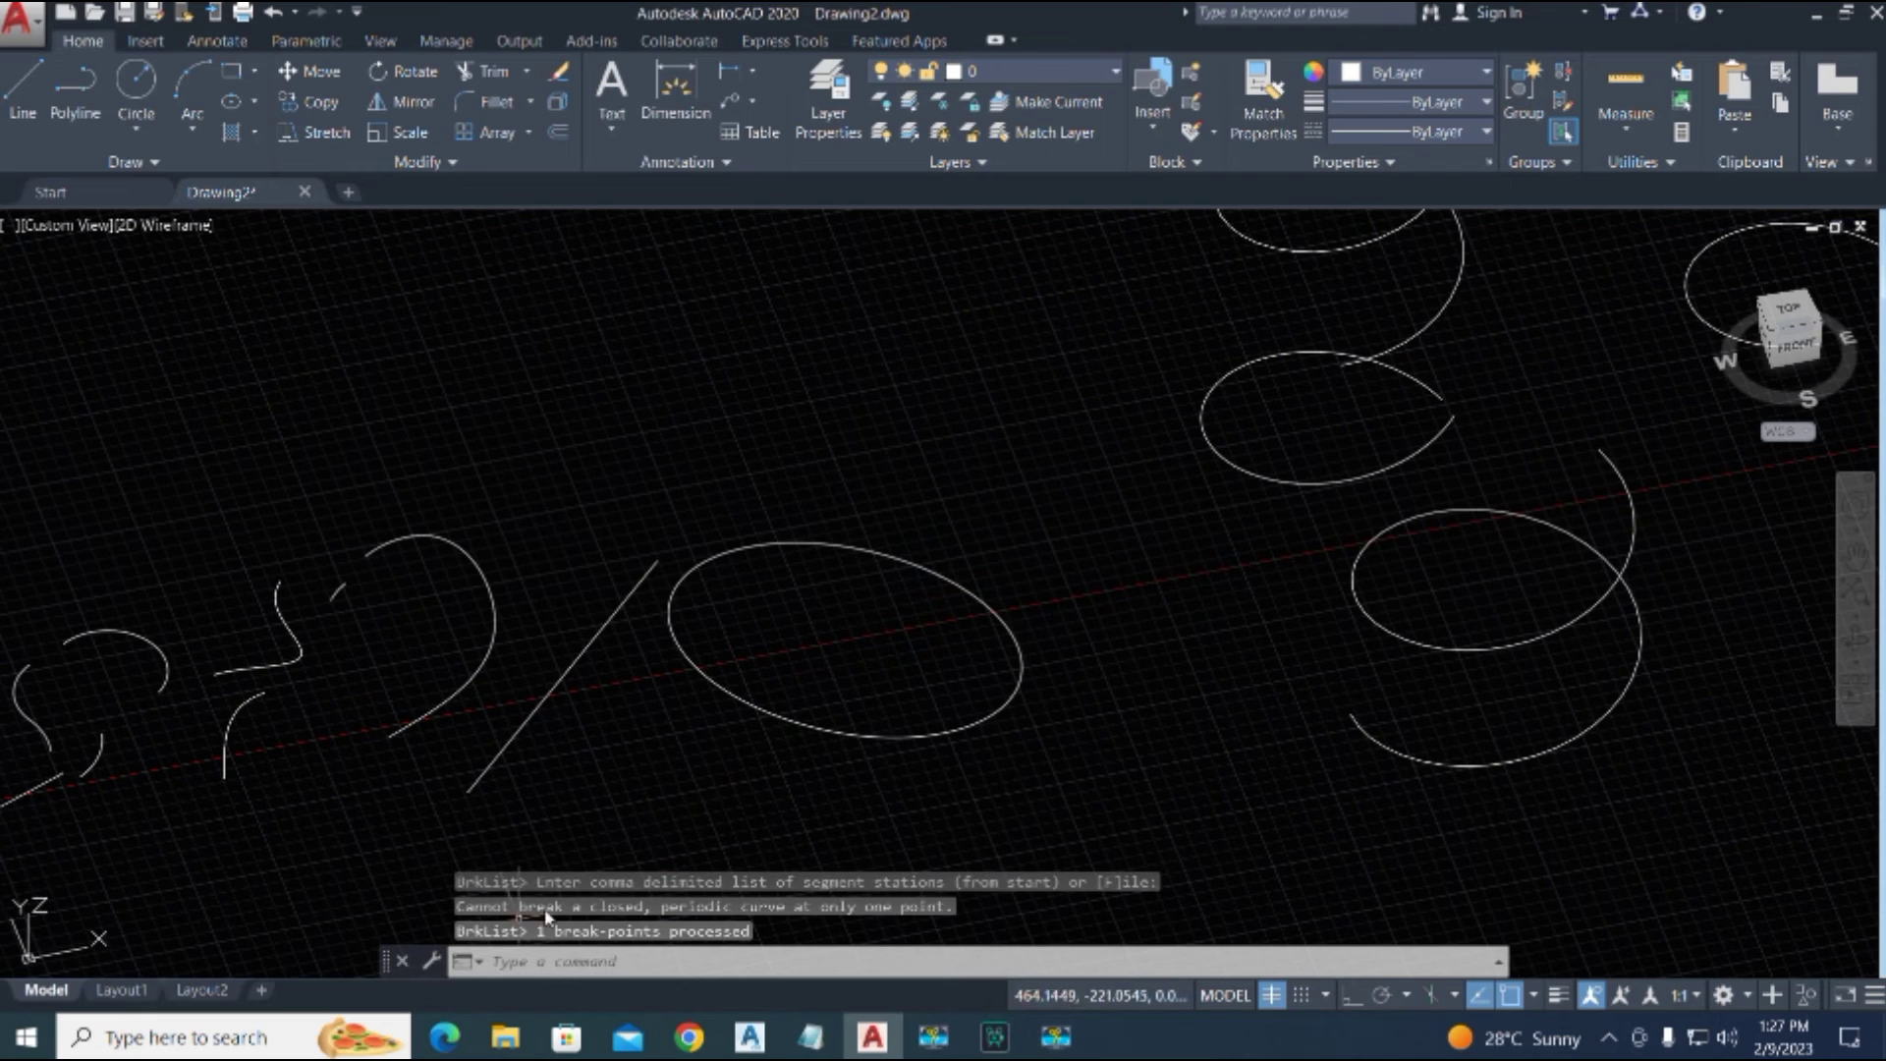
click(943, 568)
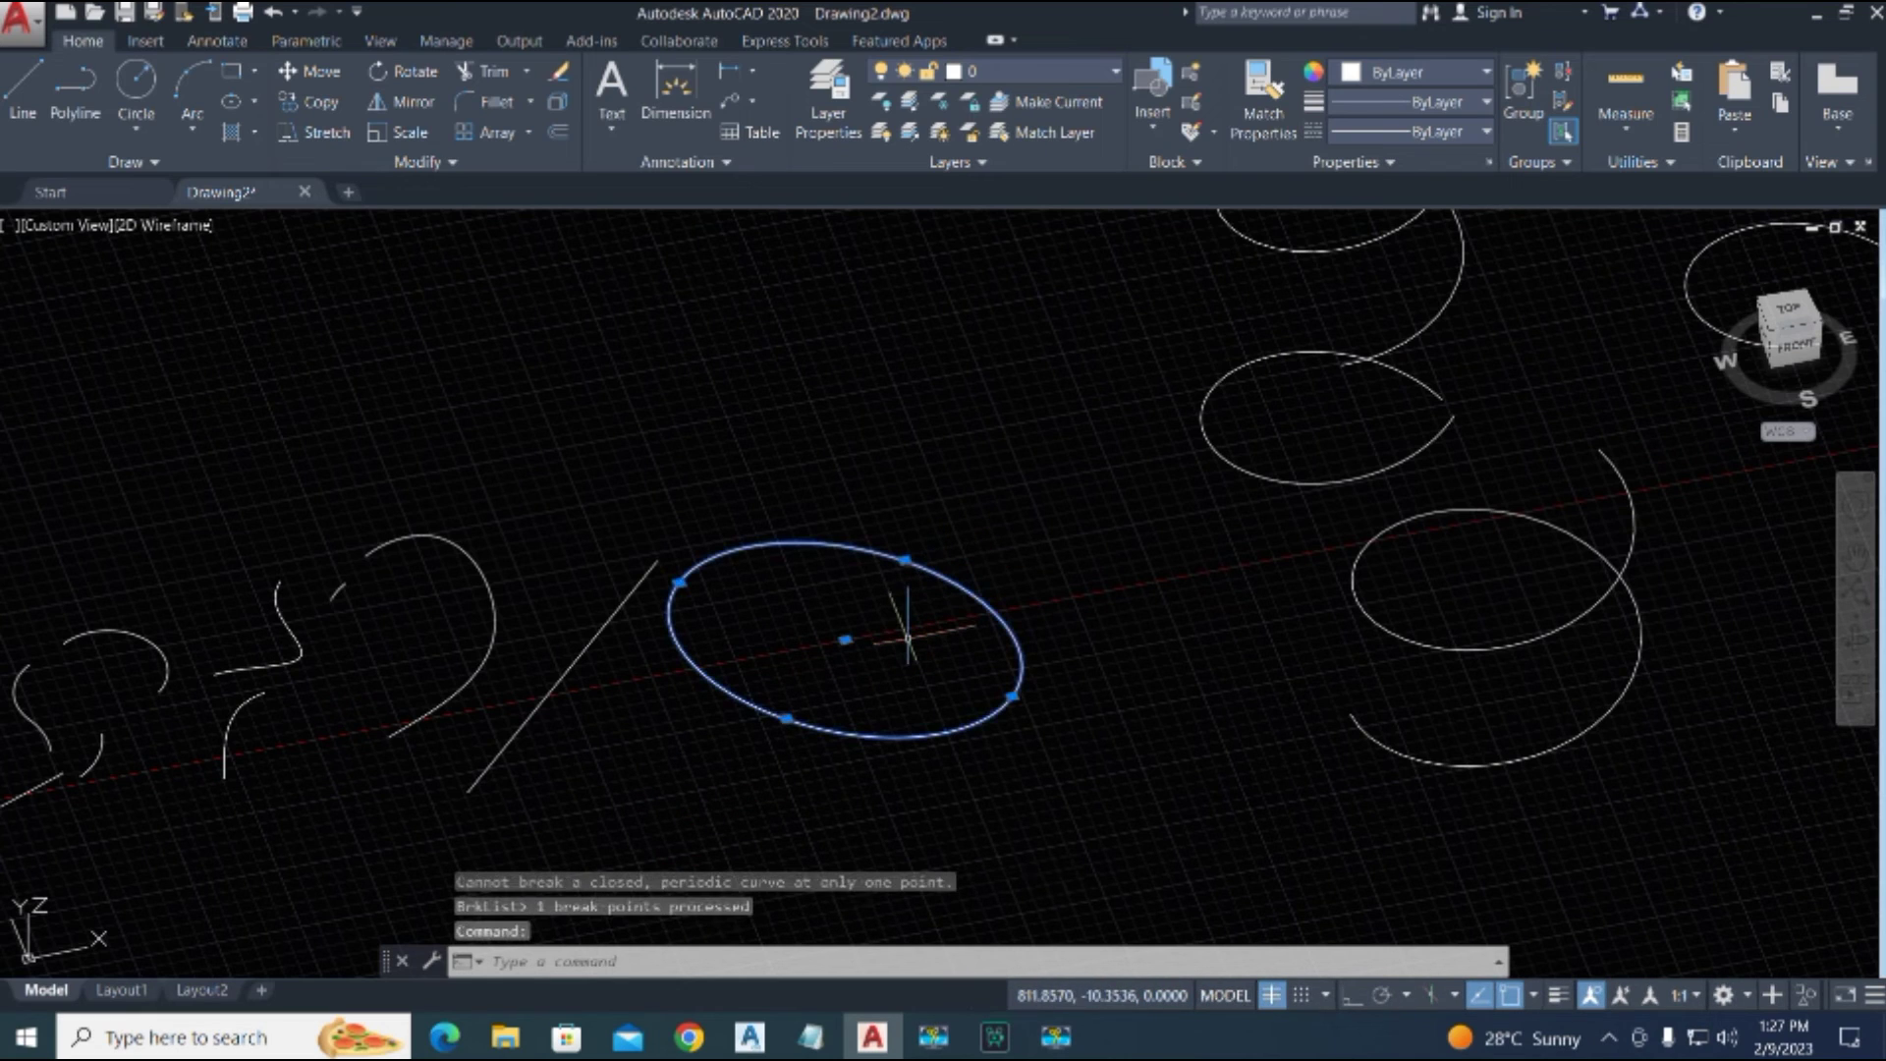
key(Escape)
key(Escape)
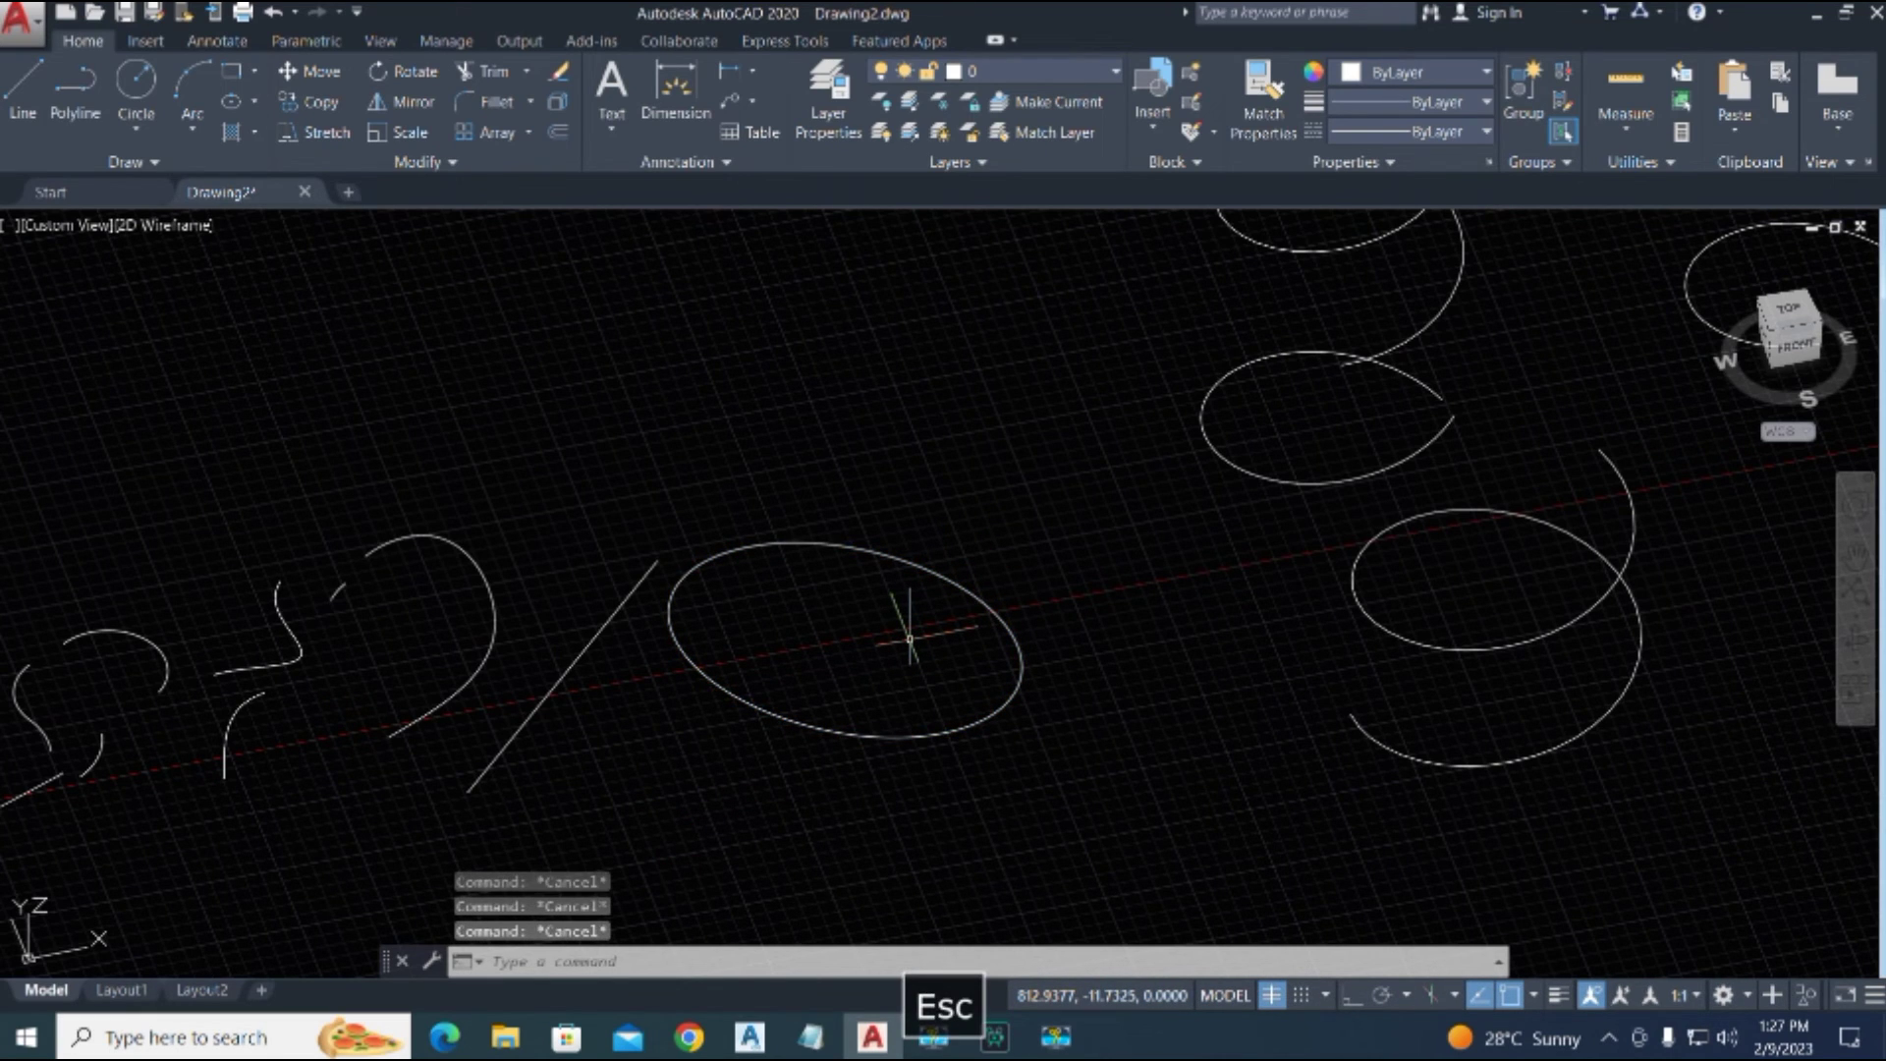
Step: Run BrkList on the closed ellipse with stations 100, 150 and 350
text(brk)
key(space)
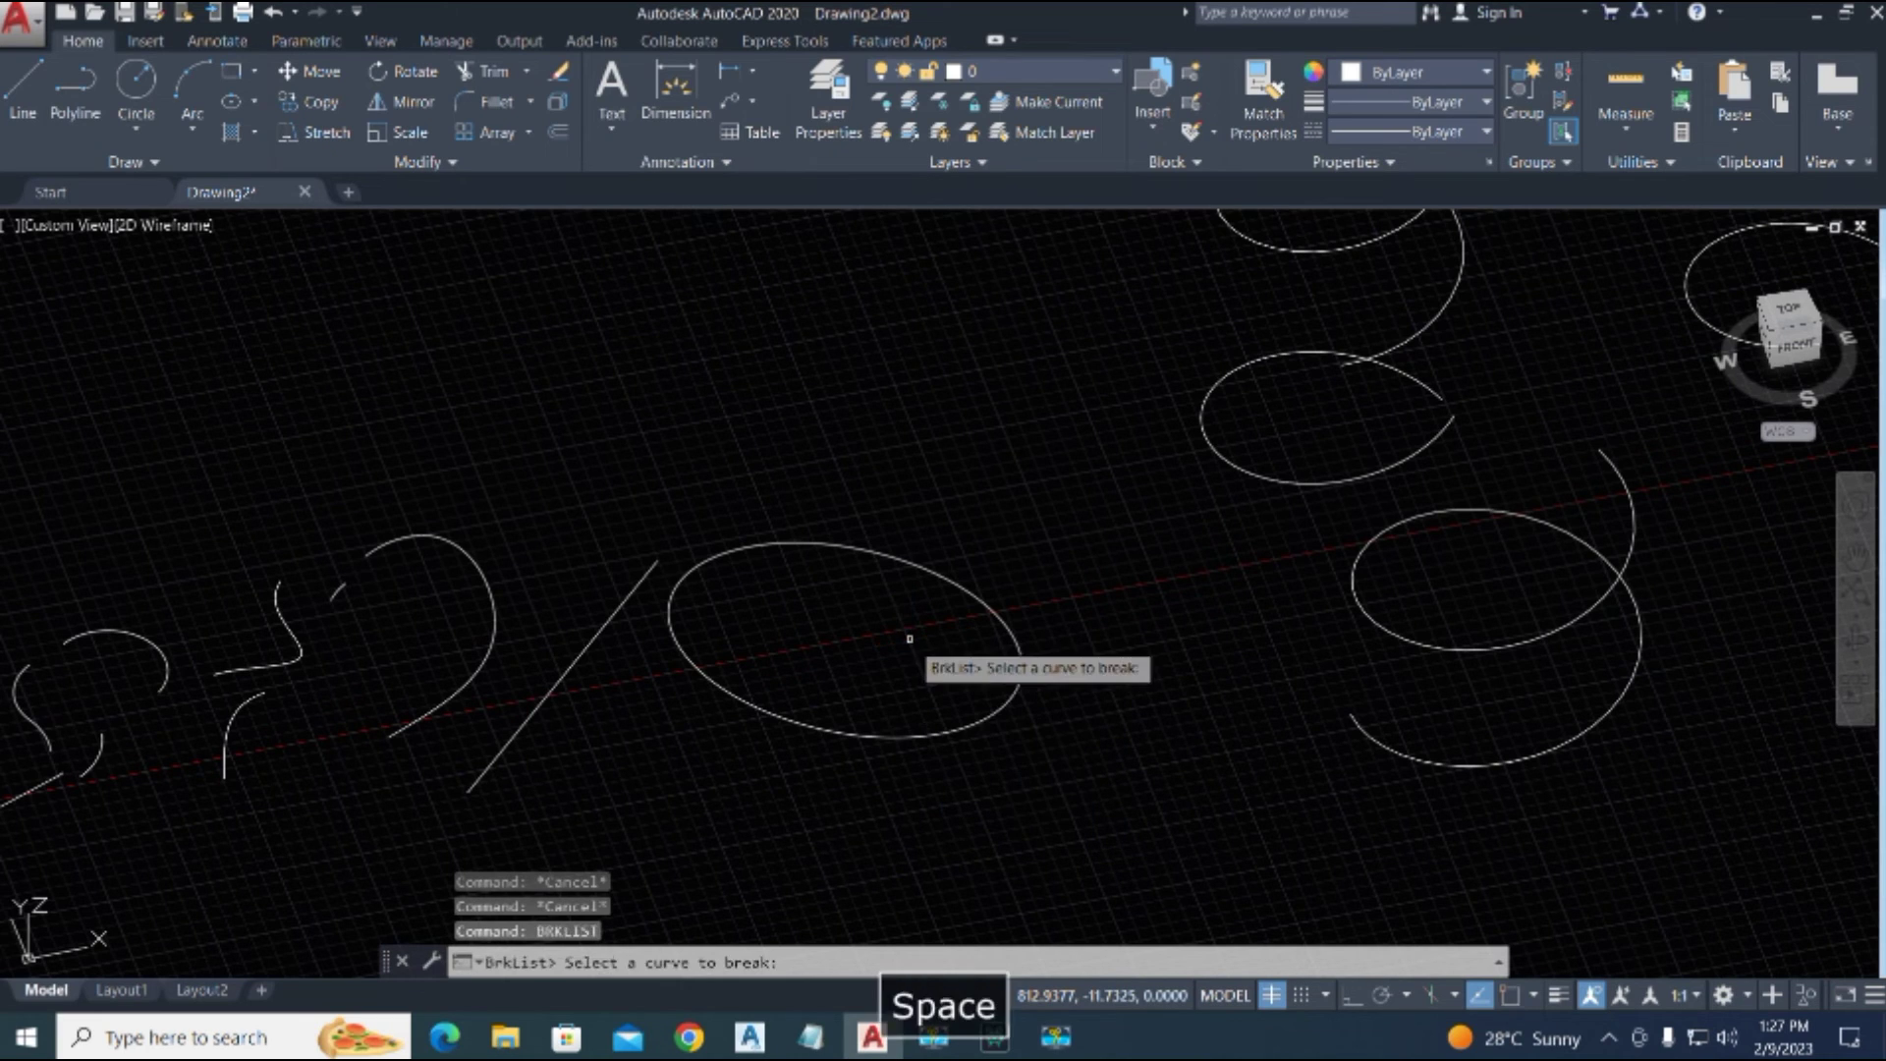
click(968, 594)
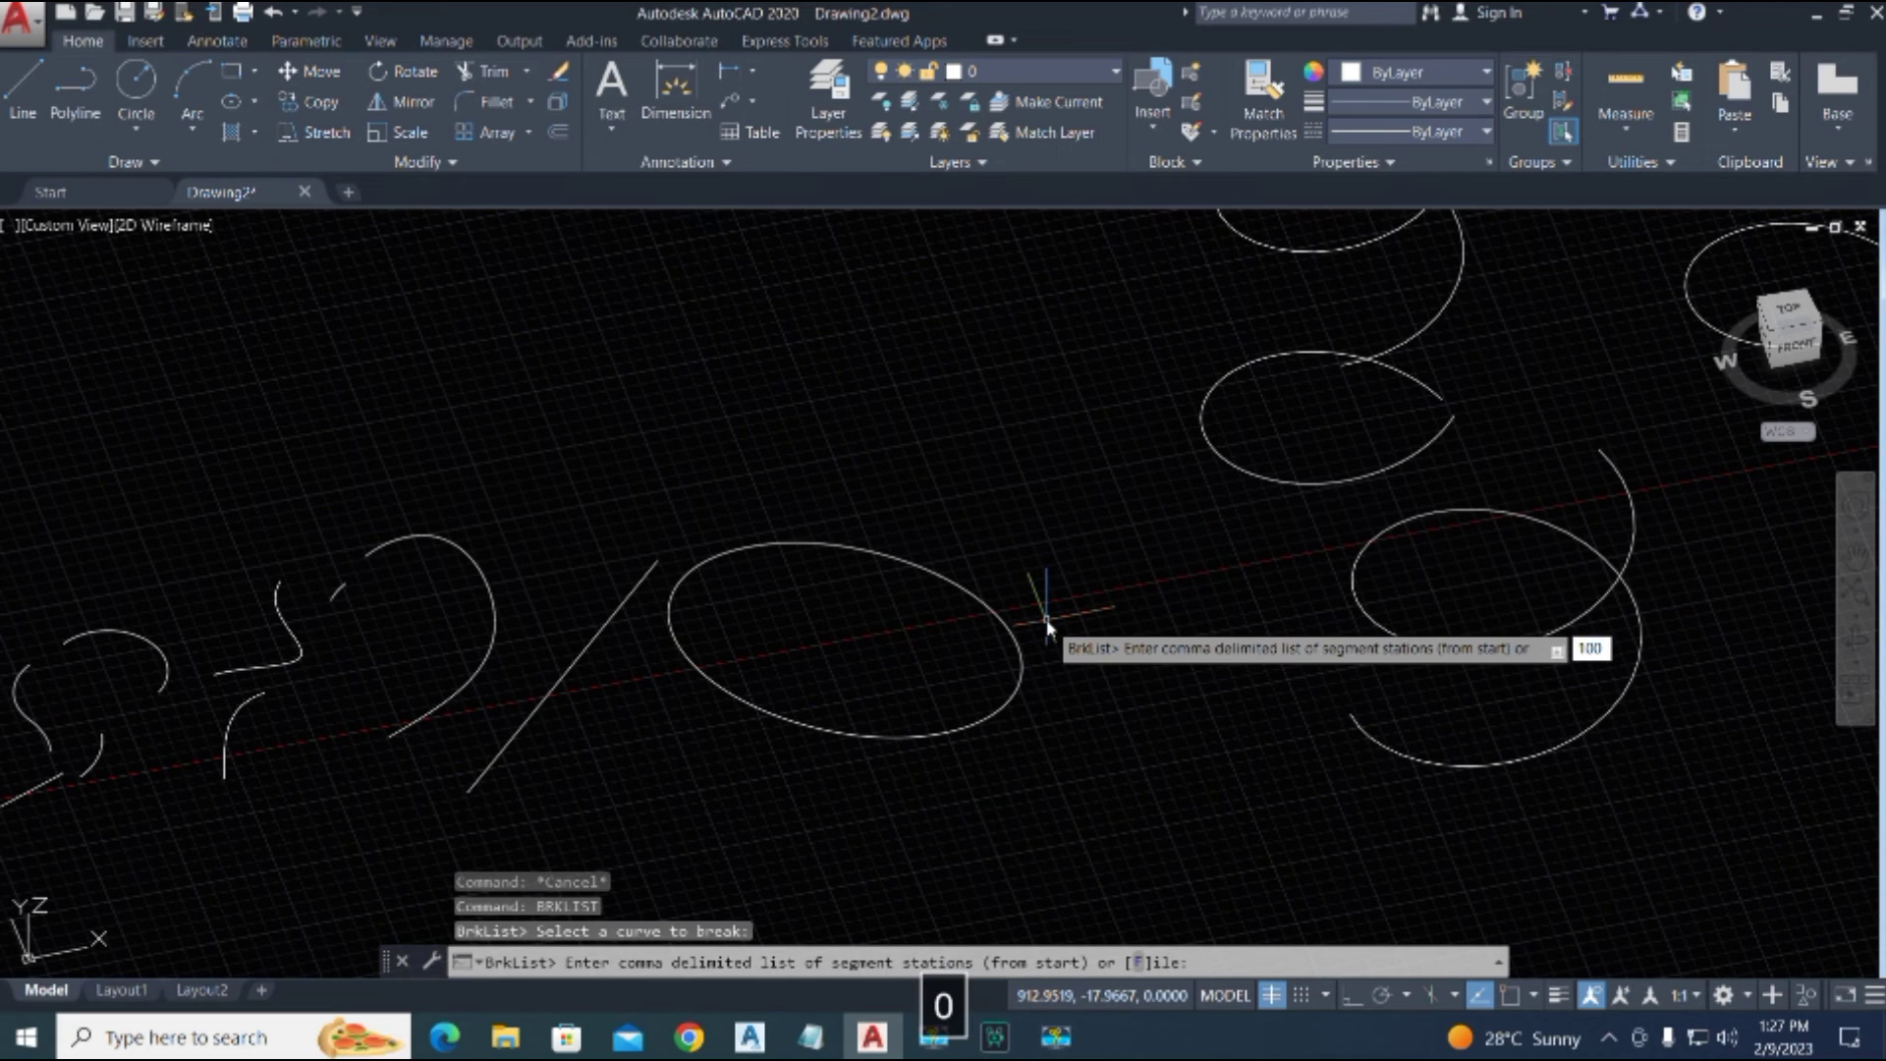
text(100,150)
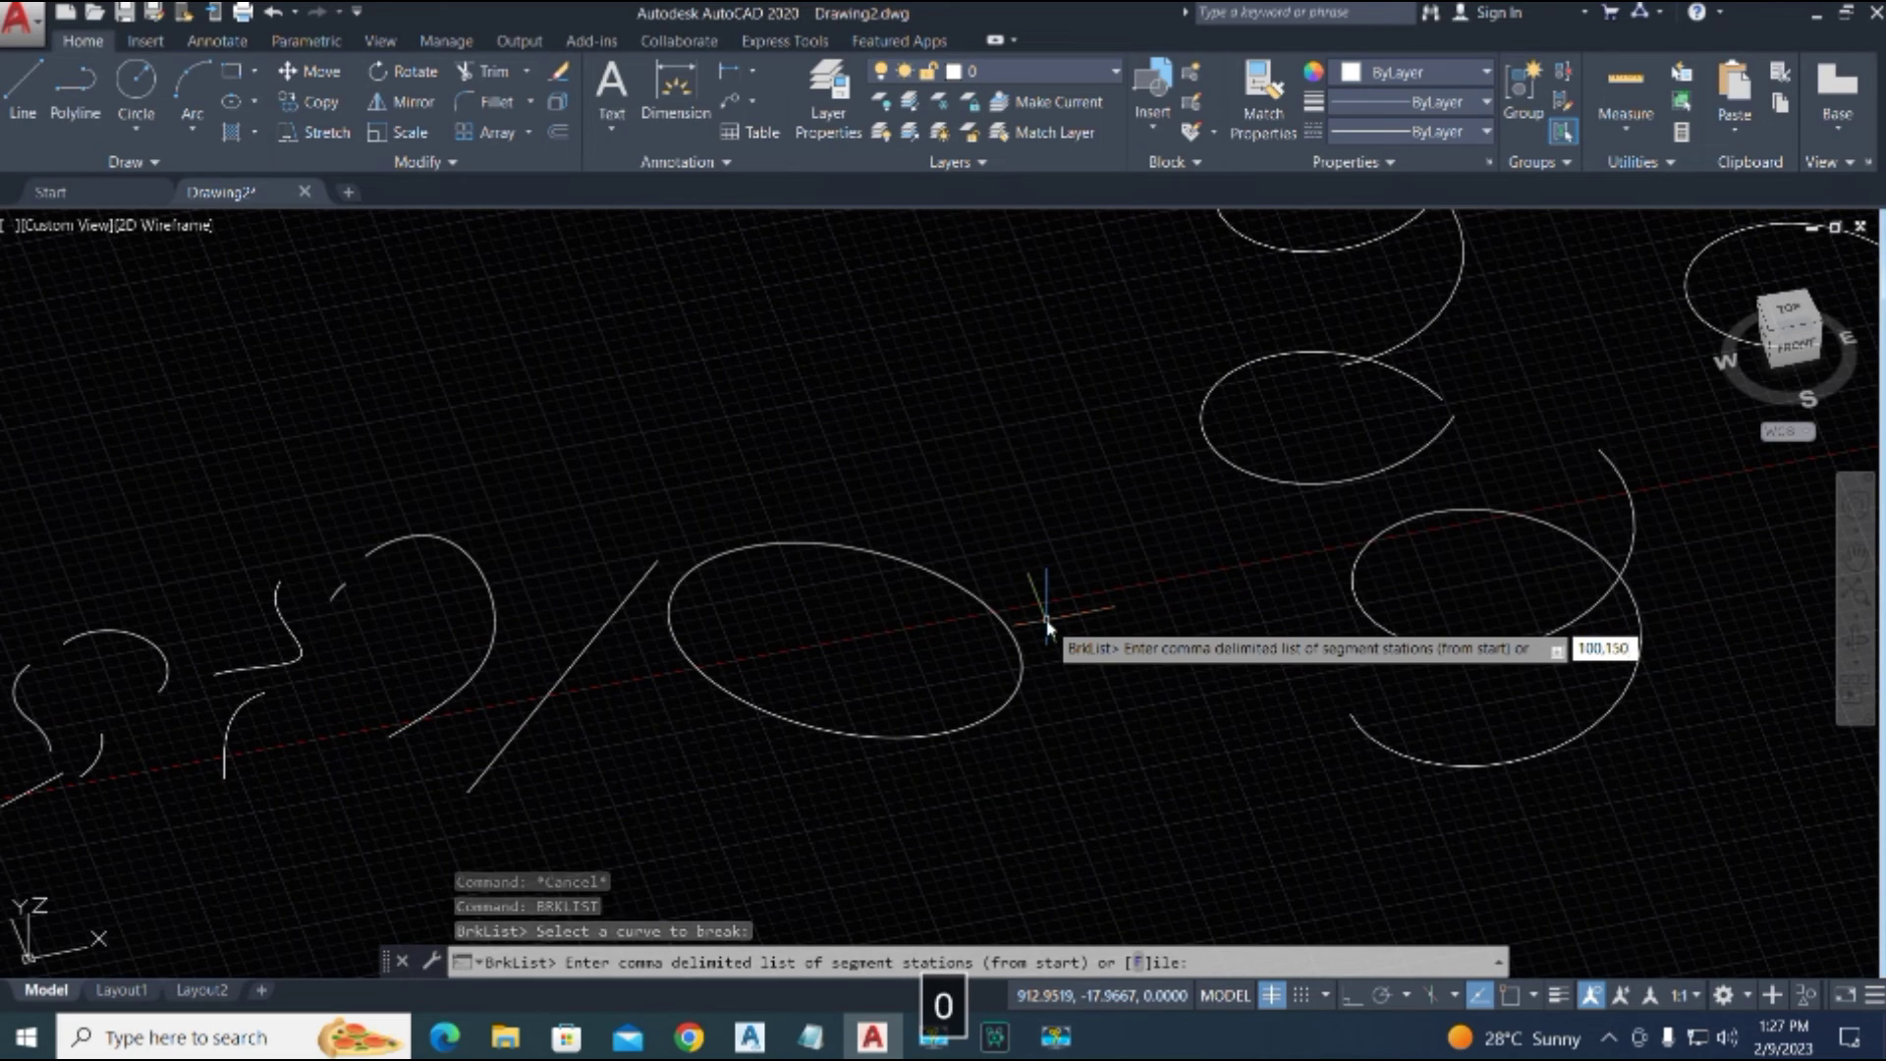
text(,350)
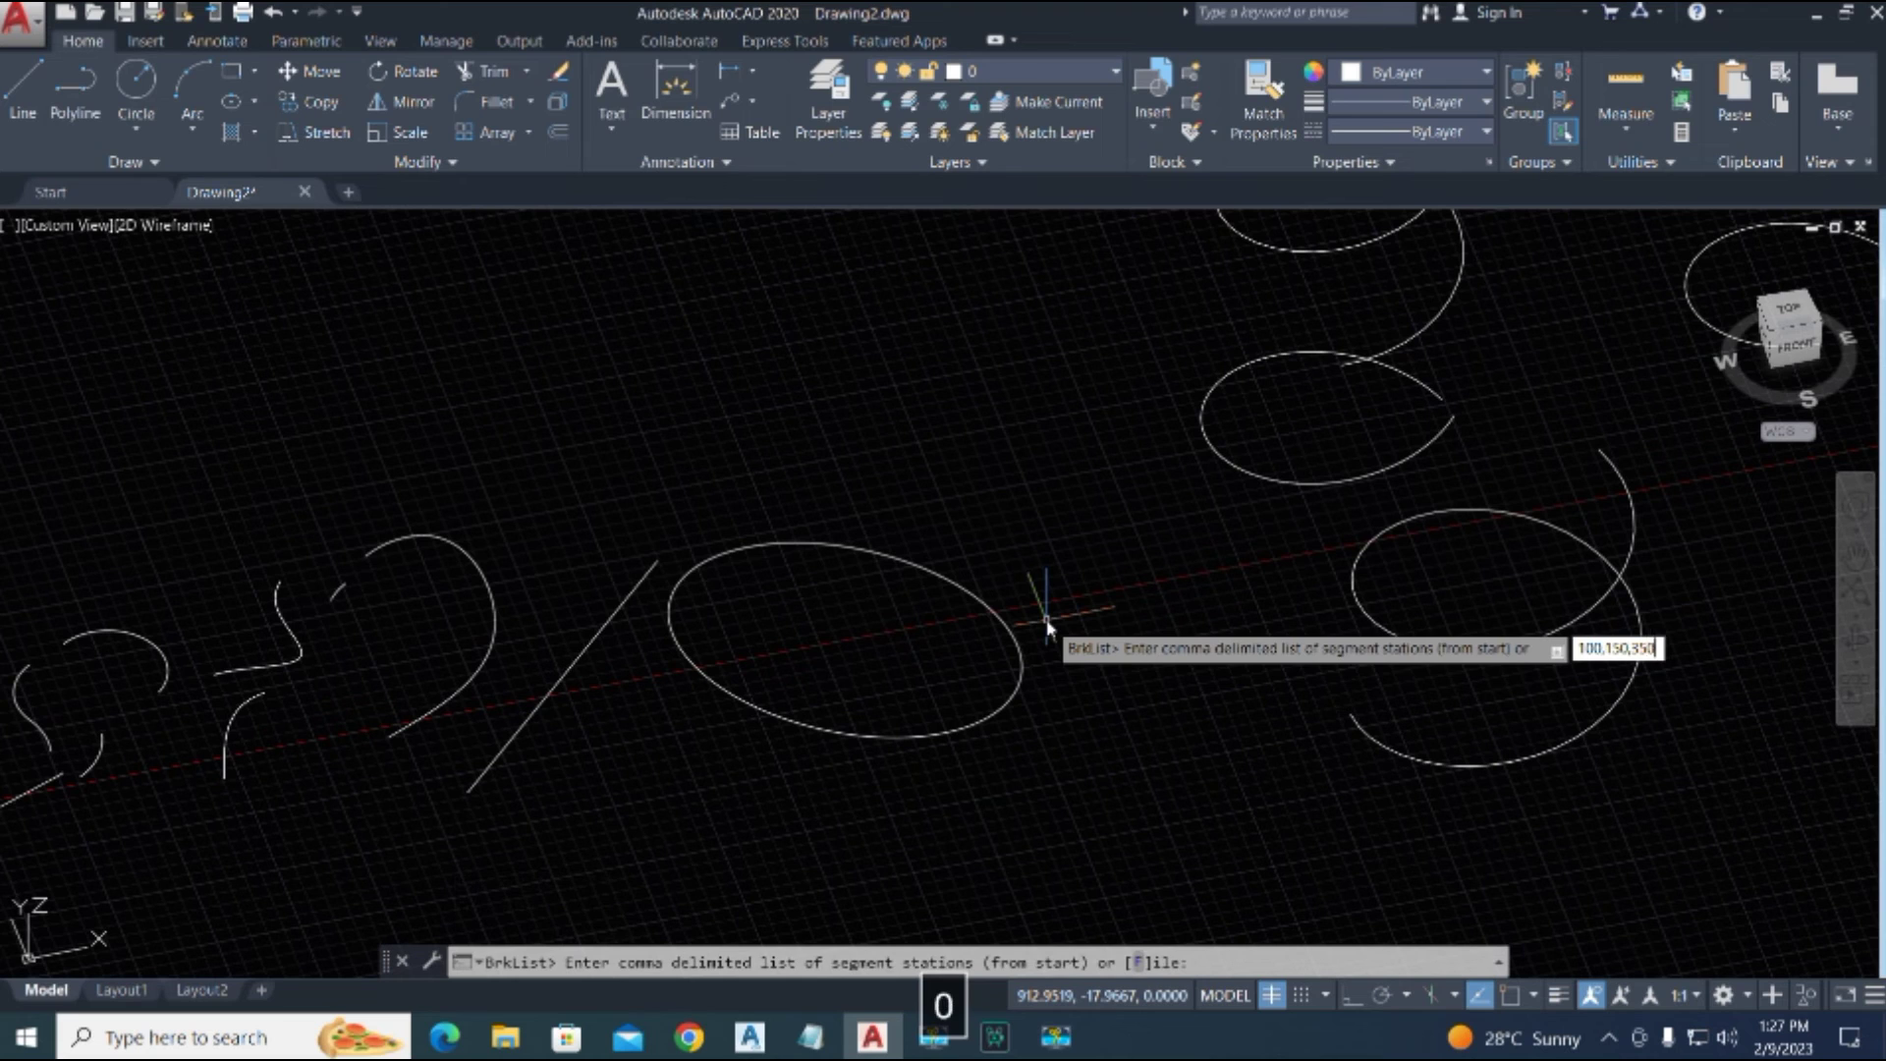
key(Return)
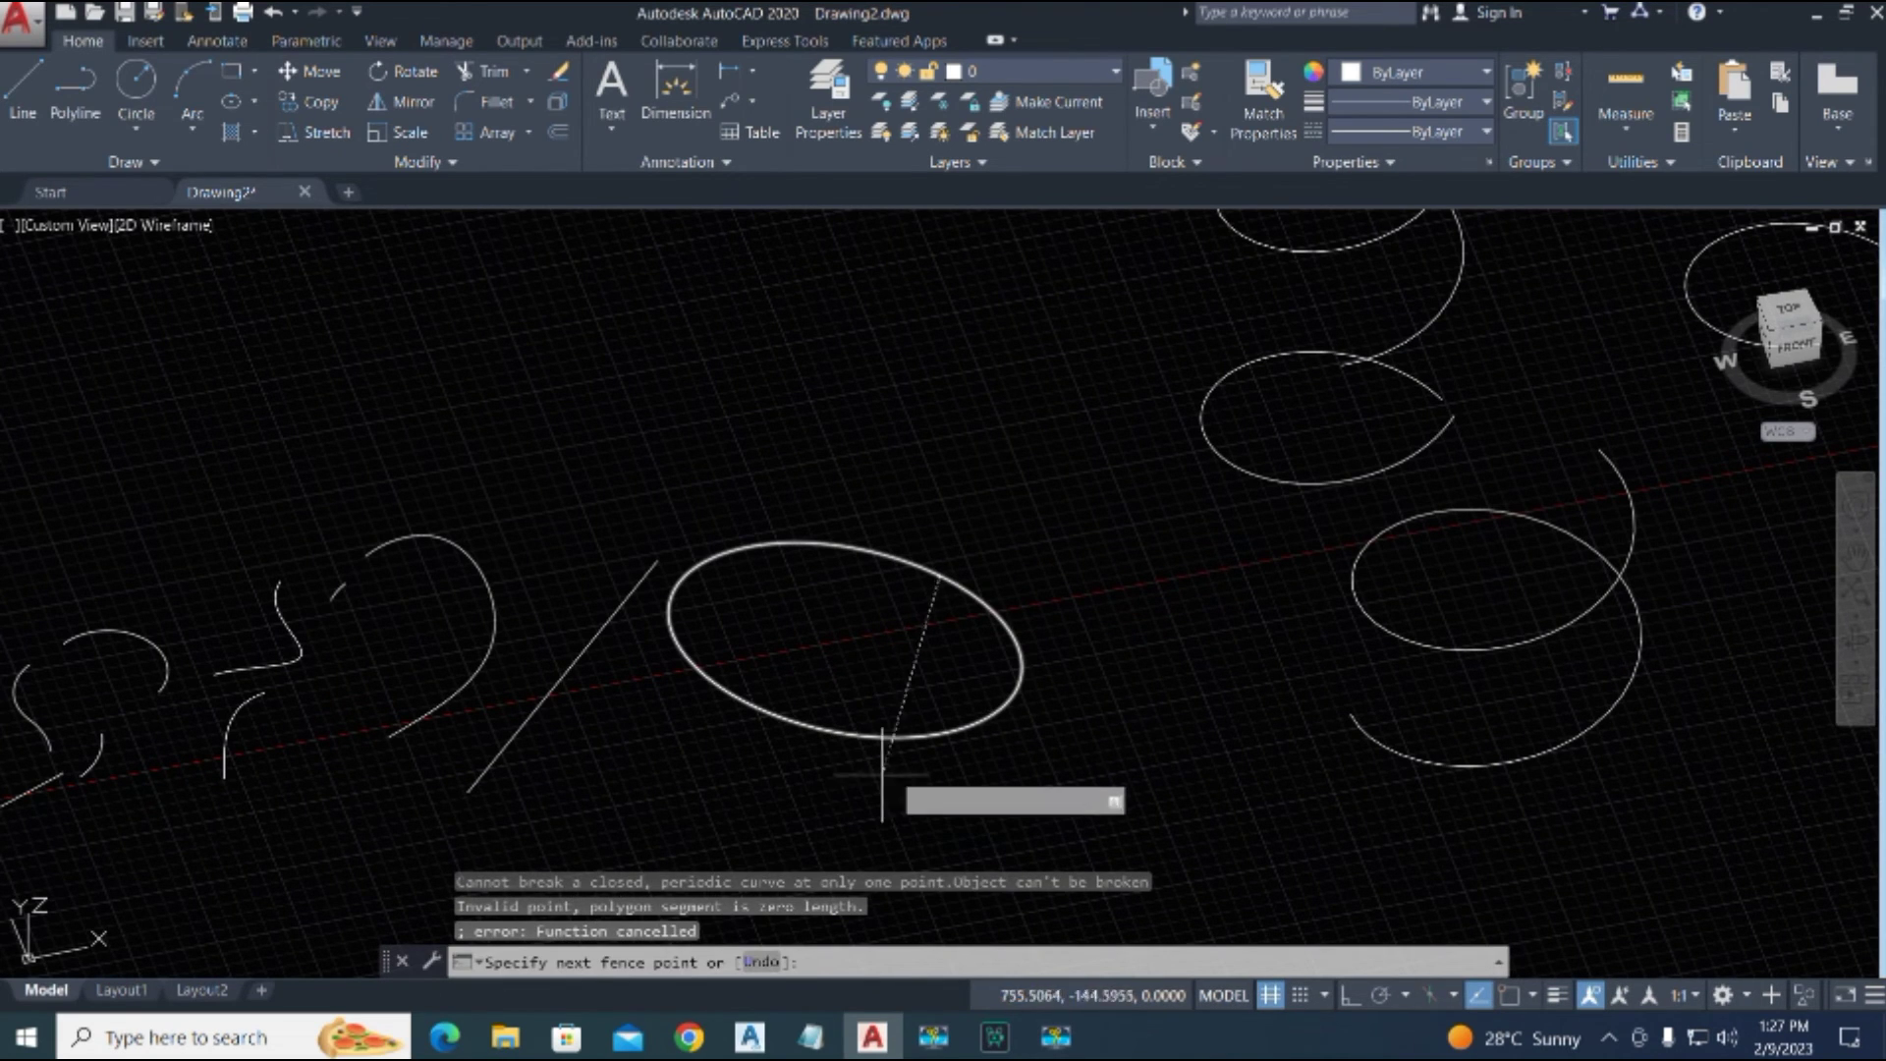
Step: Fence around the ellipse and break out its upper-right portion between two points picked on its outline
click(777, 545)
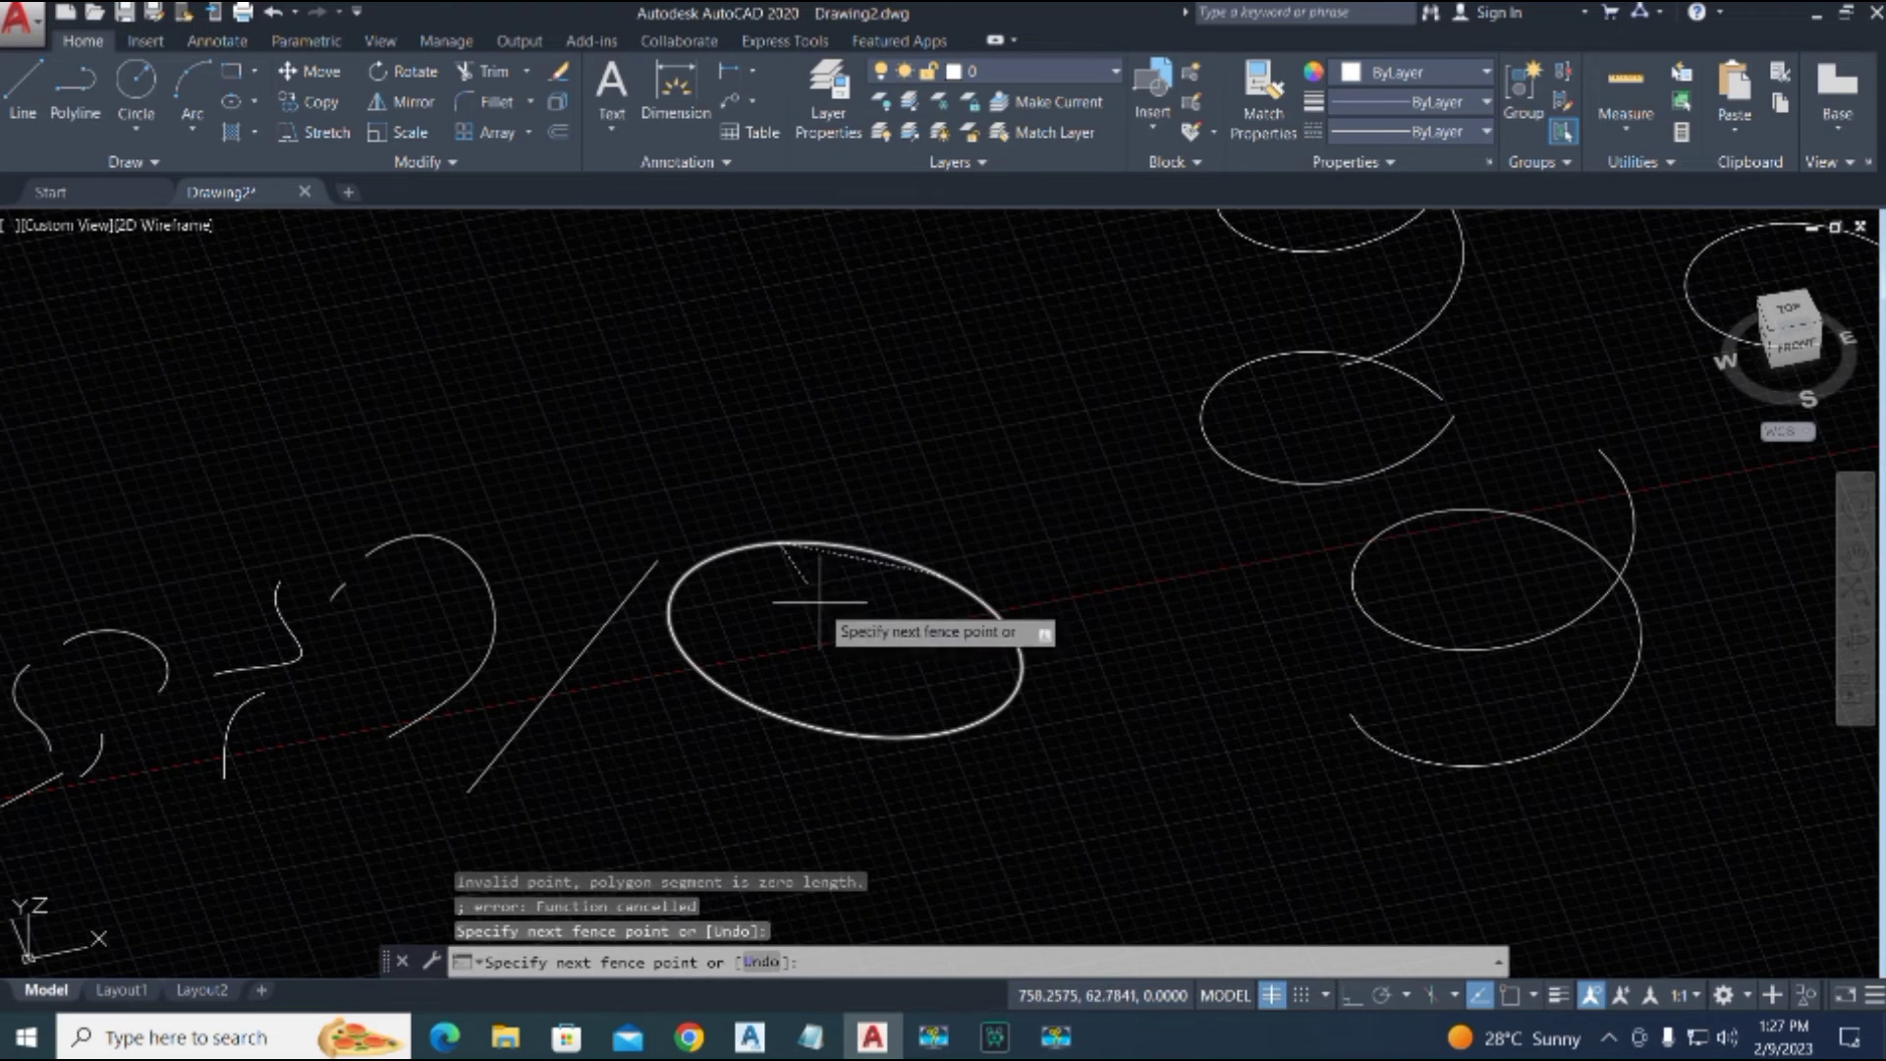
click(686, 670)
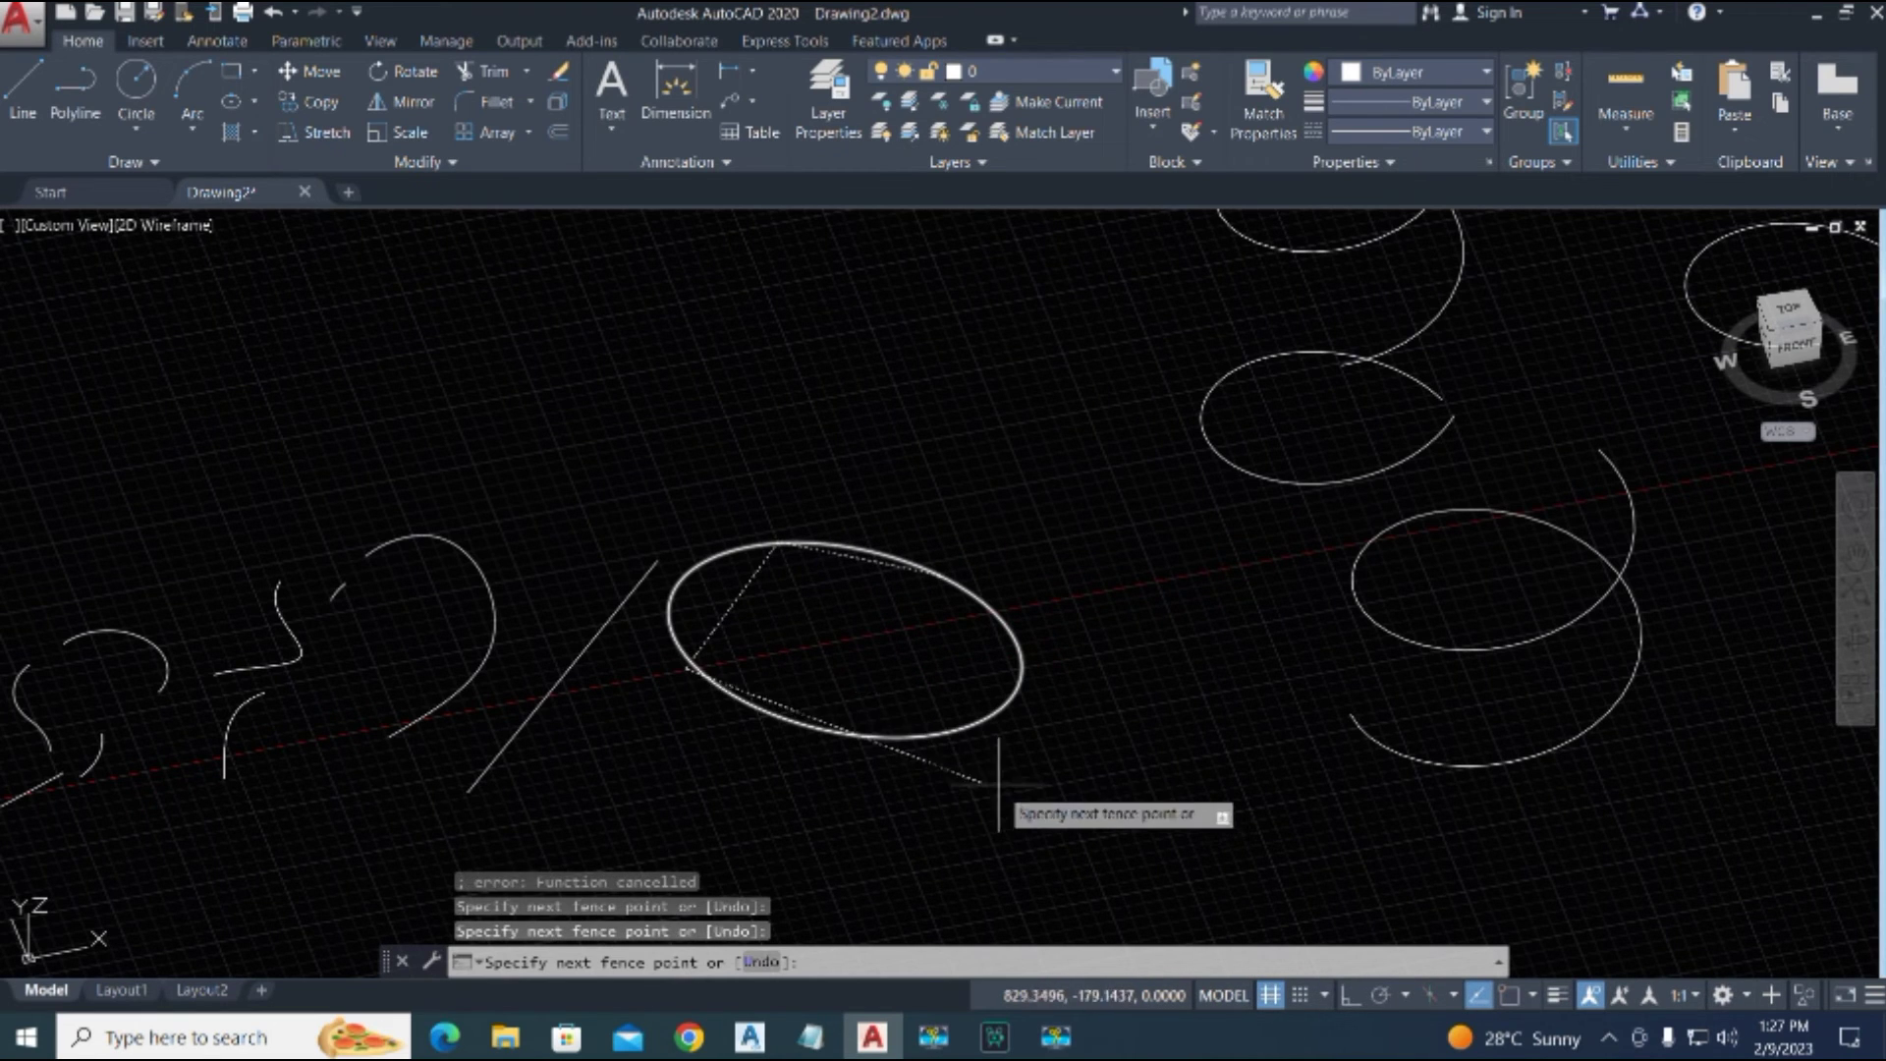
click(1038, 690)
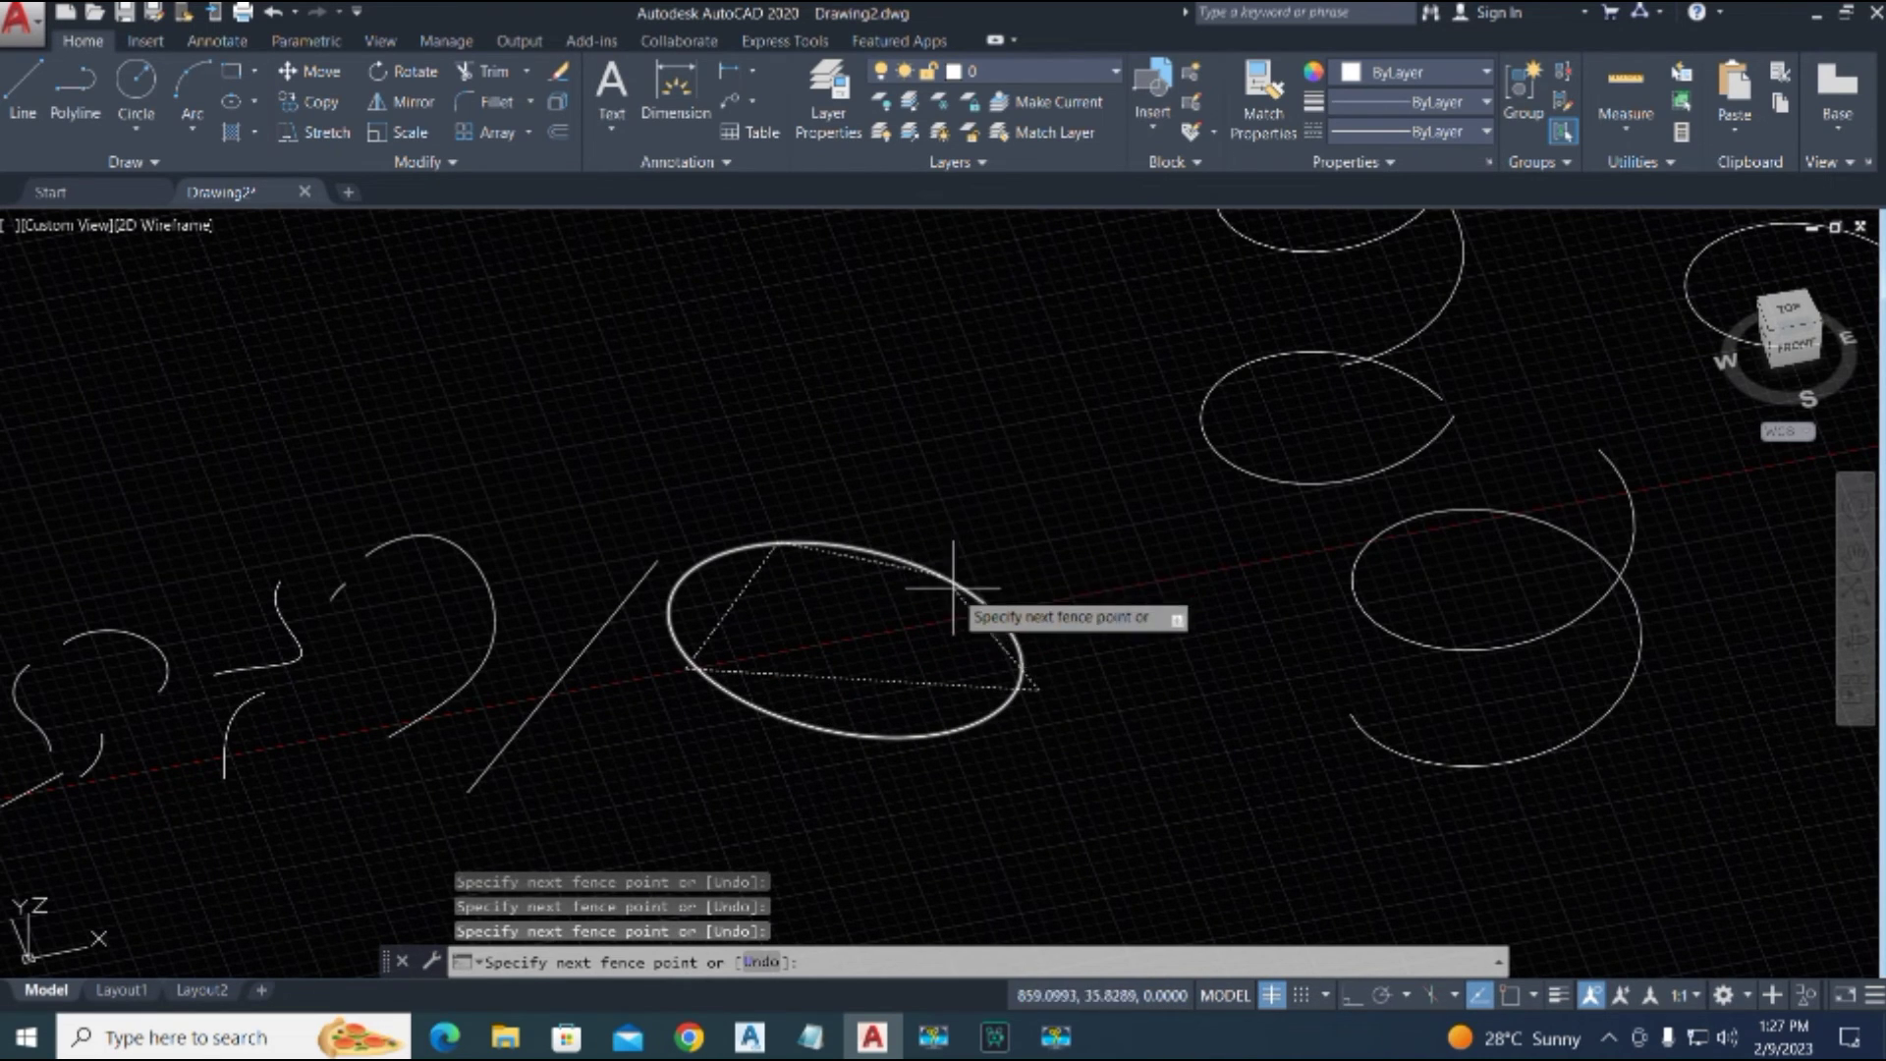
key(space)
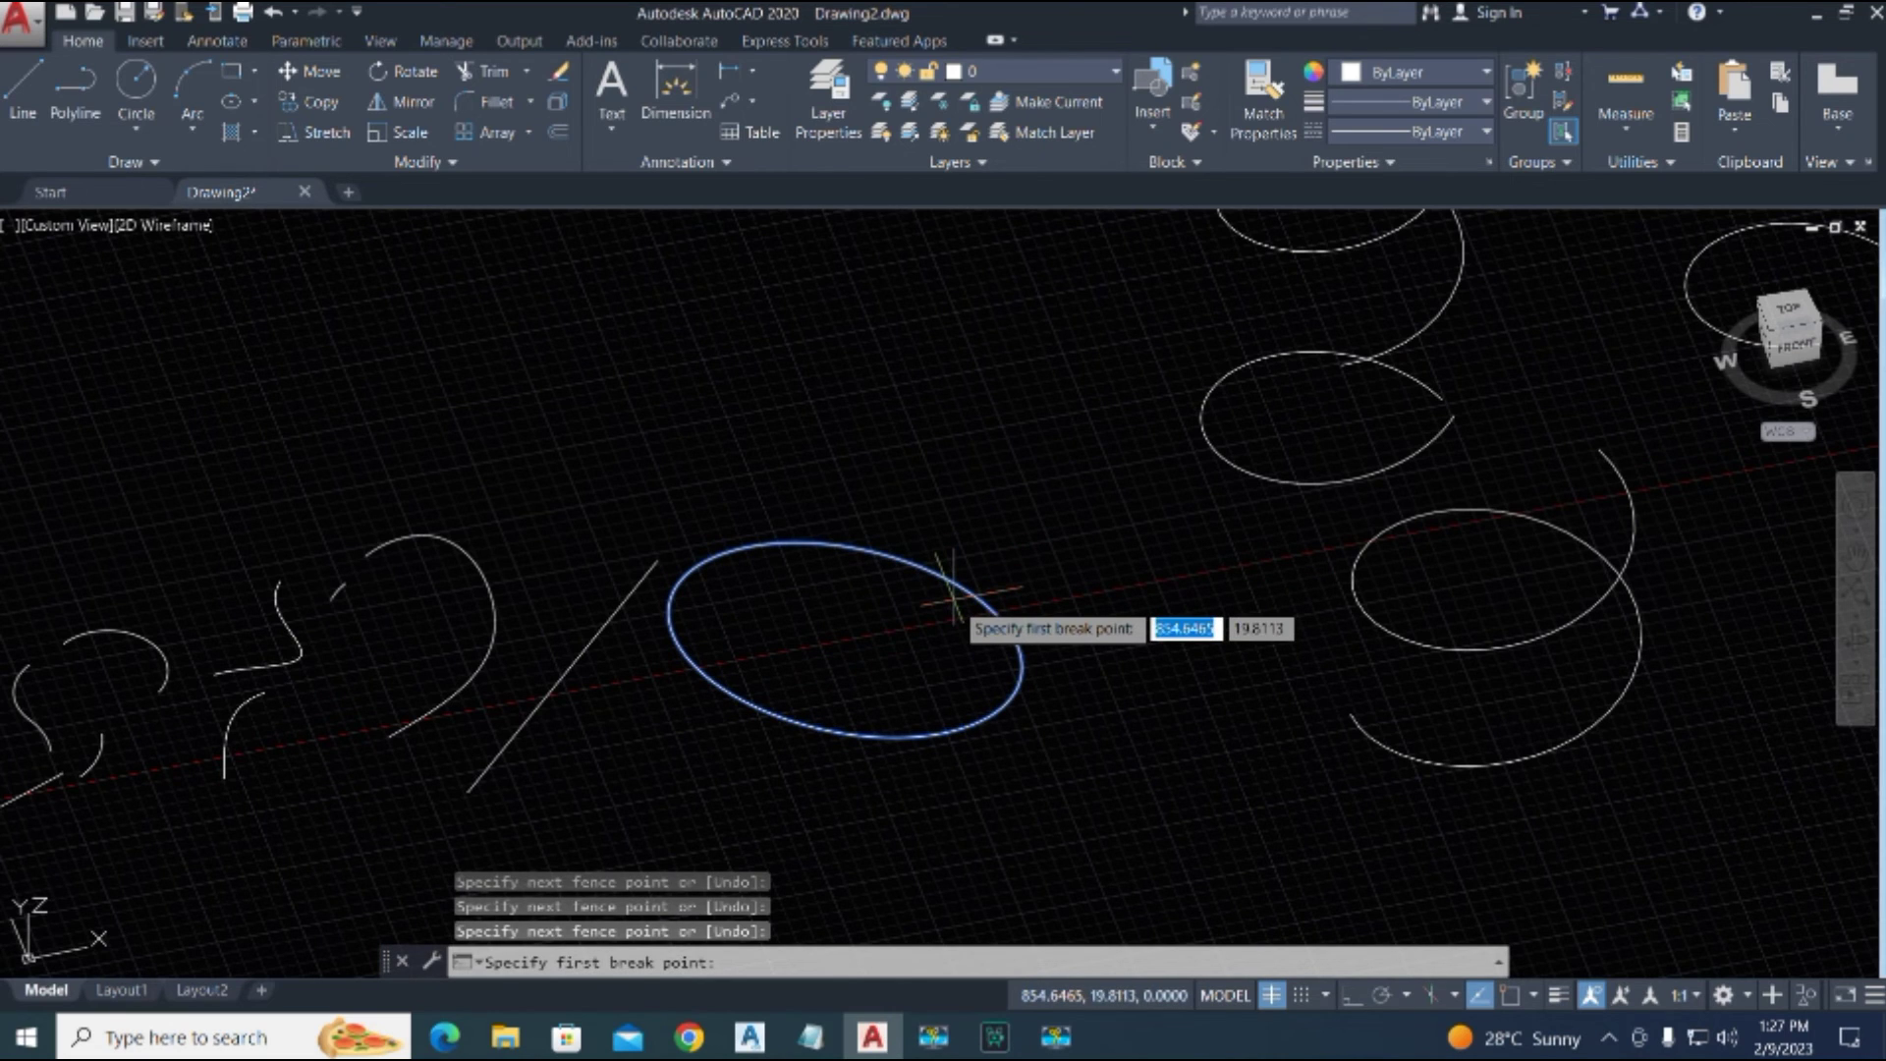
key(space)
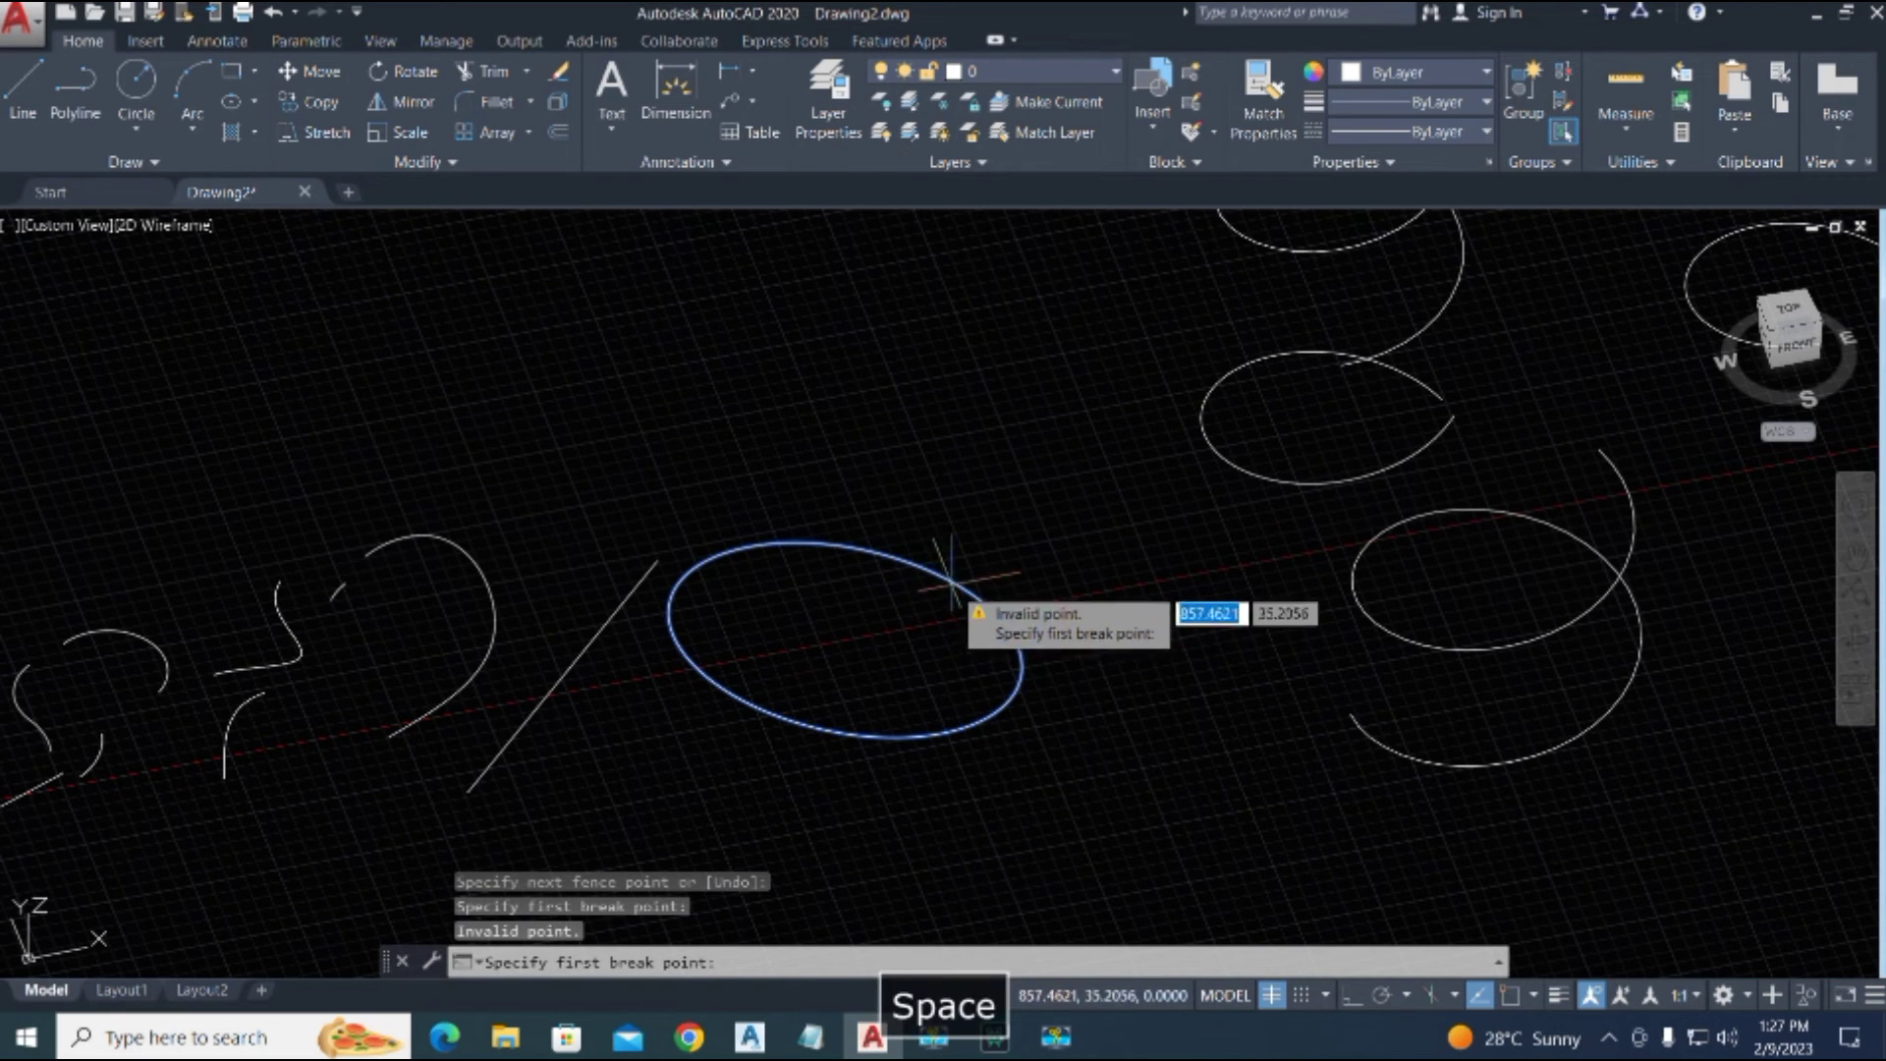
key(space)
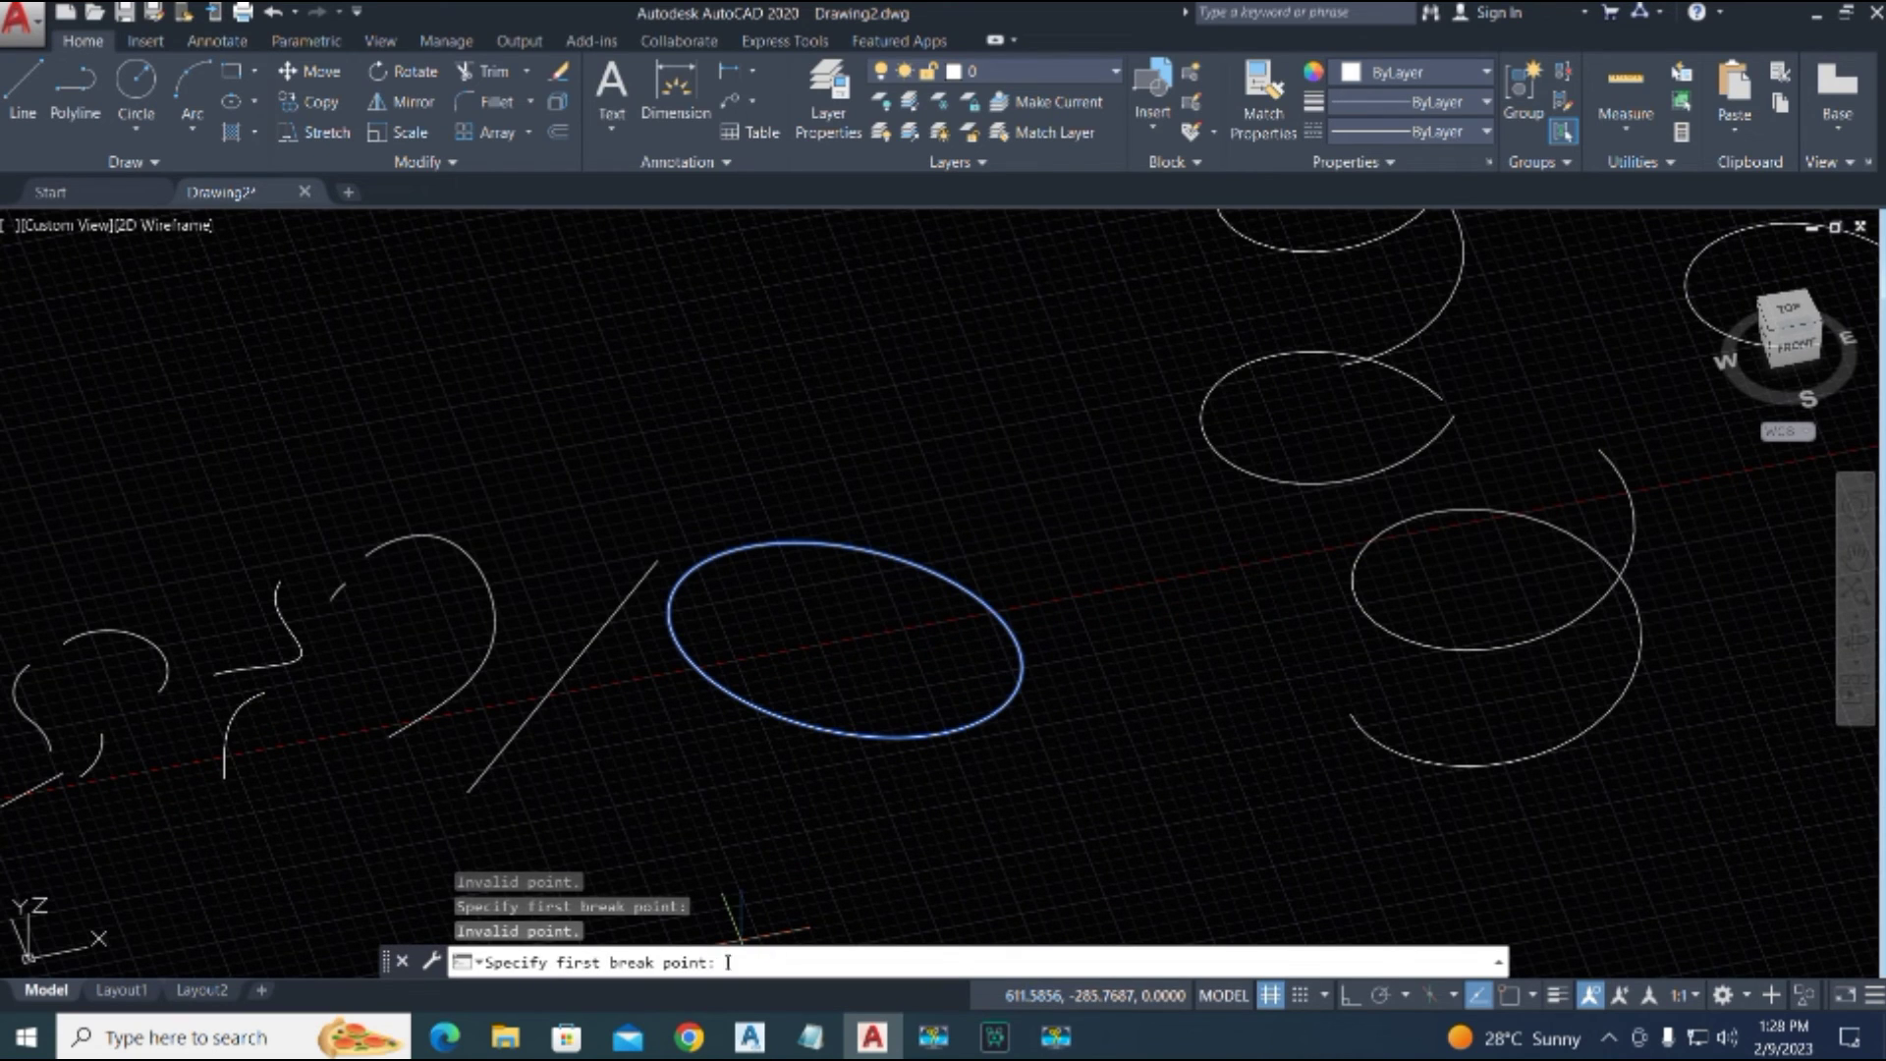
click(932, 568)
scroll(1022, 678, up, 2)
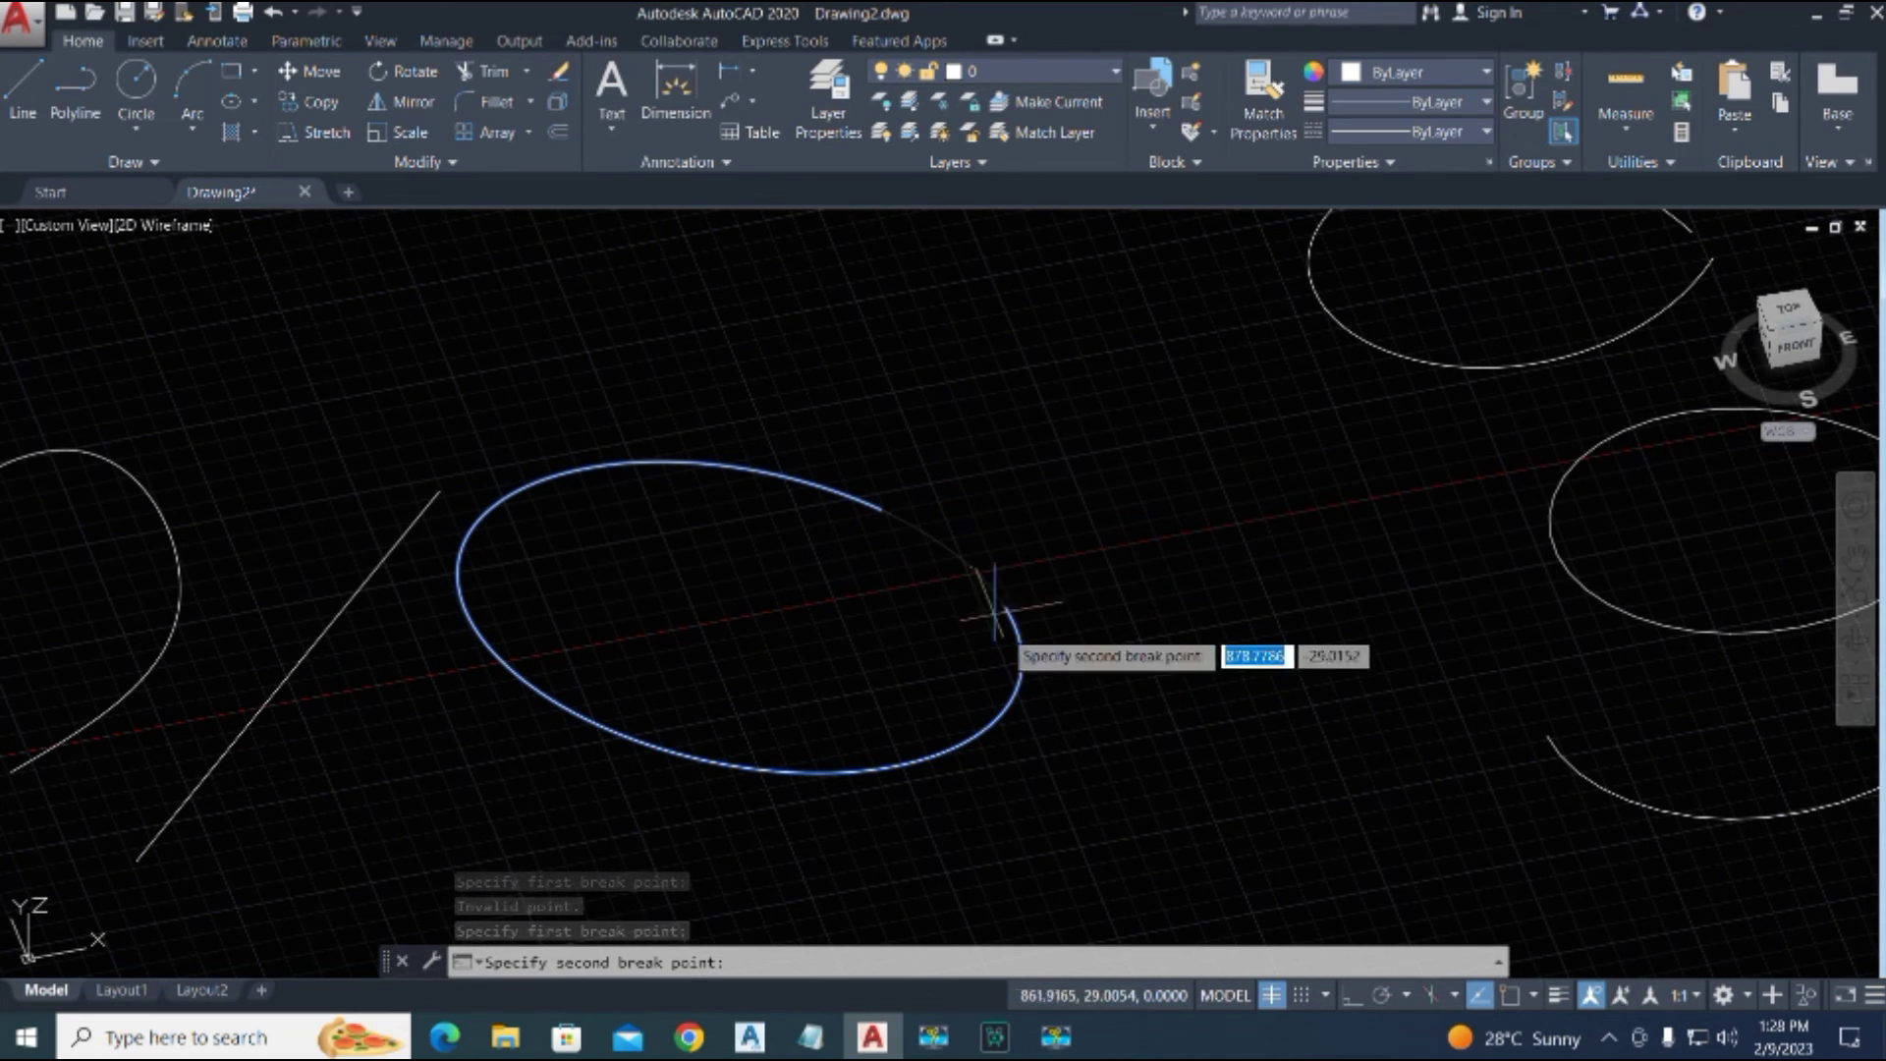
click(1022, 649)
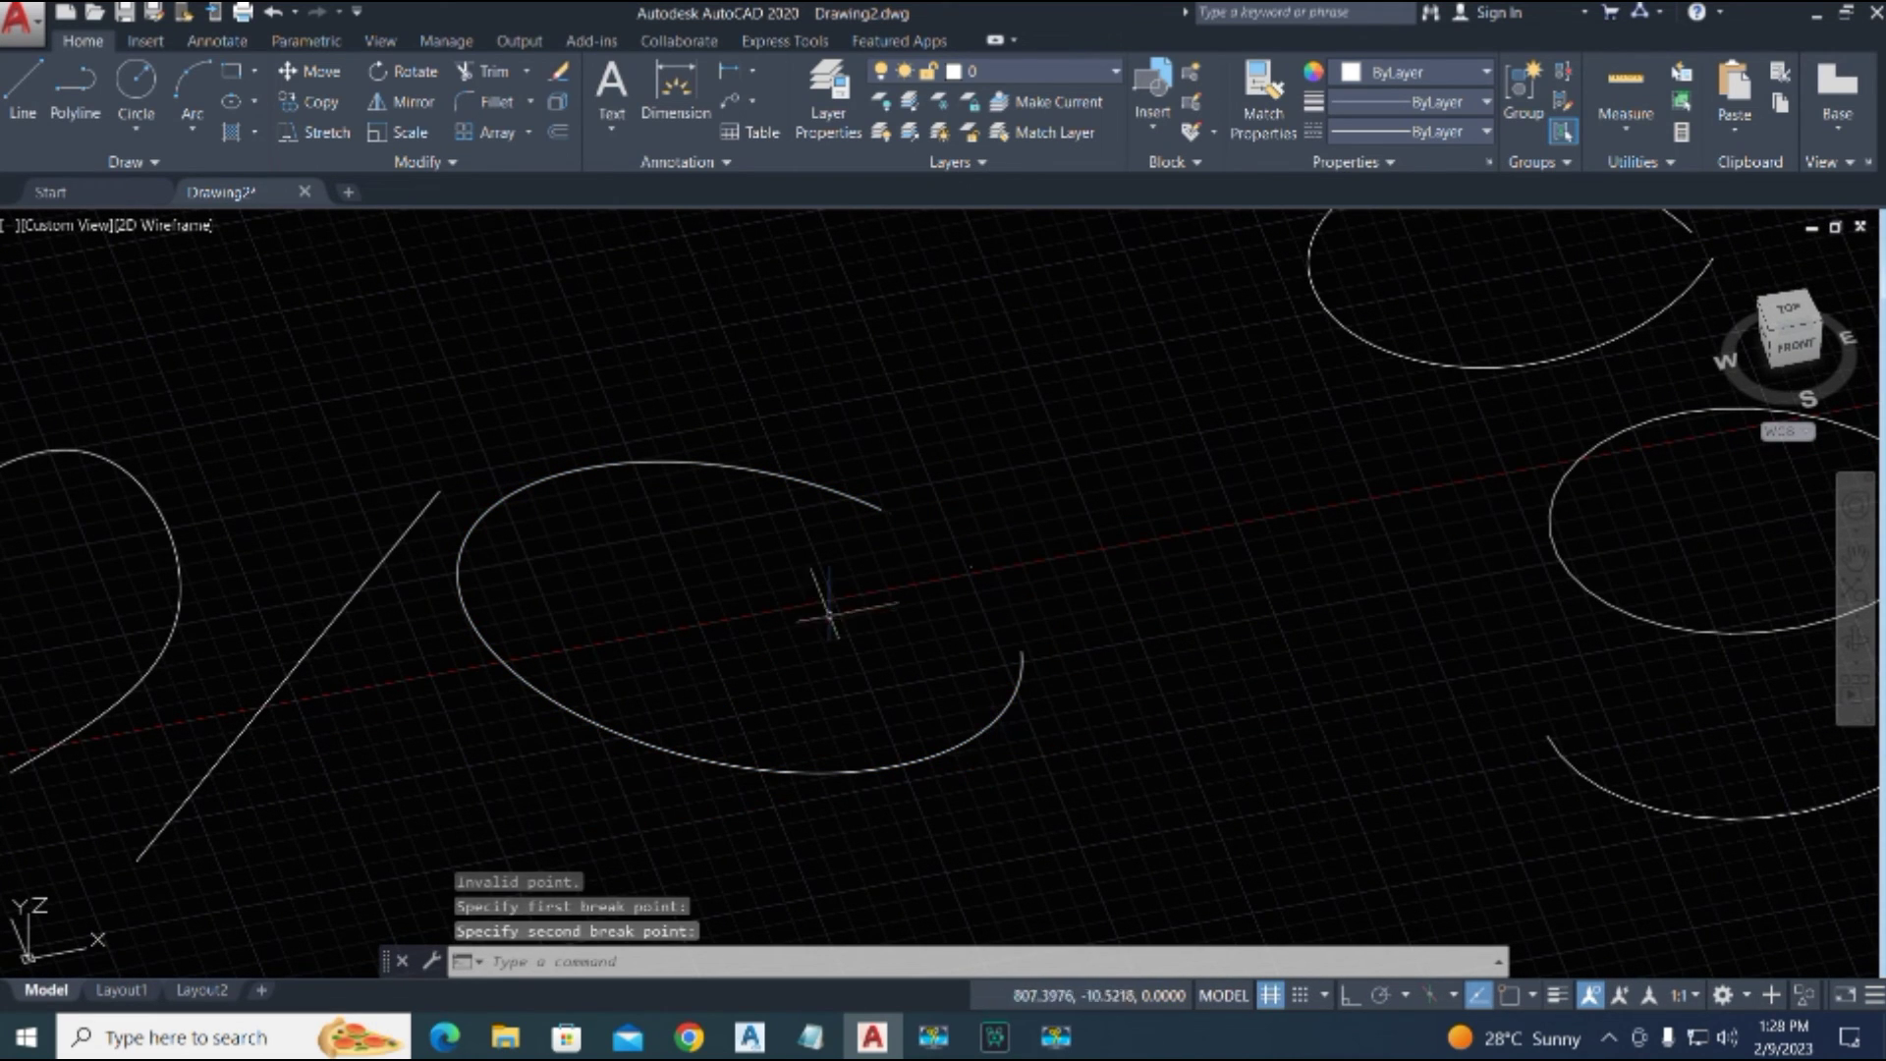
Step: Draw a straight single-segment polyline about 3182 units long, running from below the helix pieces upward to the right
scroll(800, 631, down, 4)
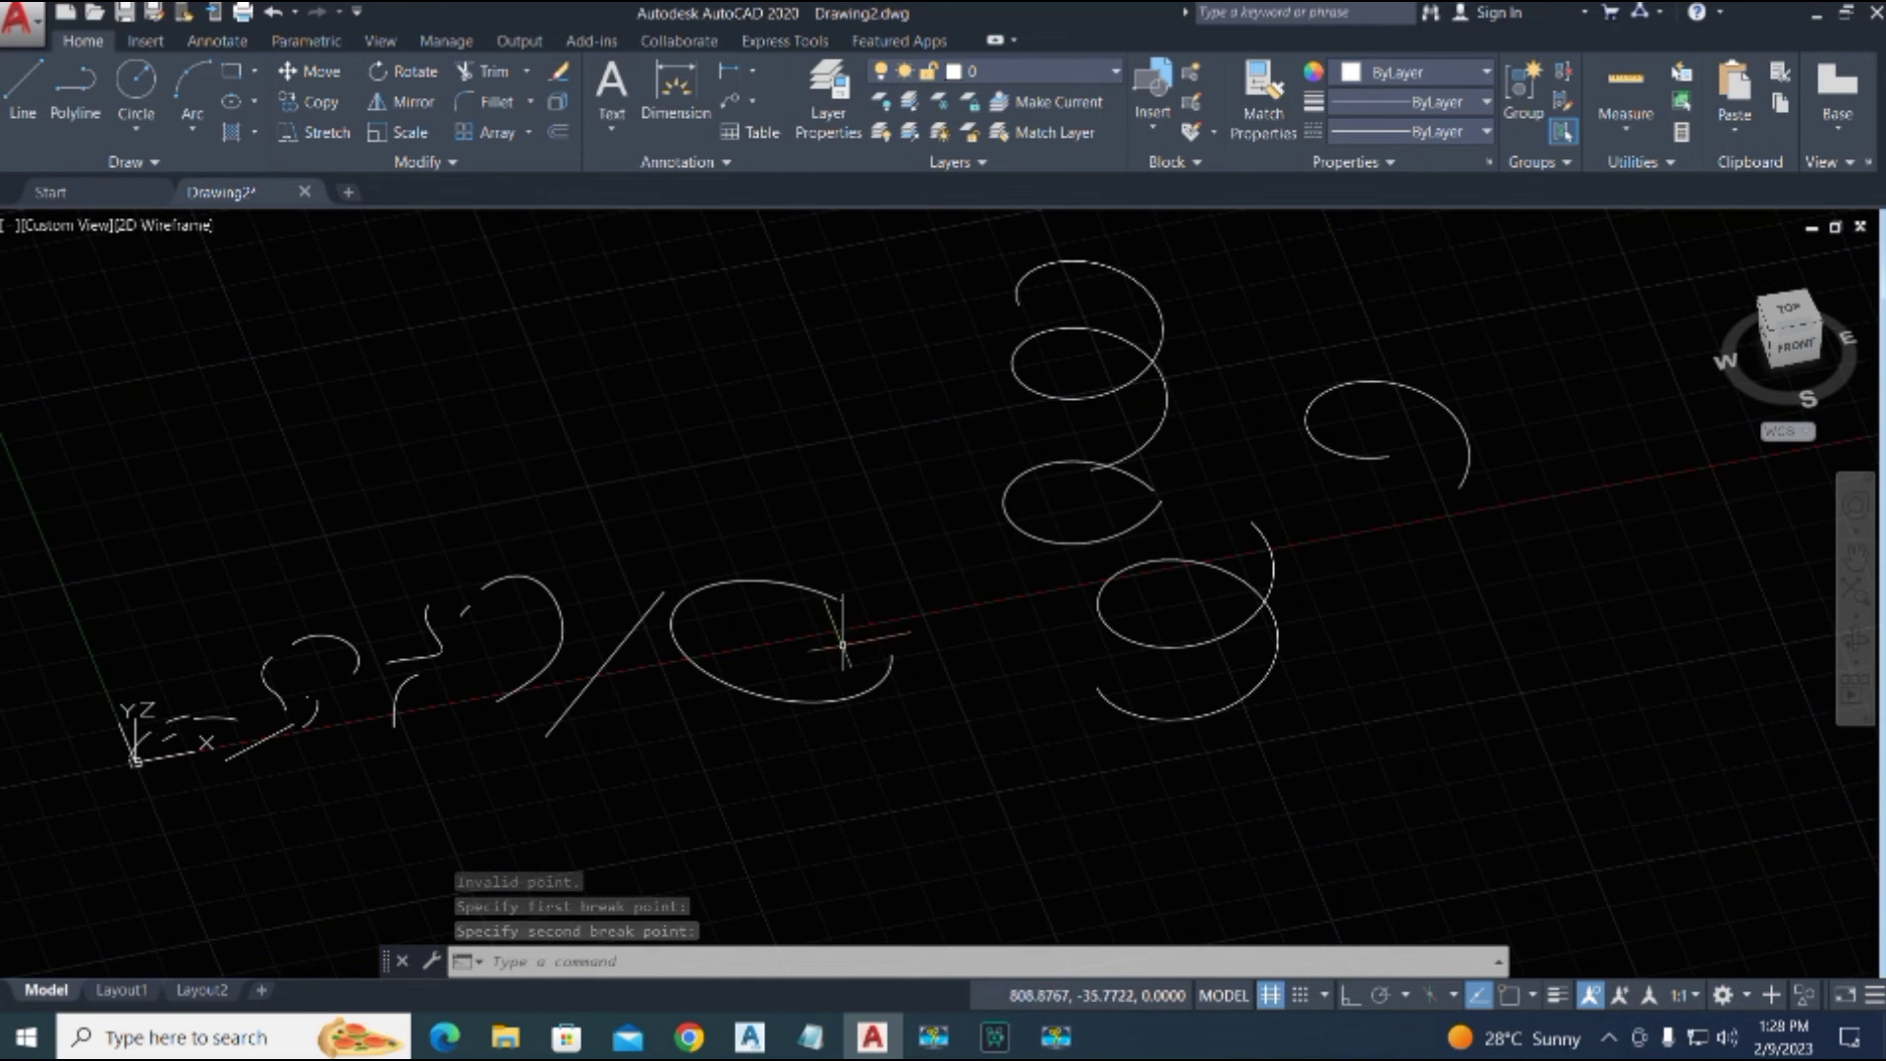
middle_drag(810, 651, 561, 740)
scroll(1116, 652, down, 3)
scroll(1130, 634, up, 2)
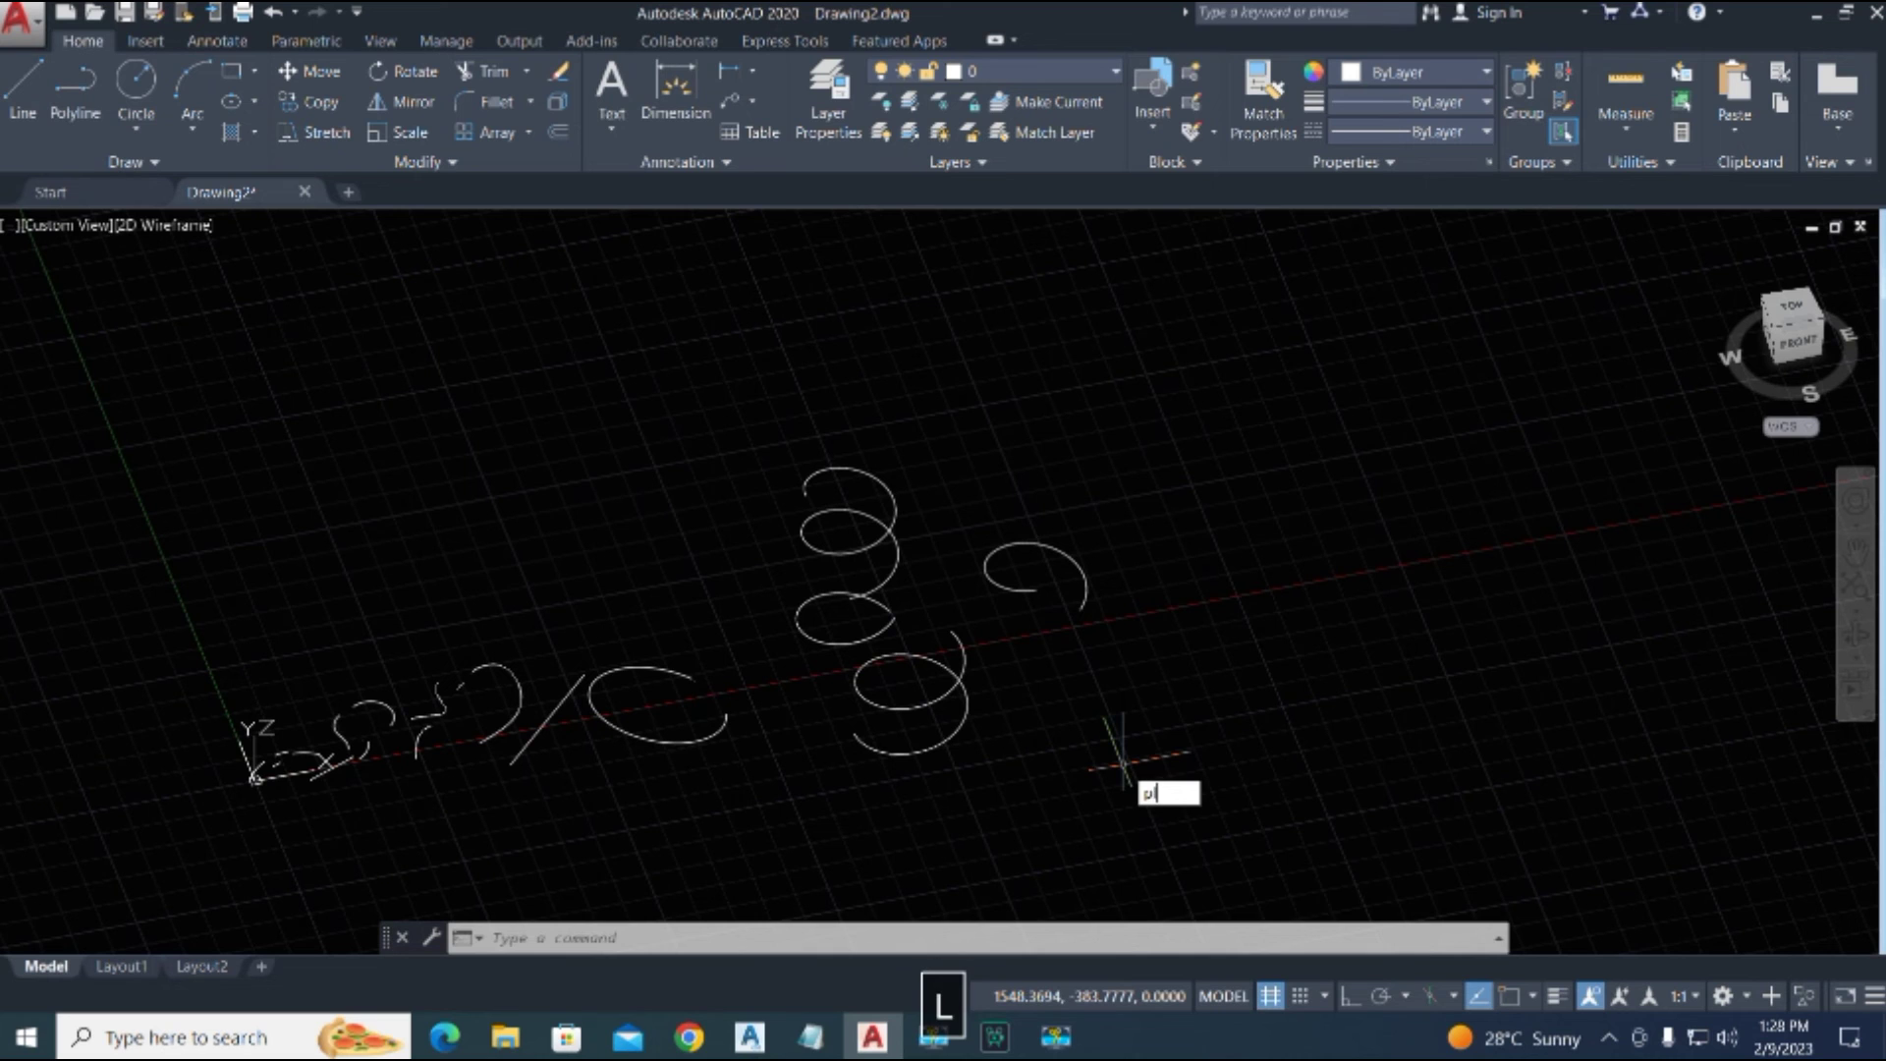
key(space)
click(1051, 877)
scroll(1243, 550, down, 4)
scroll(1360, 258, up, 2)
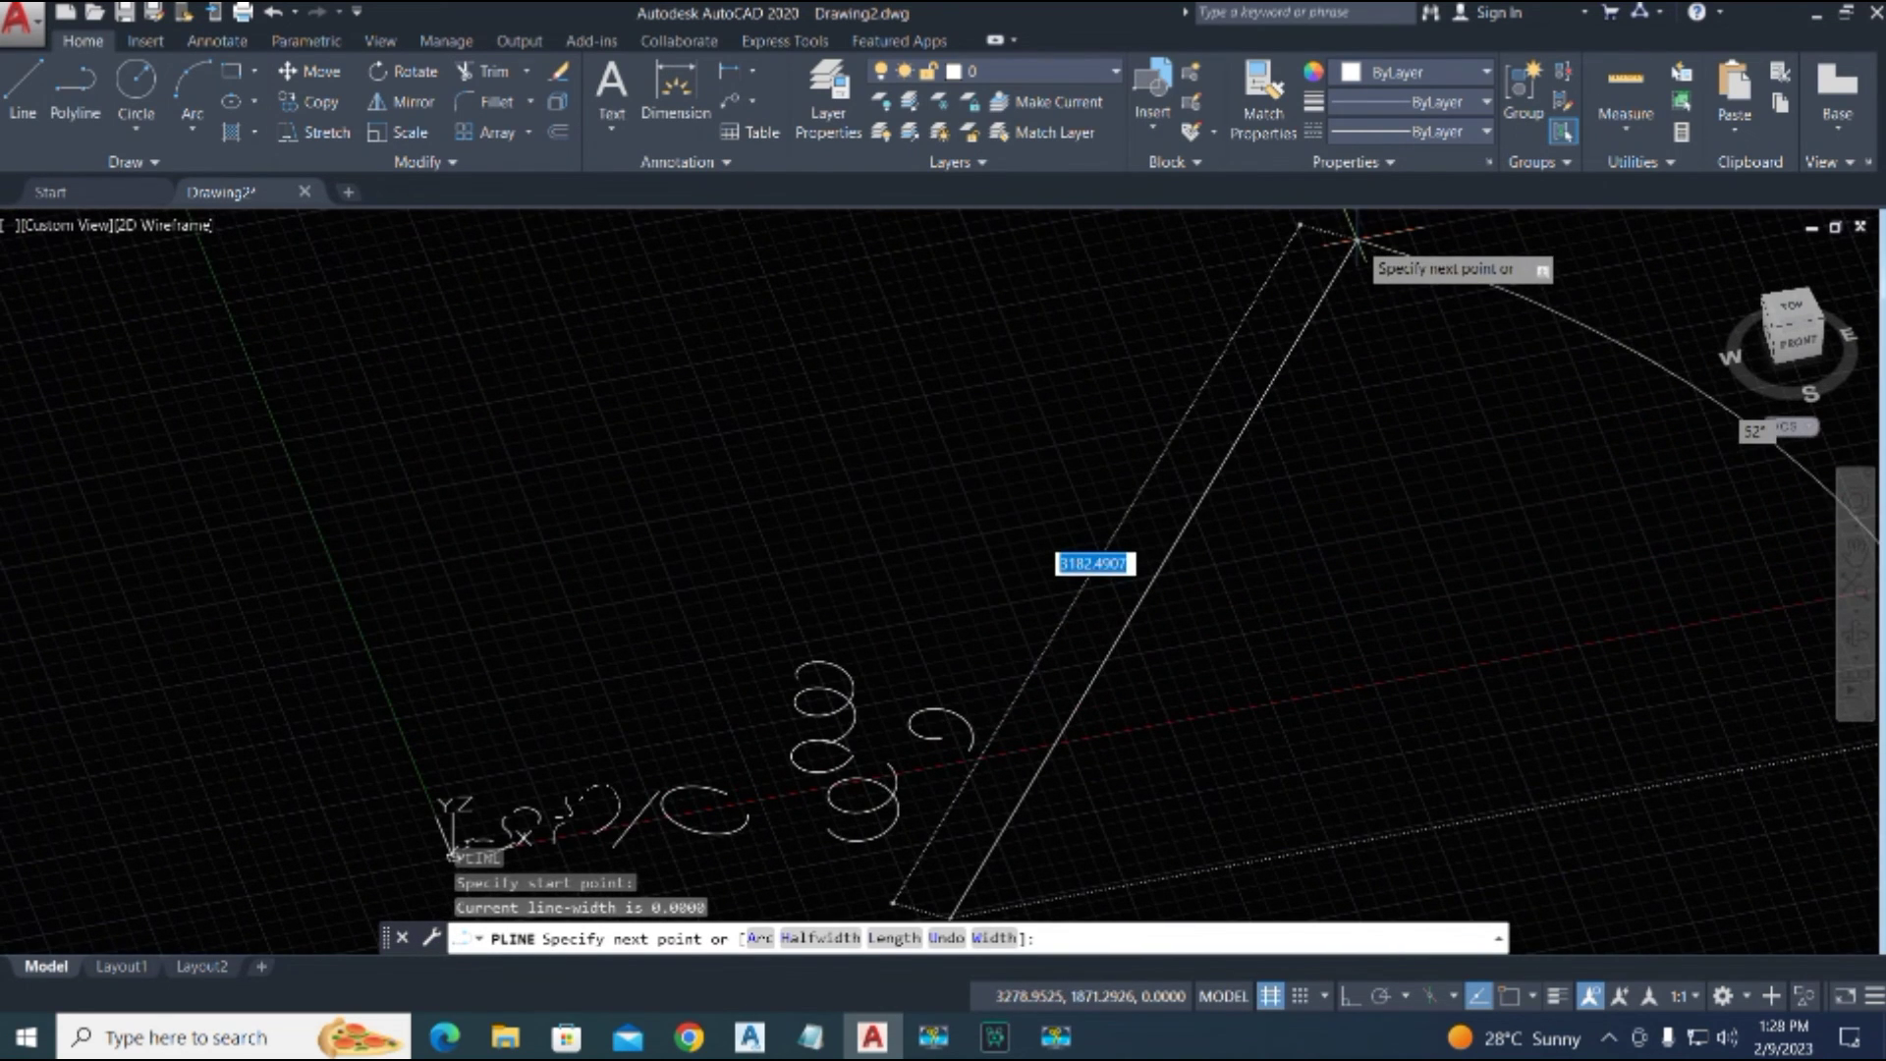
click(1366, 237)
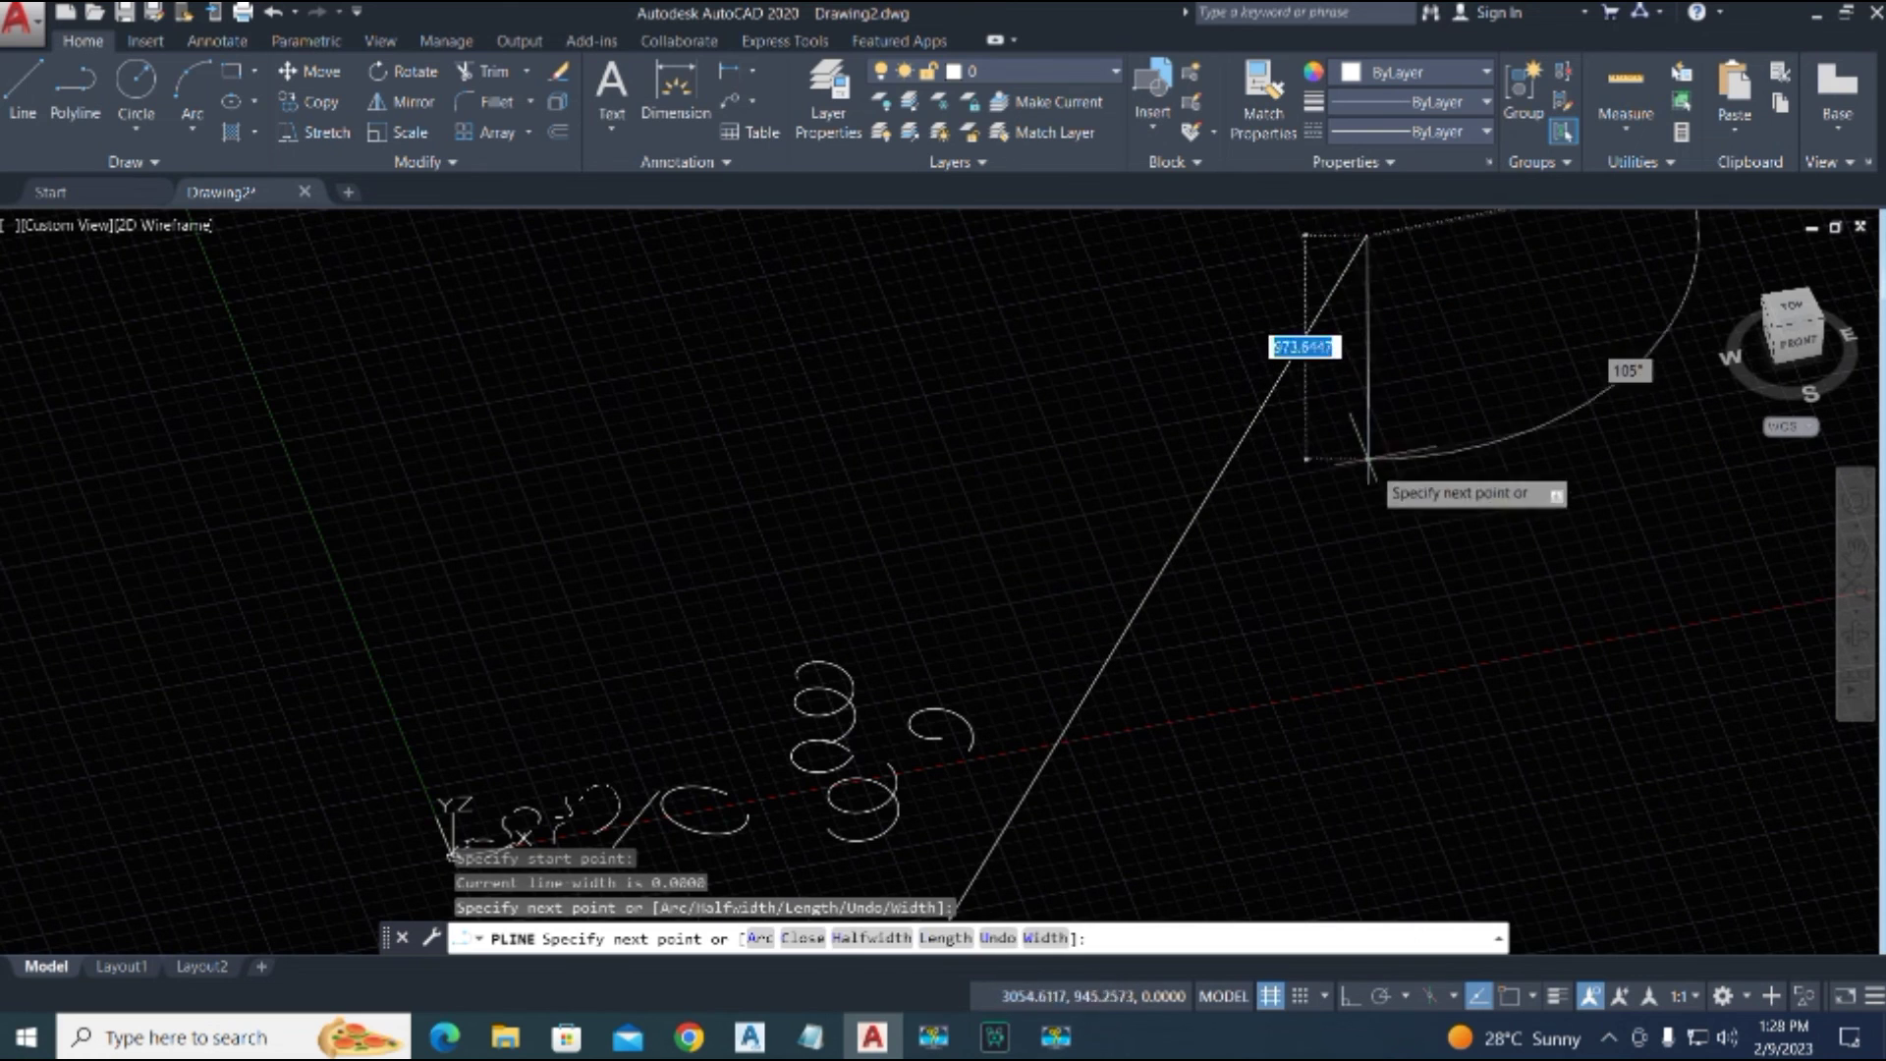
key(space)
text(brk)
key(space)
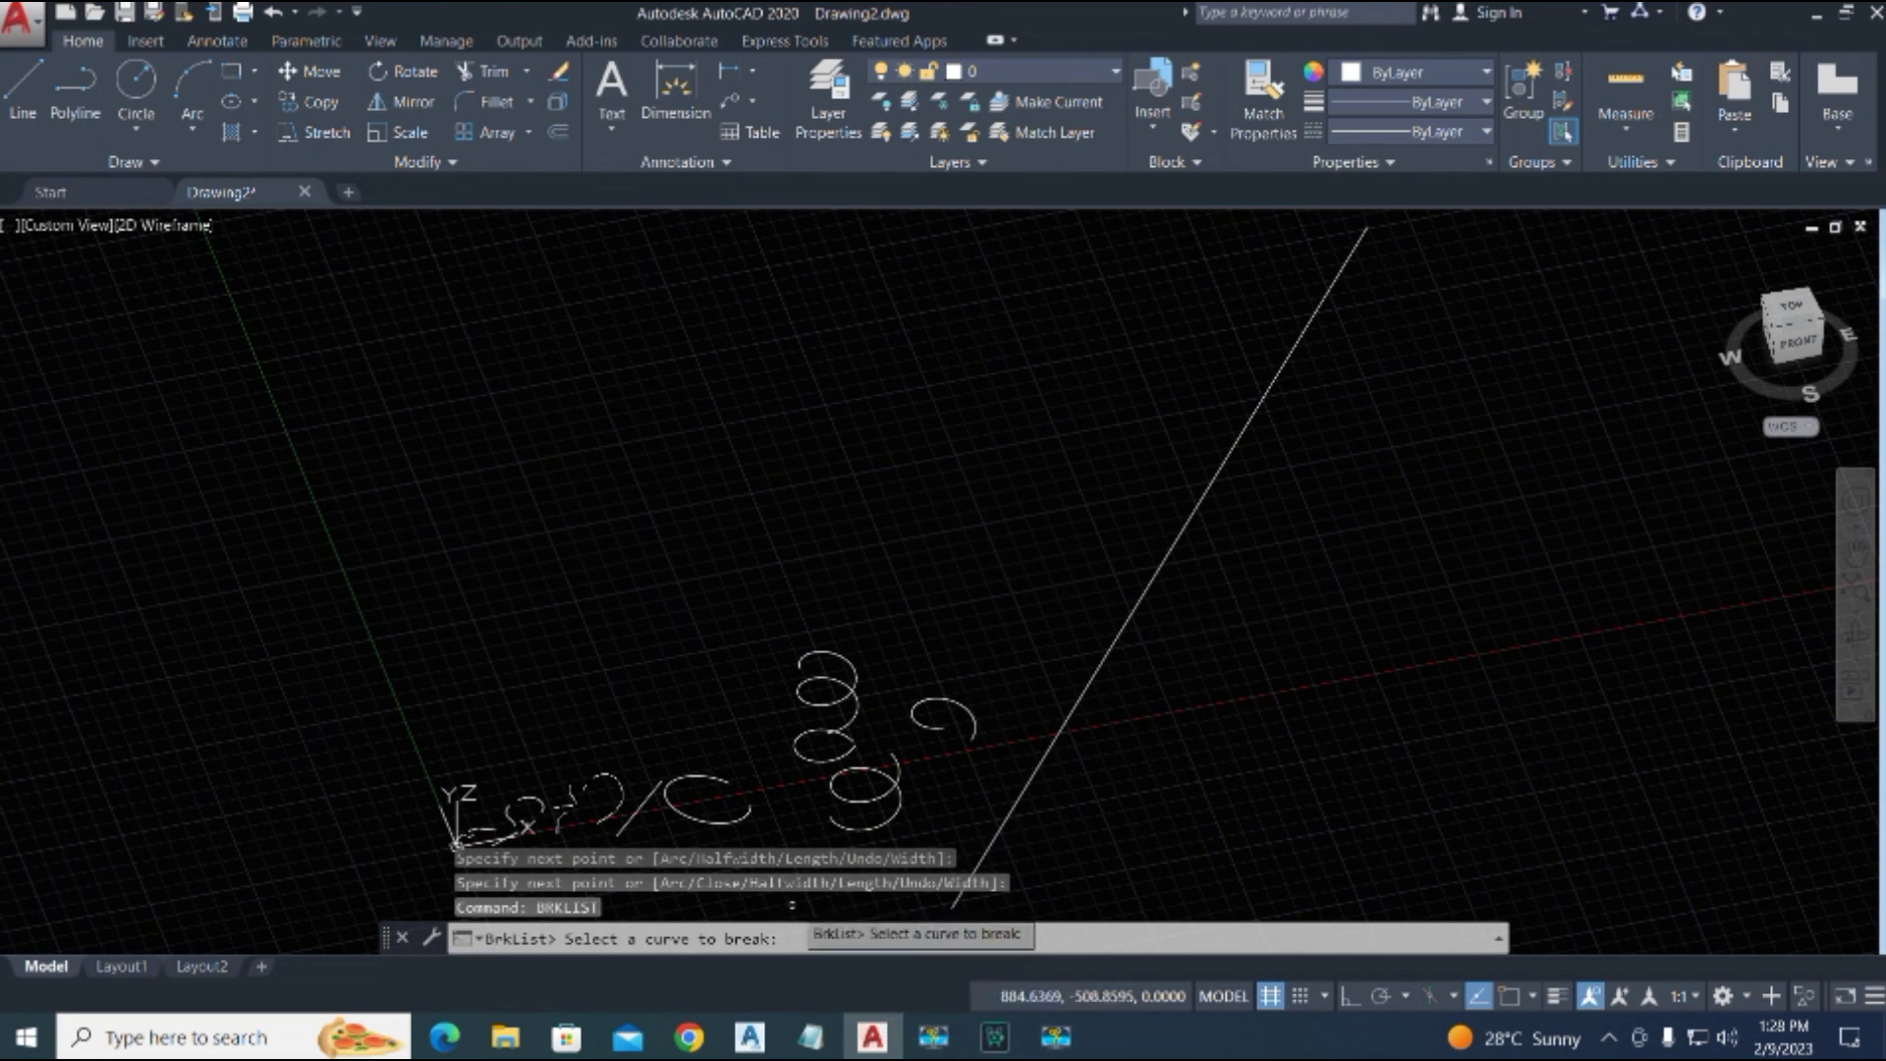
key(Escape)
key(Escape)
Step: Run BrkList on the long straight polyline and choose to read the segment stations from a file
text(brk)
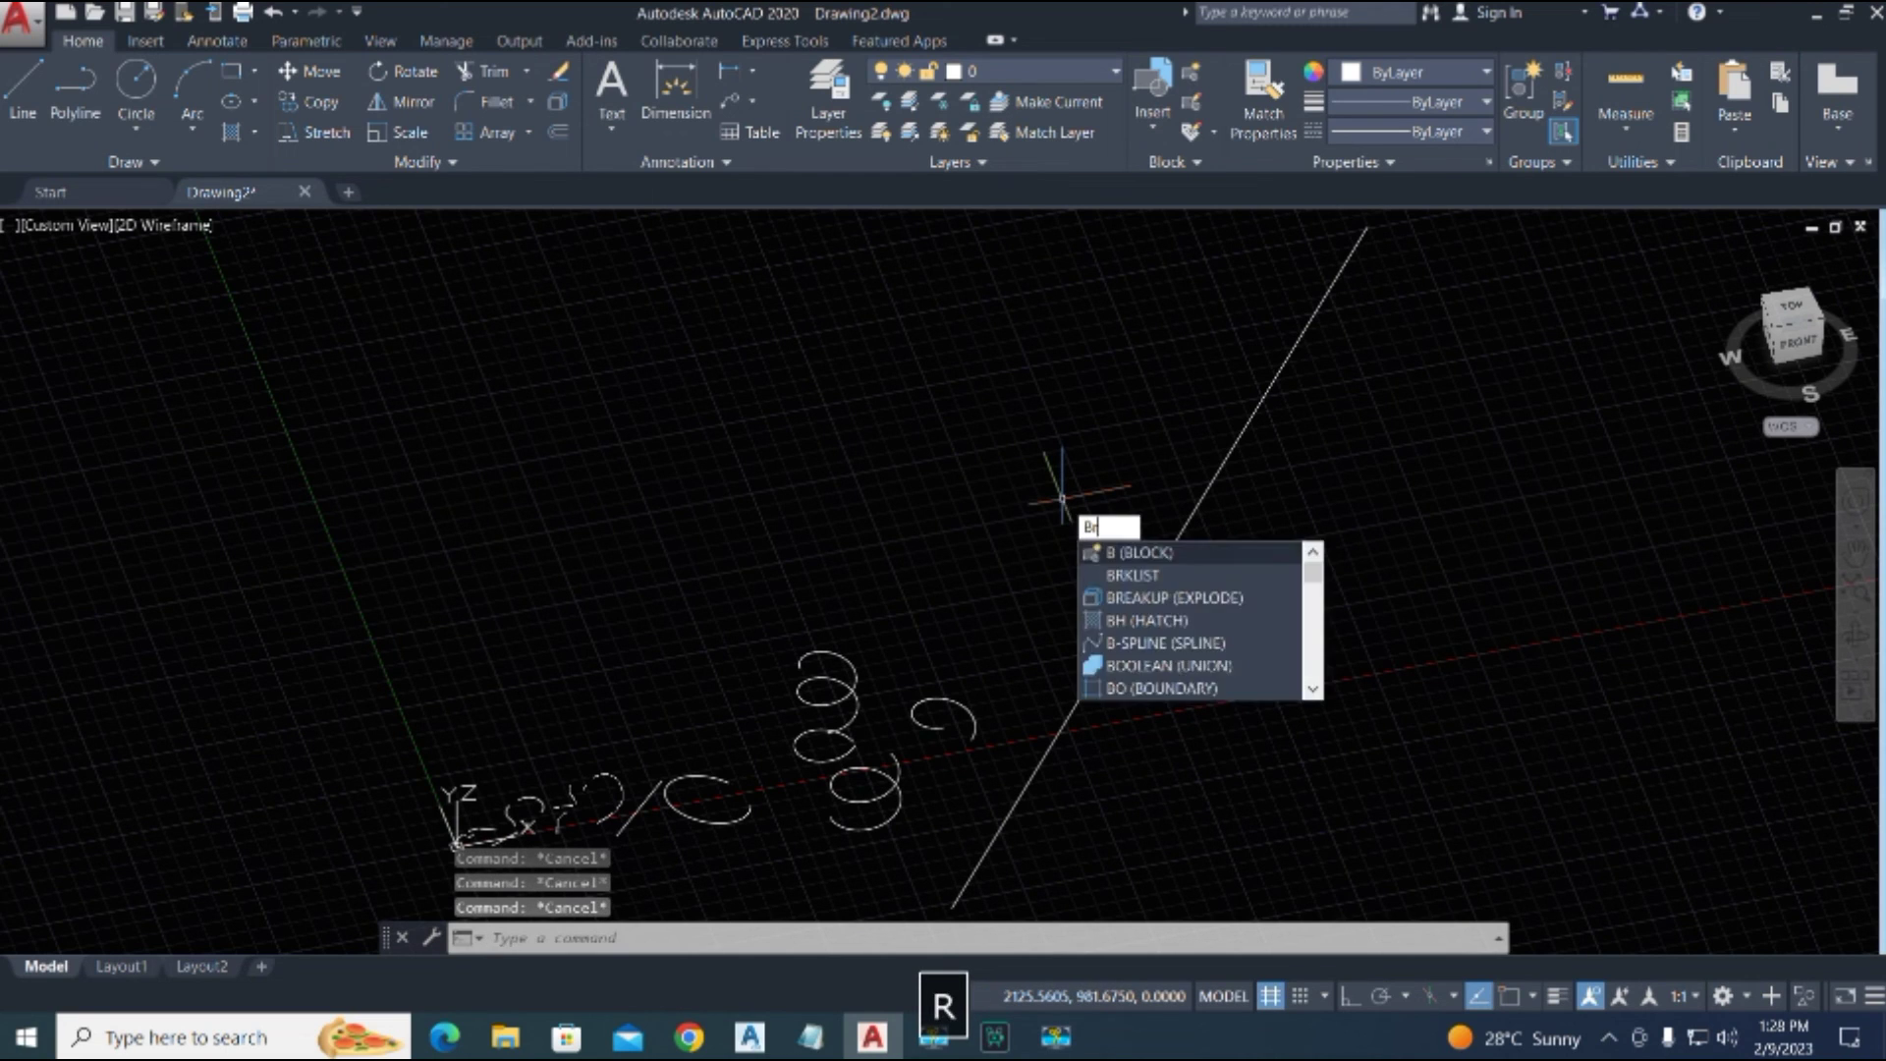
key(space)
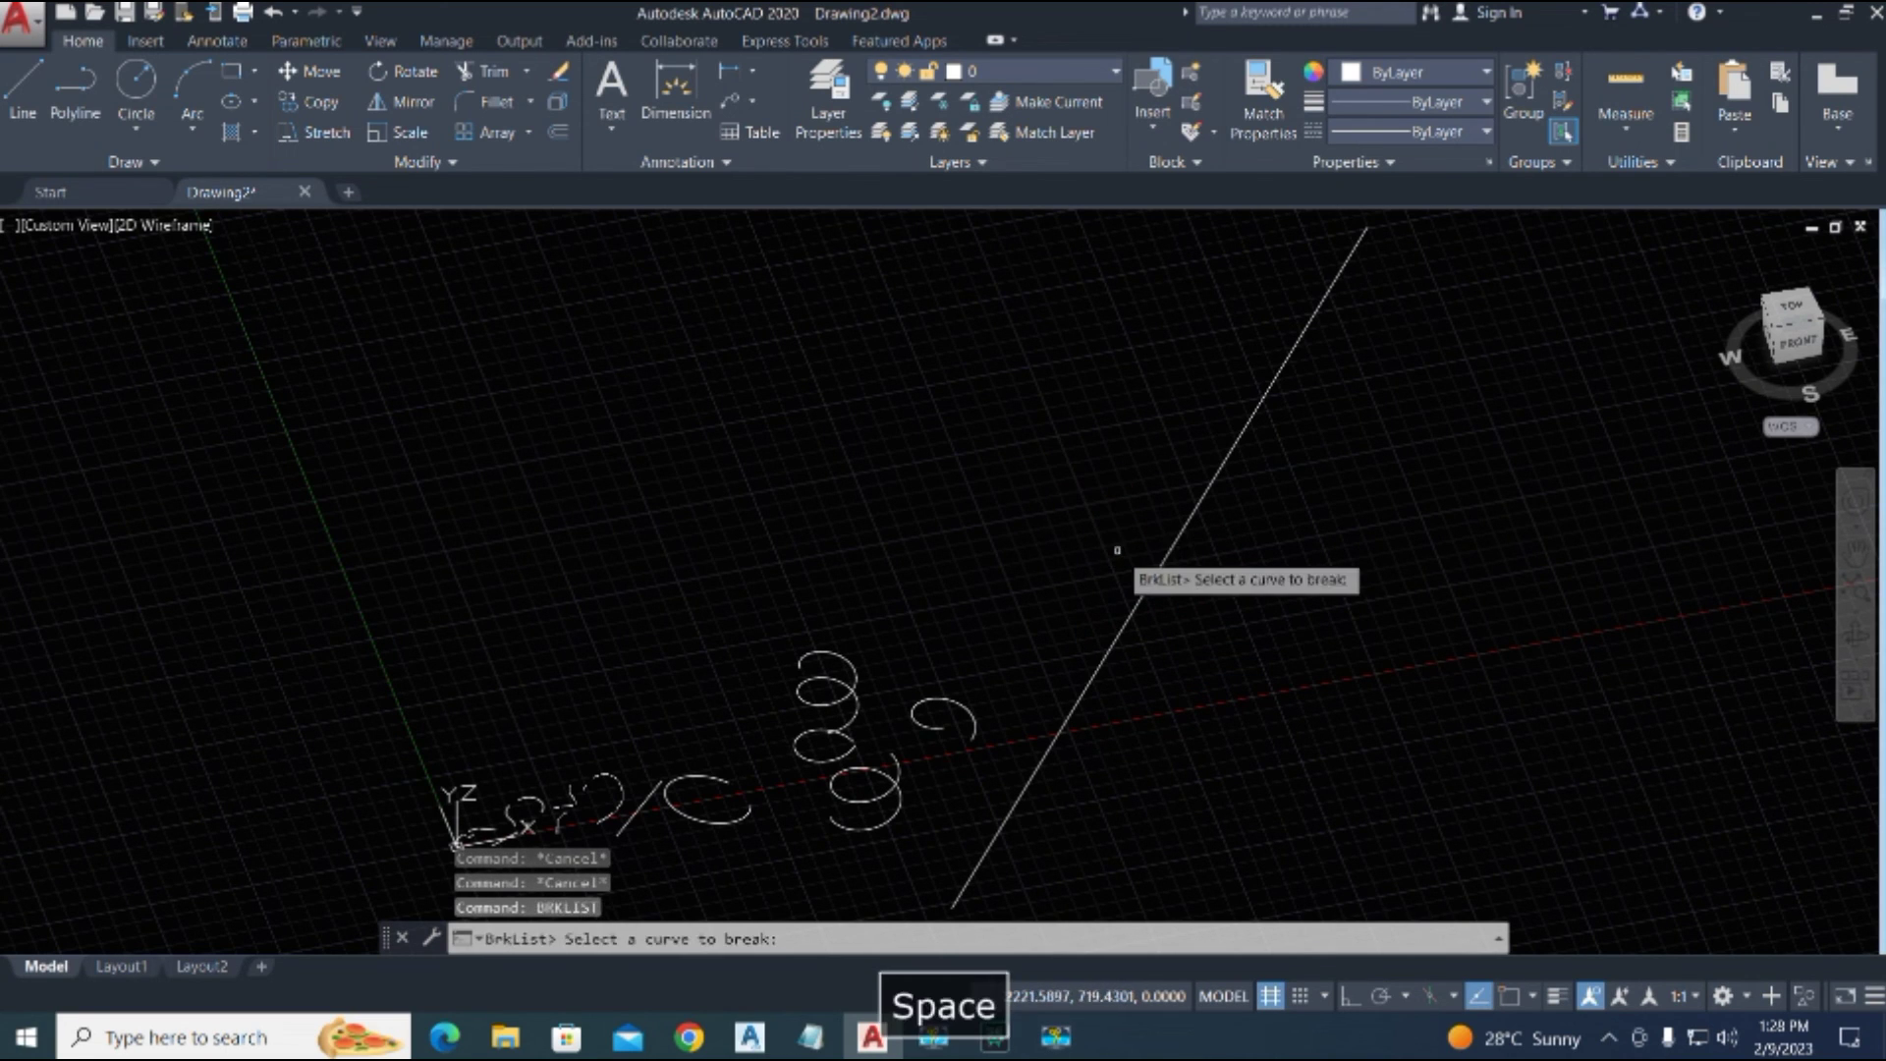
click(1157, 562)
key(space)
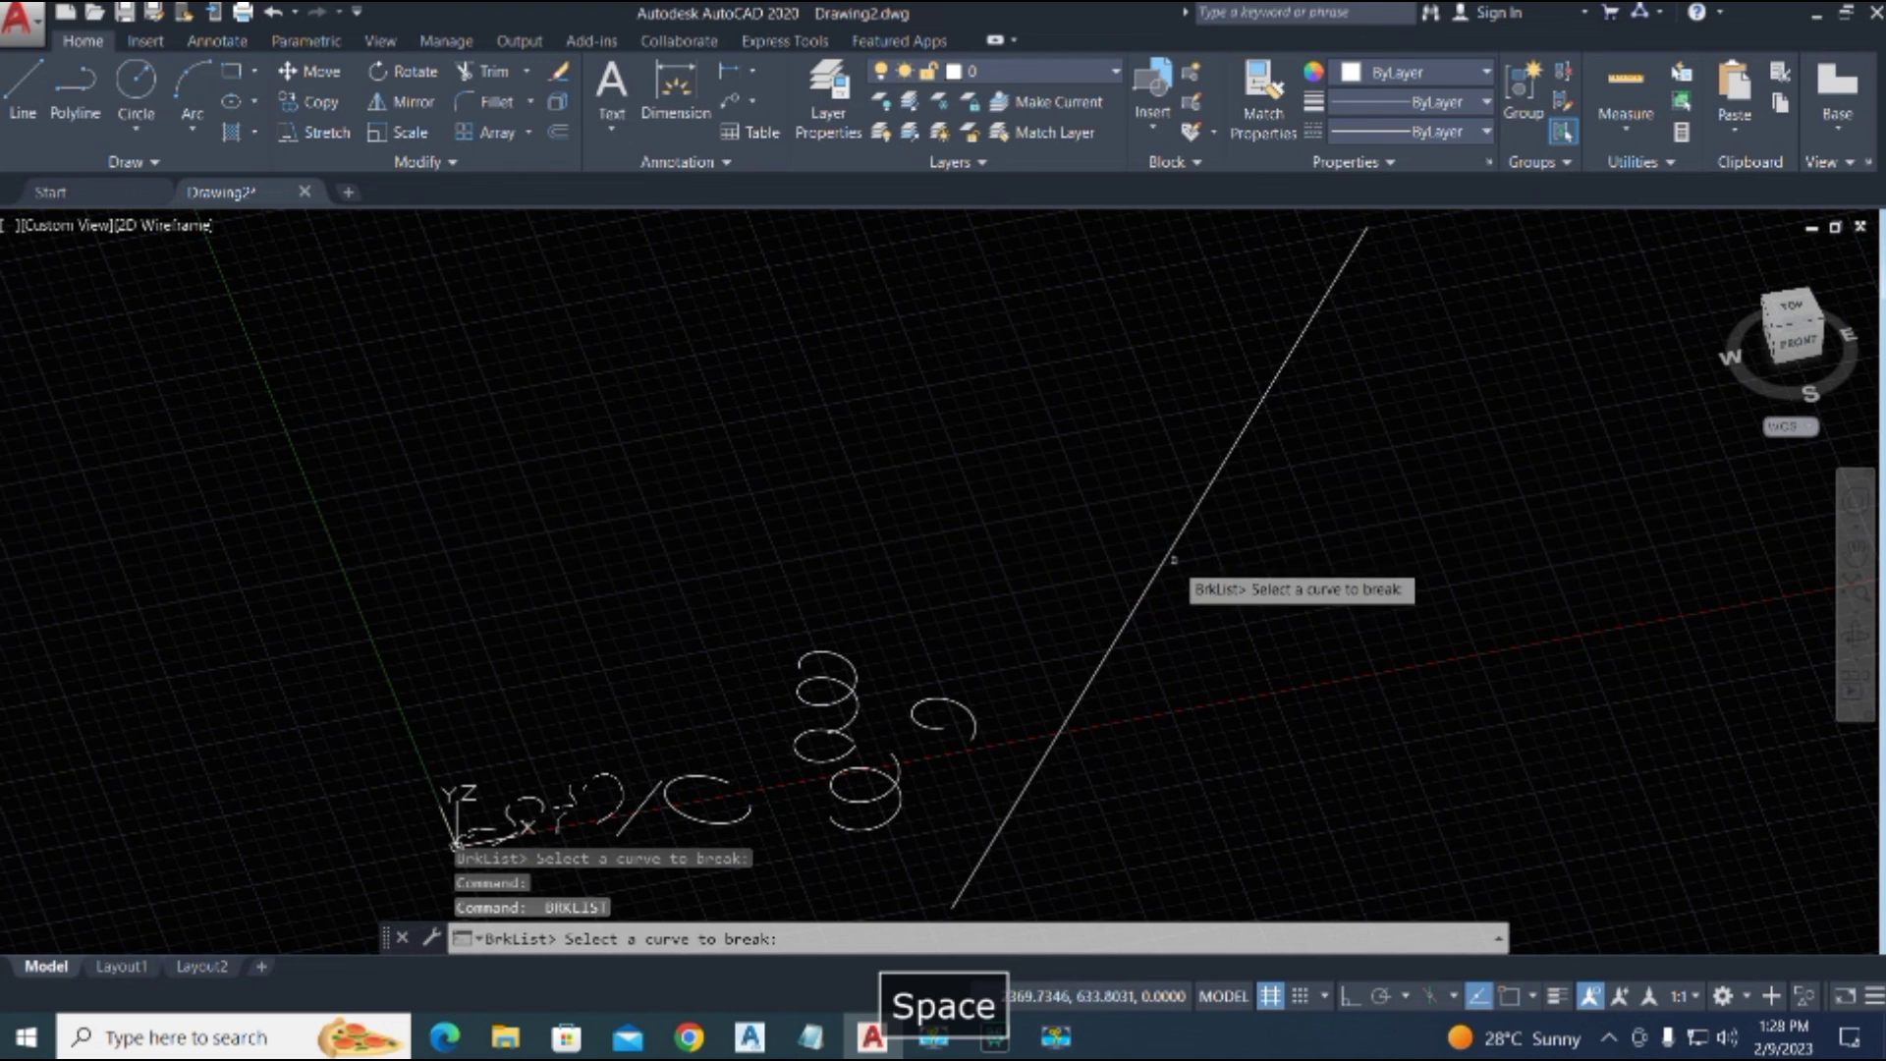
click(1177, 539)
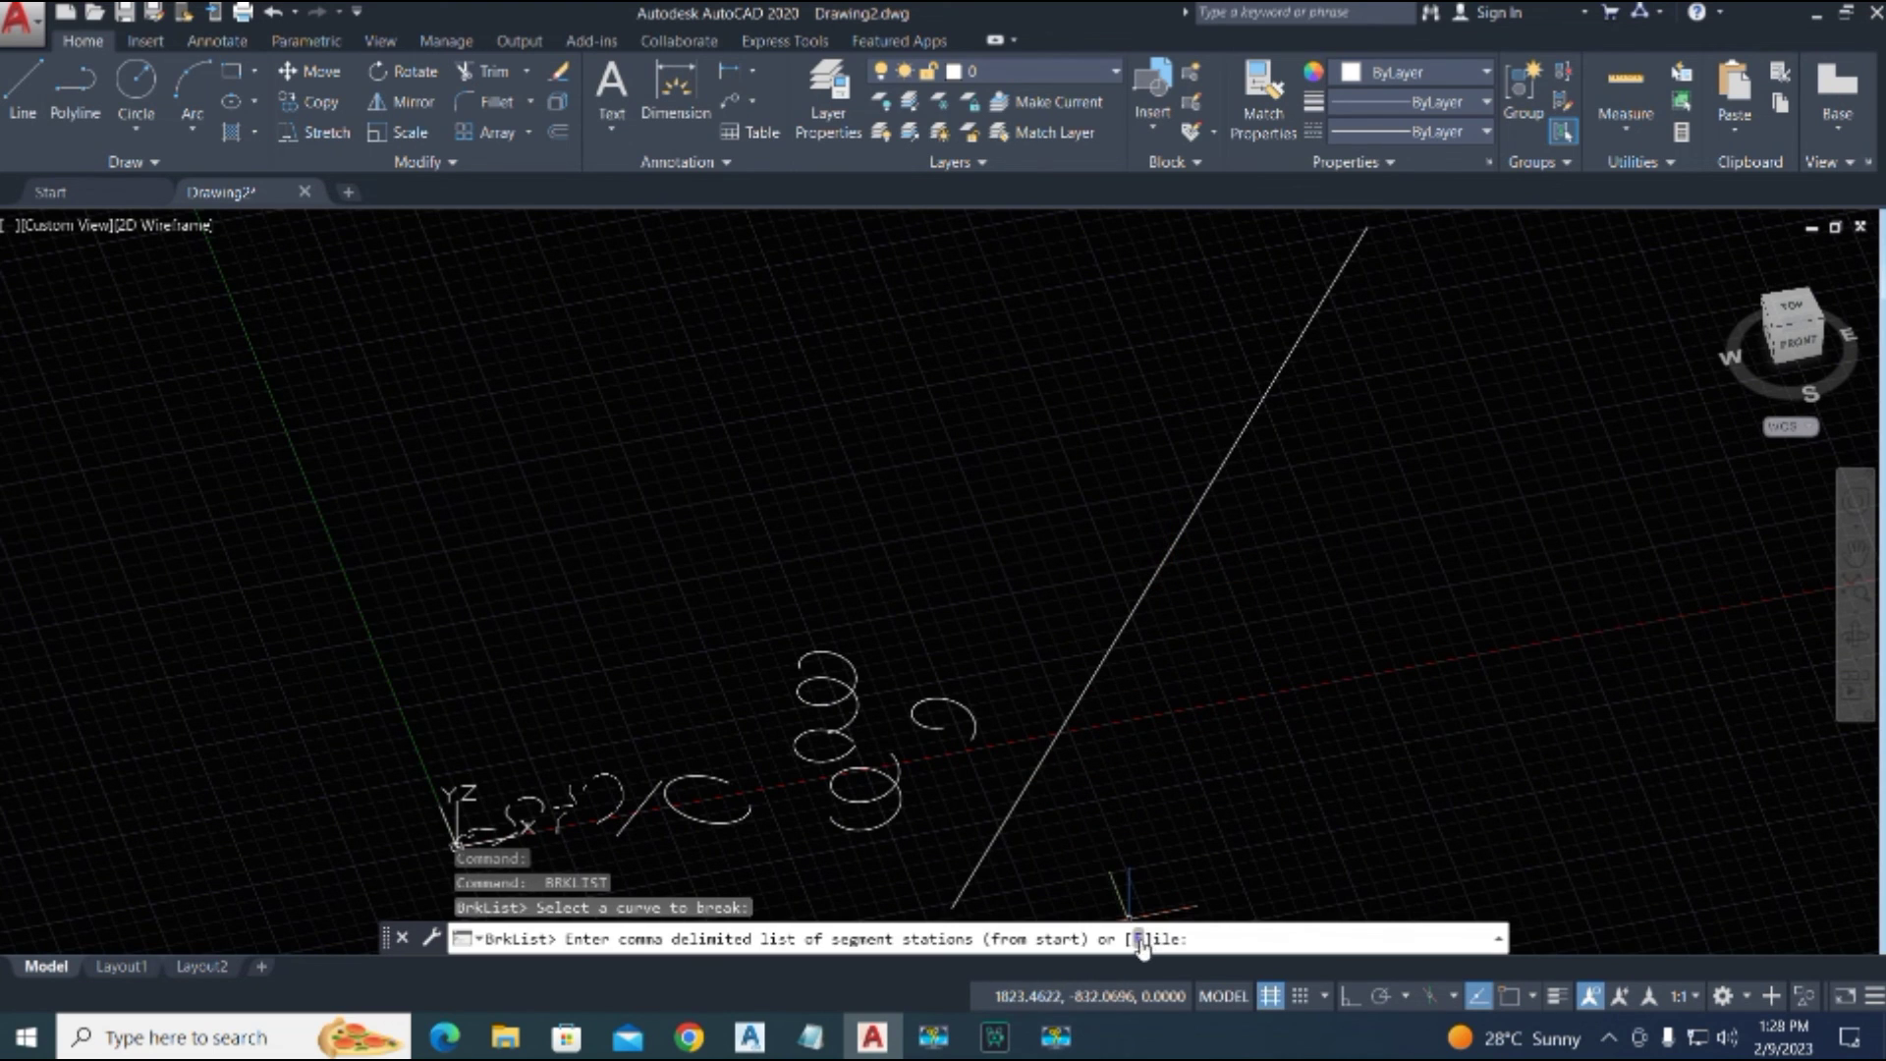
text(F)
key(Return)
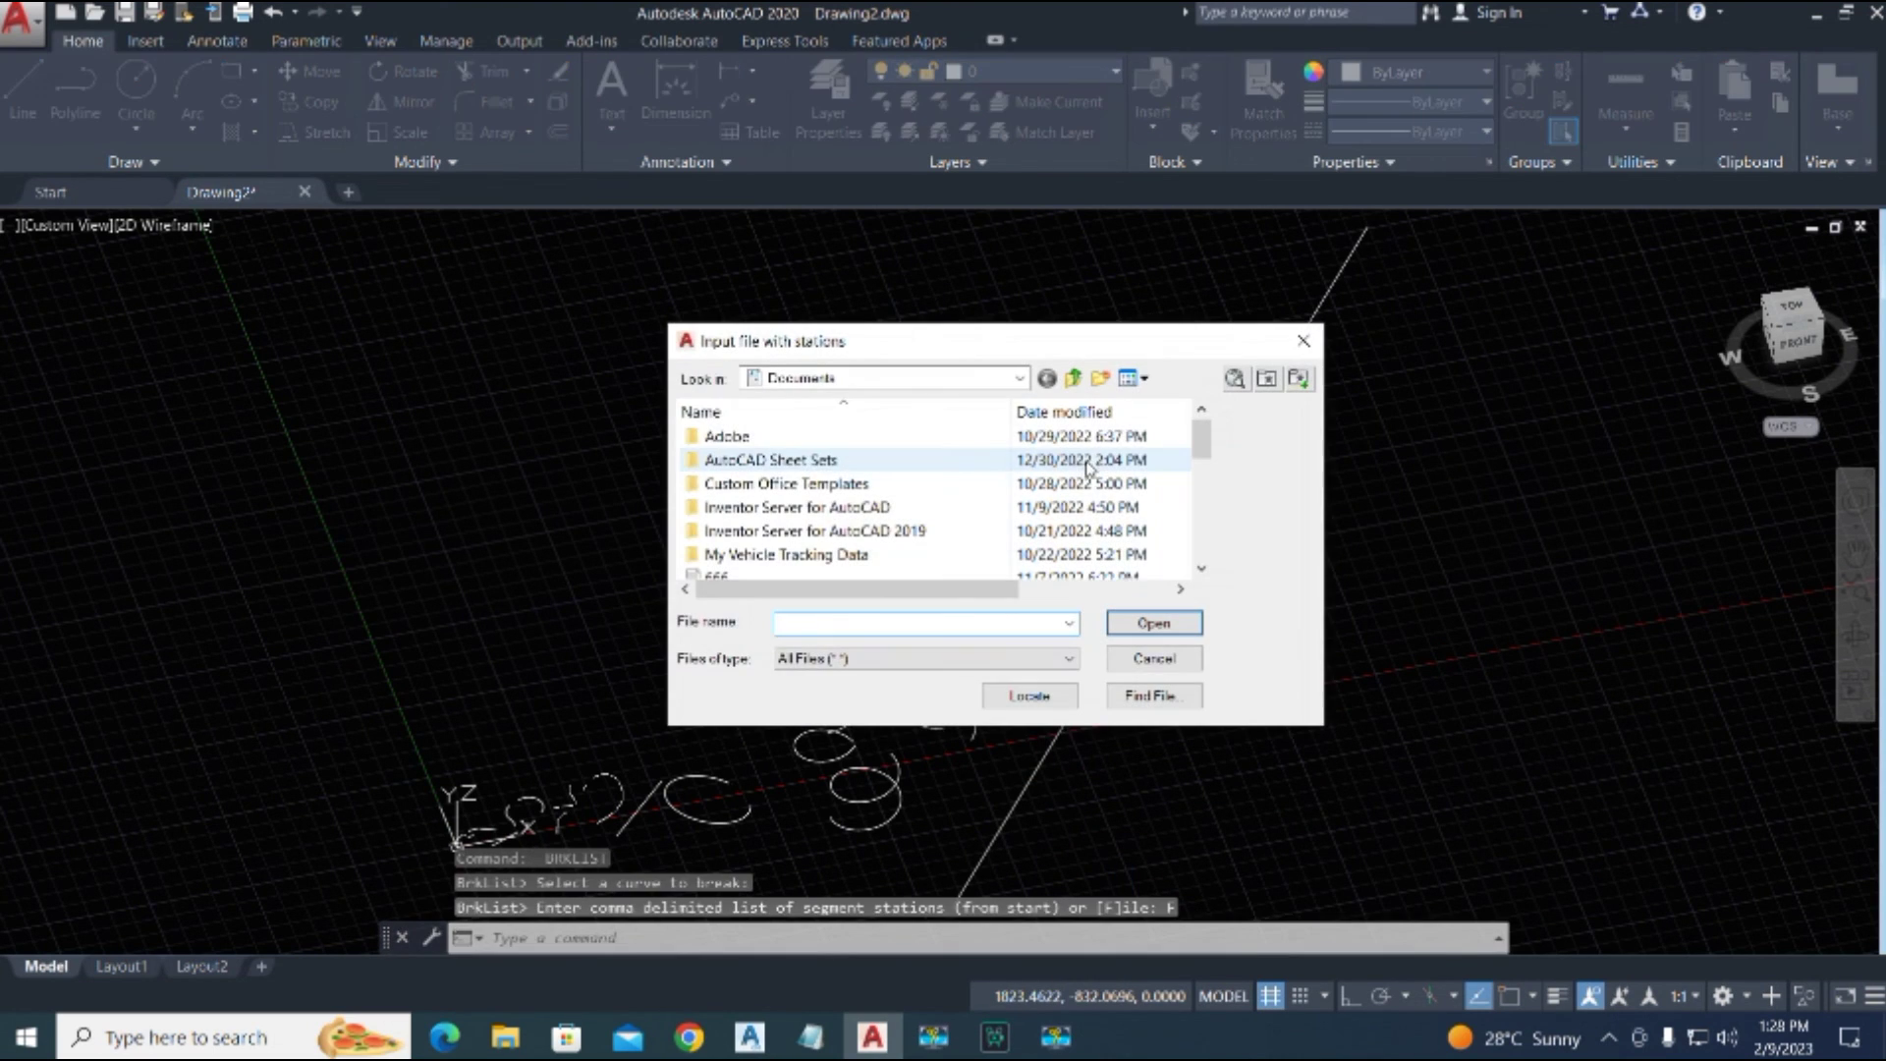
Step: Browse to the brklisp folder on the Desktop and select the brklist spreadsheet as the station file
click(910, 384)
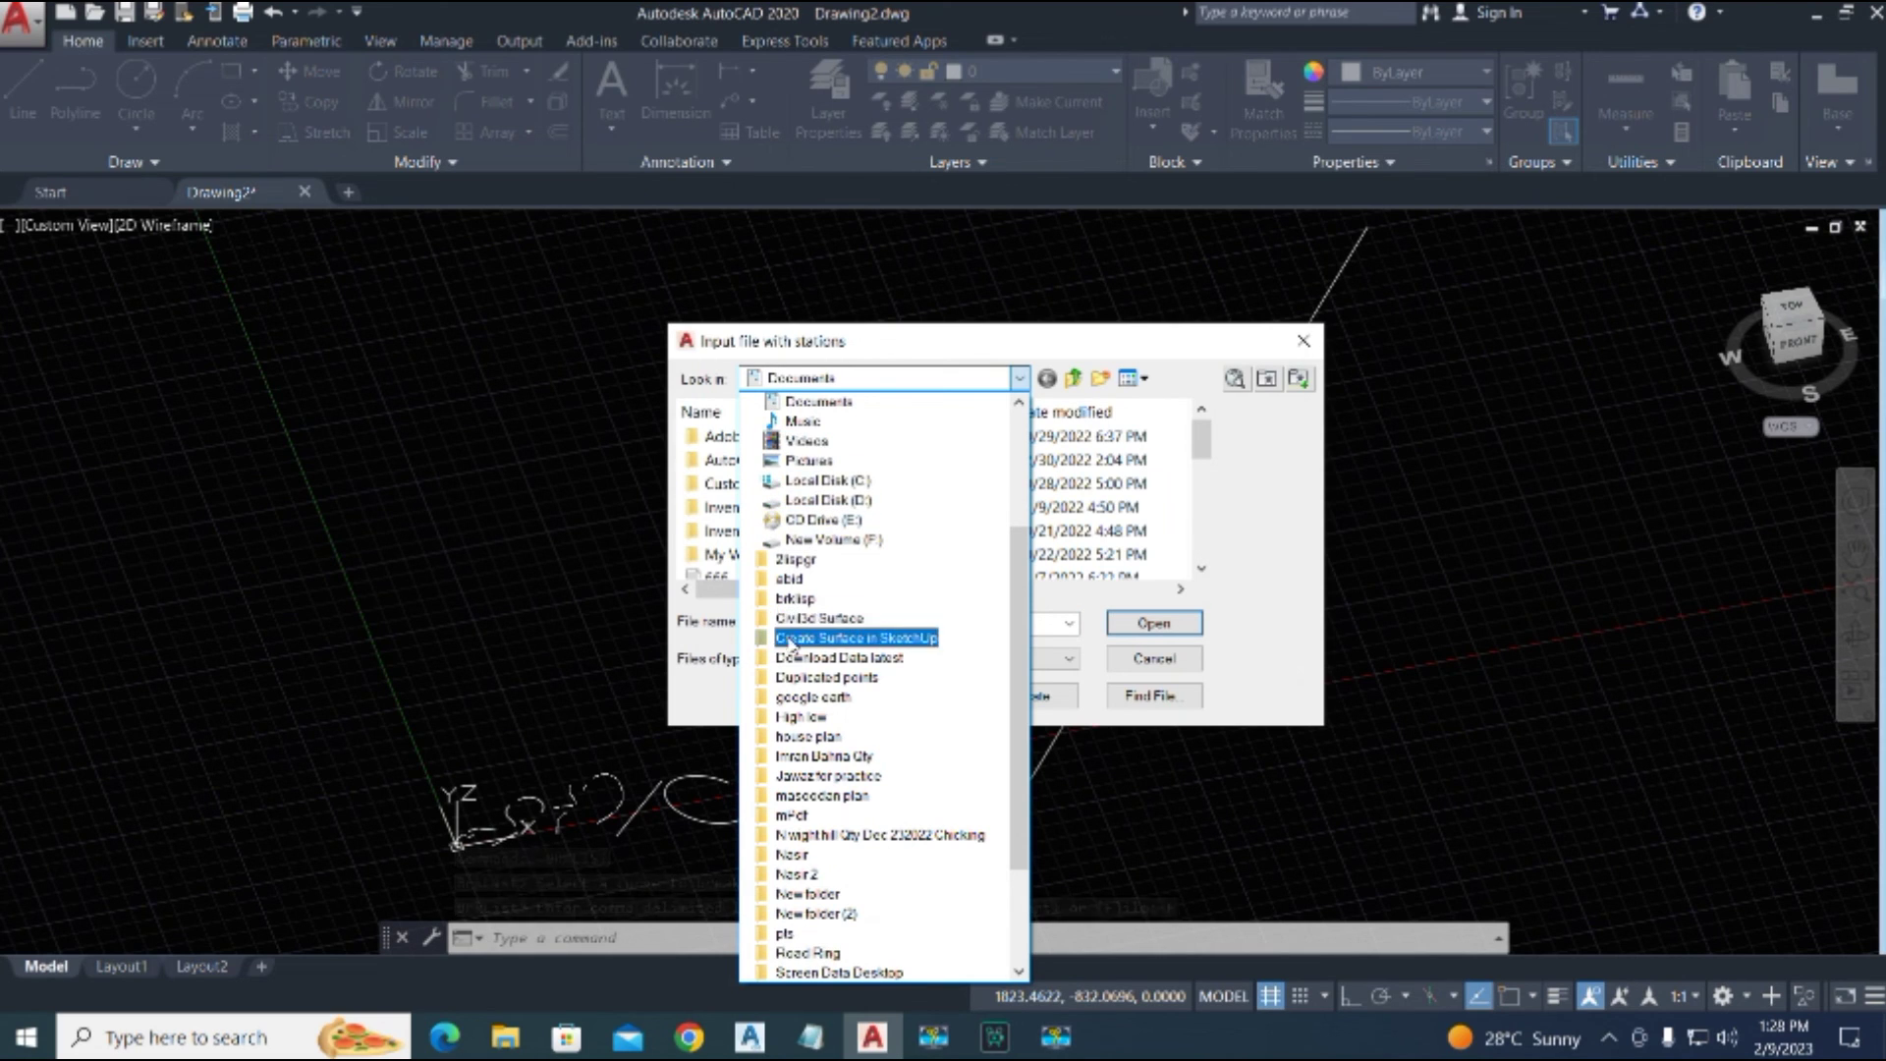
scroll(805, 747, down, 3)
scroll(804, 823, up, 6)
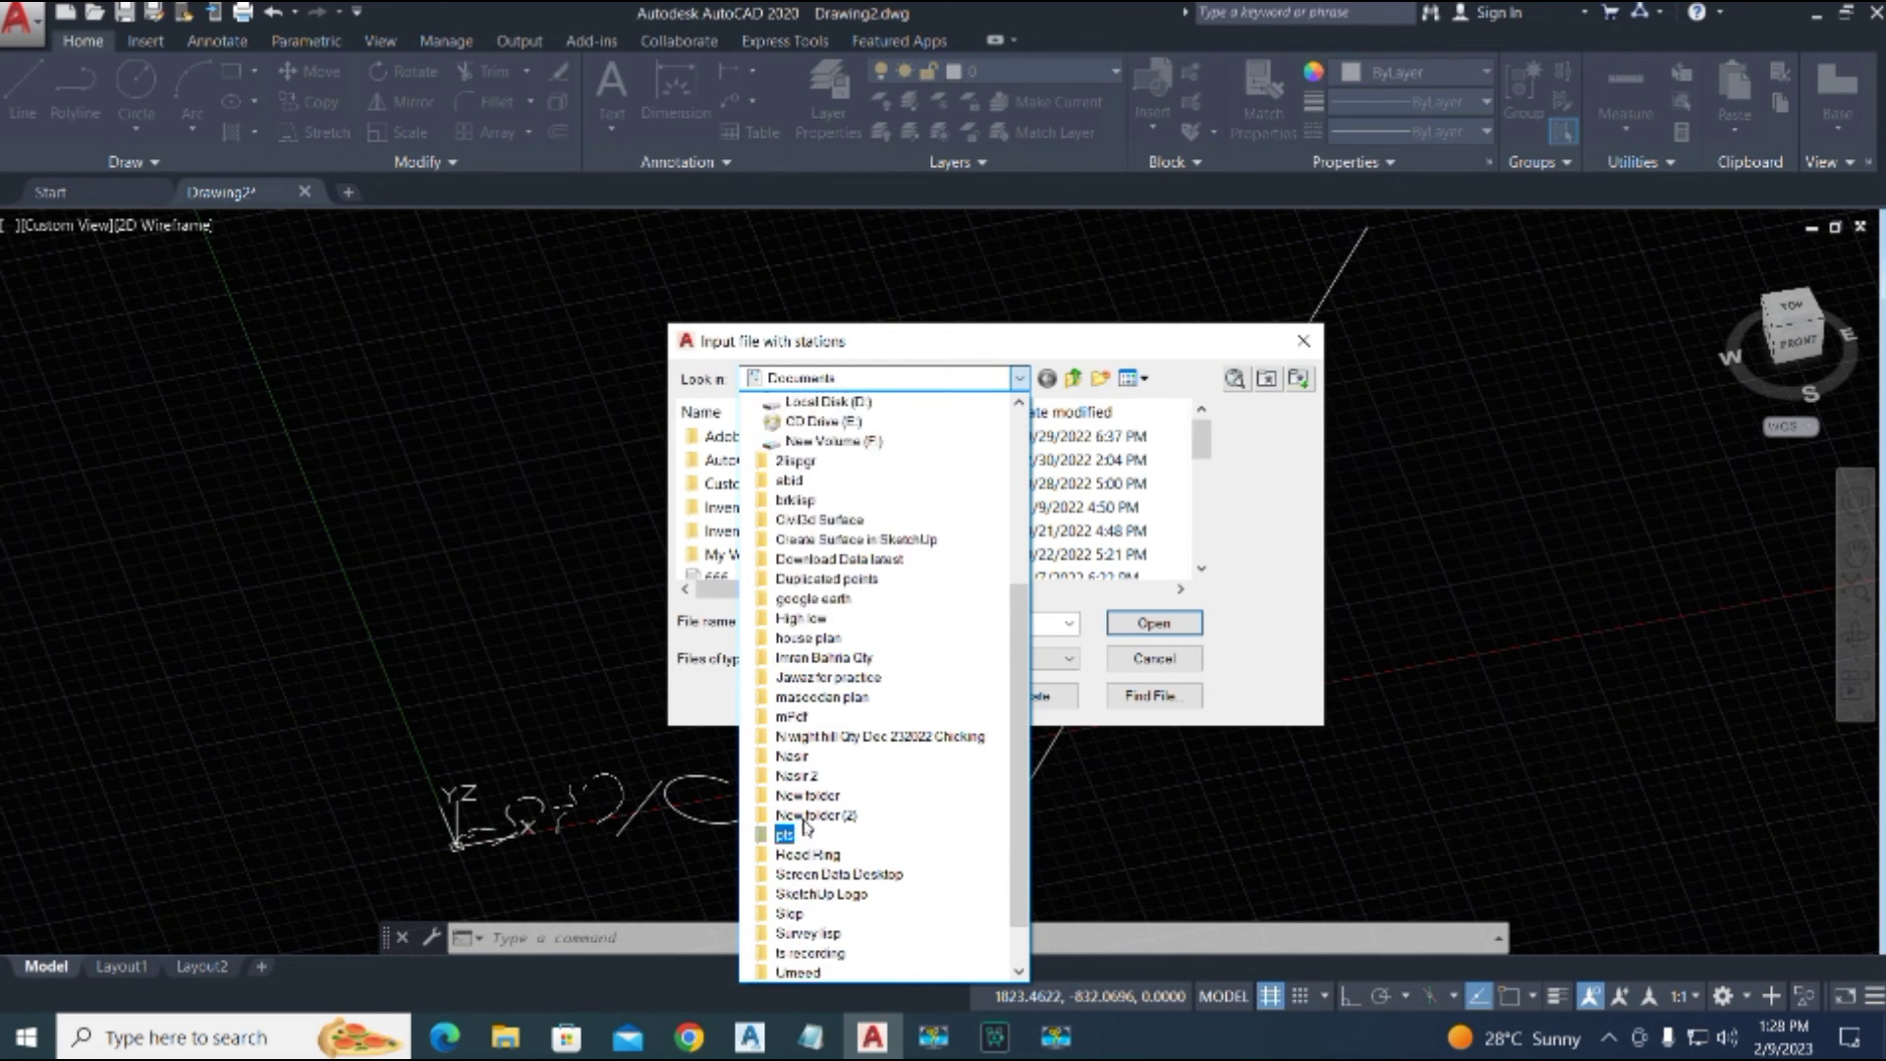
click(805, 423)
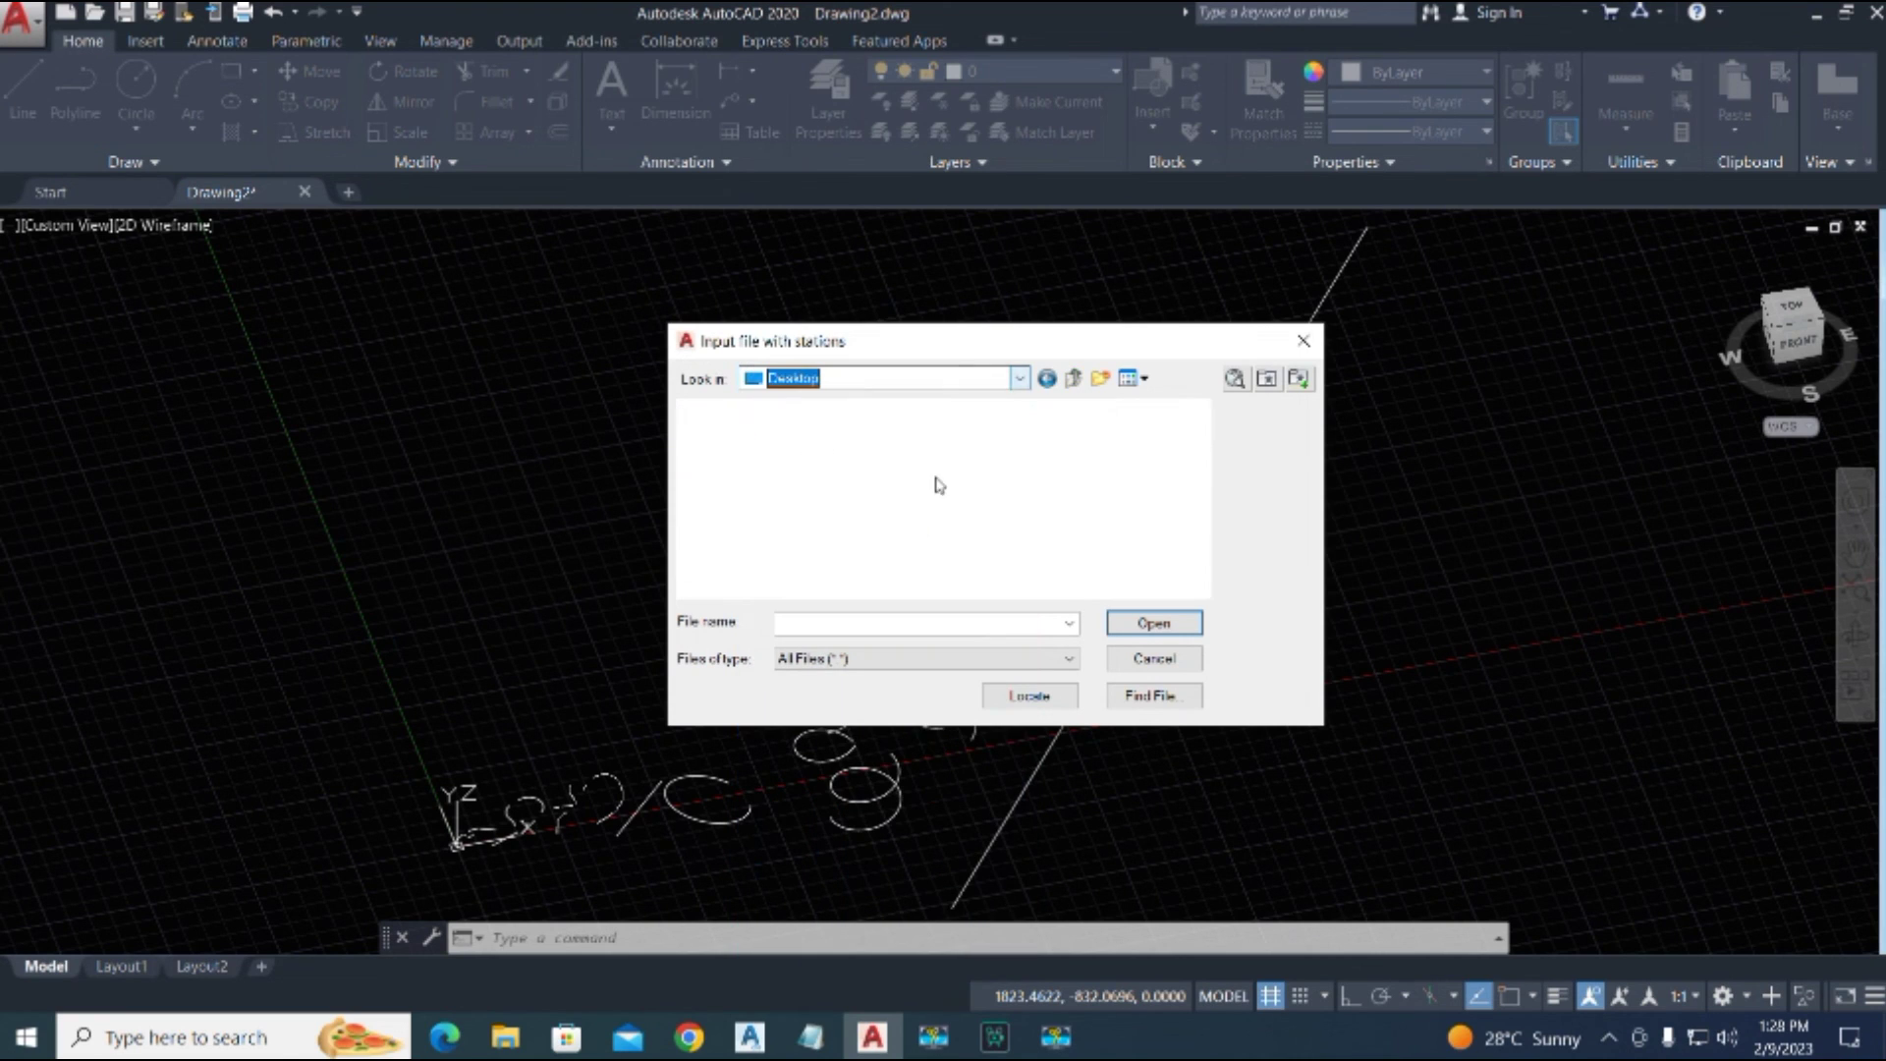
drag(1199, 432, 1200, 486)
click(796, 521)
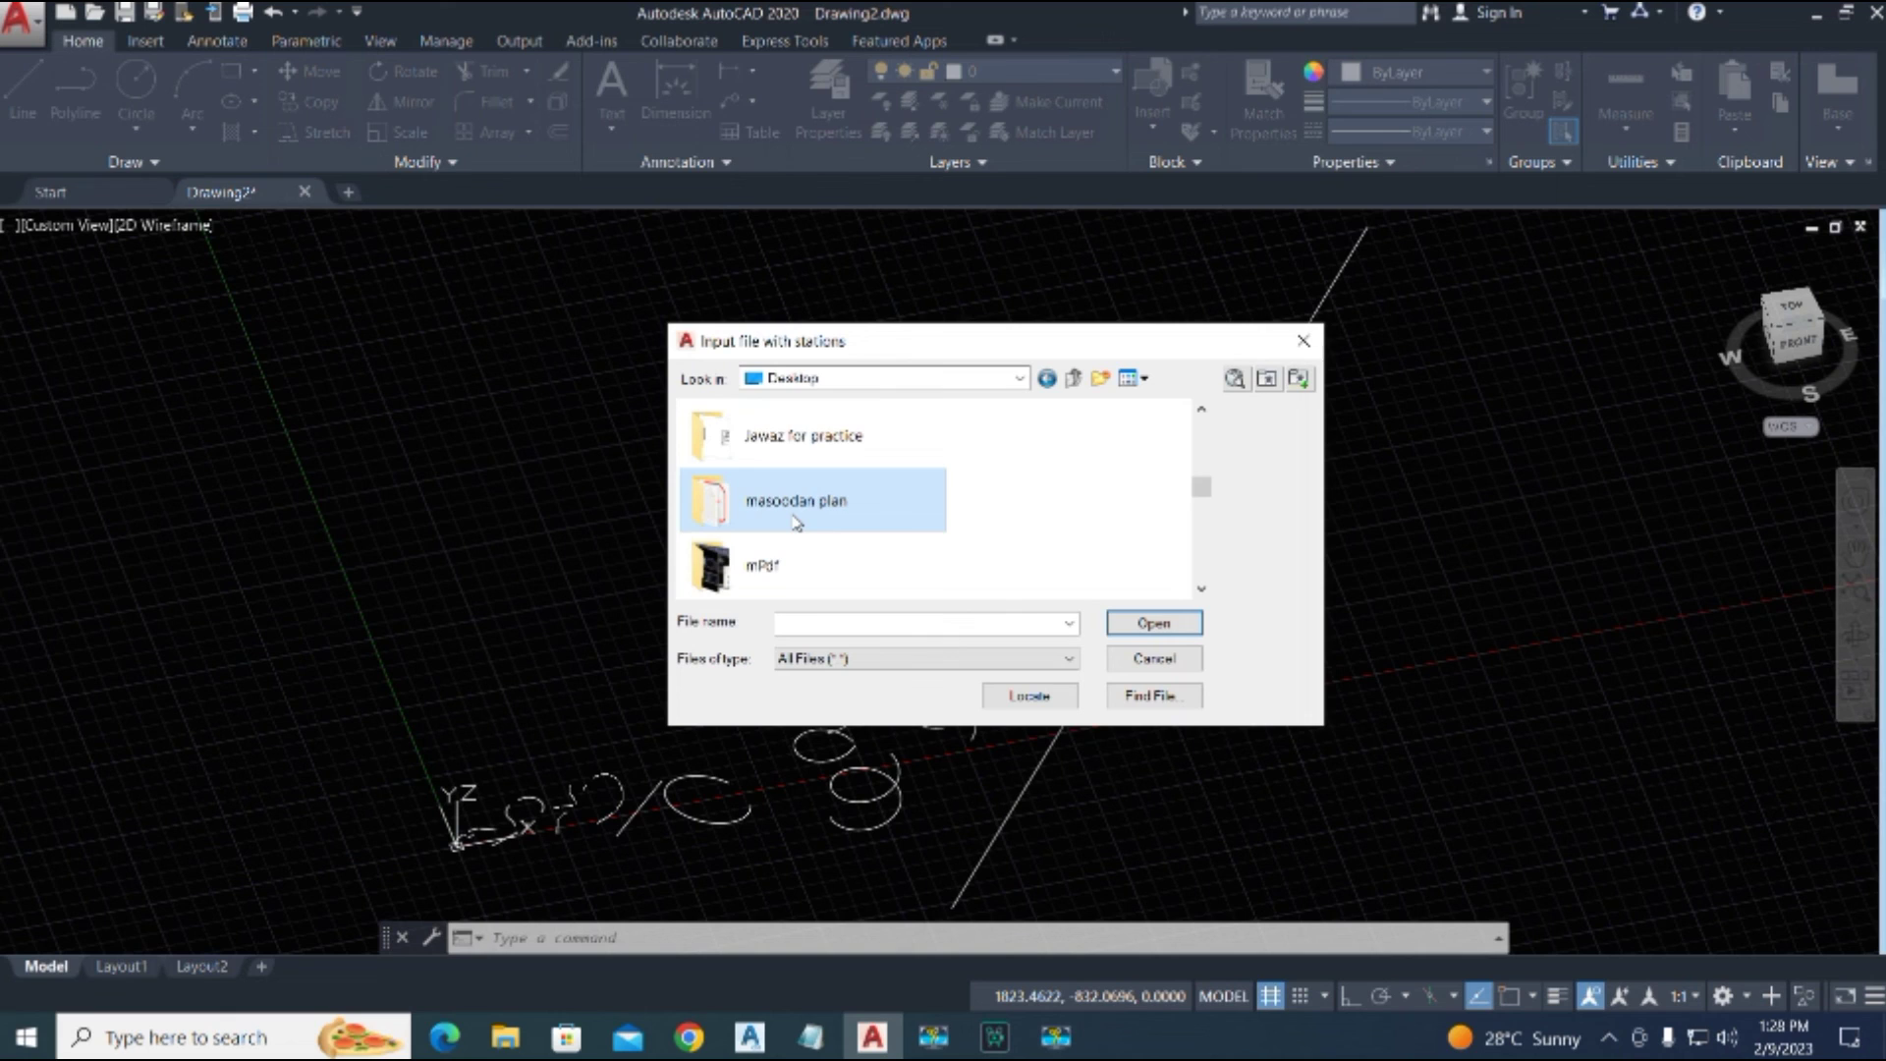
key(b)
key(b)
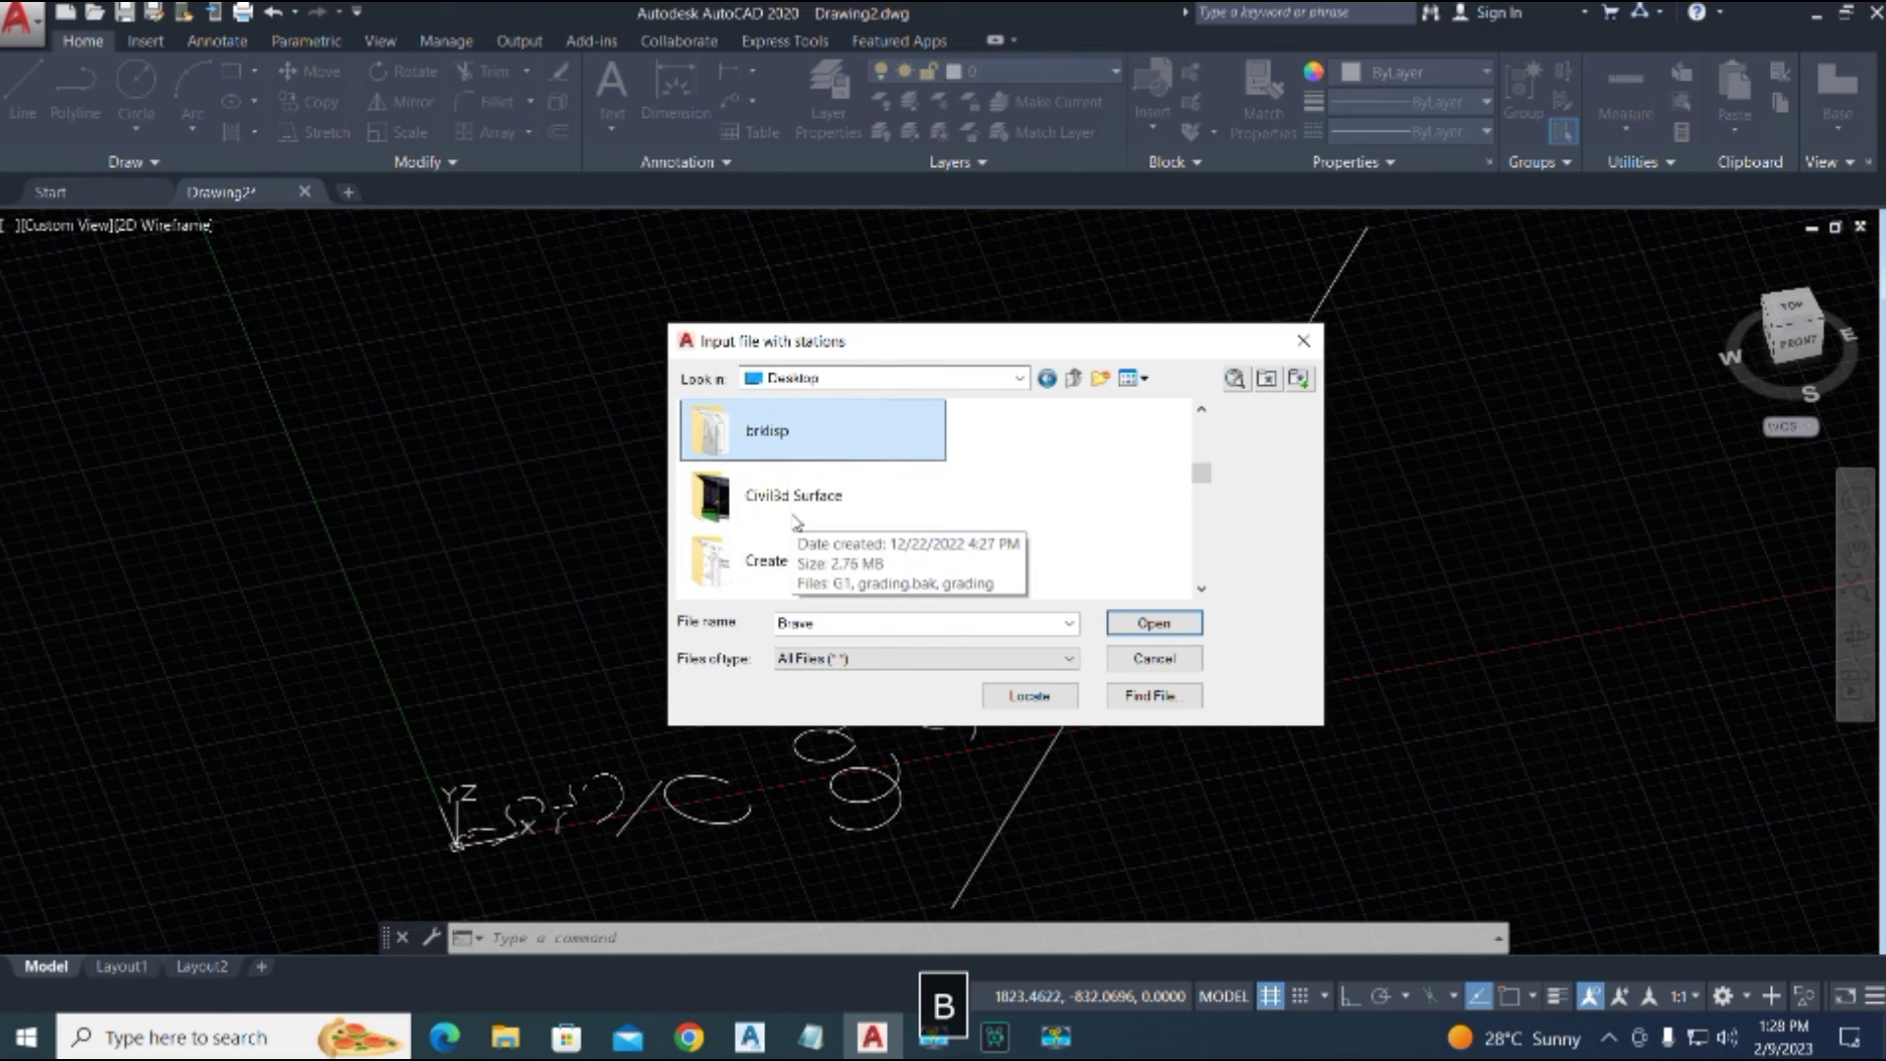
double_click(809, 429)
click(779, 439)
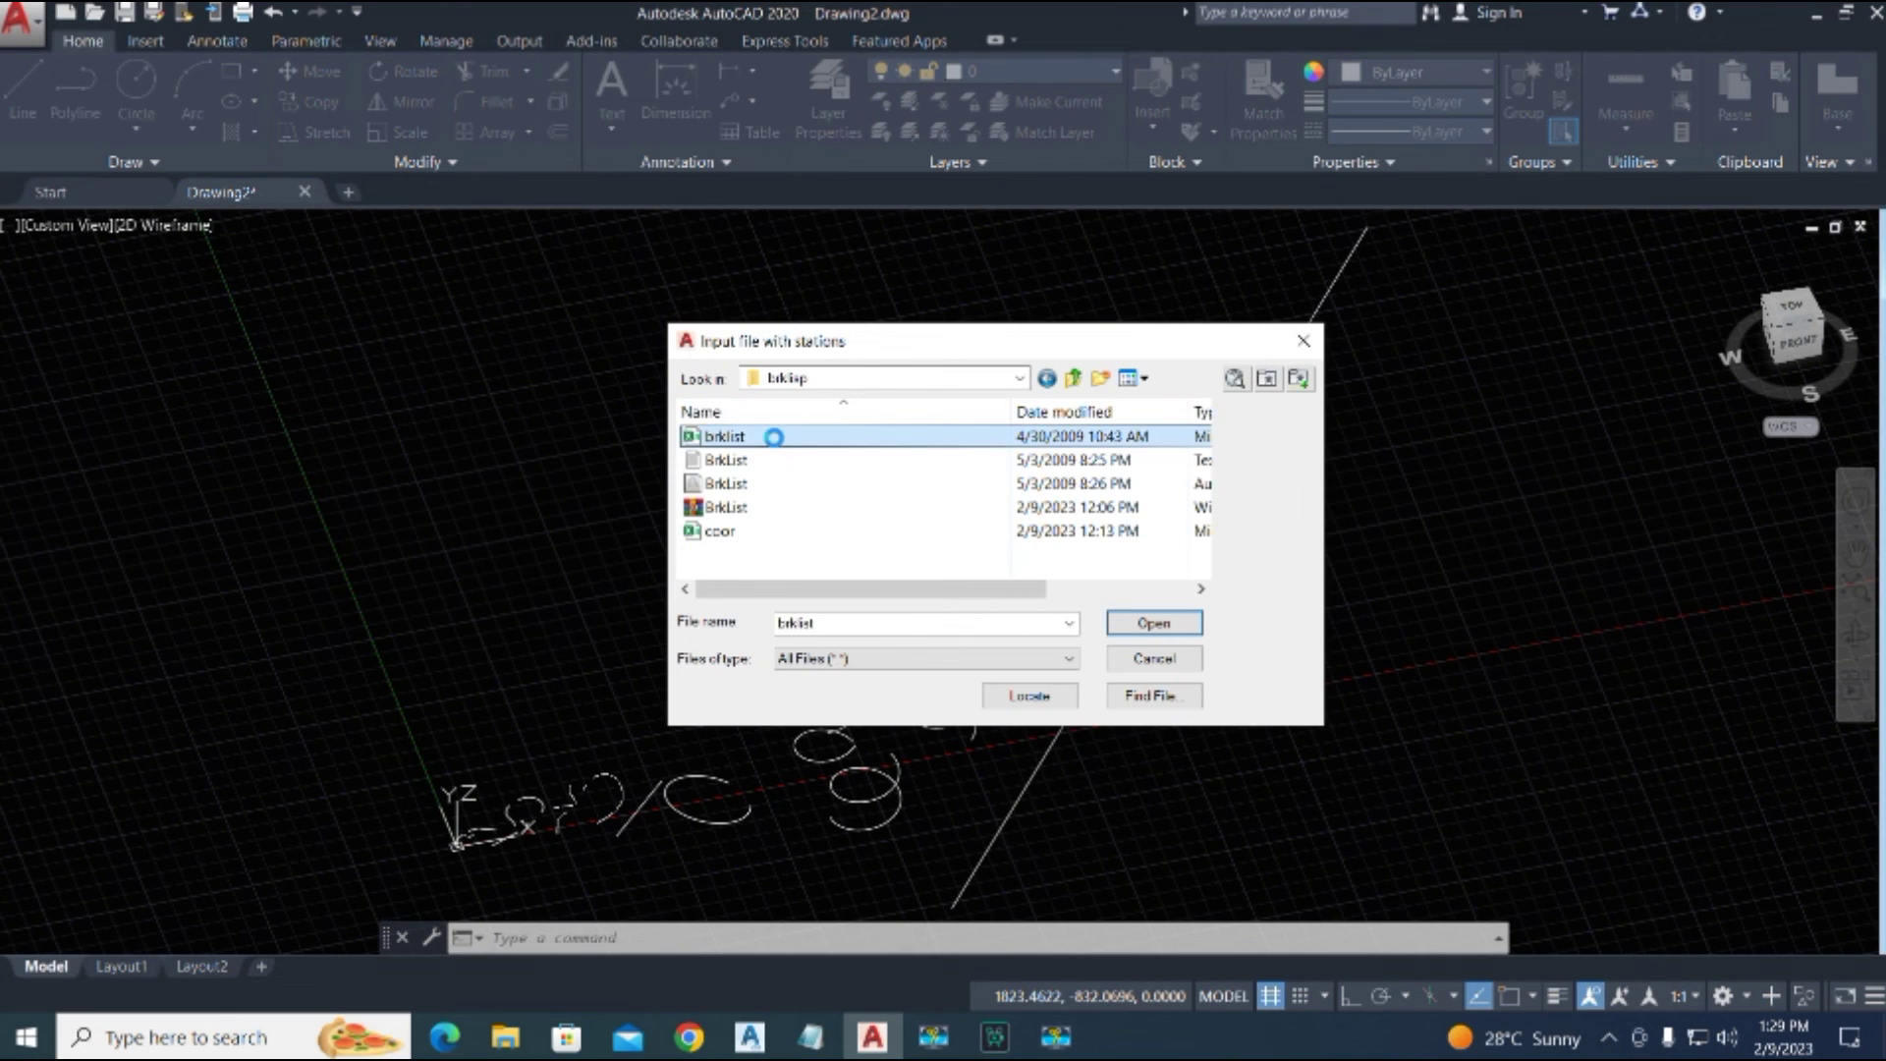
Step: Open the brklist spreadsheet in Excel to examine its list of stations, and close it
right_click(774, 438)
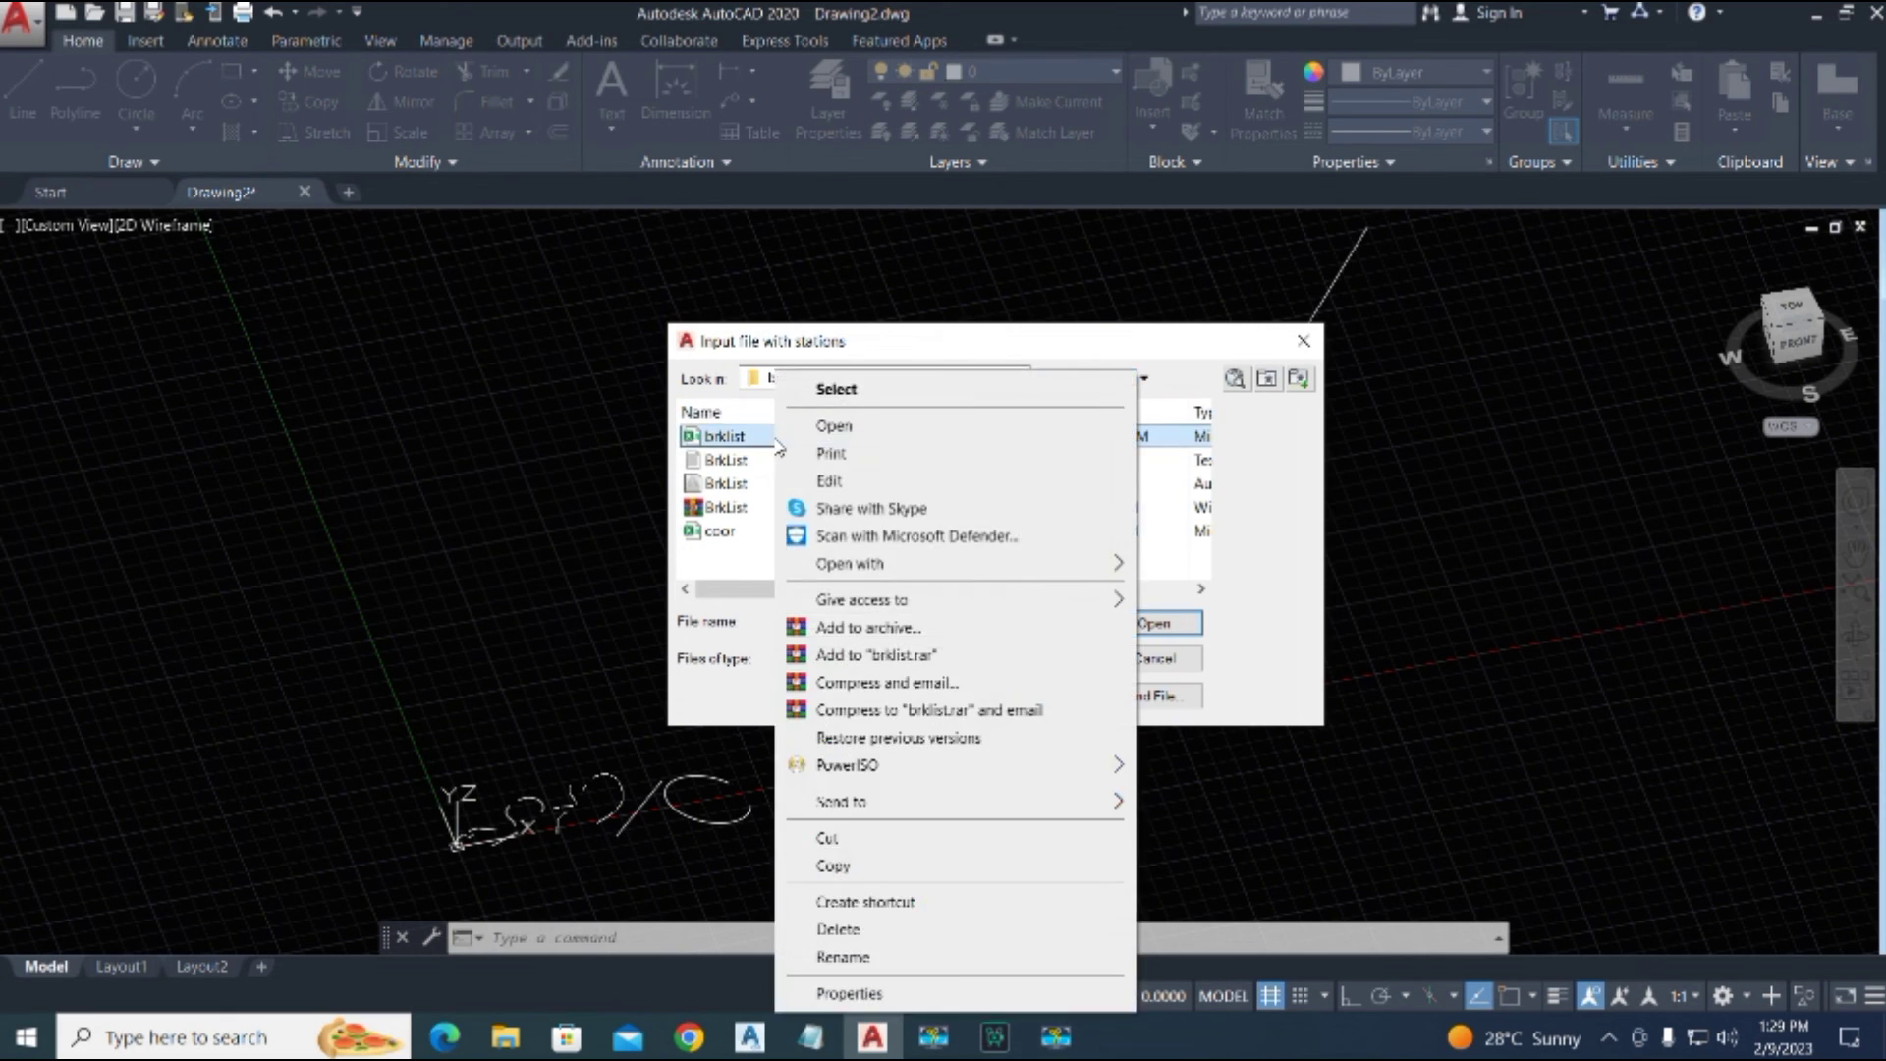
click(826, 428)
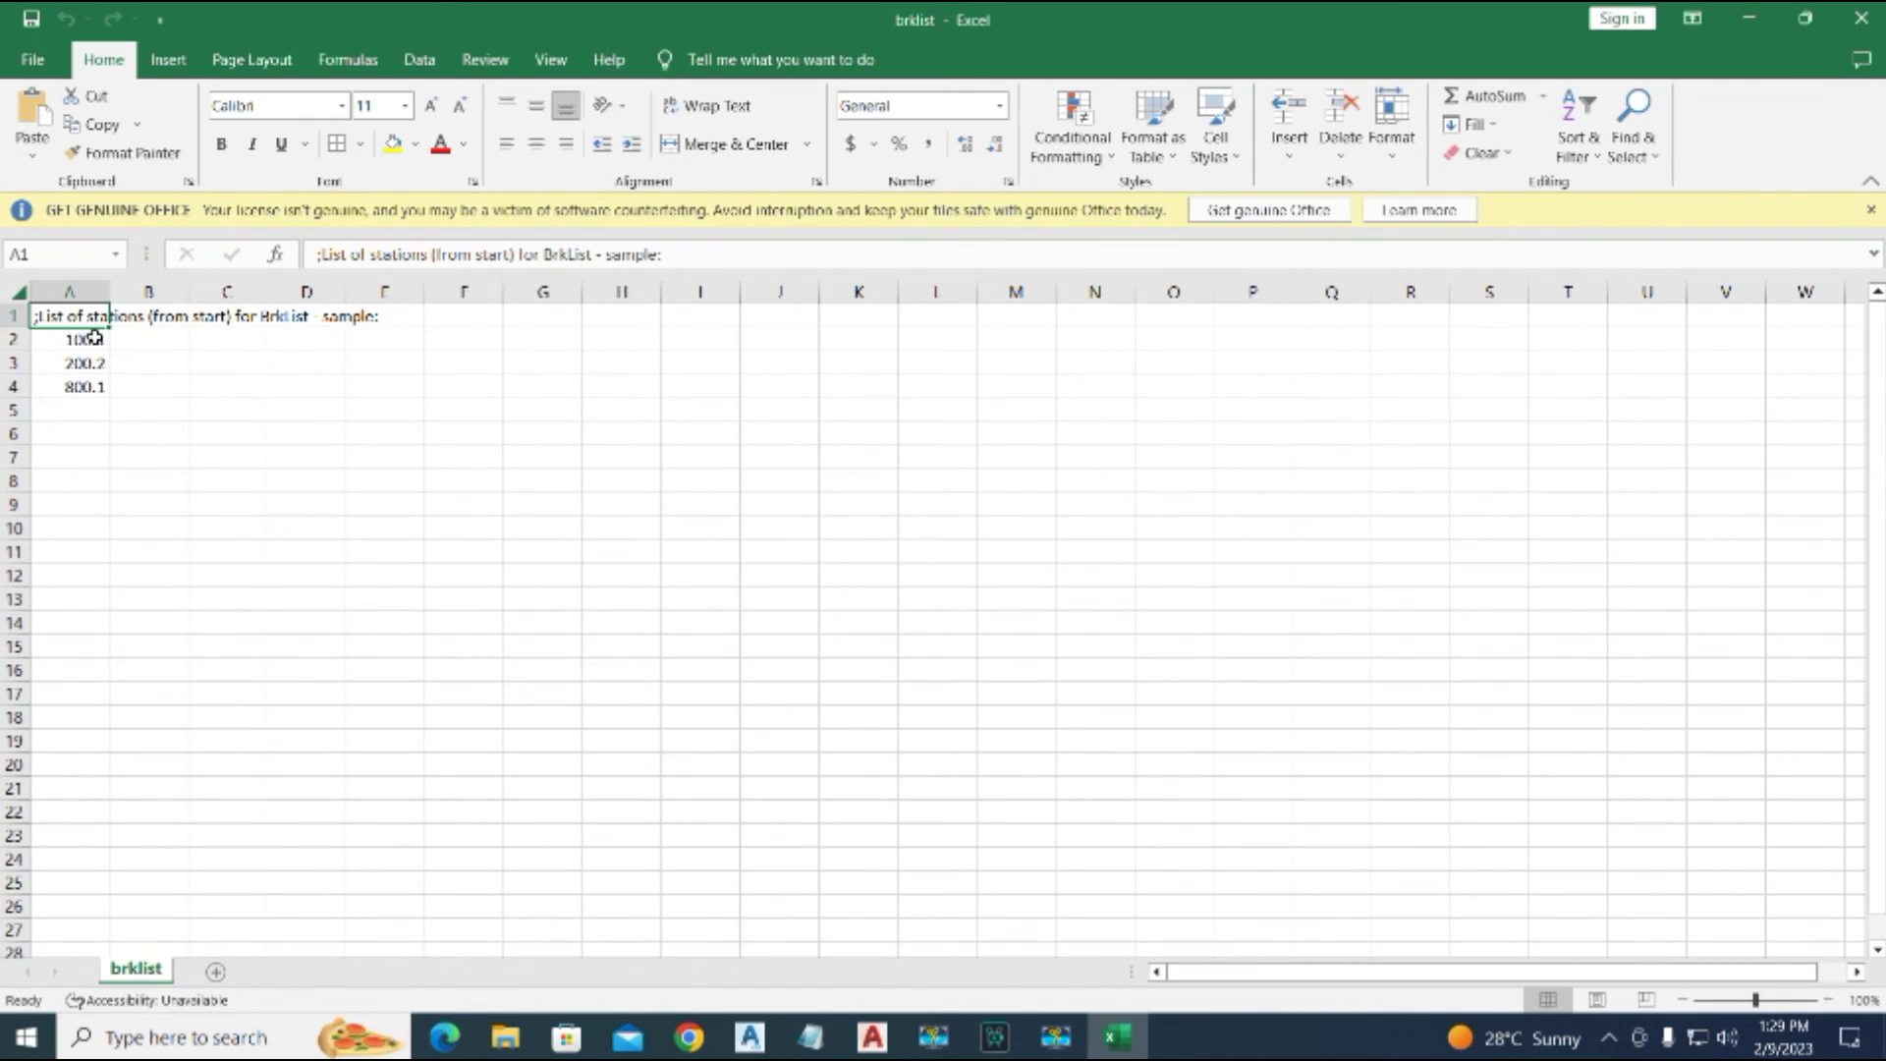
click(1852, 12)
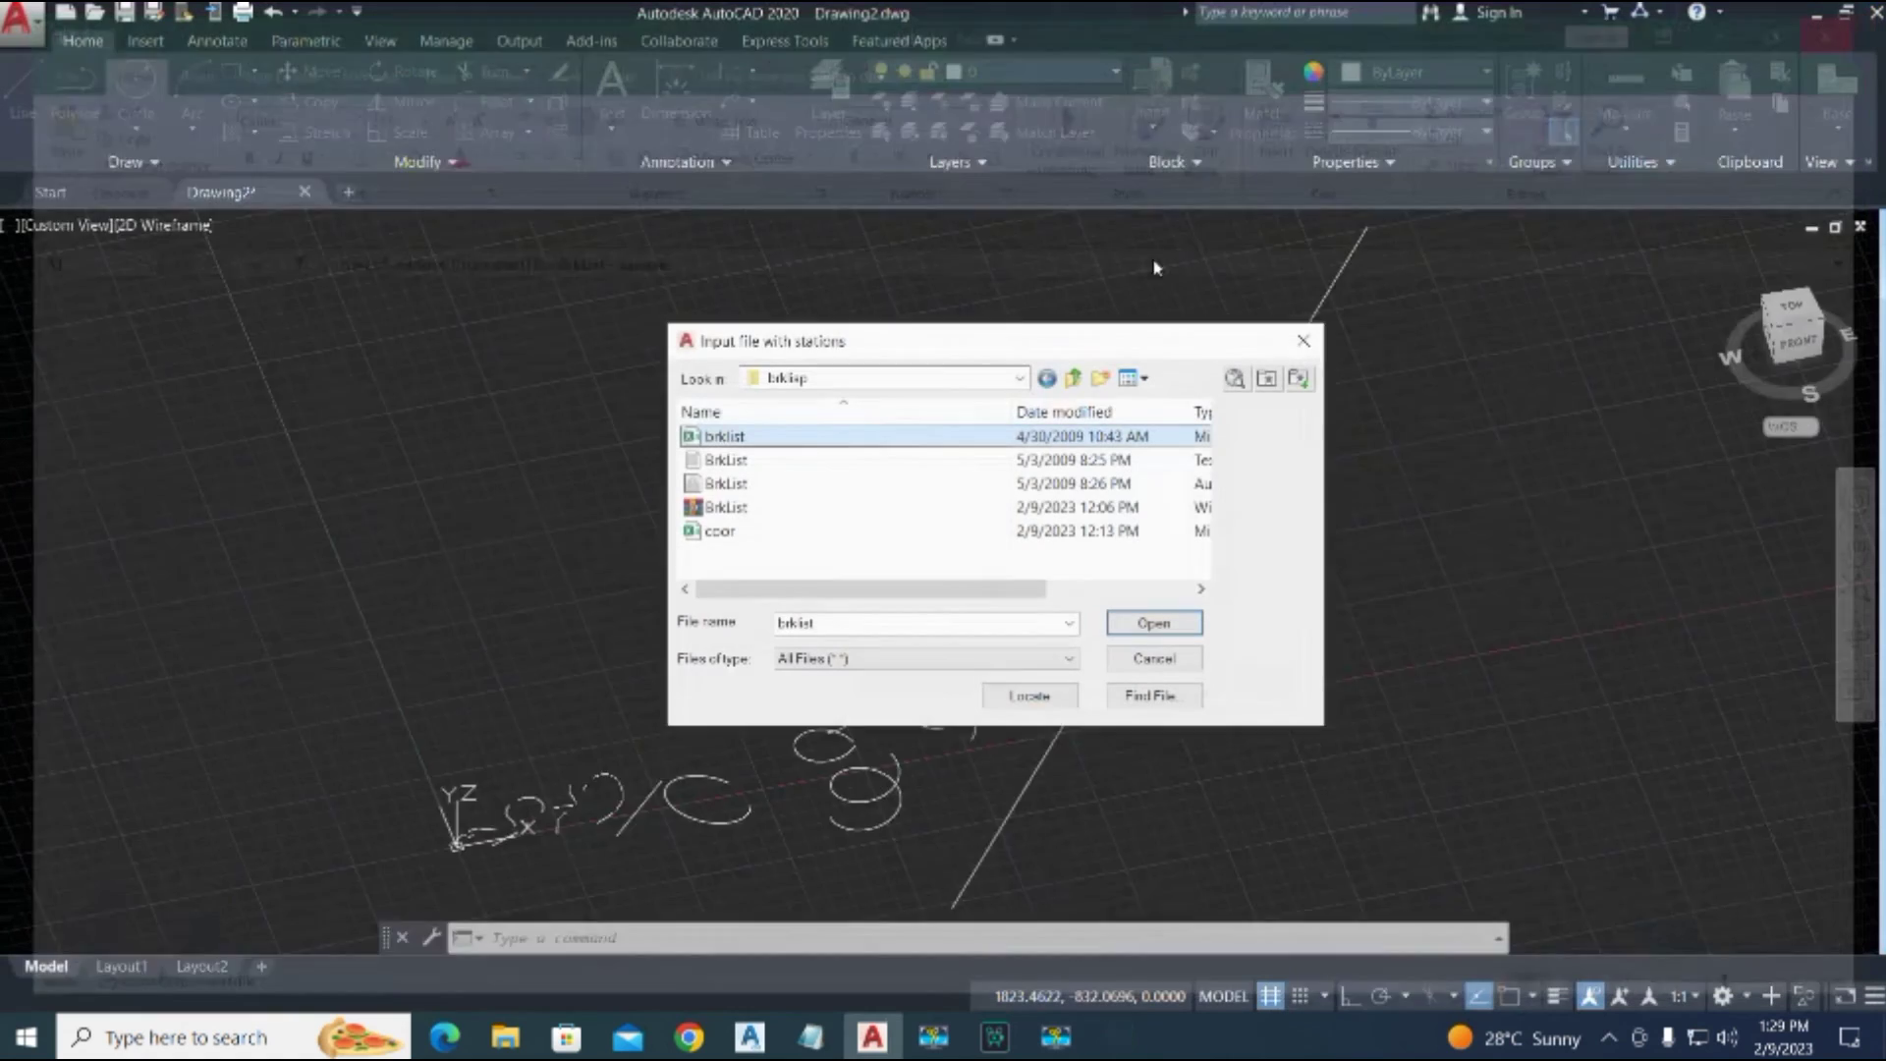
Step: Load the brklist file to break the long polyline at its stations, and select the resulting pieces to check them
click(1175, 625)
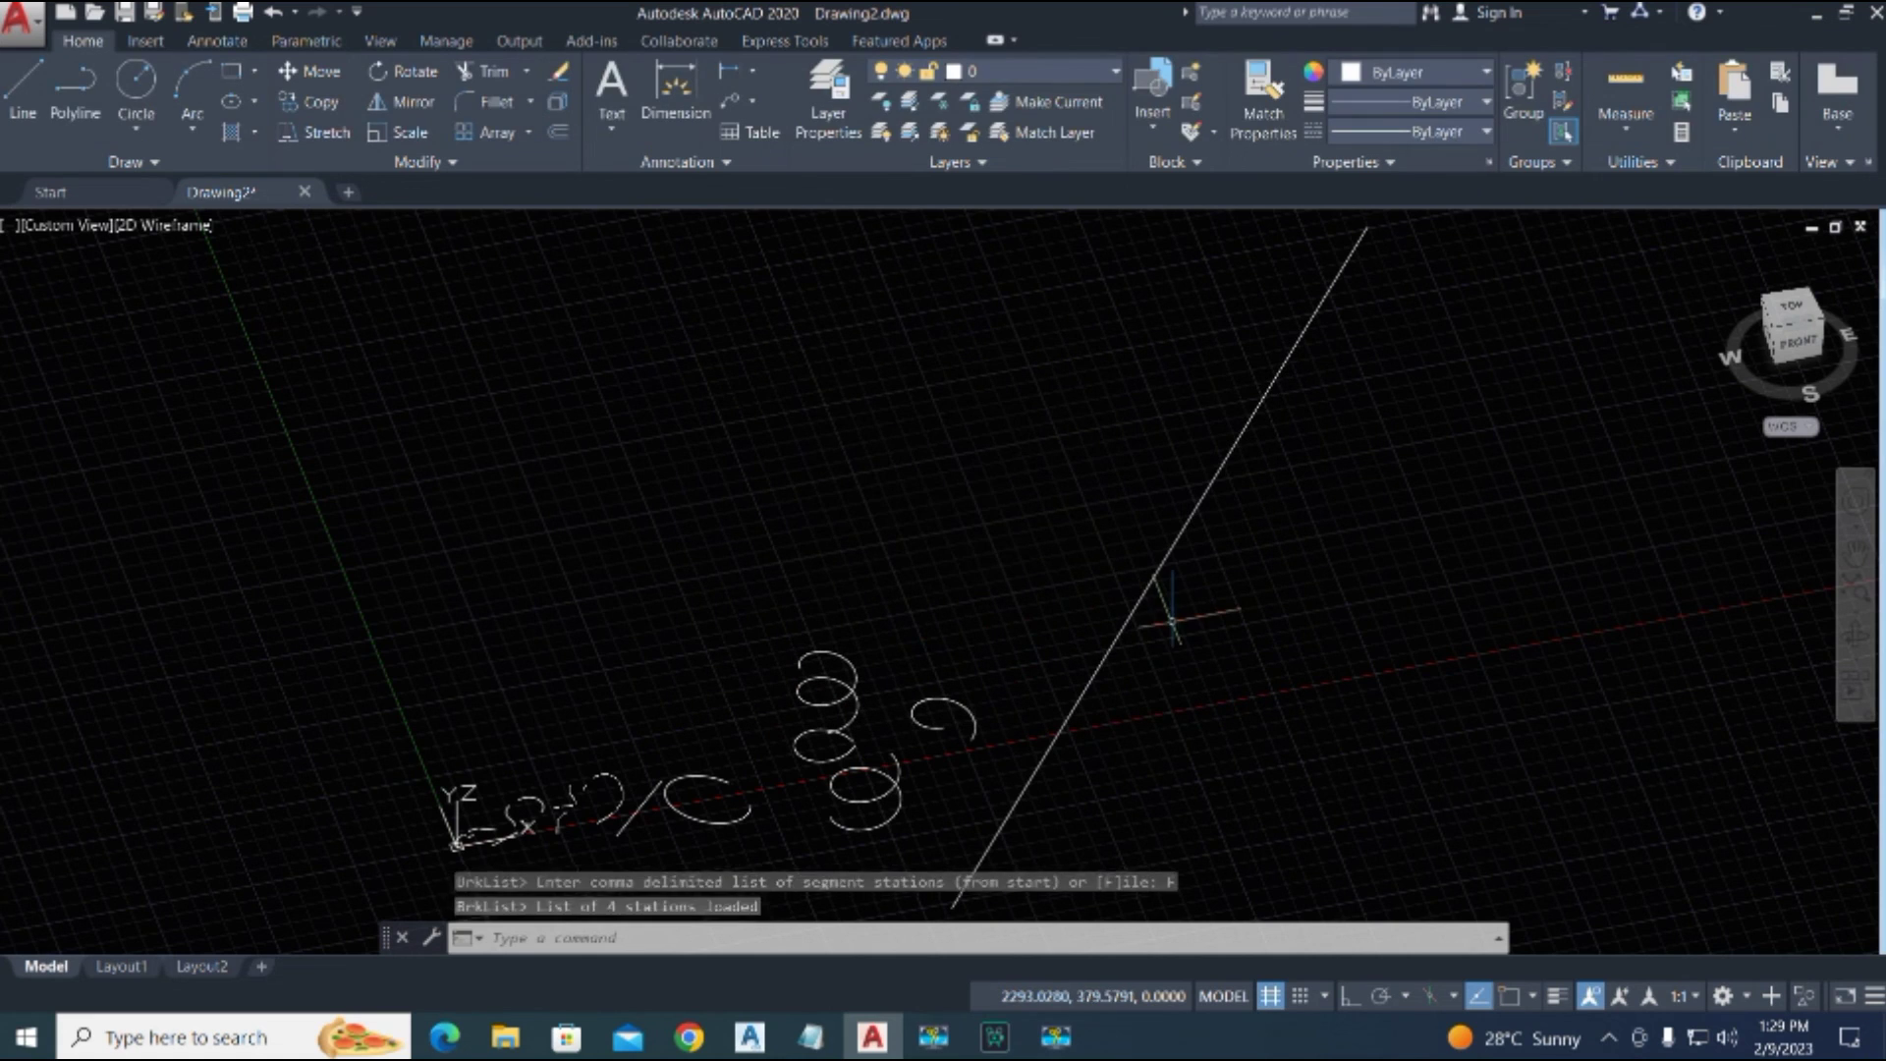
click(1123, 623)
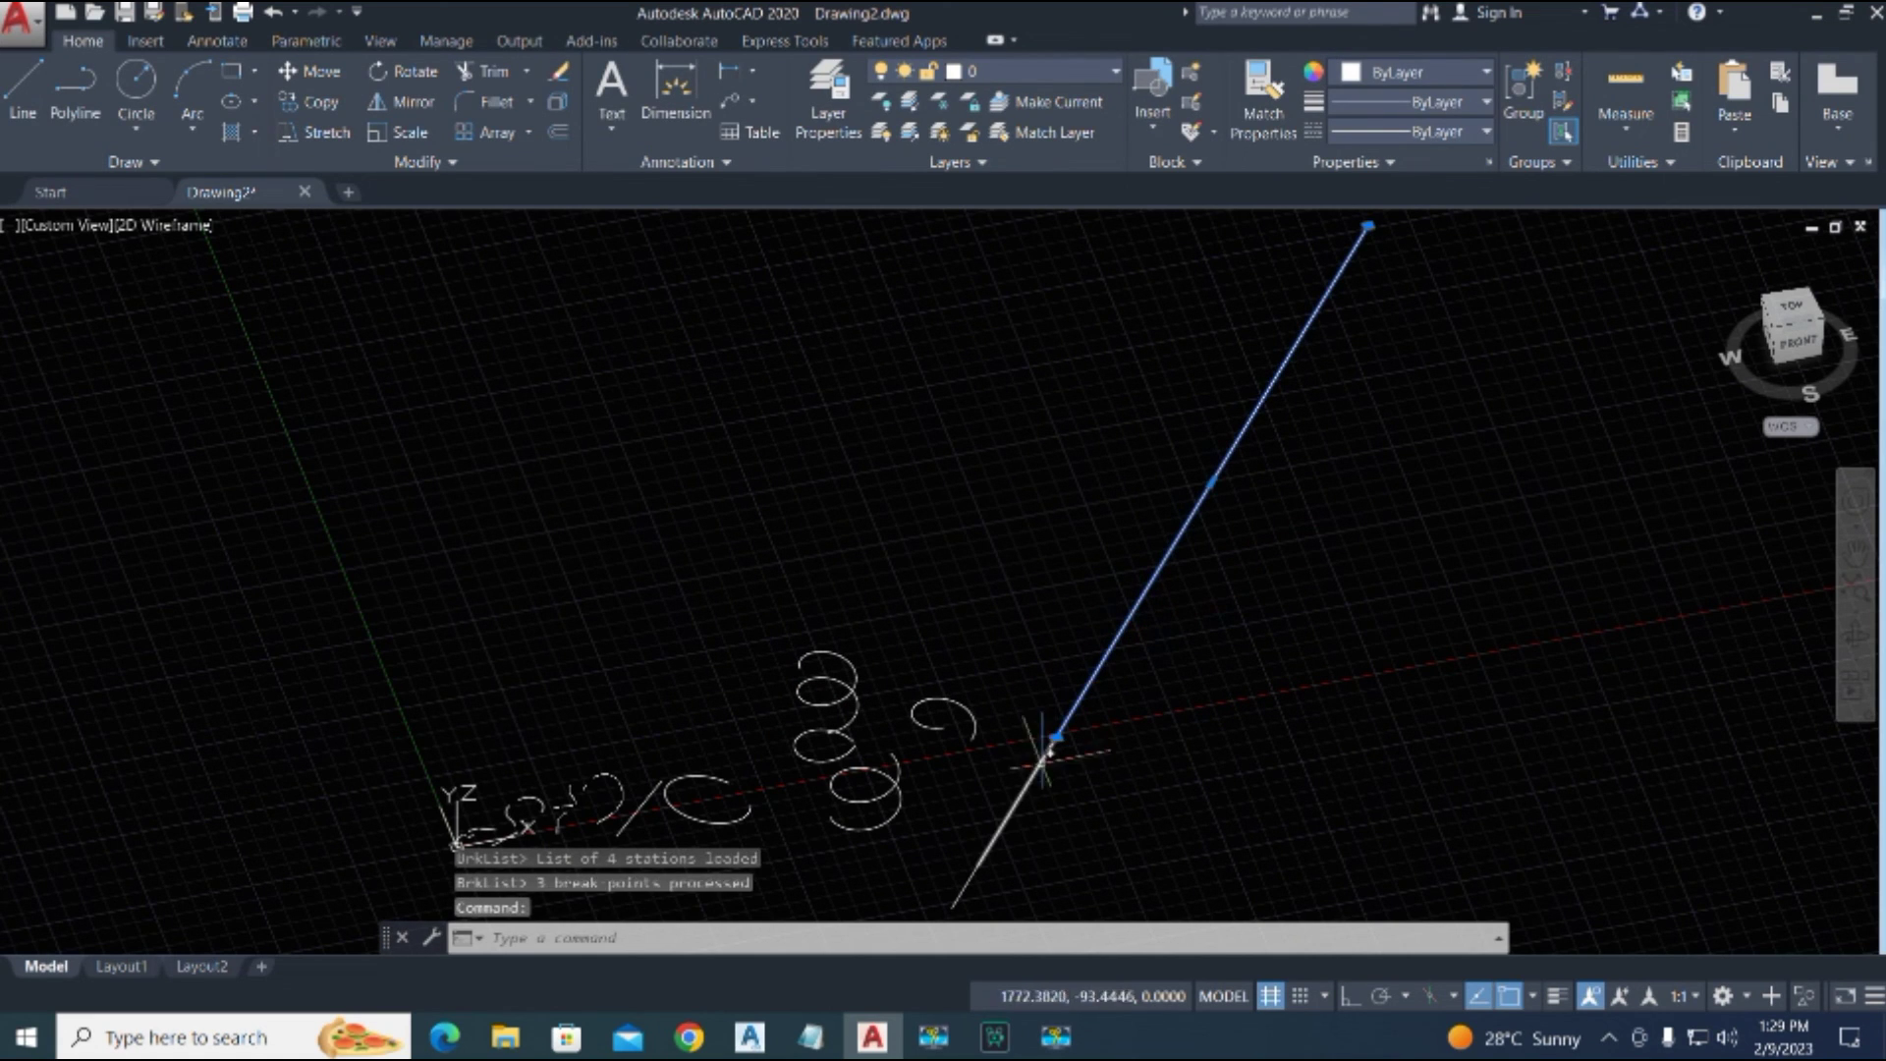
scroll(968, 722, down, 2)
scroll(914, 791, up, 5)
scroll(864, 786, down, 3)
scroll(861, 665, up, 4)
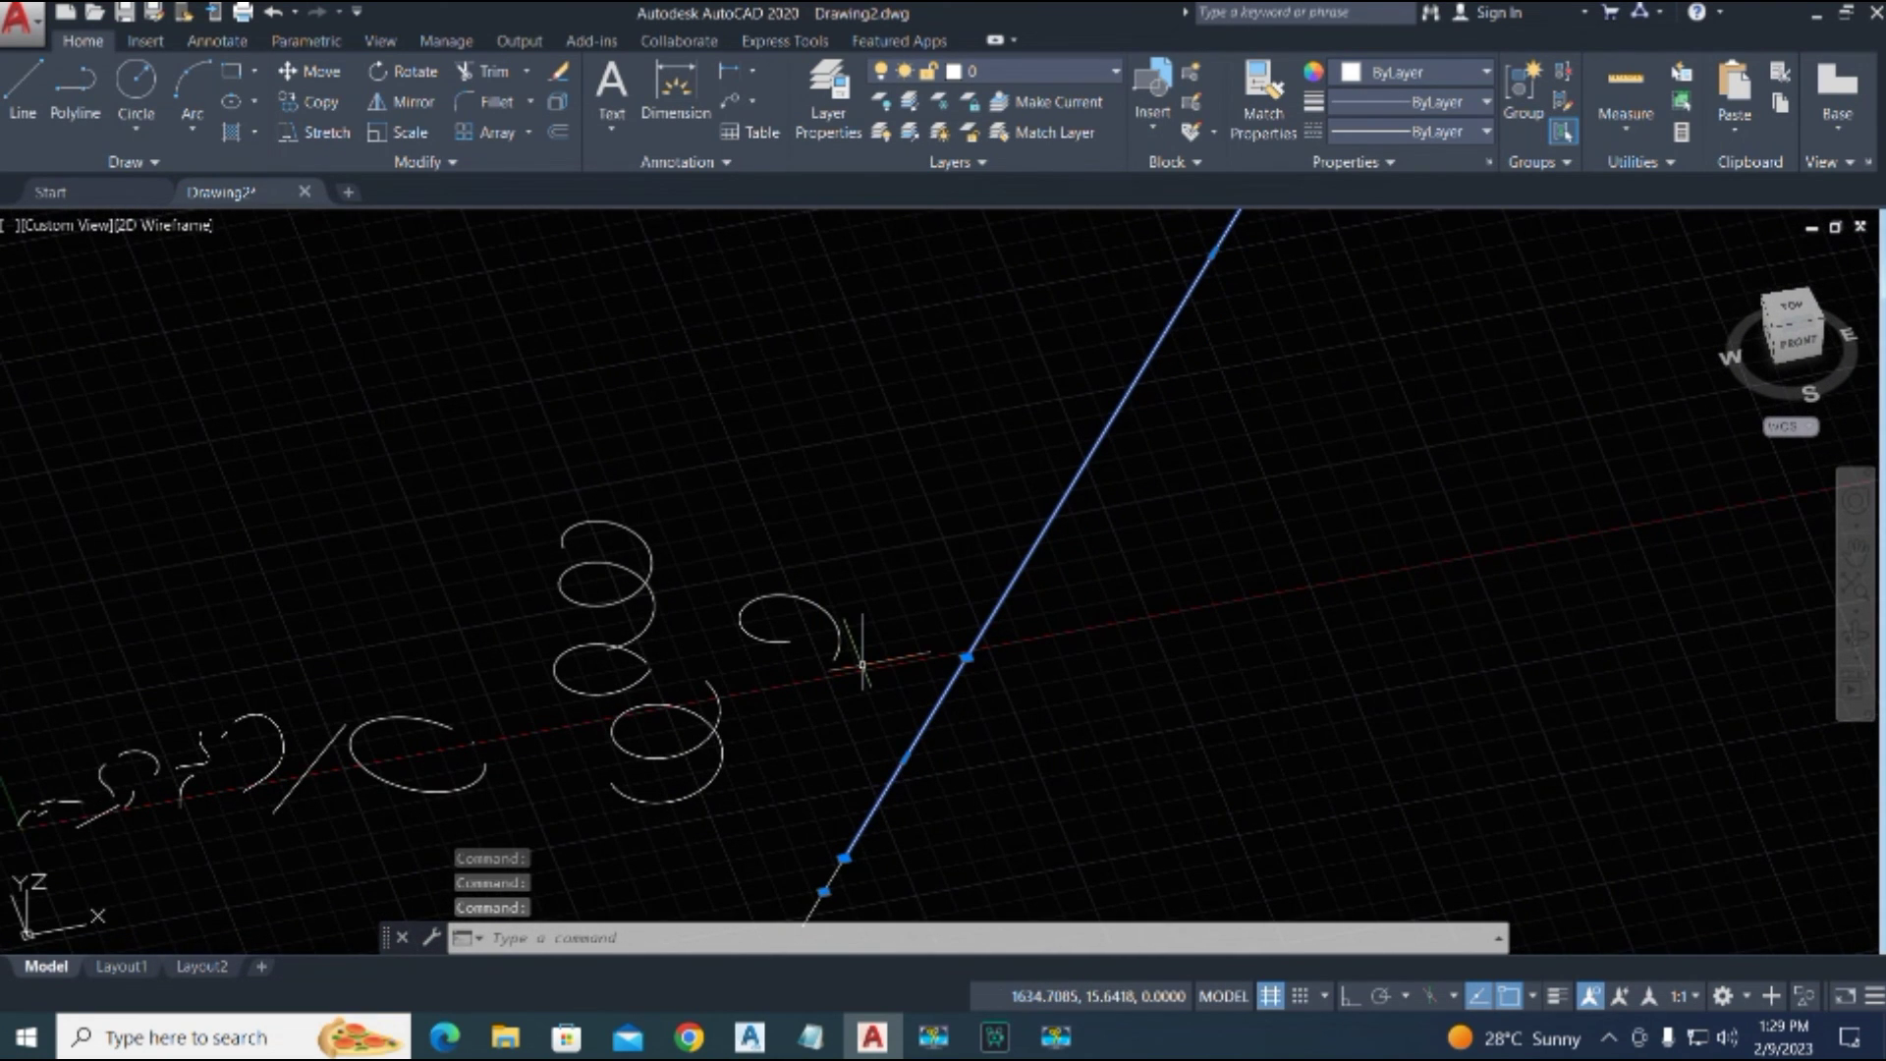